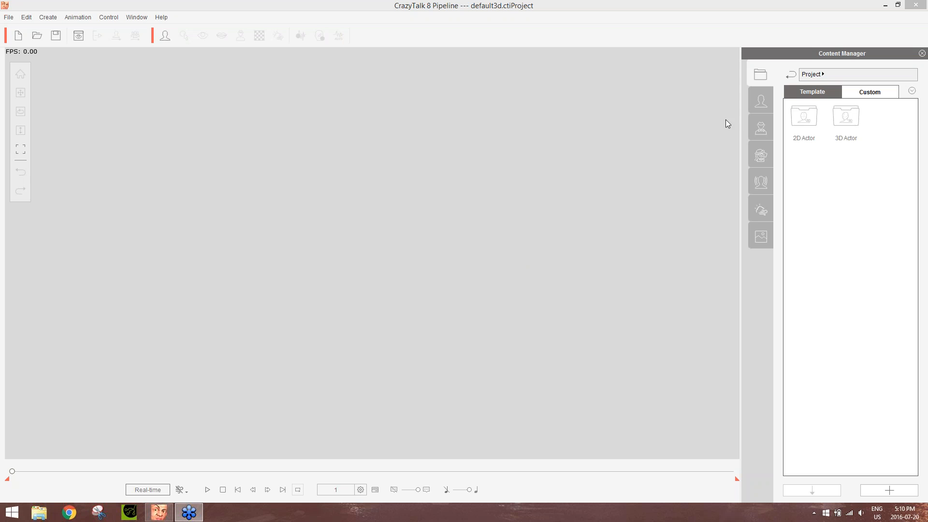
# Load the Cat template from the 2D Actor library and preview its default motion, stopping playback after a while
pyautogui.click(764, 103)
pyautogui.click(764, 102)
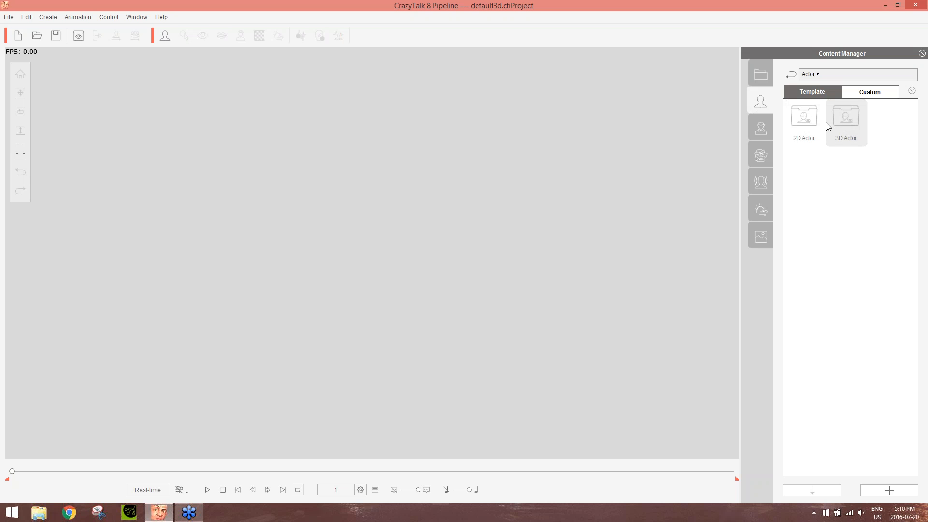
pyautogui.doubleClick(809, 121)
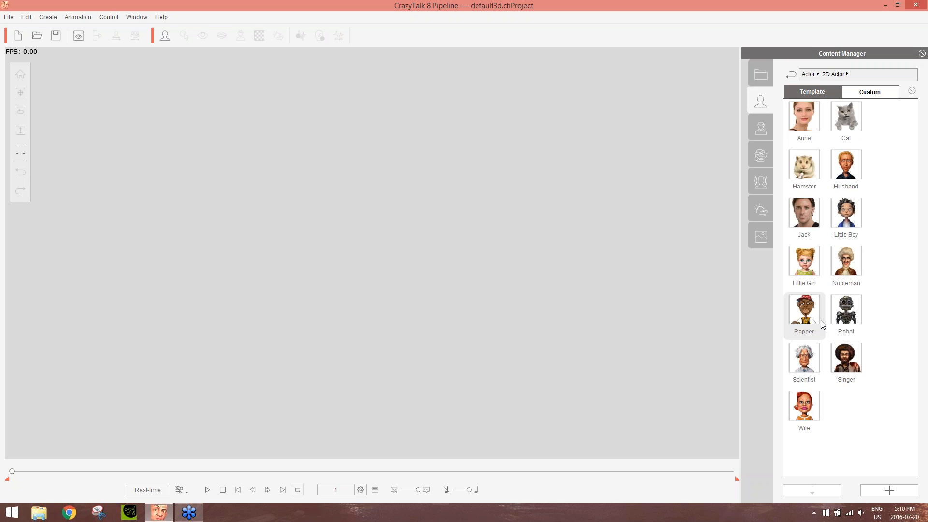
pyautogui.doubleClick(846, 122)
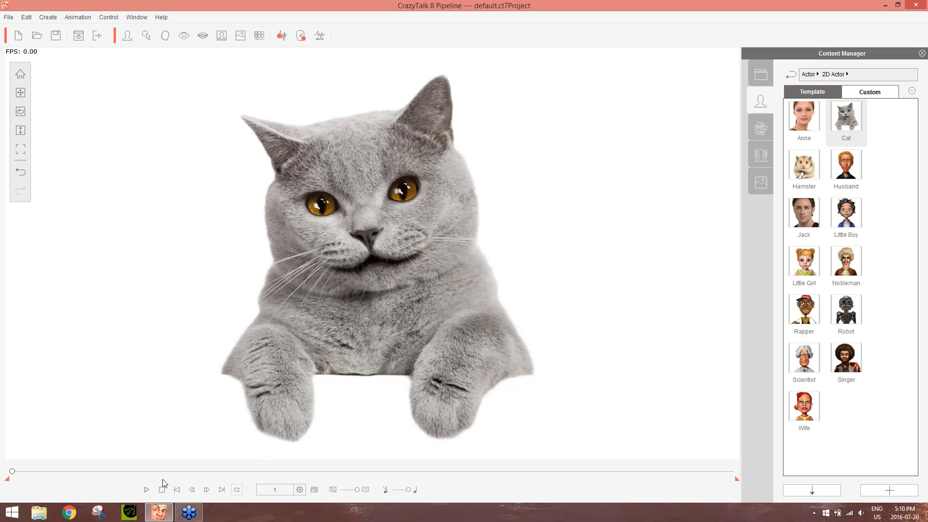
pyautogui.click(147, 489)
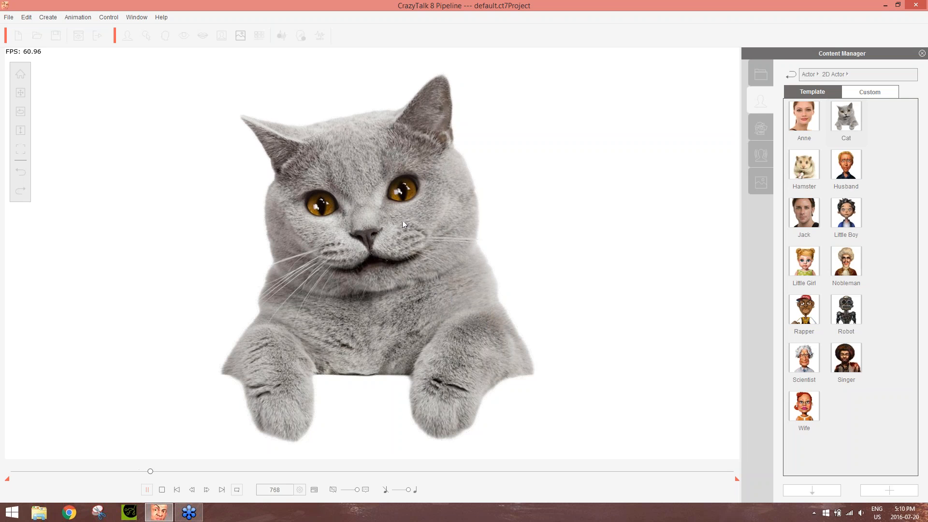
pyautogui.click(163, 489)
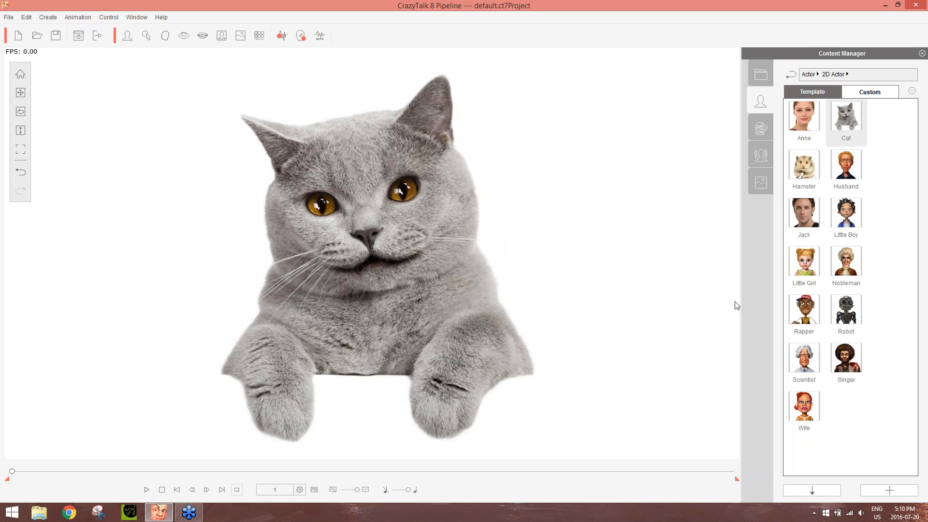
# Raise the computer's speaker volume to near maximum
pyautogui.click(862, 514)
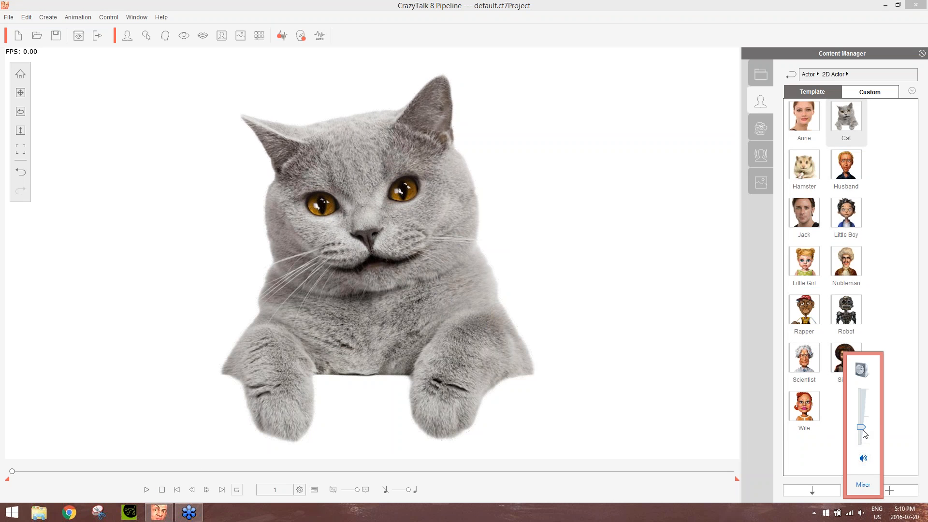
pyautogui.moveTo(862, 432); pyautogui.dragTo(863, 392)
pyautogui.click(836, 51)
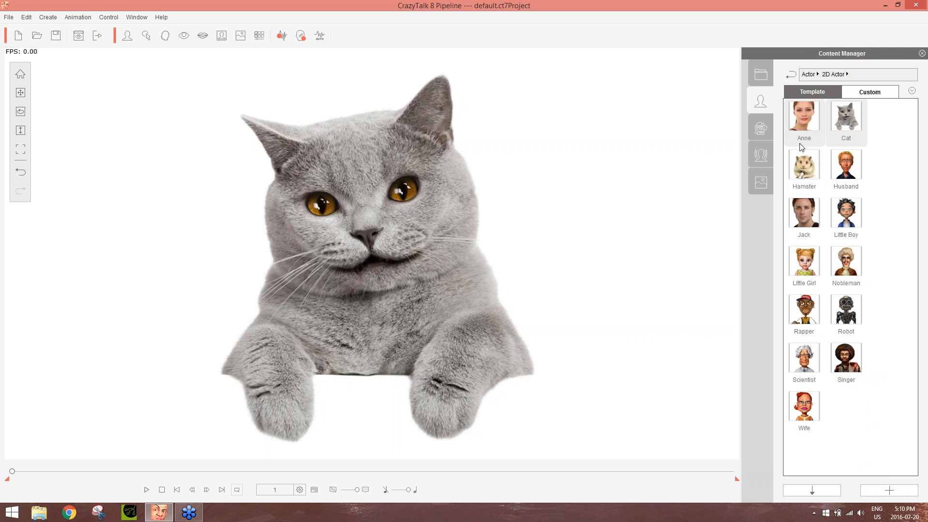
# Apply the Bragging voice script template to the cat actor and reset its playback to the first frame
pyautogui.click(762, 156)
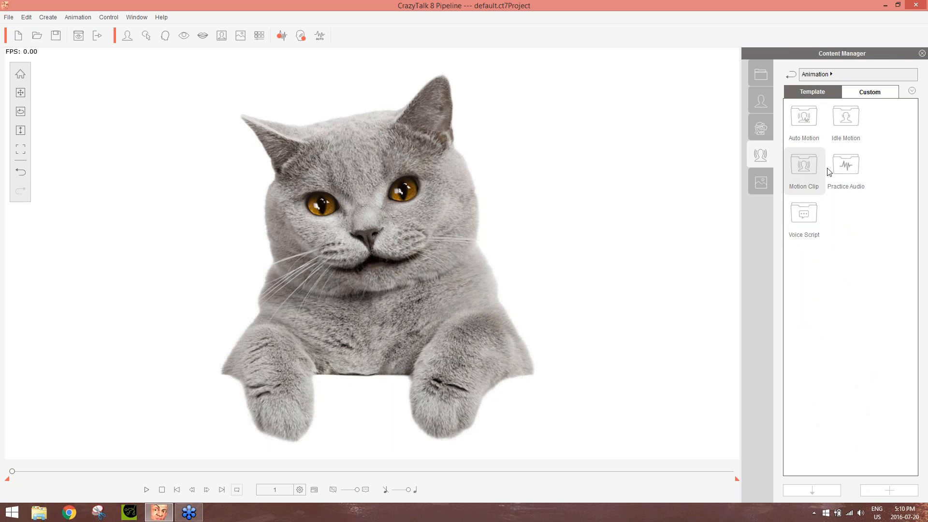
pyautogui.doubleClick(816, 209)
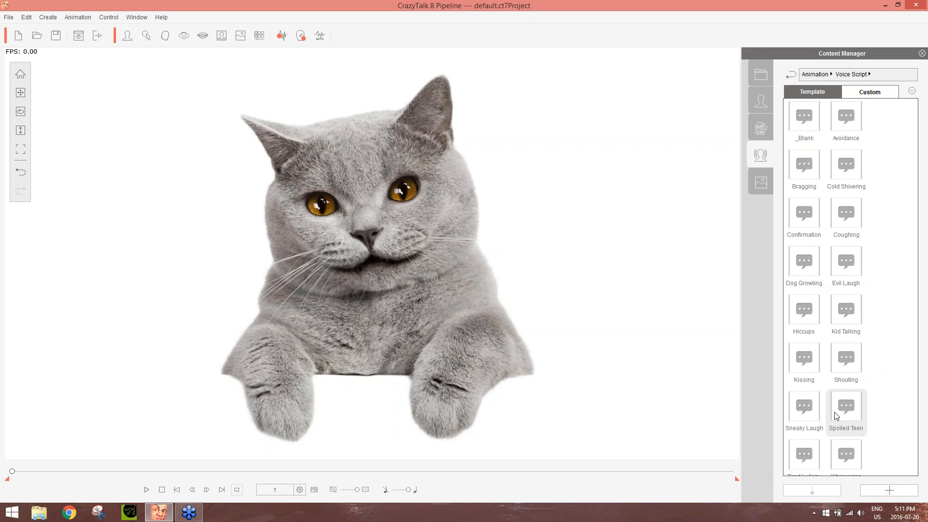
pyautogui.doubleClick(811, 172)
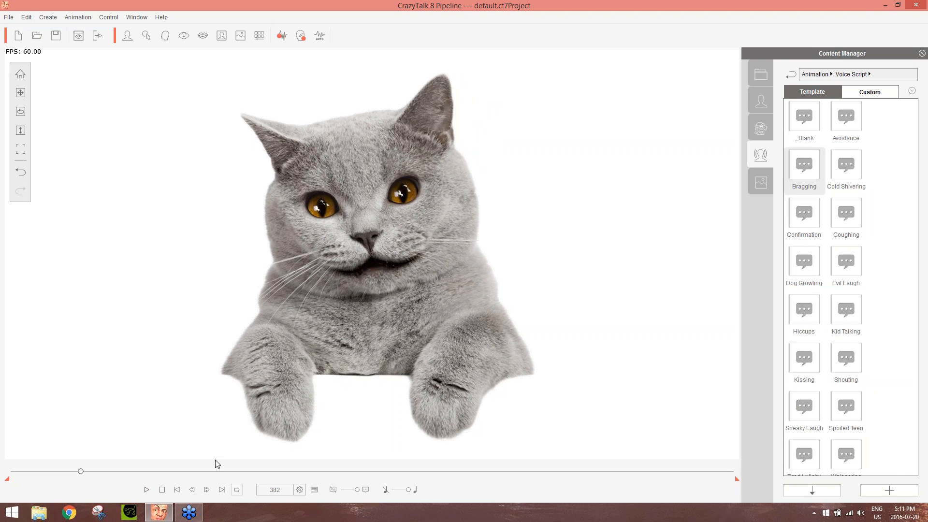
pyautogui.click(162, 491)
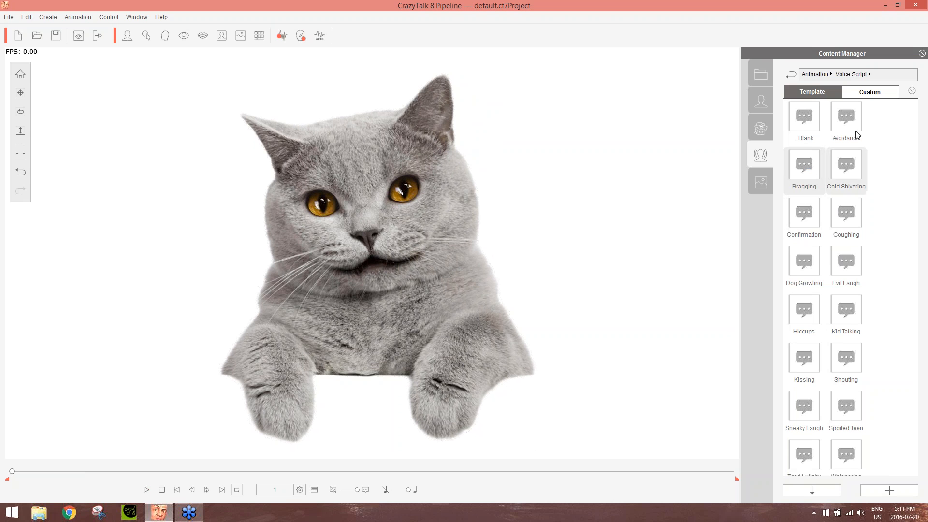
# Replace the cat with the JP template from the 3D Actor library
pyautogui.click(817, 74)
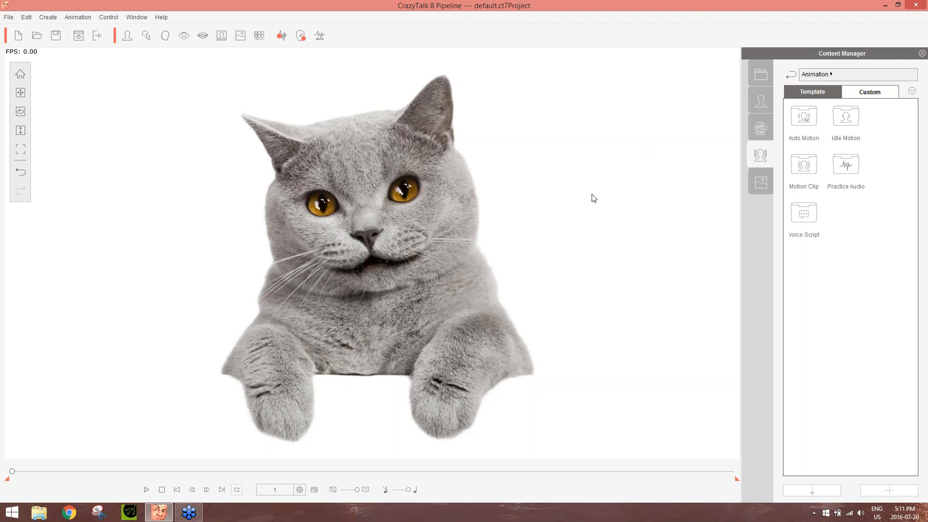
pyautogui.click(761, 102)
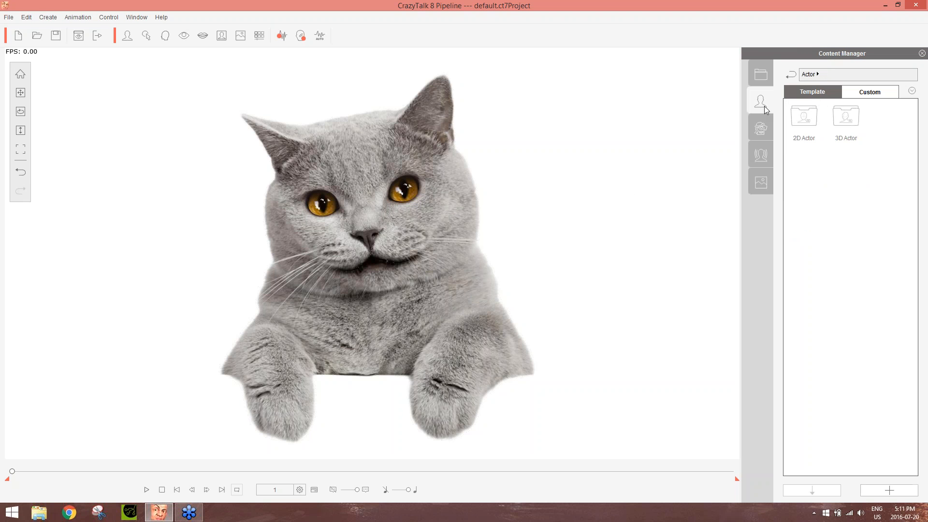
pyautogui.doubleClick(849, 118)
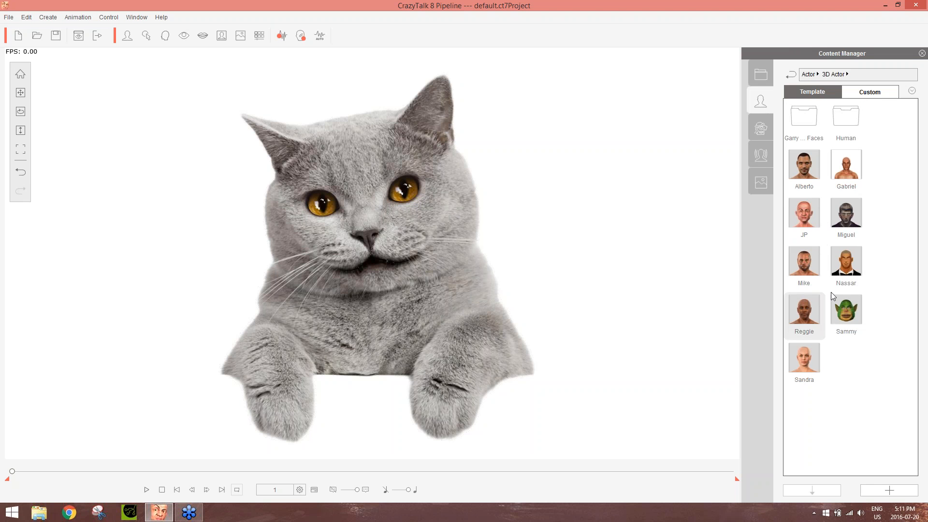
pyautogui.doubleClick(808, 215)
pyautogui.click(509, 270)
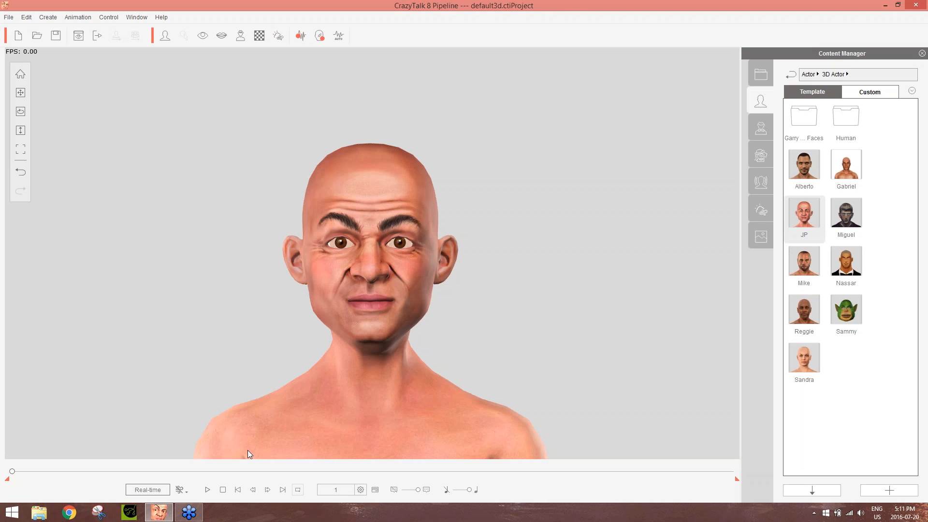
# Apply the Avoidance voice script template to the 3D head, let it play, and reset playback to the first frame
pyautogui.click(759, 188)
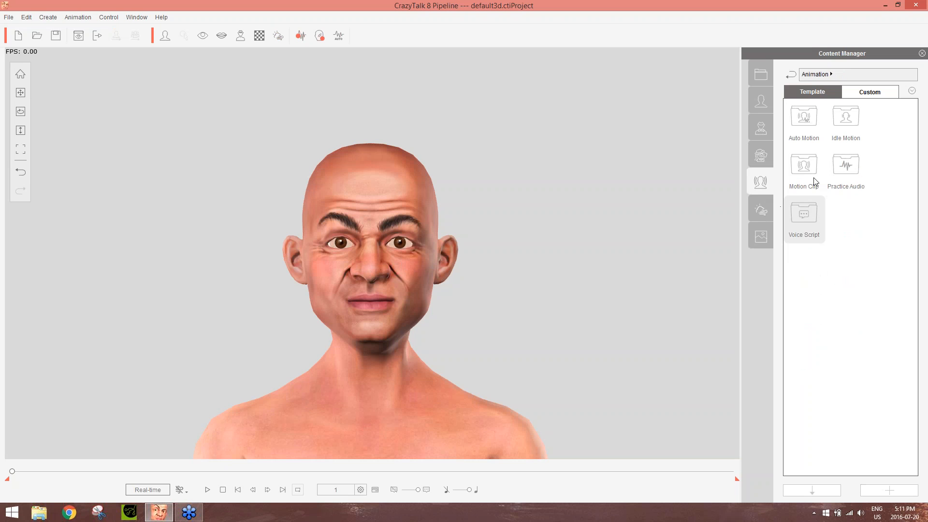
pyautogui.doubleClick(810, 214)
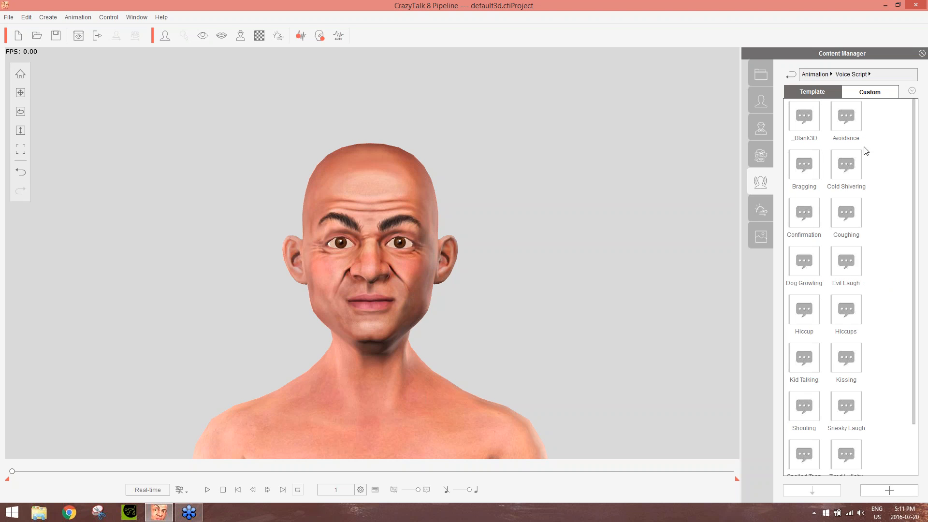
pyautogui.doubleClick(846, 118)
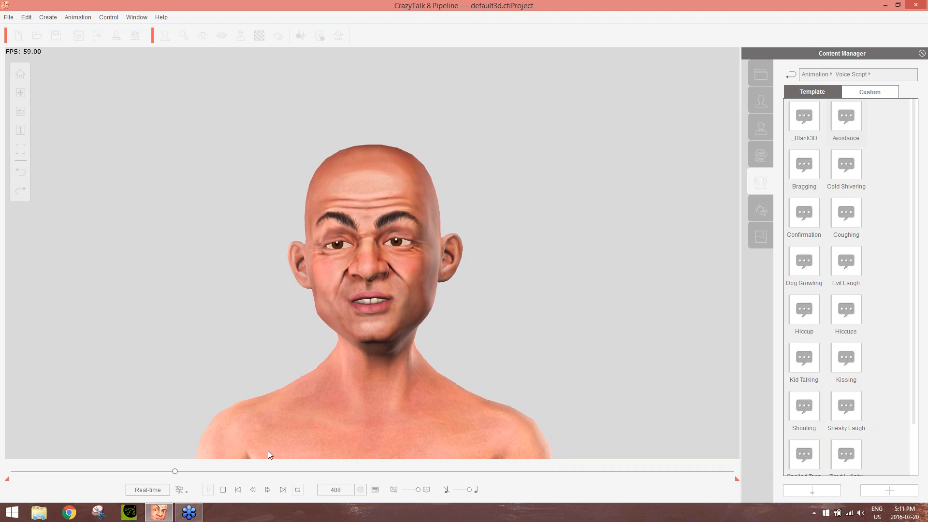
pyautogui.click(223, 490)
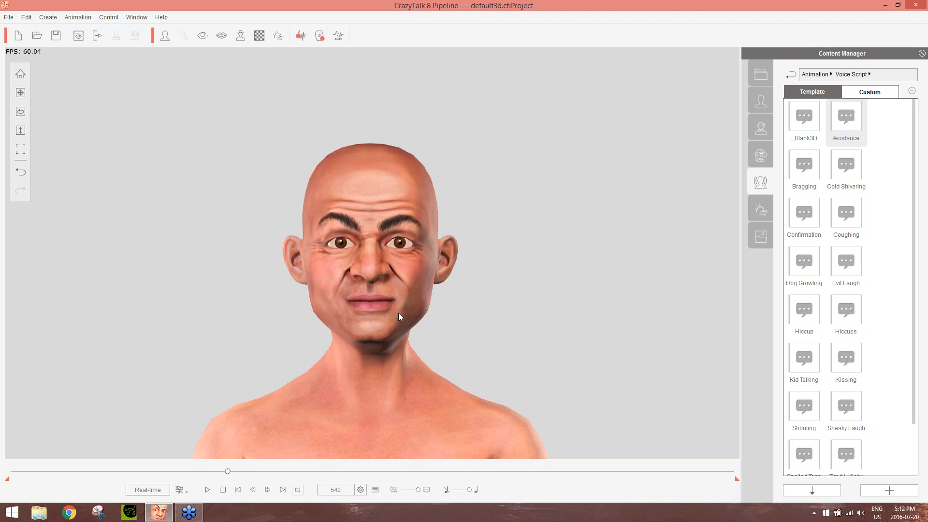
pyautogui.click(223, 489)
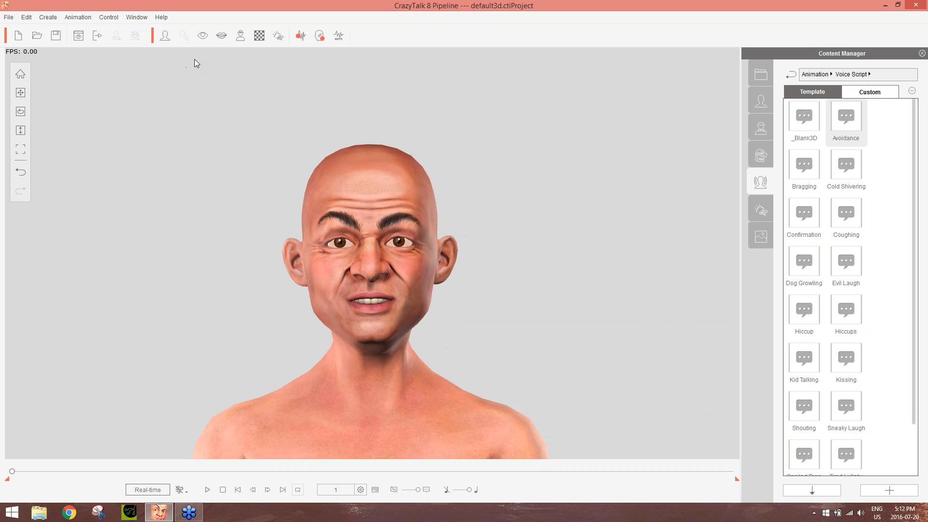
# Start creating a new actor of the 3D type
pyautogui.click(165, 36)
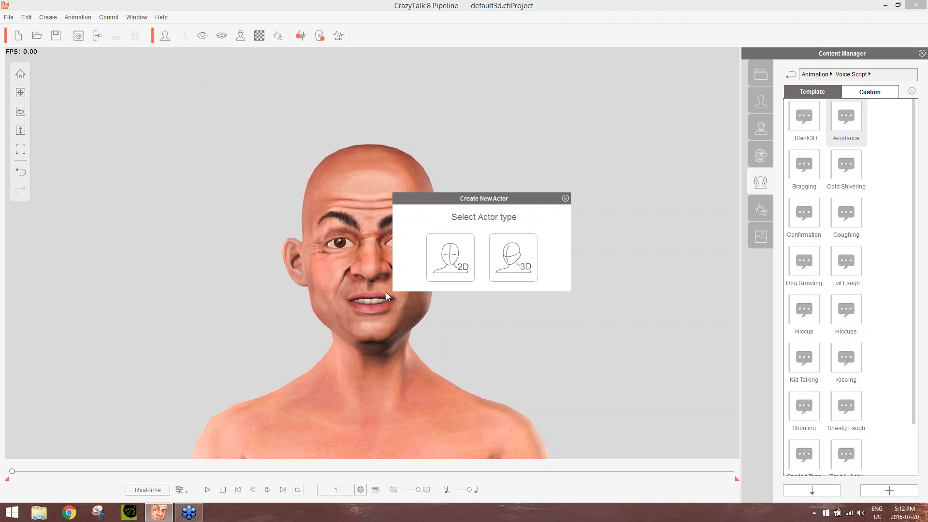
pyautogui.click(514, 265)
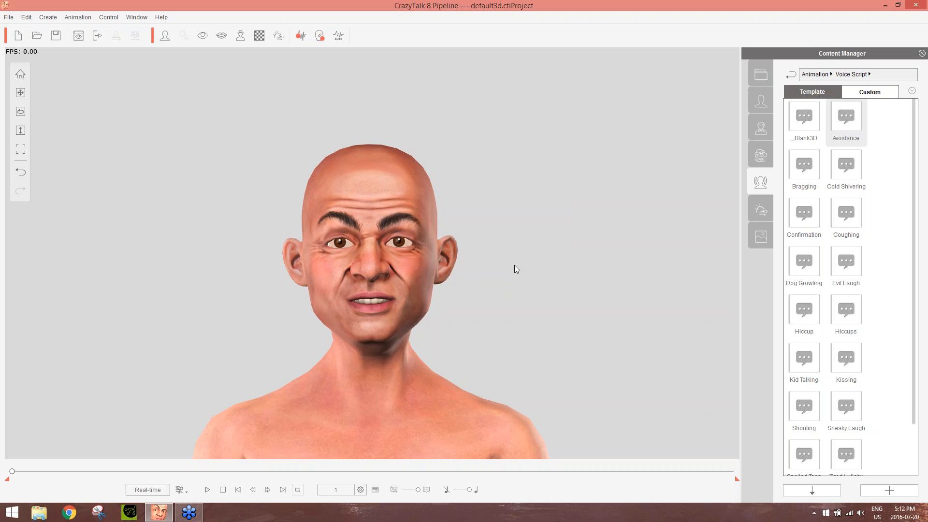
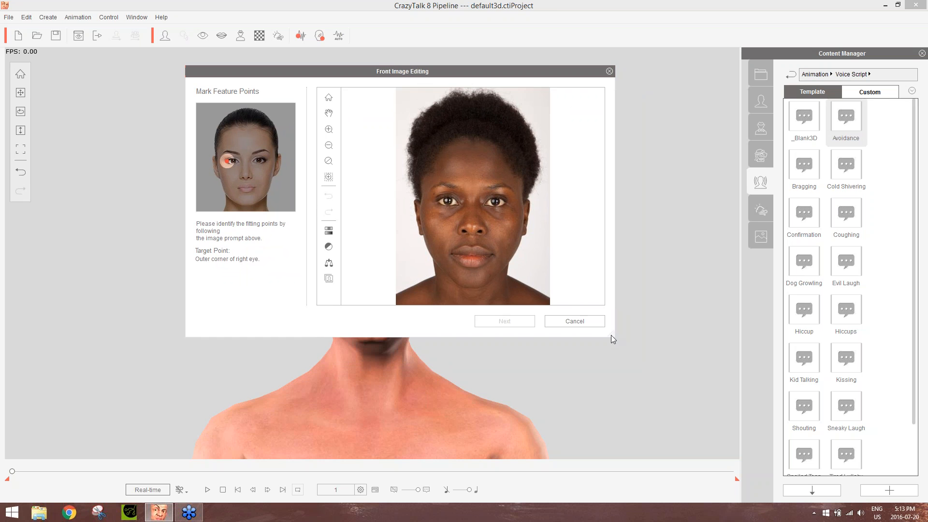
# Enlarge the Front Image Editing dialog and reposition it over the workspace
pyautogui.moveTo(612, 337); pyautogui.dragTo(784, 452)
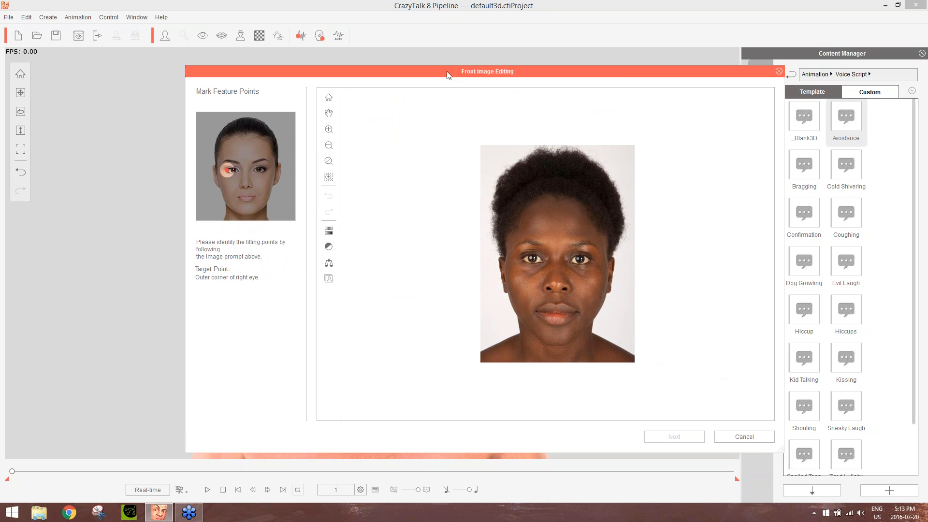
pyautogui.moveTo(446, 71); pyautogui.dragTo(334, 37)
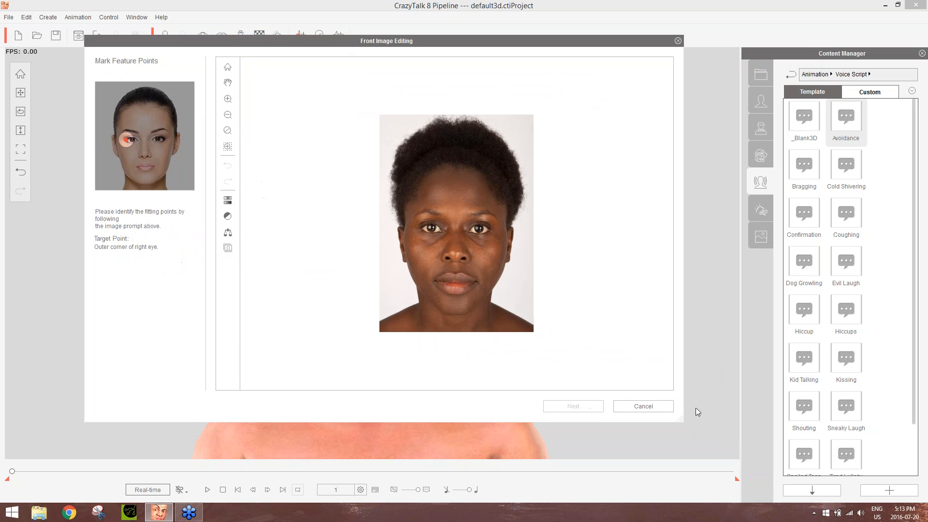
pyautogui.moveTo(683, 421); pyautogui.dragTo(741, 454)
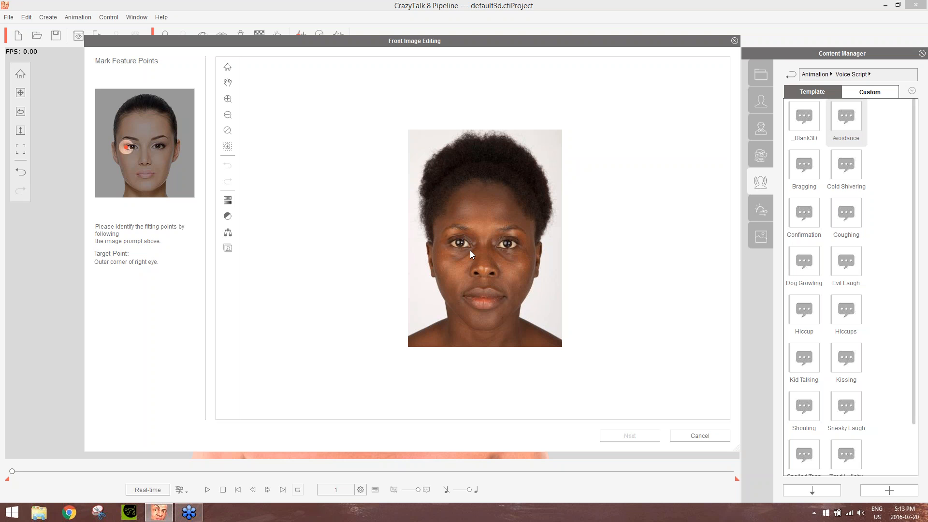
# Examine the portrait photo up close by zooming, fitting it to the view and panning between the eyes, mouth and hair
pyautogui.scroll(3, 461, 231)
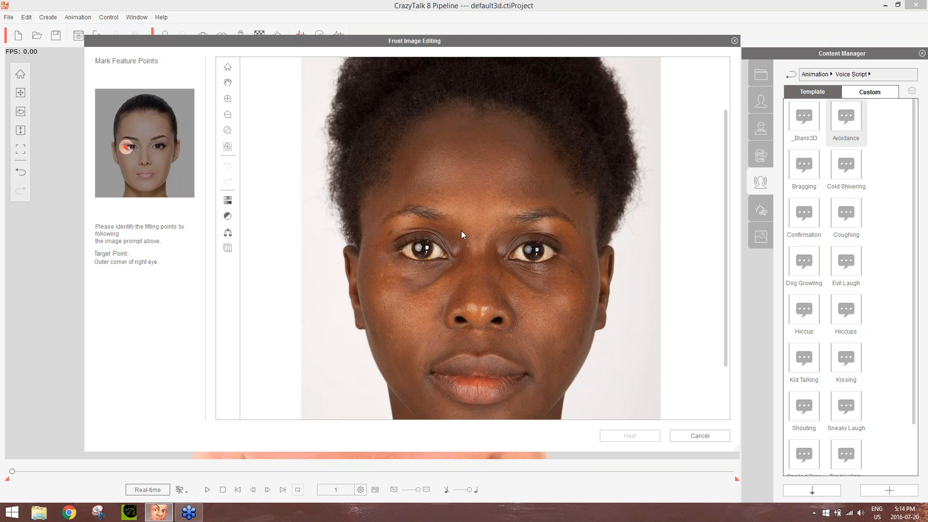
pyautogui.scroll(-4, 461, 231)
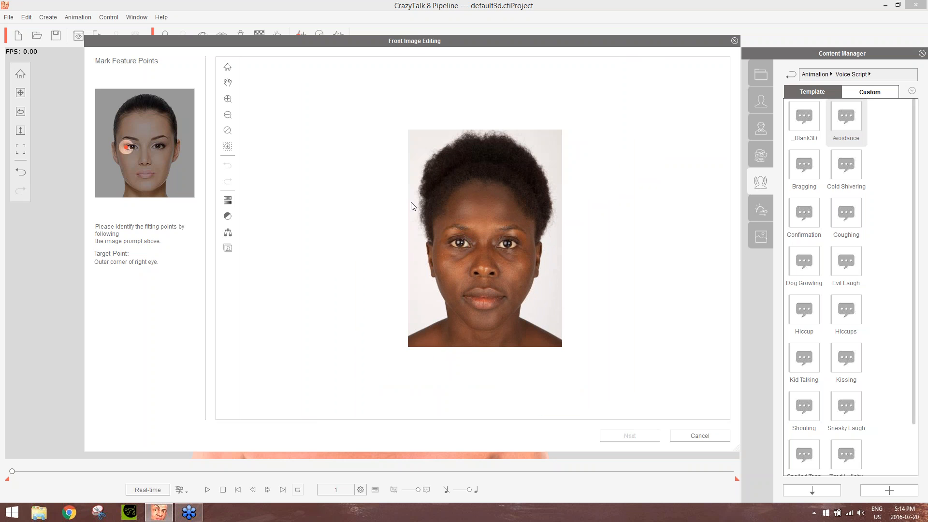
pyautogui.click(226, 68)
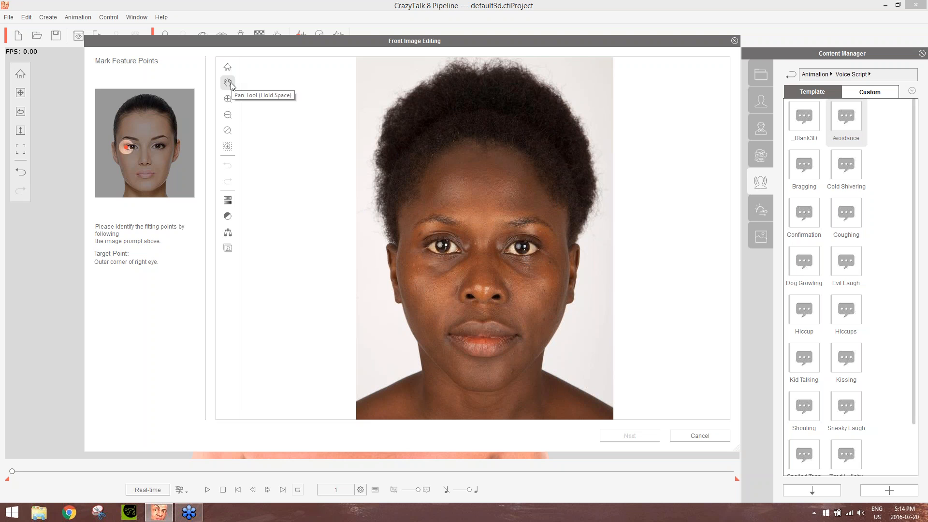
pyautogui.scroll(2, 496, 246)
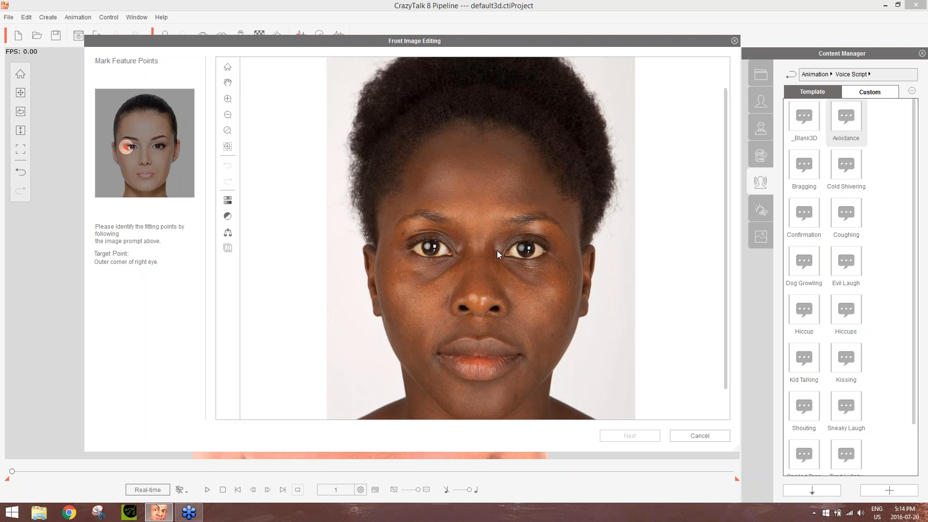
pyautogui.scroll(2, 497, 250)
pyautogui.scroll(-2, 497, 250)
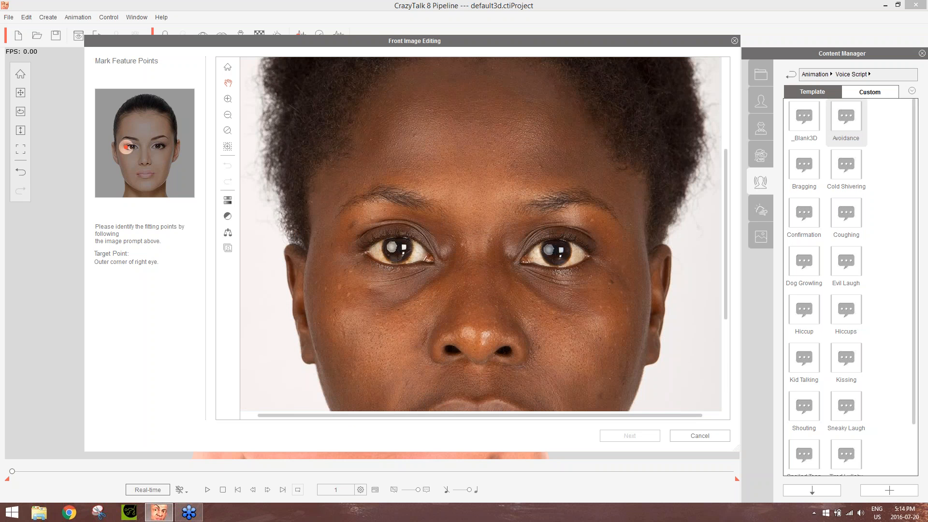
pyautogui.moveTo(485, 207); pyautogui.dragTo(508, 97)
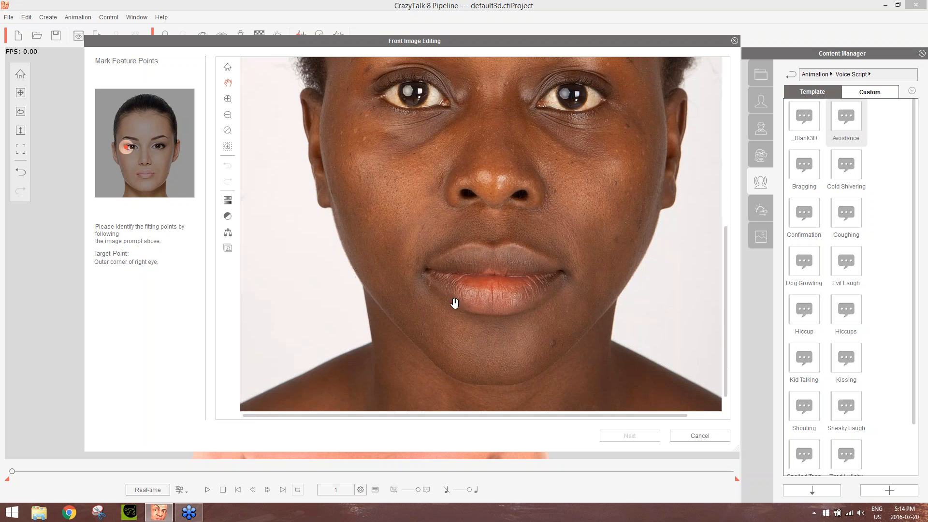
pyautogui.moveTo(433, 205); pyautogui.dragTo(425, 425)
pyautogui.moveTo(466, 139); pyautogui.dragTo(451, 87)
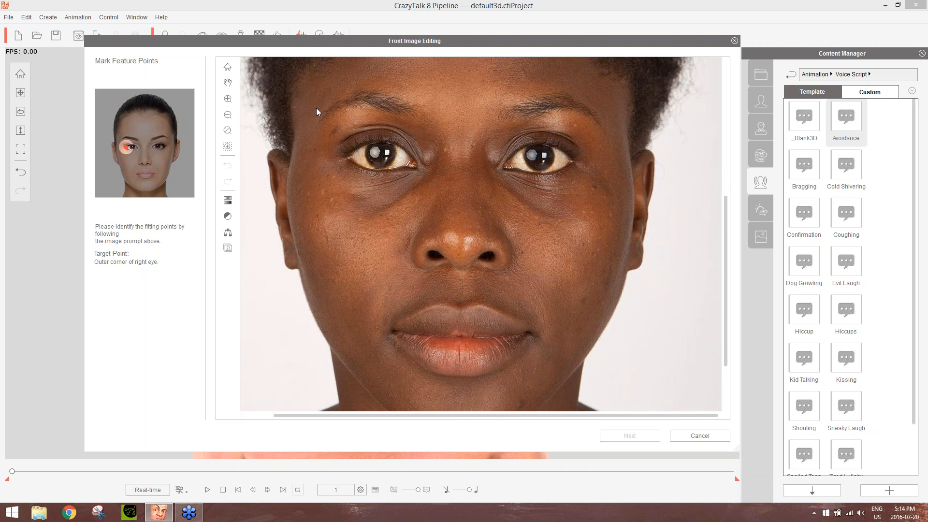
# Inspect areas of the face with the Zoom In, Zoom Out and Magnify tools
pyautogui.click(229, 102)
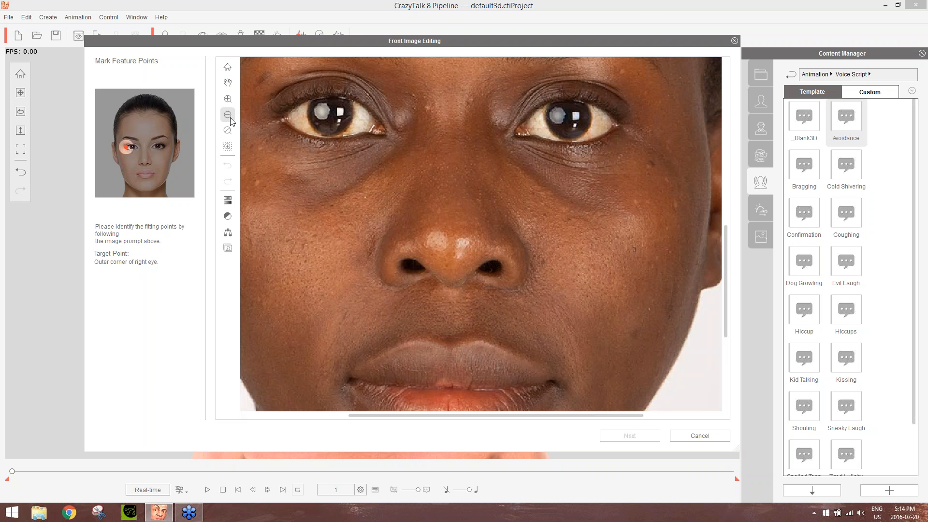
pyautogui.click(229, 116)
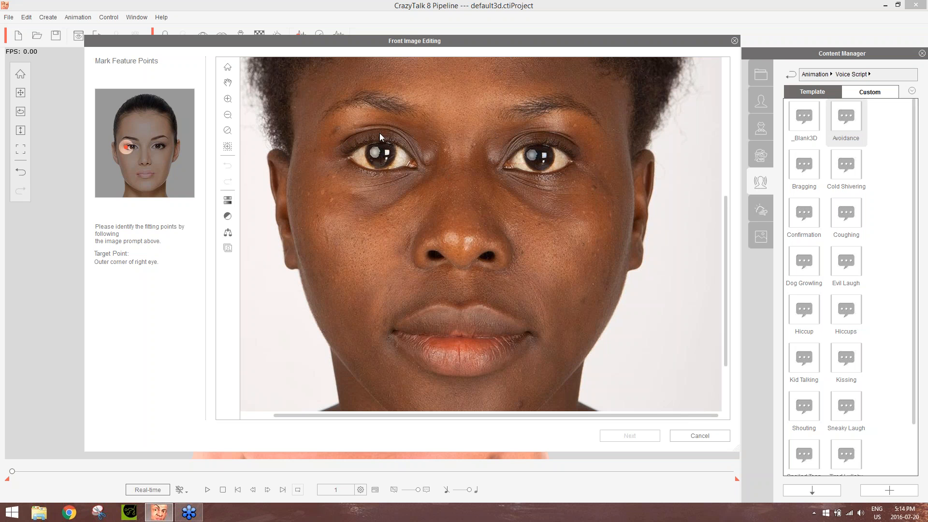
pyautogui.click(226, 146)
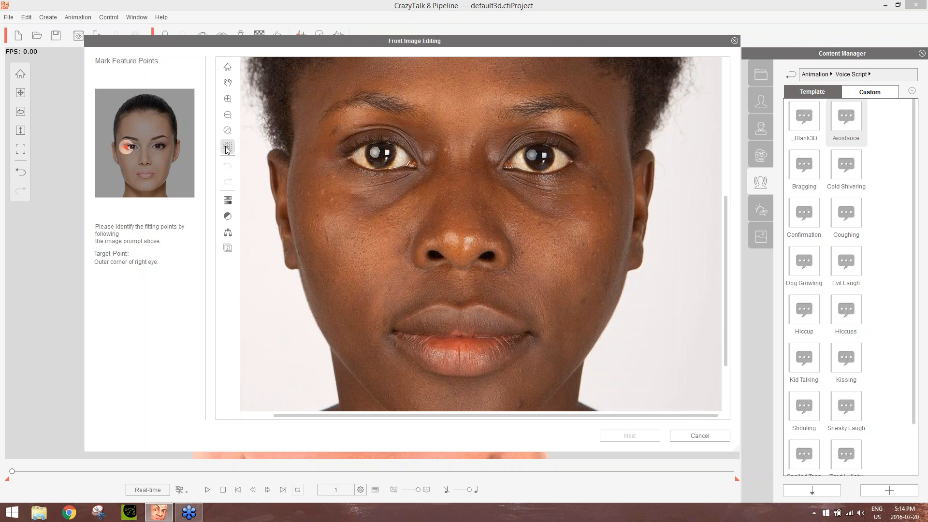
pyautogui.click(332, 174)
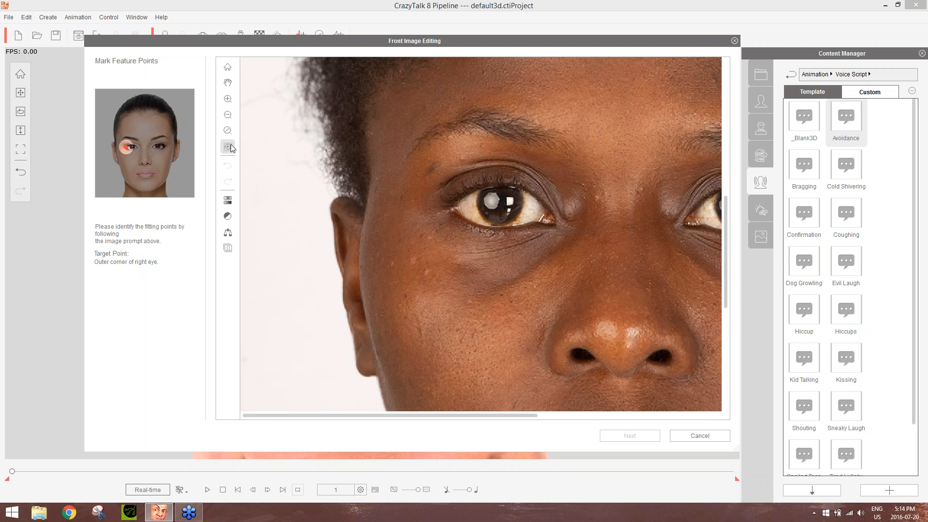
pyautogui.click(636, 102)
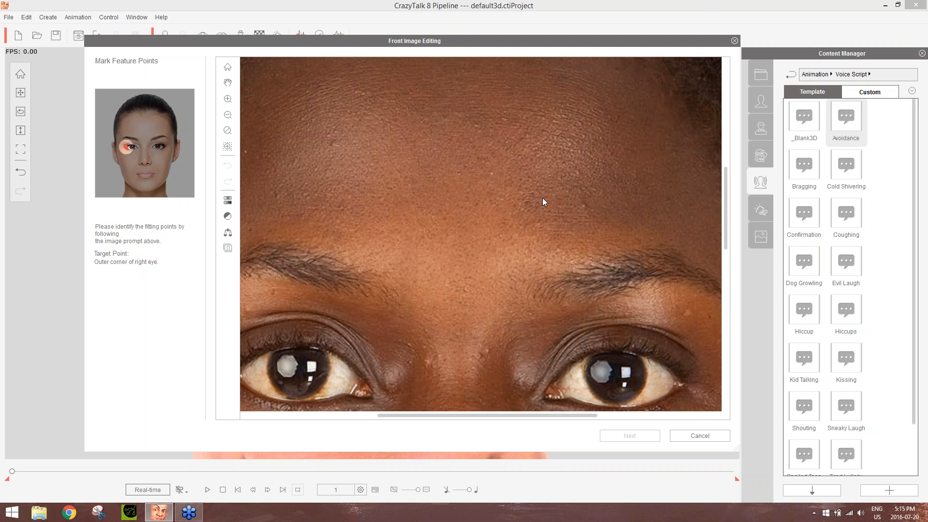
pyautogui.scroll(-5, 573, 281)
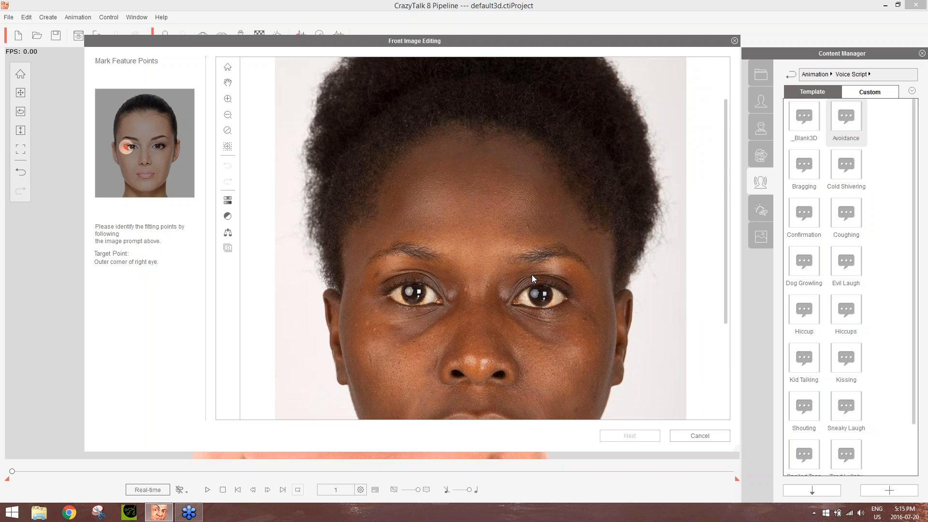
# Look at the Smart Level and Color Balance adjustments for the portrait, cancelling Color Balance without changes
pyautogui.click(229, 217)
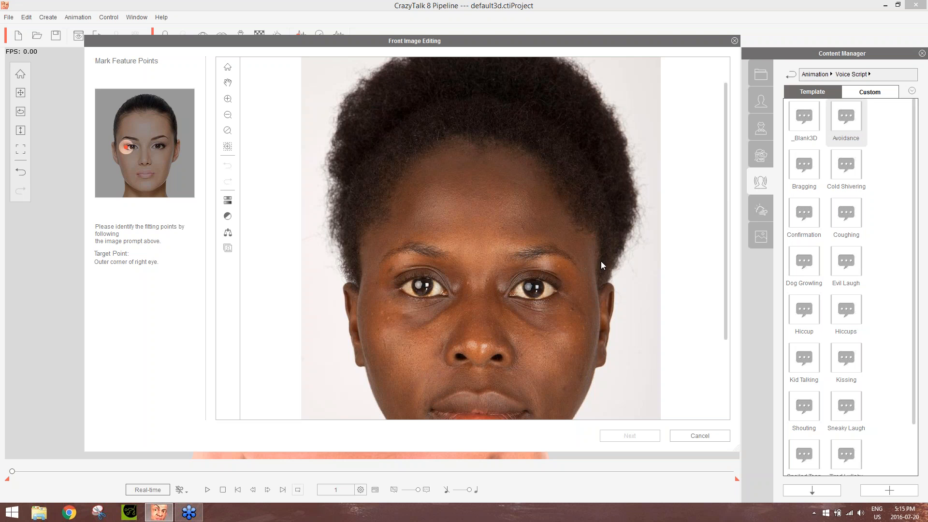
pyautogui.moveTo(727, 195); pyautogui.dragTo(718, 225)
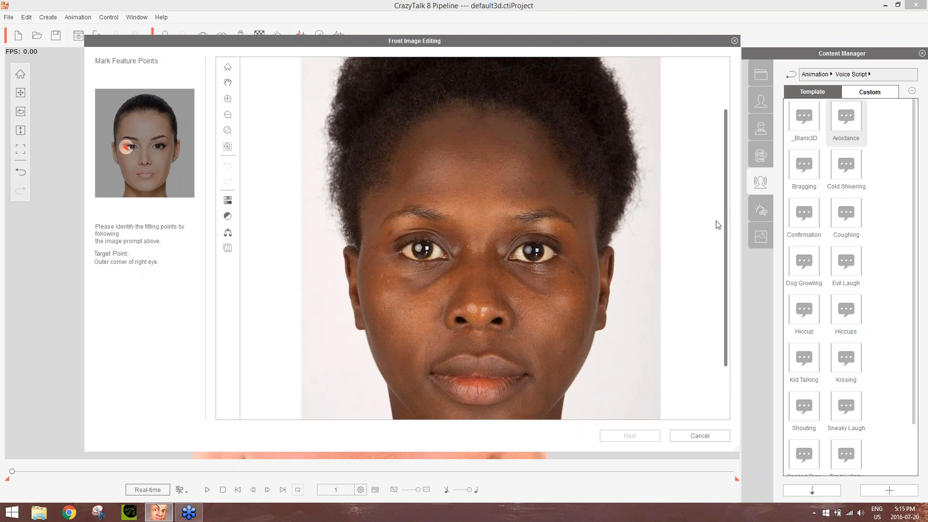
pyautogui.scroll(-2, 561, 238)
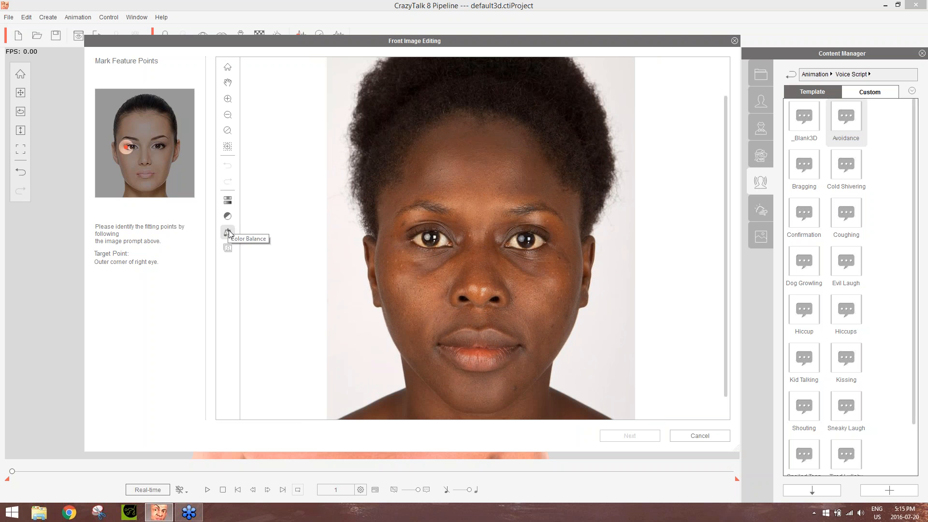
pyautogui.click(228, 234)
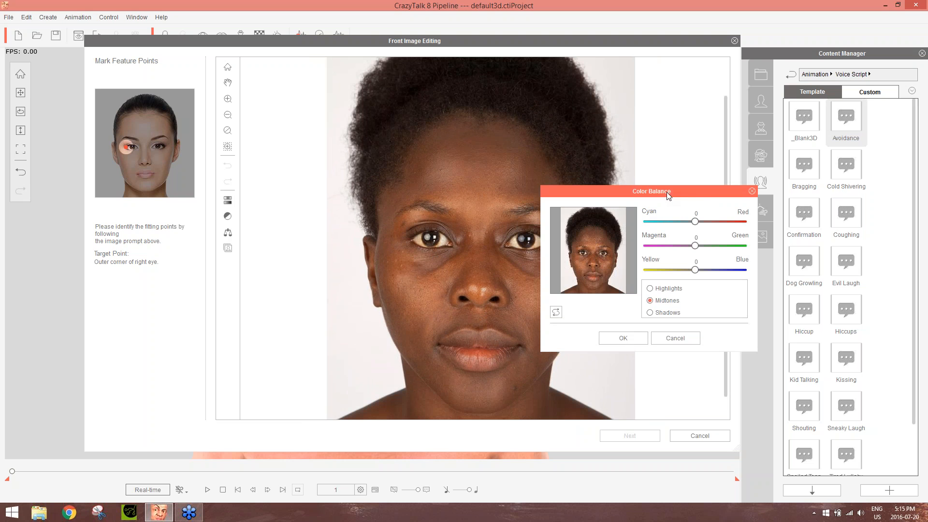
pyautogui.moveTo(675, 190); pyautogui.dragTo(732, 191)
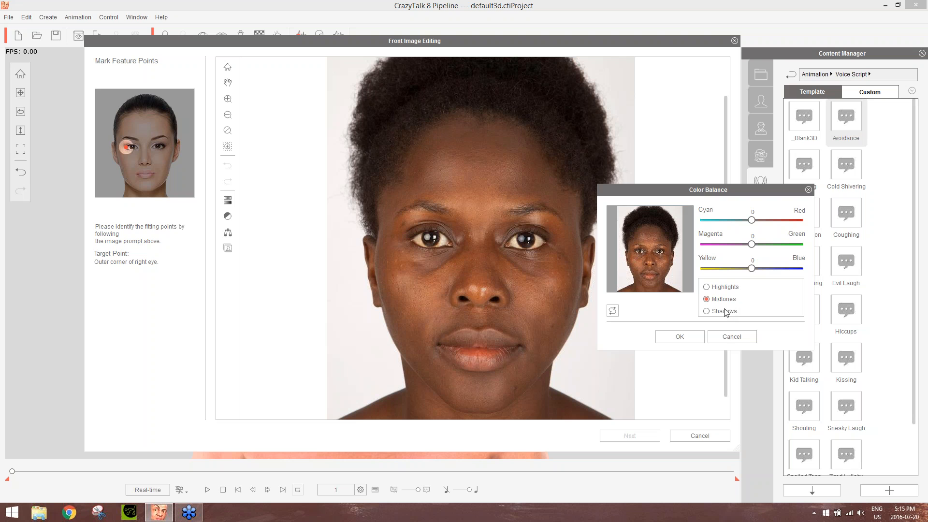
pyautogui.click(734, 337)
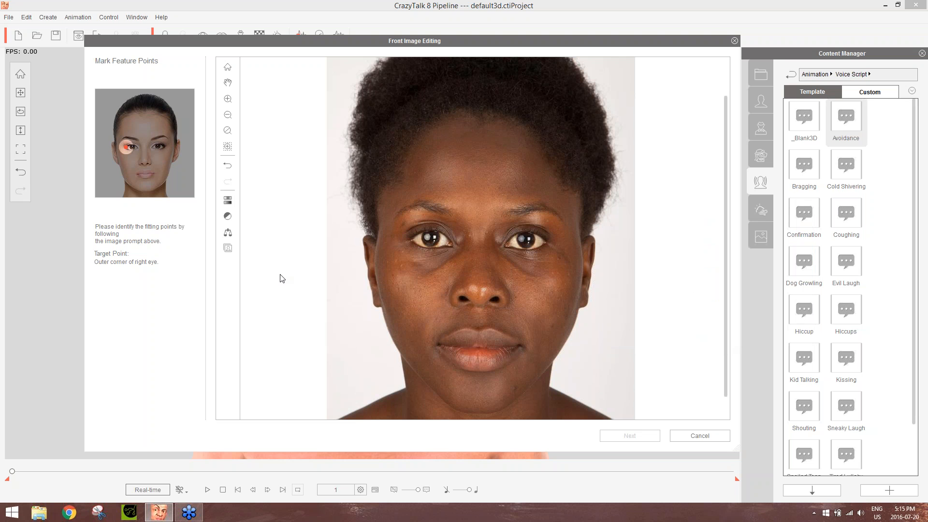
# Look at the image file browser and the Color Level settings, closing both without changes
pyautogui.click(228, 248)
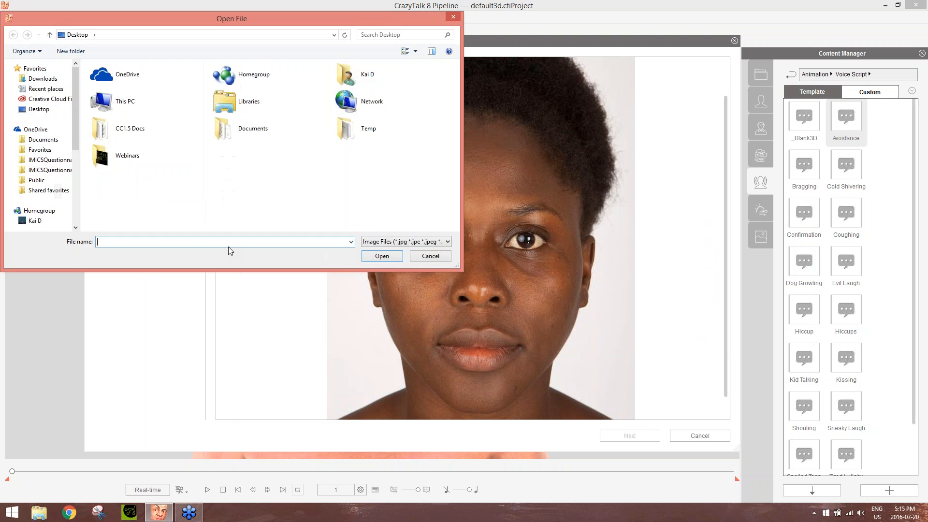
pyautogui.click(432, 256)
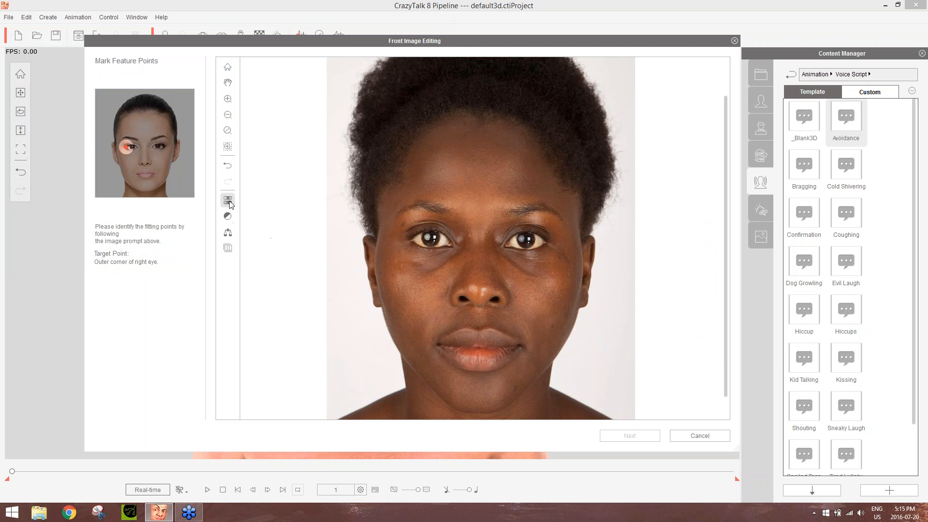
pyautogui.click(228, 202)
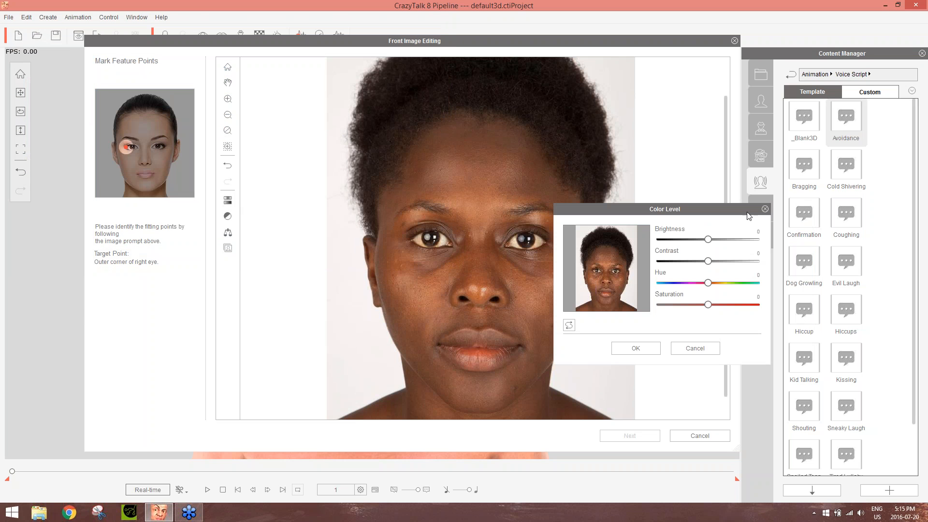
pyautogui.click(764, 208)
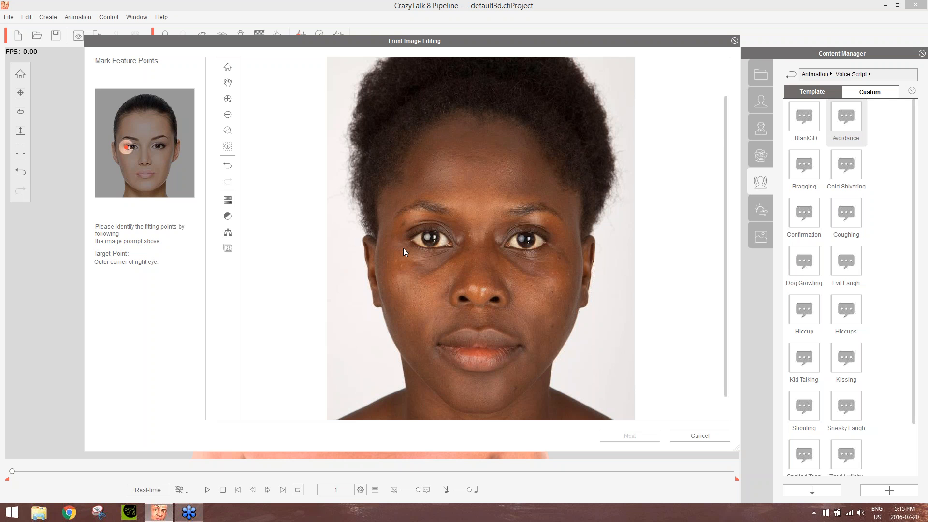
# Mark the outer corner of the right eye on the portrait, removing the first point and placing it again
pyautogui.scroll(3, 408, 248)
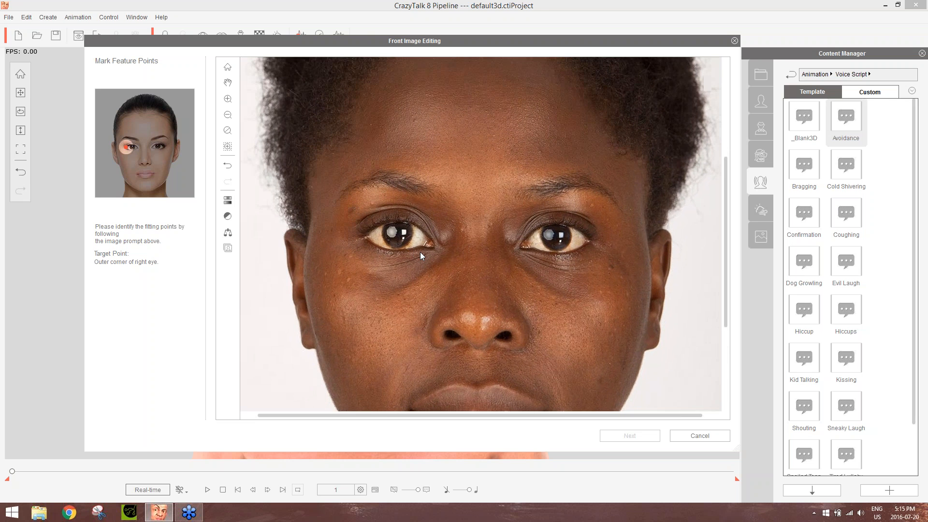
pyautogui.scroll(2, 421, 253)
pyautogui.scroll(-2, 421, 253)
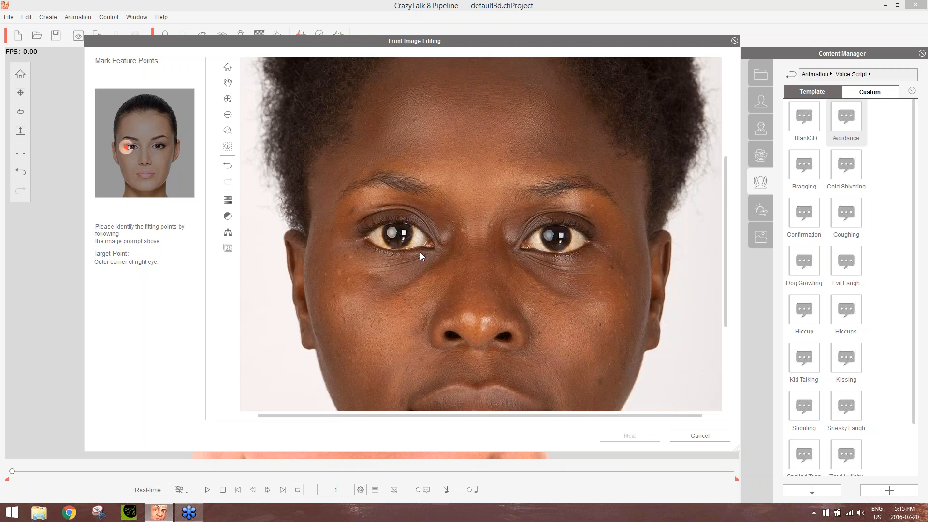
pyautogui.click(367, 236)
pyautogui.click(367, 254)
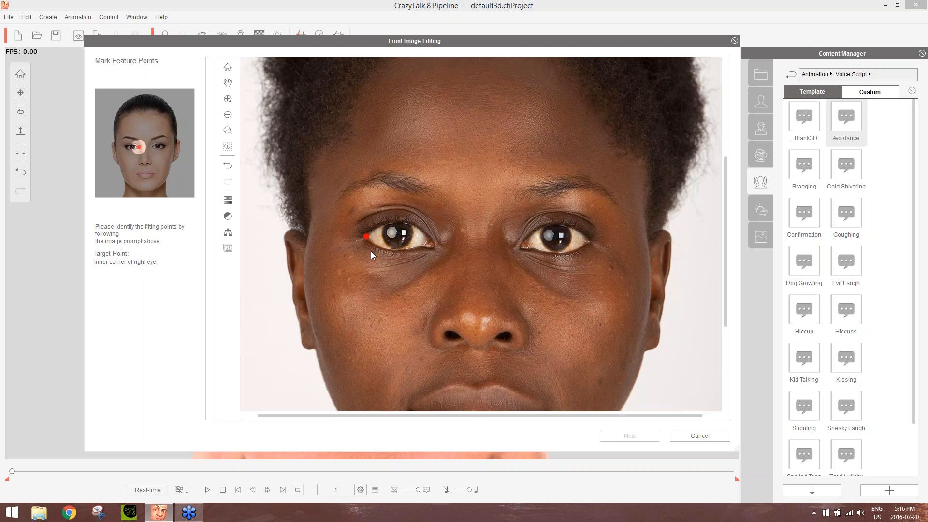
pyautogui.click(367, 237)
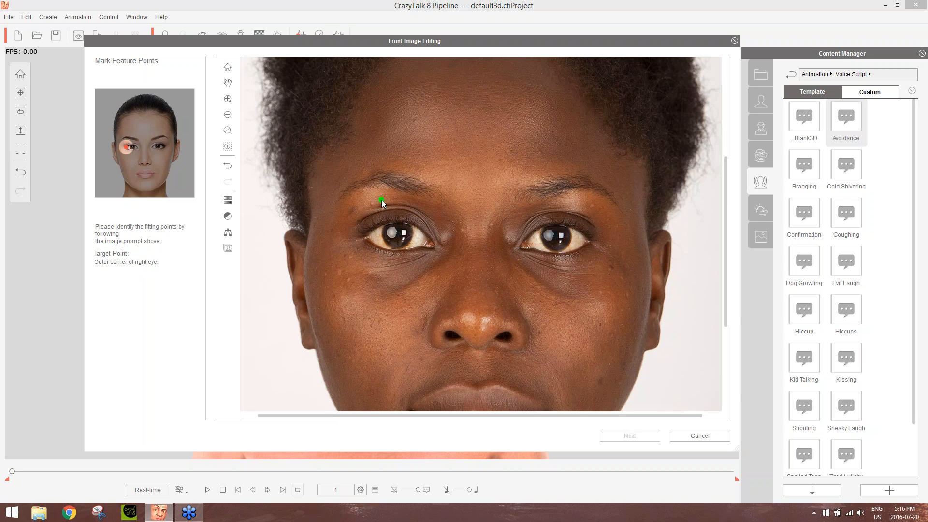
pyautogui.click(366, 236)
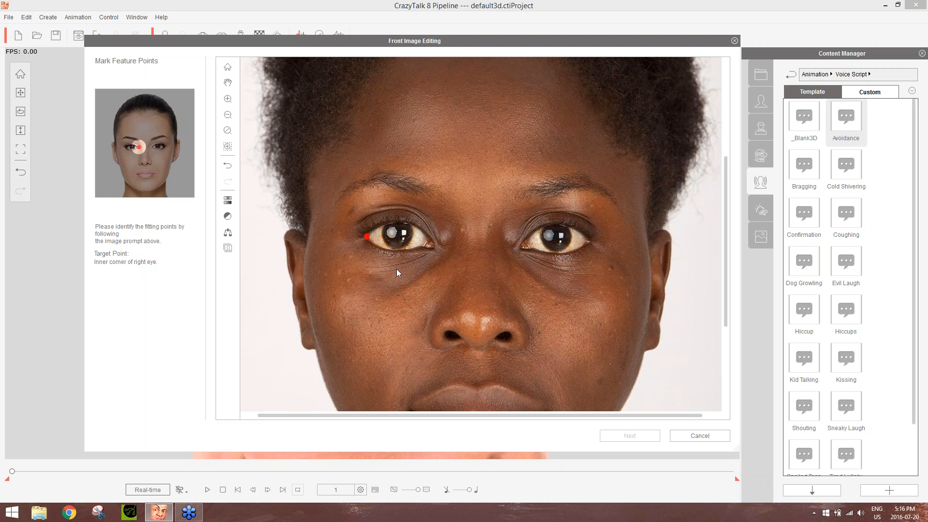
# Mark the inner corner of the right eye, the inner and outer corners of the left eye, and the nose tip
pyautogui.click(431, 244)
pyautogui.click(526, 244)
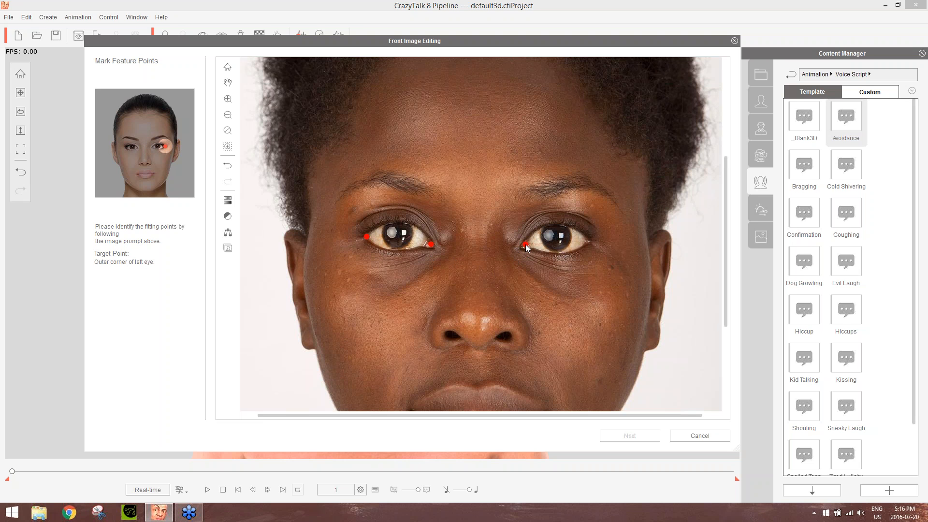
pyautogui.click(588, 240)
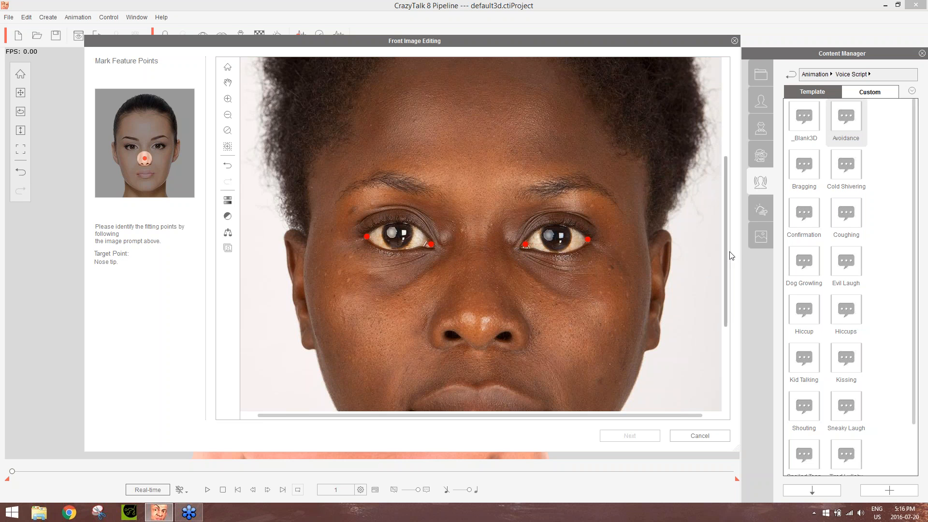
pyautogui.moveTo(726, 274); pyautogui.dragTo(726, 279)
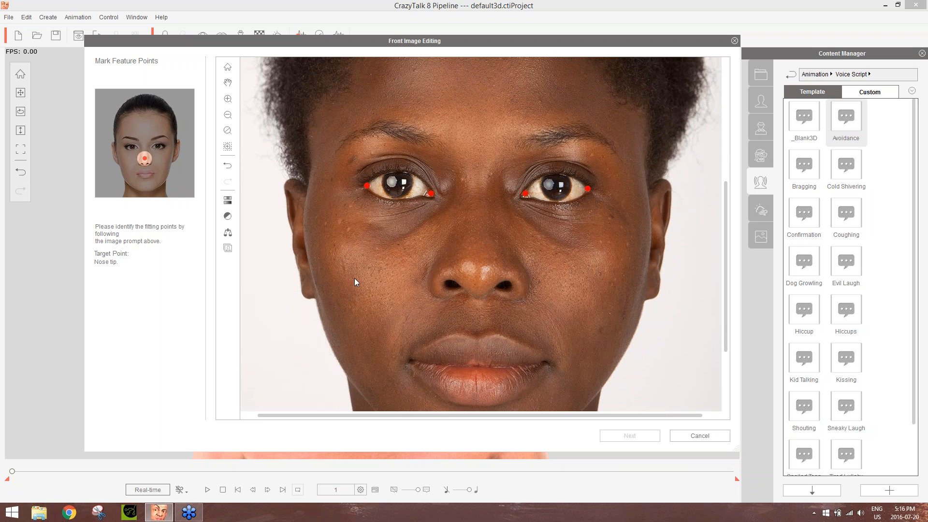
pyautogui.click(479, 264)
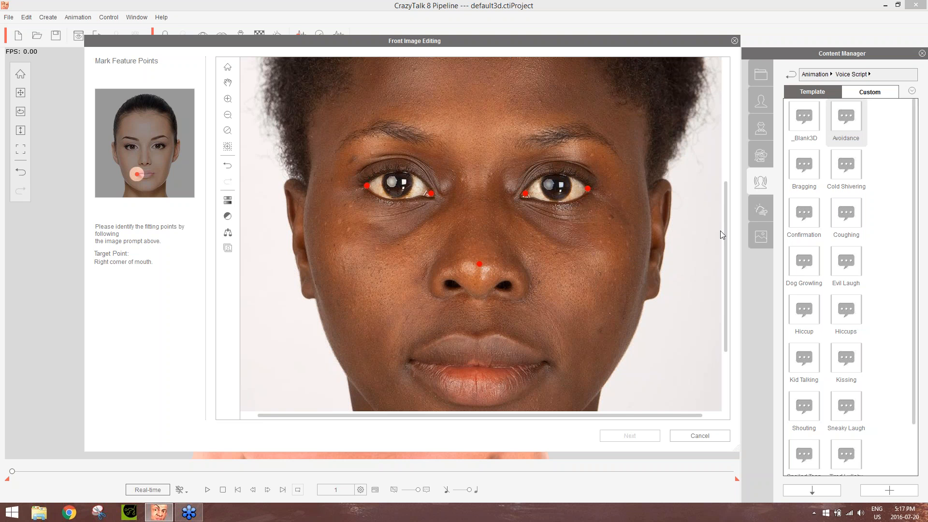
# Mark the right corner, center and left corner of the mouth on the portrait
pyautogui.moveTo(726, 227); pyautogui.dragTo(730, 295)
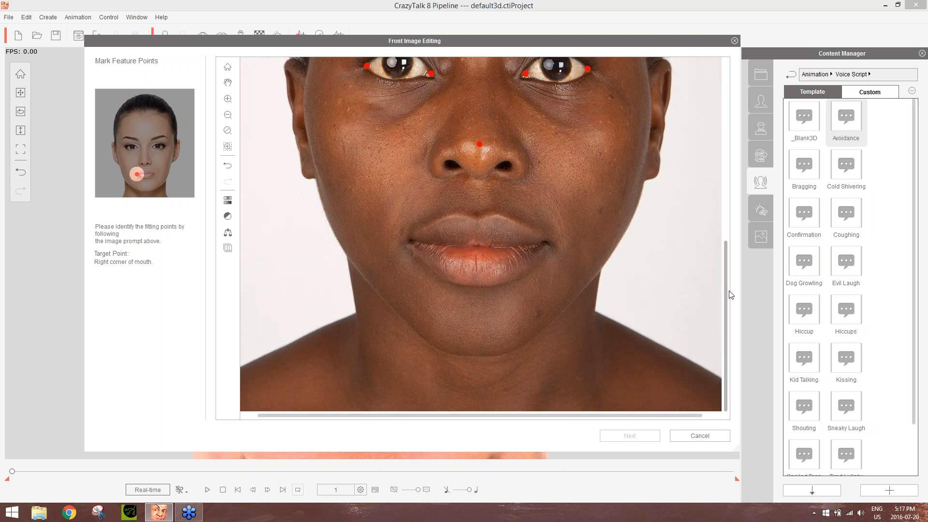
pyautogui.click(411, 240)
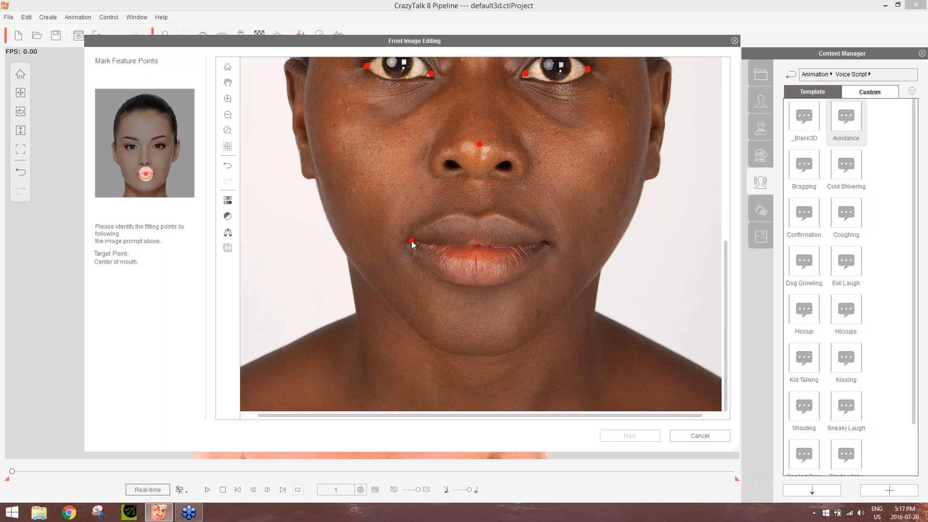
pyautogui.click(476, 246)
pyautogui.moveTo(726, 268); pyautogui.dragTo(724, 224)
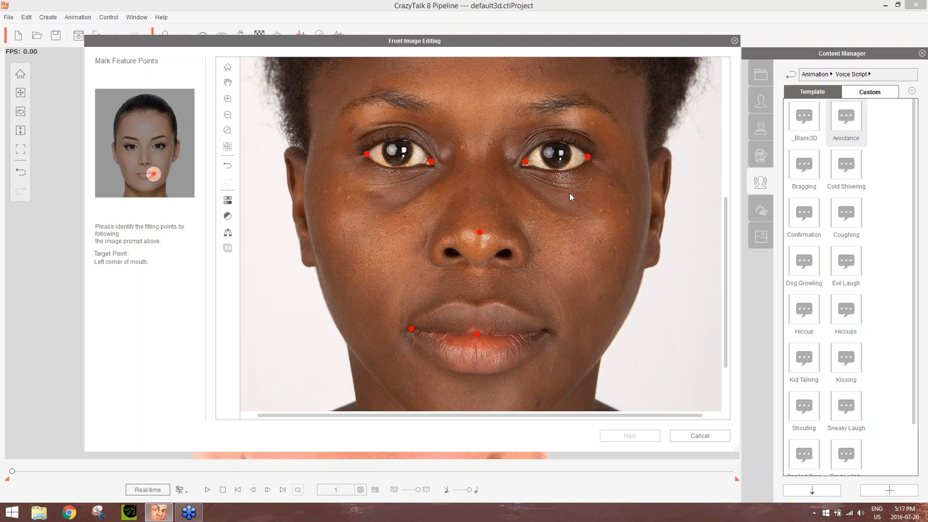
pyautogui.scroll(-3, 569, 193)
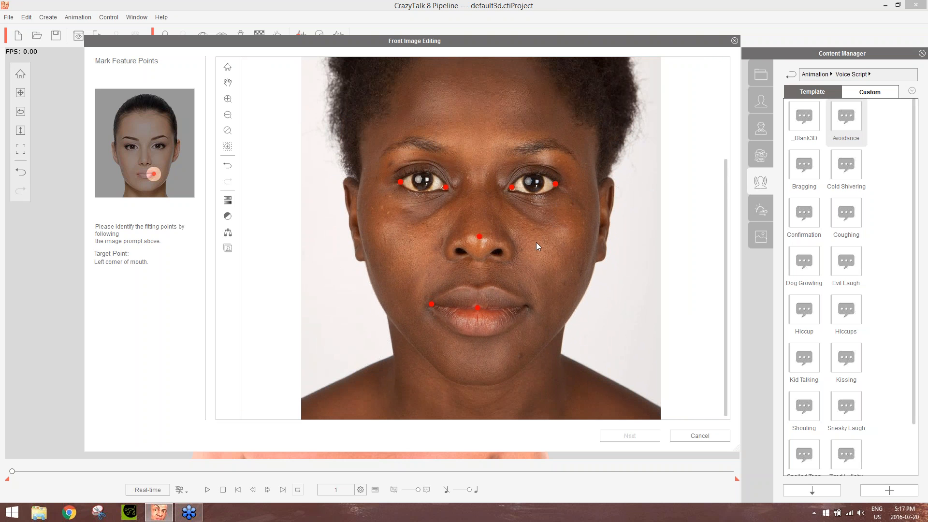
pyautogui.scroll(-1, 535, 242)
pyautogui.click(478, 320)
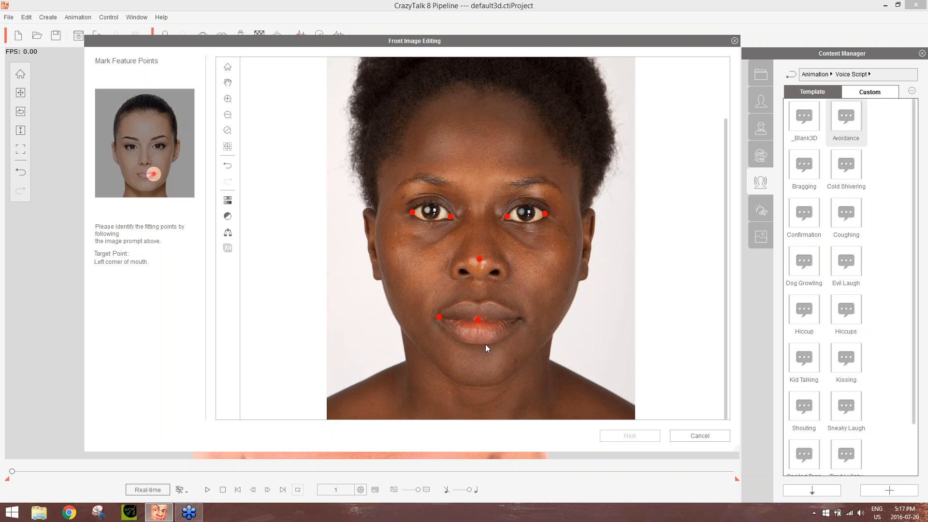
pyautogui.scroll(3, 503, 333)
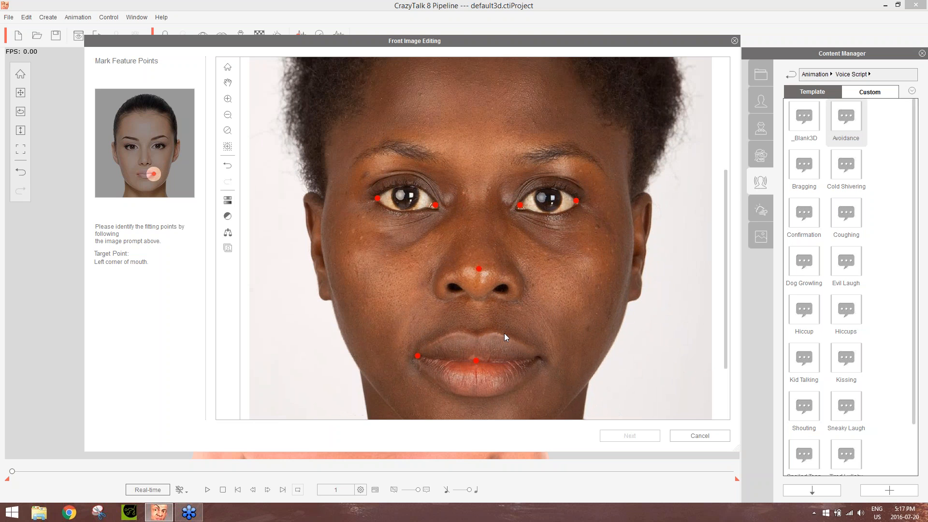
pyautogui.moveTo(725, 255); pyautogui.dragTo(718, 323)
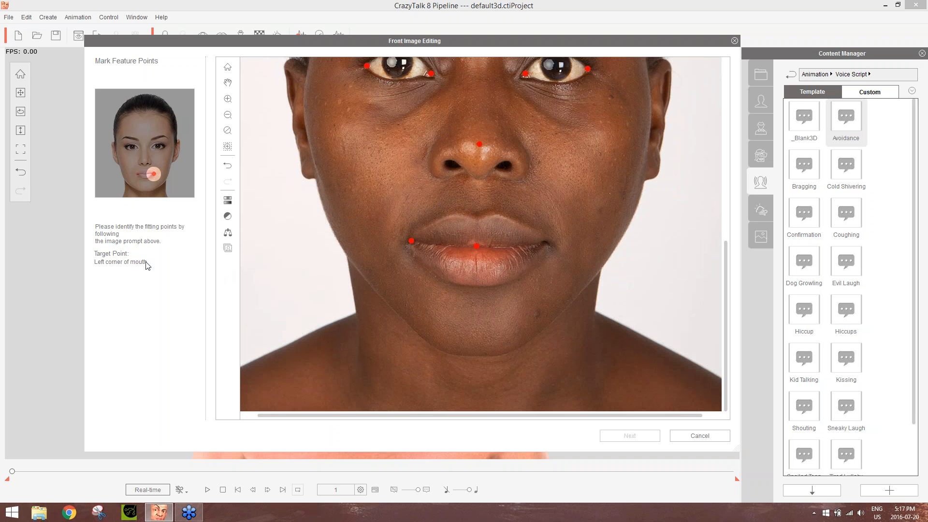
pyautogui.click(545, 242)
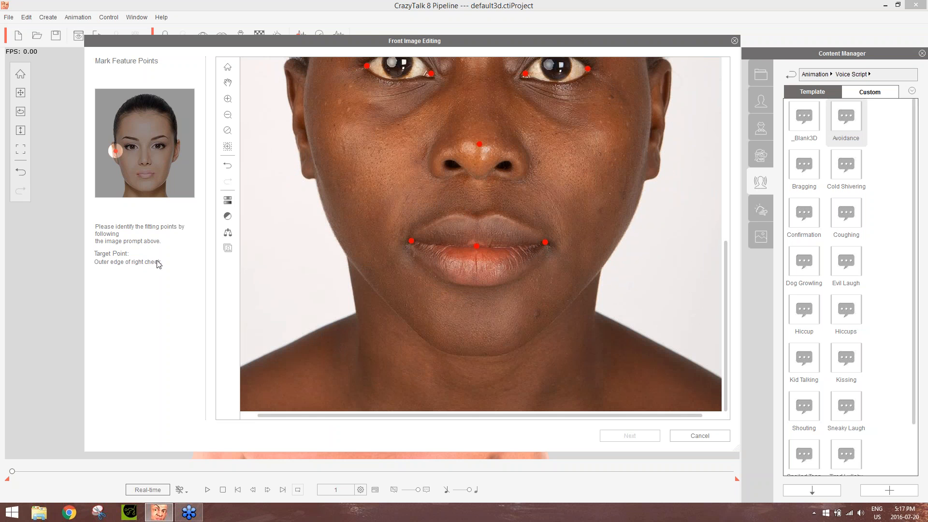
# Mark the outer edge of the right cheek, adjust its point slightly upward, and mark the right edge of the jaw
pyautogui.scroll(-1, 384, 187)
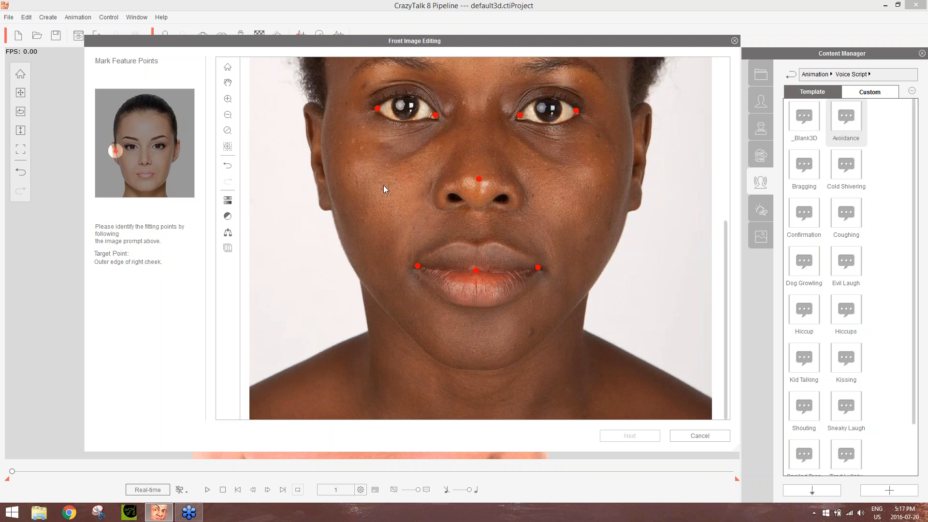
pyautogui.press('space')
pyautogui.moveTo(371, 183); pyautogui.dragTo(437, 230)
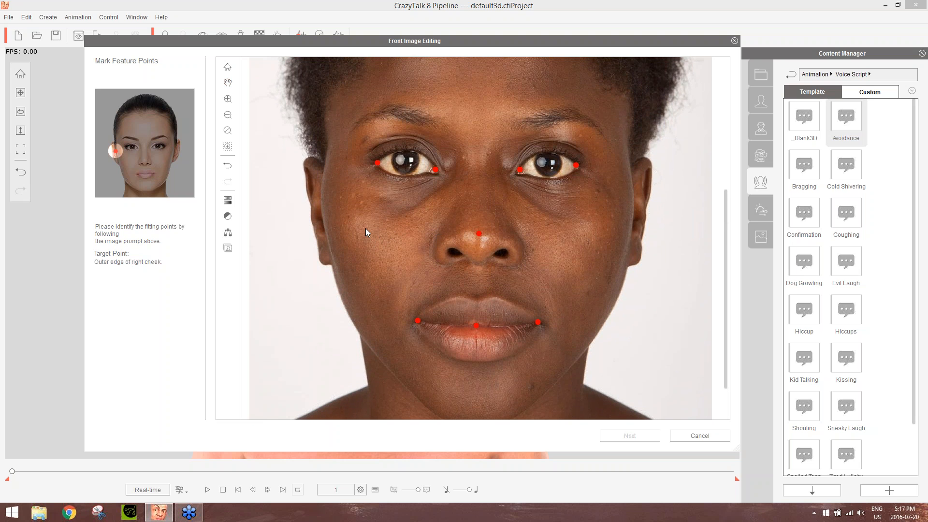
pyautogui.click(320, 201)
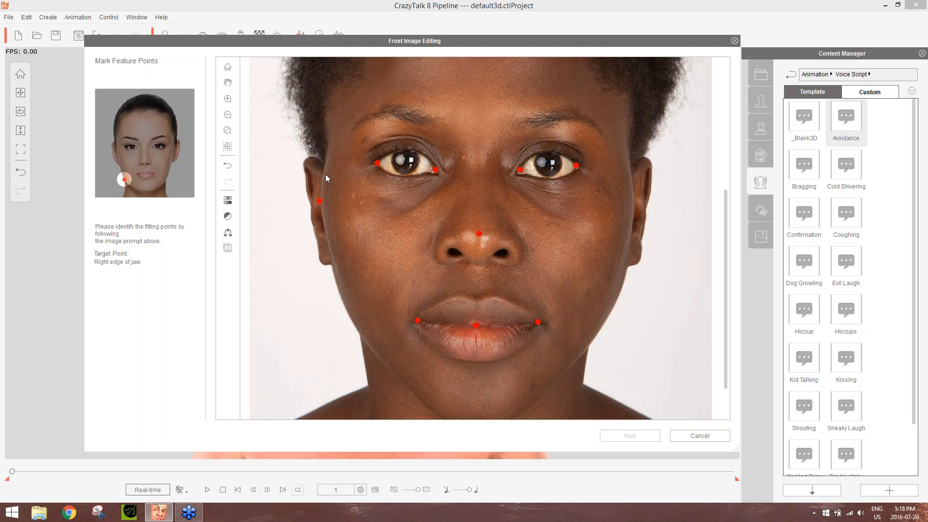
pyautogui.click(318, 200)
pyautogui.click(358, 334)
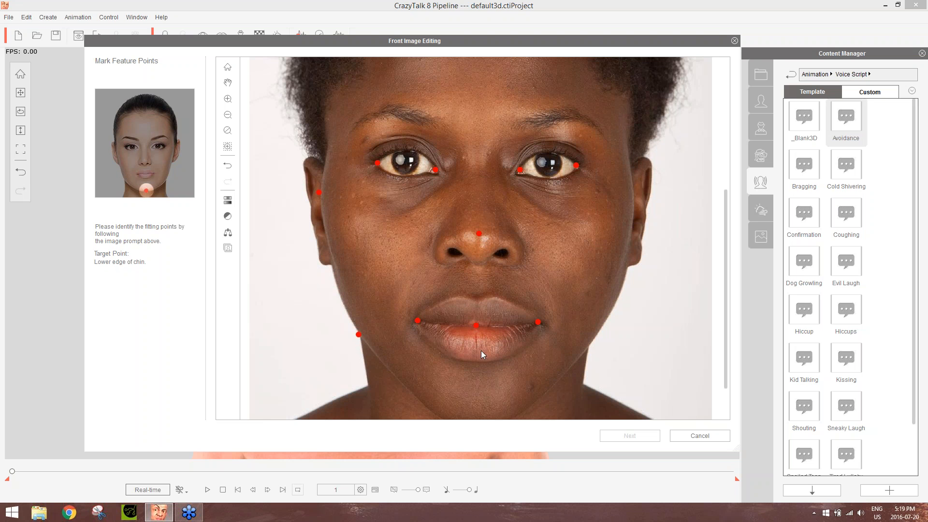
# Mark the lower edge of the chin and the left edge of the jaw on the portrait
pyautogui.moveTo(726, 273); pyautogui.dragTo(726, 312)
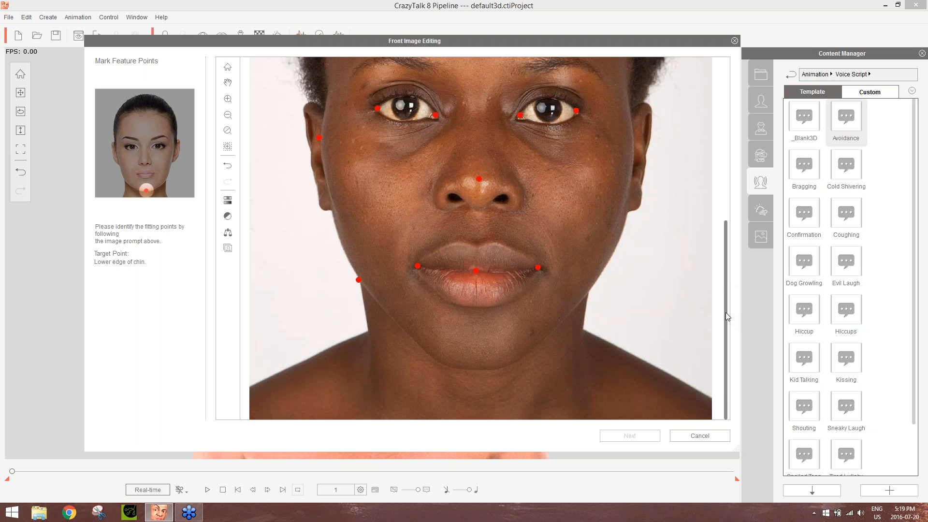
pyautogui.click(478, 178)
pyautogui.click(476, 369)
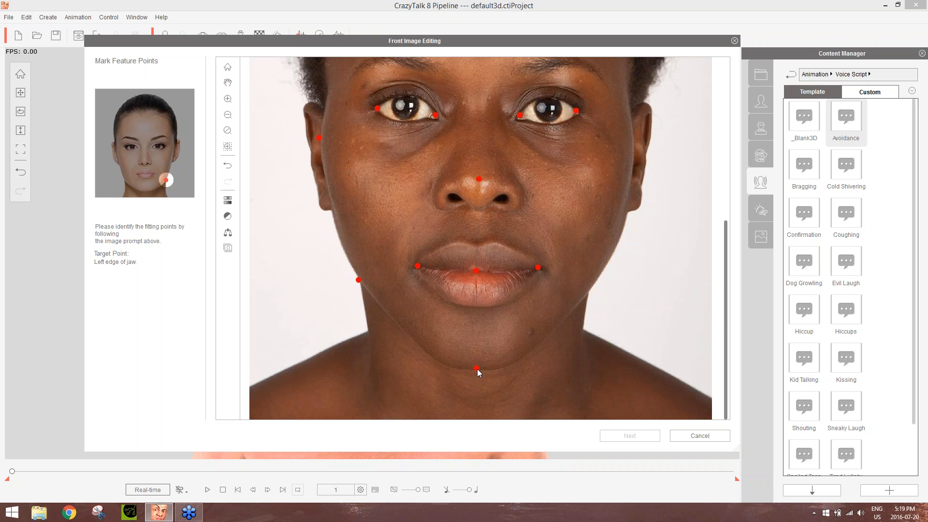
pyautogui.click(588, 290)
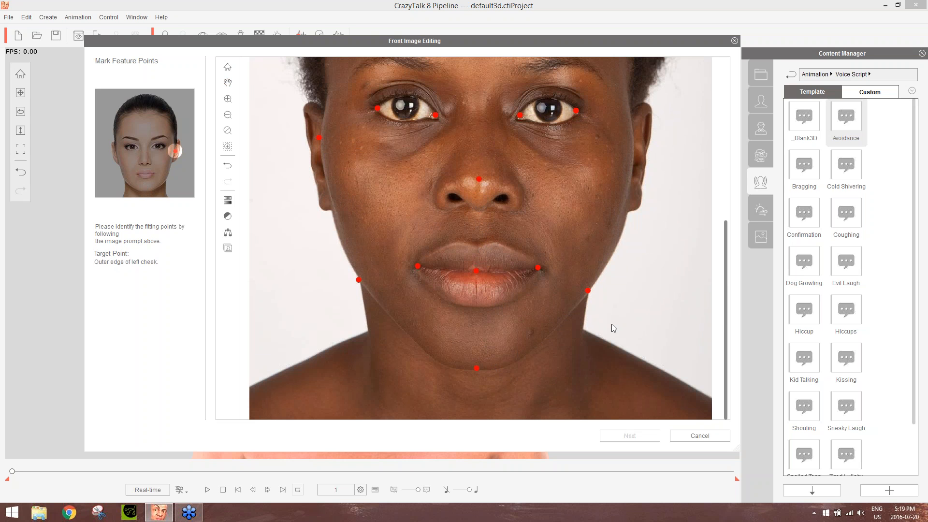
pyautogui.click(587, 292)
# Mark the outer edge of the left cheek and the top of the skull within the hair
pyautogui.scroll(3, 726, 242)
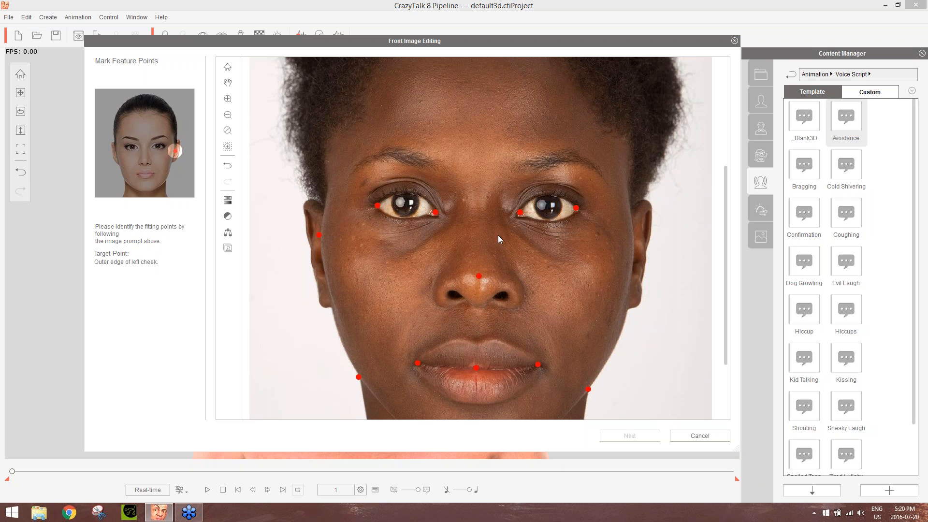
pyautogui.click(632, 240)
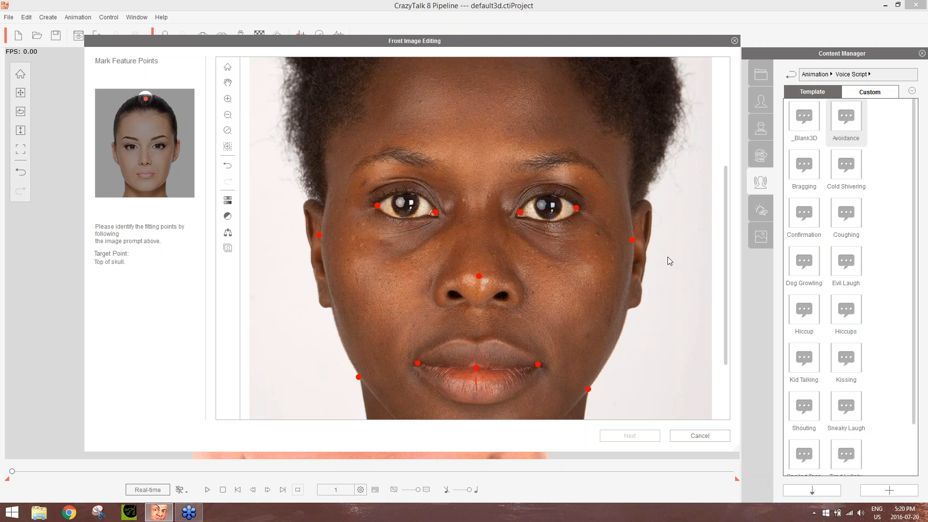
pyautogui.moveTo(725, 218); pyautogui.dragTo(722, 91)
pyautogui.scroll(-5, 486, 215)
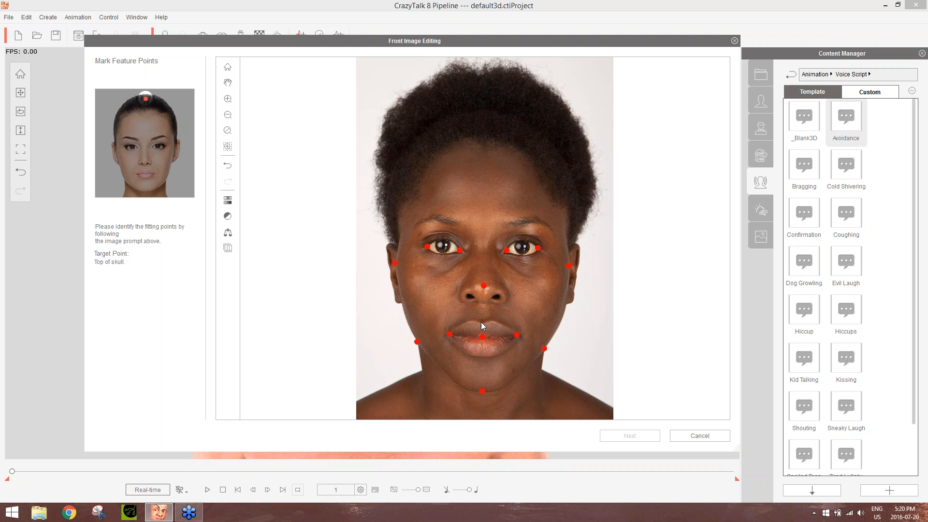
pyautogui.click(484, 107)
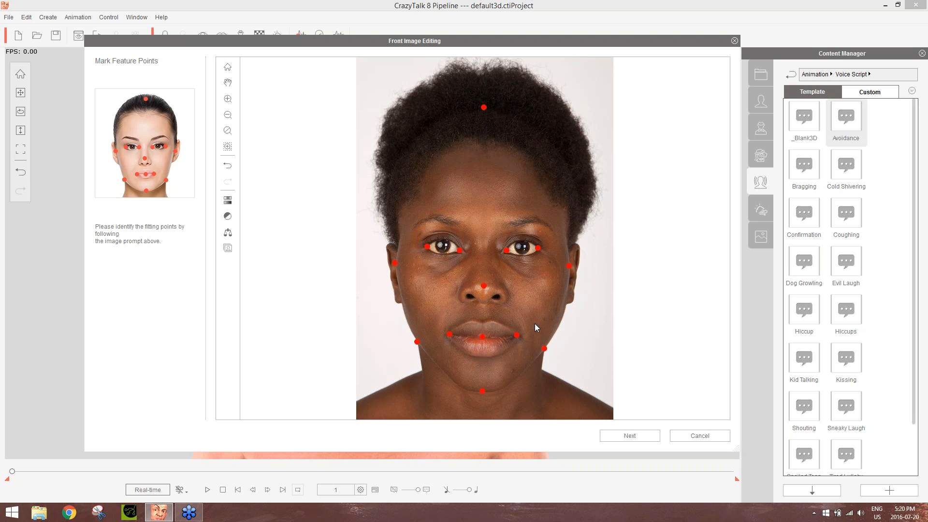
# Check the placed feature points on the portrait and proceed to the 3D face profile selection
pyautogui.scroll(2, 534, 323)
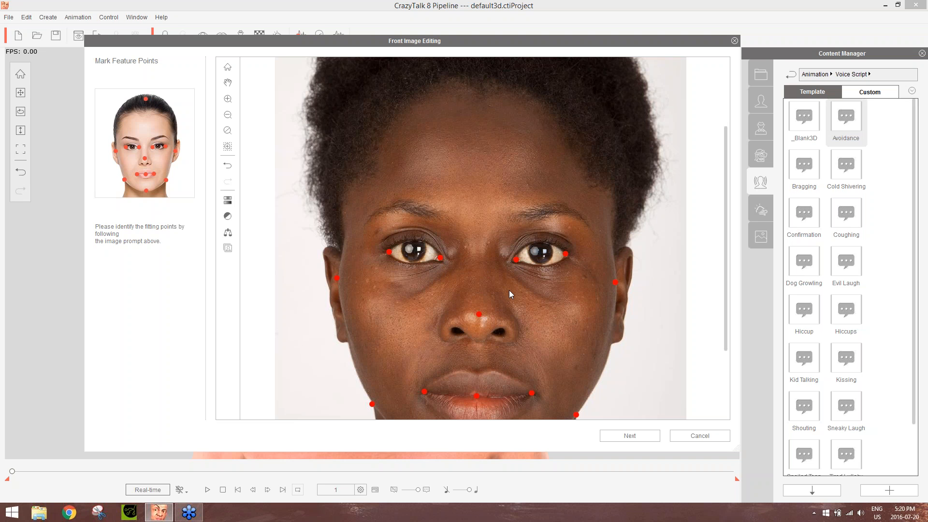
pyautogui.scroll(-3, 532, 288)
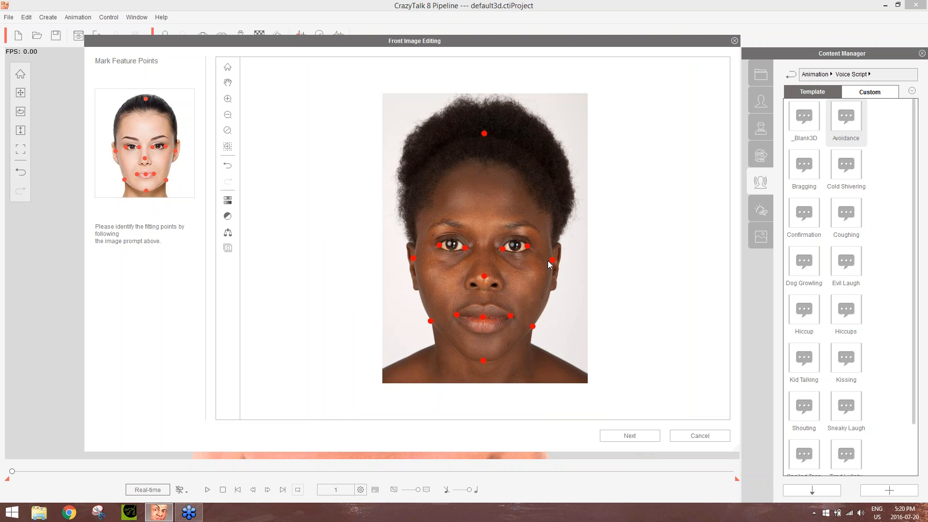
pyautogui.click(633, 433)
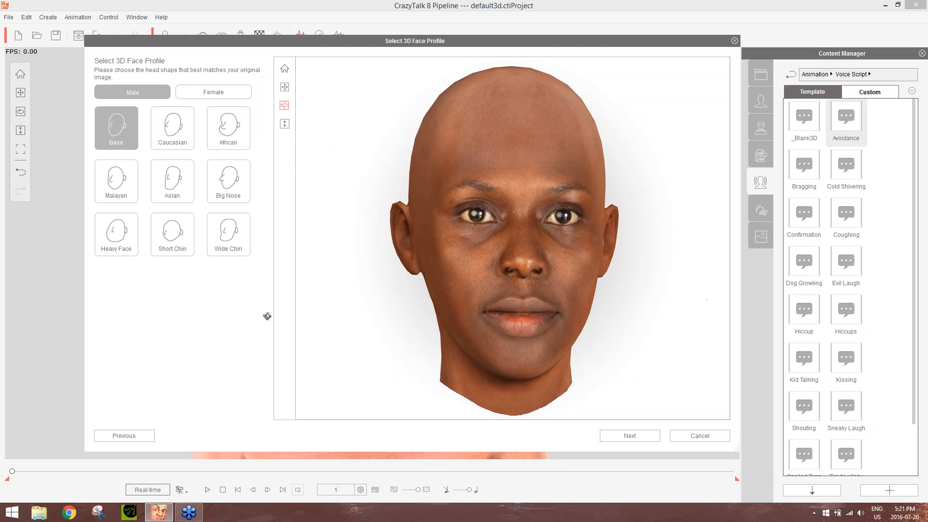
# Examine the generated 3D head from the front and both sides, and set the face profile to Female
pyautogui.moveTo(613, 295); pyautogui.dragTo(893, 273)
pyautogui.moveTo(359, 298); pyautogui.dragTo(780, 297)
pyautogui.moveTo(623, 165); pyautogui.dragTo(633, 191)
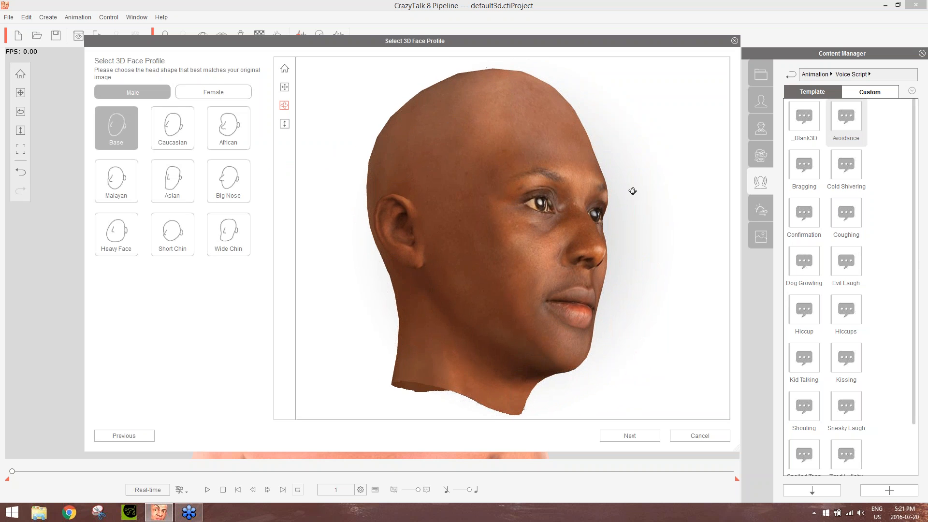
pyautogui.moveTo(389, 278); pyautogui.dragTo(1, 334)
pyautogui.moveTo(595, 216); pyautogui.dragTo(375, 225)
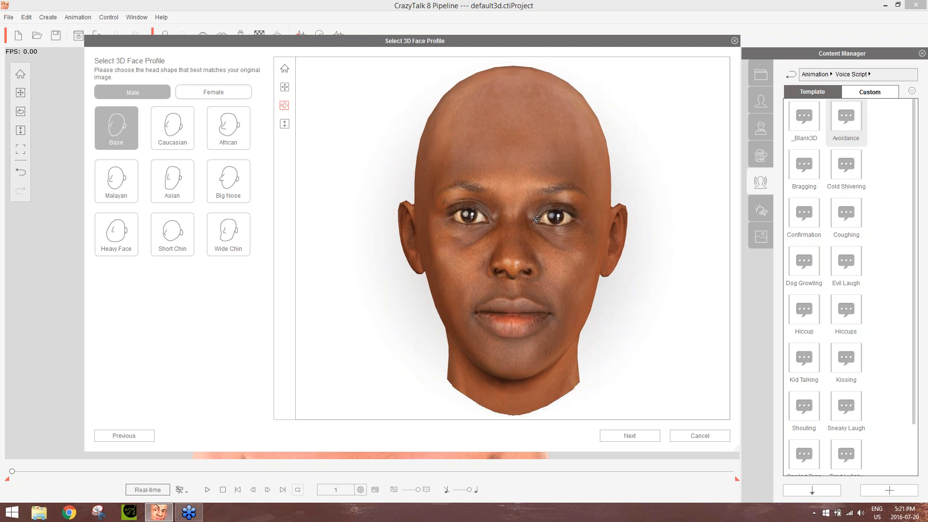
pyautogui.moveTo(539, 216); pyautogui.dragTo(189, 218)
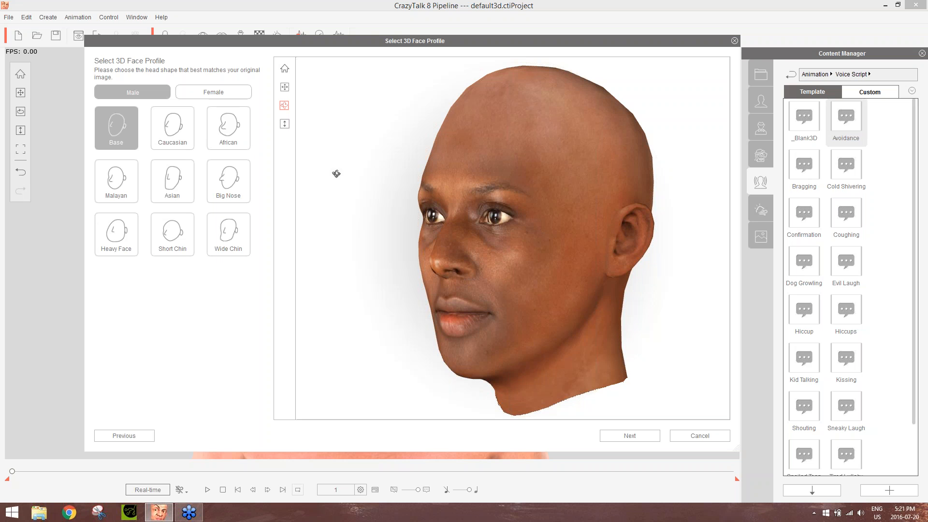
pyautogui.click(210, 94)
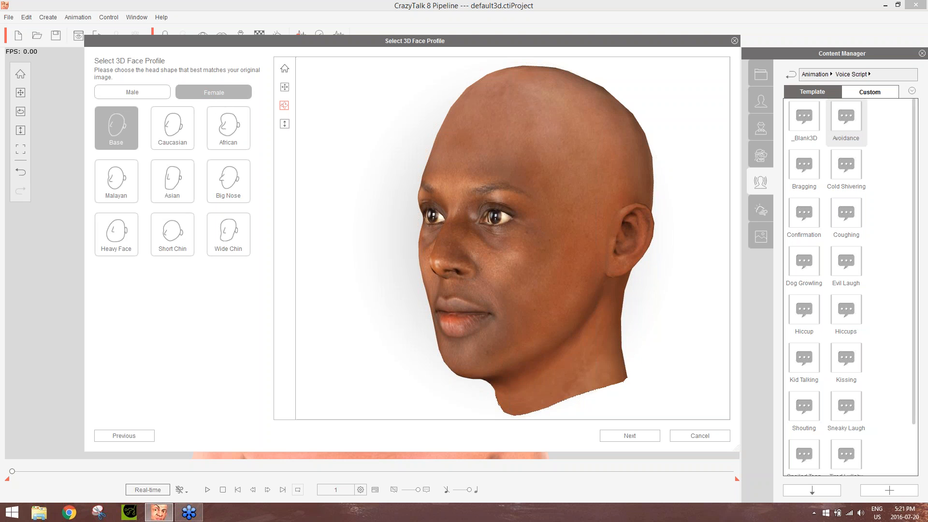
# Try the Caucasian, African, Malayan, Asian and Big Nose head shapes on the 3D head in side view
pyautogui.moveTo(593, 254); pyautogui.dragTo(300, 242)
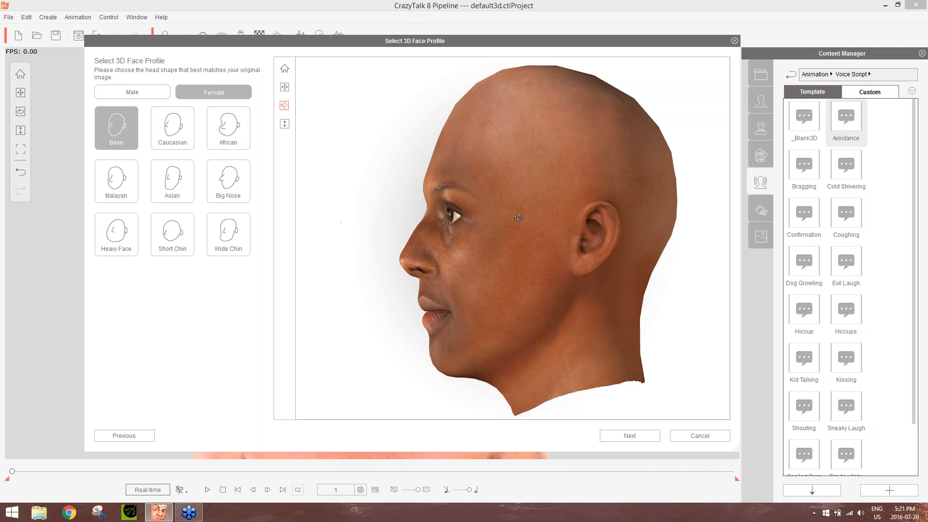
pyautogui.click(162, 123)
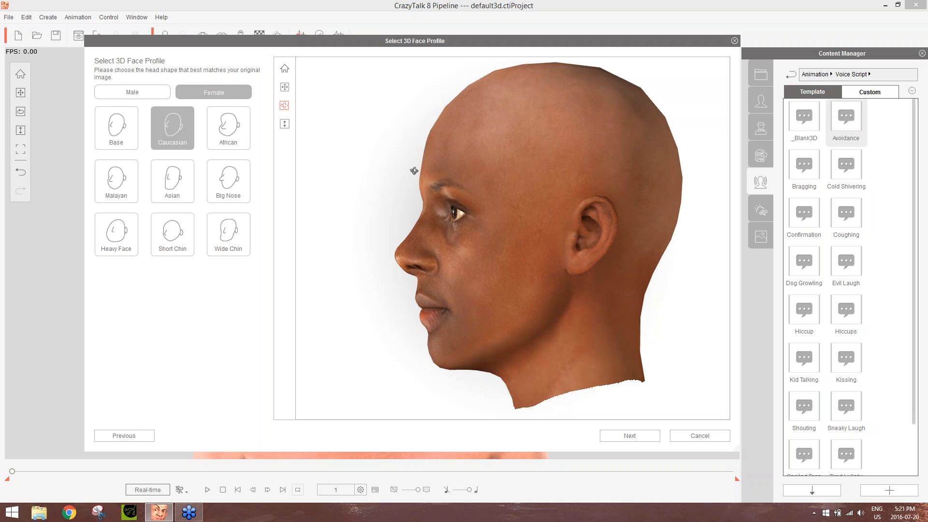
pyautogui.click(229, 127)
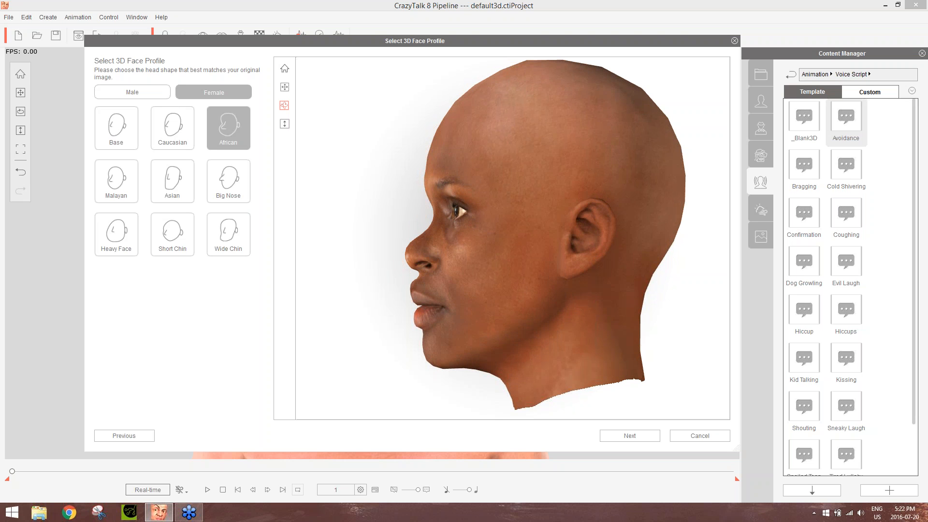
pyautogui.click(115, 196)
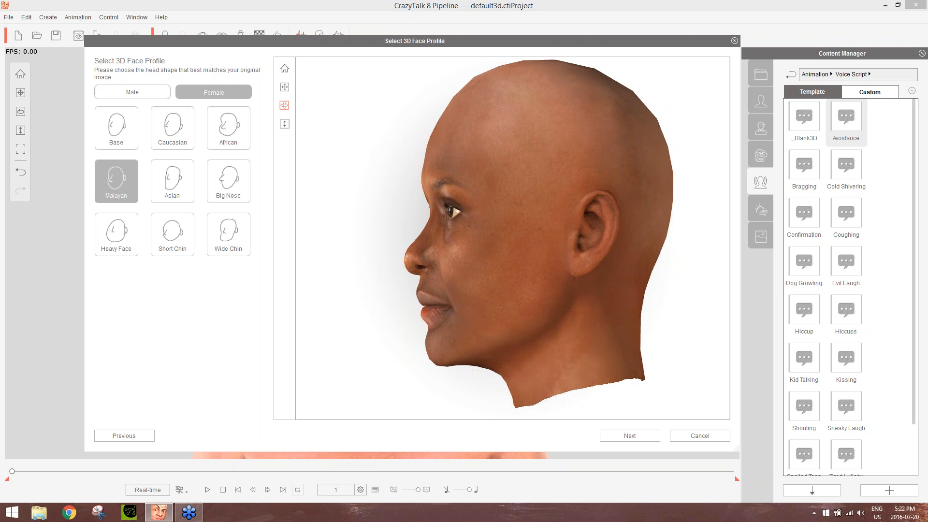
pyautogui.click(173, 187)
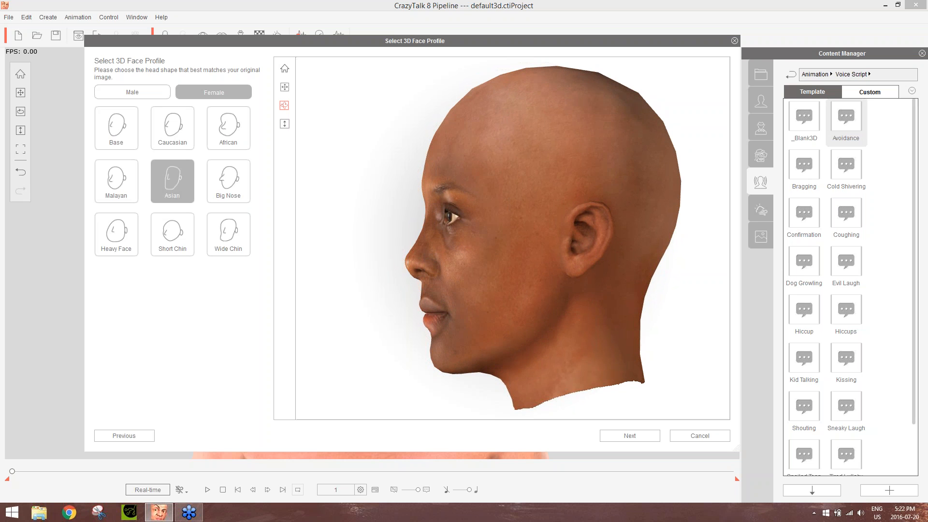
pyautogui.click(230, 188)
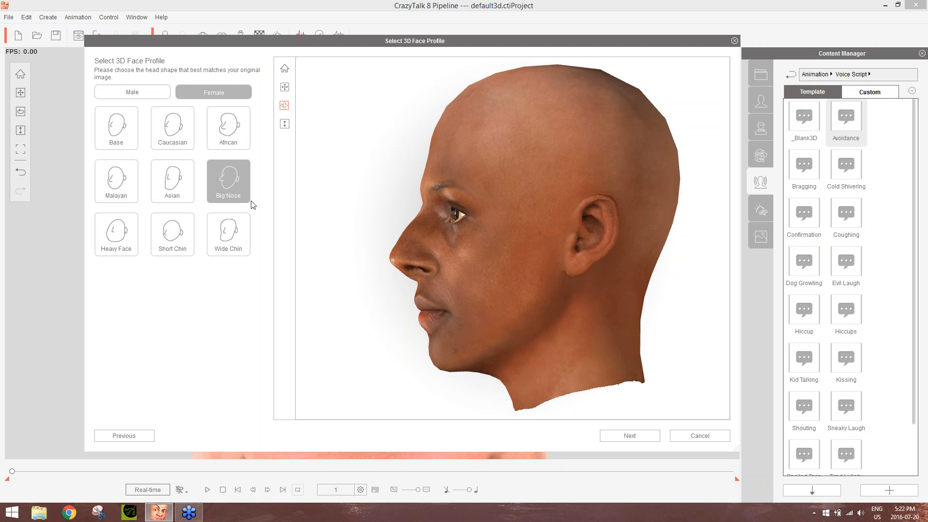
pyautogui.moveTo(635, 301); pyautogui.dragTo(925, 337)
pyautogui.moveTo(691, 293); pyautogui.dragTo(342, 292)
# Apply the Heavy Face, Short Chin and Wide Chin head shapes in turn, comparing them on the 3D head
pyautogui.click(114, 235)
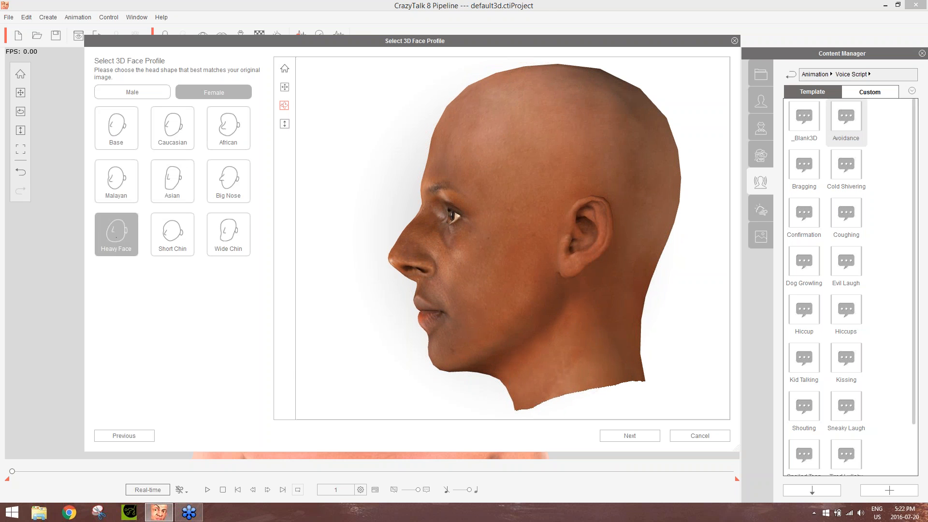
pyautogui.moveTo(387, 217); pyautogui.dragTo(647, 286)
pyautogui.click(156, 227)
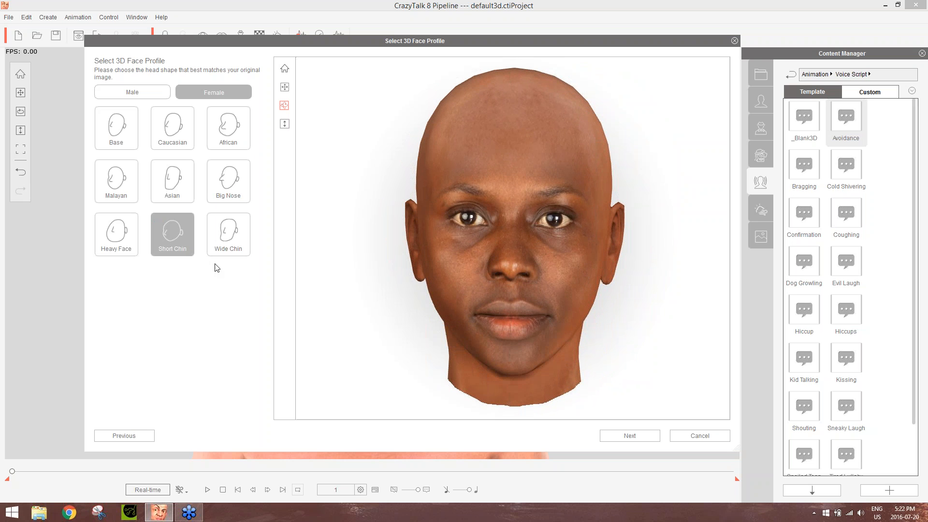
pyautogui.click(232, 234)
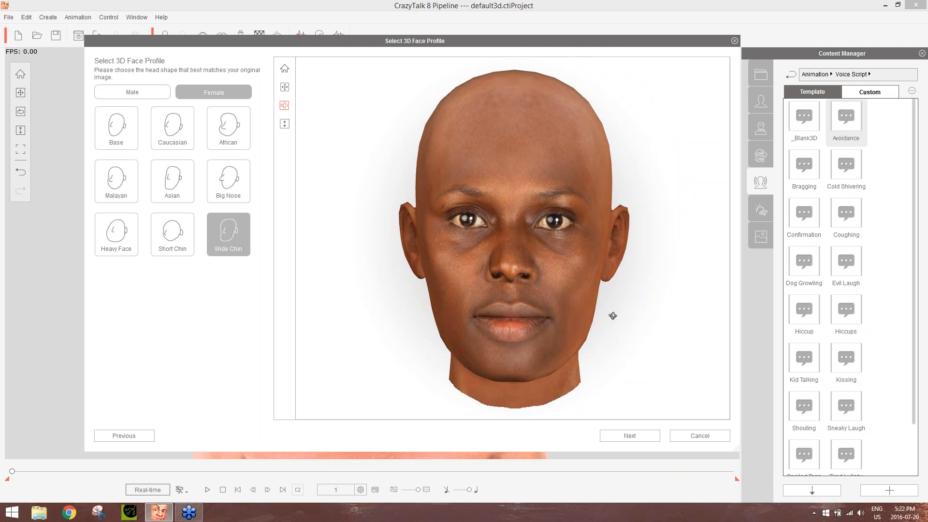
# Choose the African head shape, check the 3D head from side and front, and proceed to front fitting
pyautogui.moveTo(611, 314); pyautogui.dragTo(163, 302)
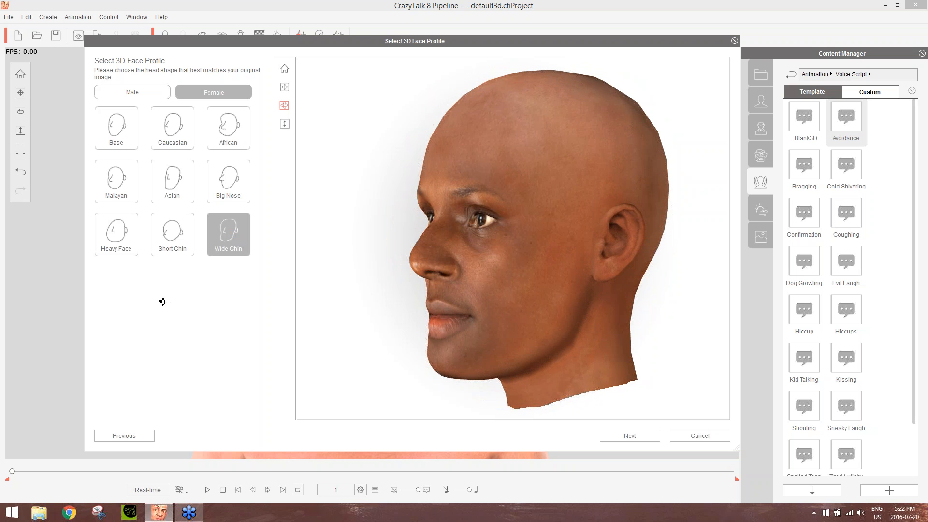
pyautogui.click(216, 129)
pyautogui.moveTo(434, 268); pyautogui.dragTo(925, 258)
pyautogui.moveTo(609, 254); pyautogui.dragTo(567, 274)
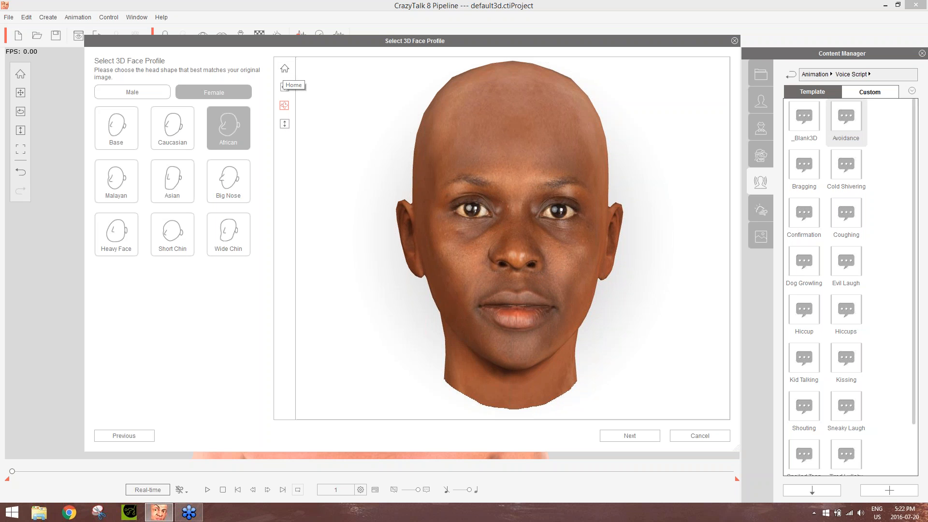
pyautogui.moveTo(570, 247); pyautogui.dragTo(559, 257)
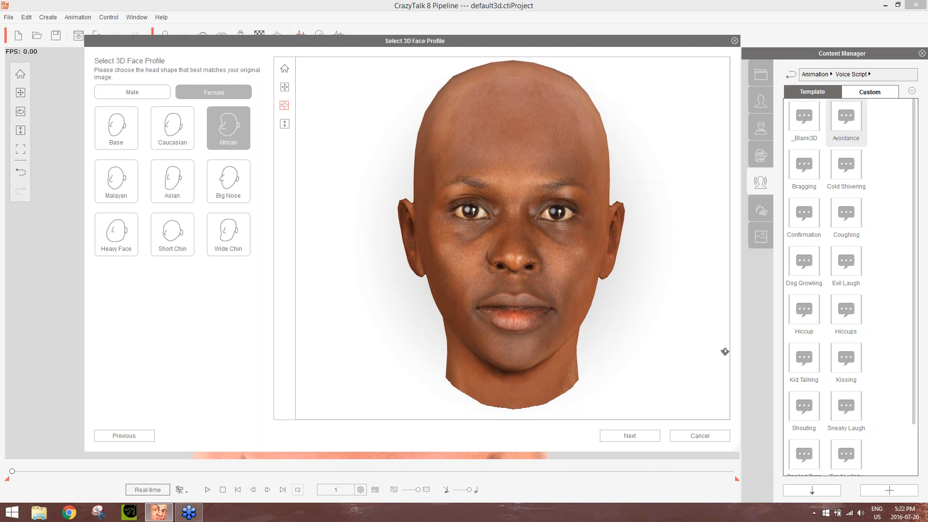
pyautogui.click(642, 436)
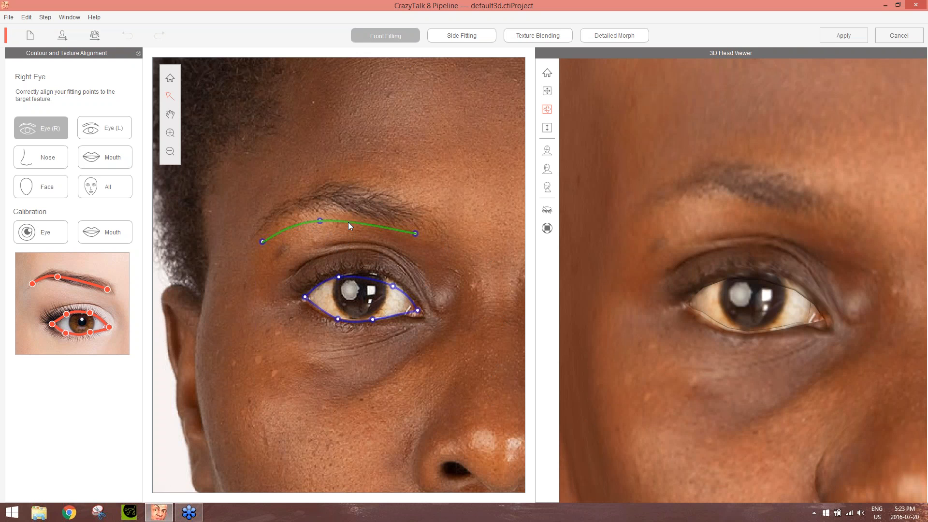
# Align the right eye's fitting points: raise the eyebrow curve onto the brow and fit the eye contour to the eyelids and outer corner
pyautogui.moveTo(348, 222); pyautogui.dragTo(351, 204)
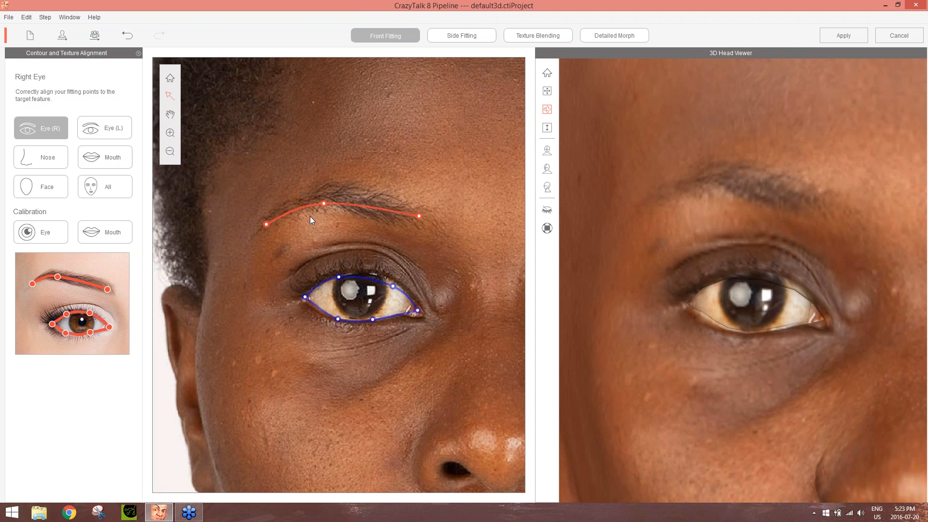
pyautogui.moveTo(323, 202); pyautogui.dragTo(323, 196)
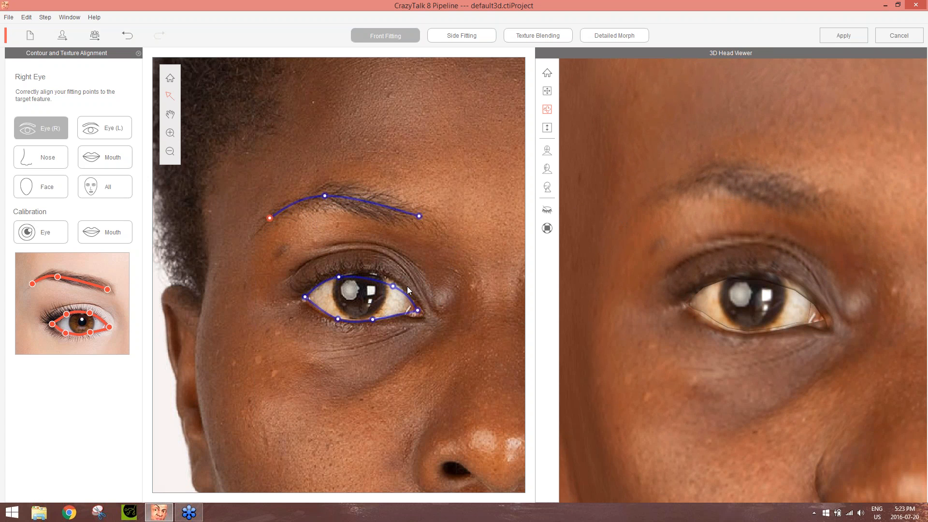
pyautogui.moveTo(394, 286); pyautogui.dragTo(386, 274)
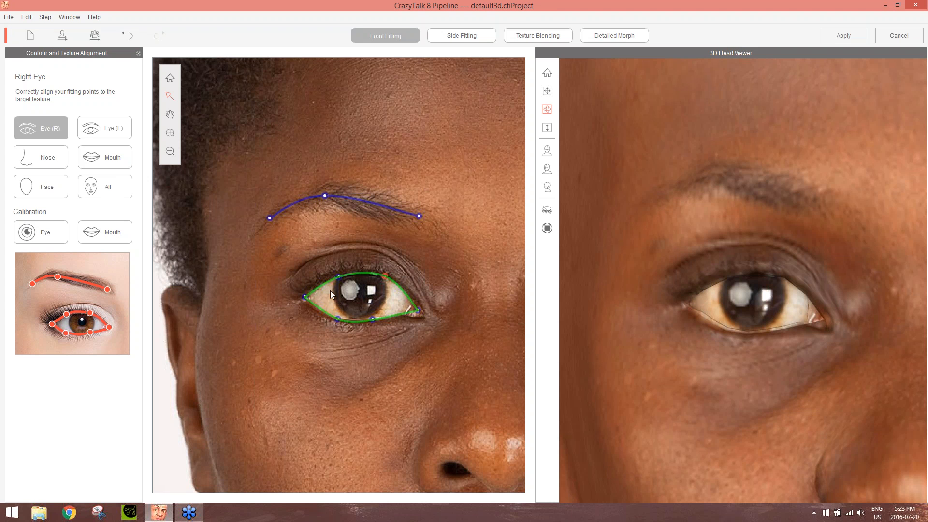
pyautogui.click(338, 276)
pyautogui.moveTo(338, 275); pyautogui.dragTo(338, 274)
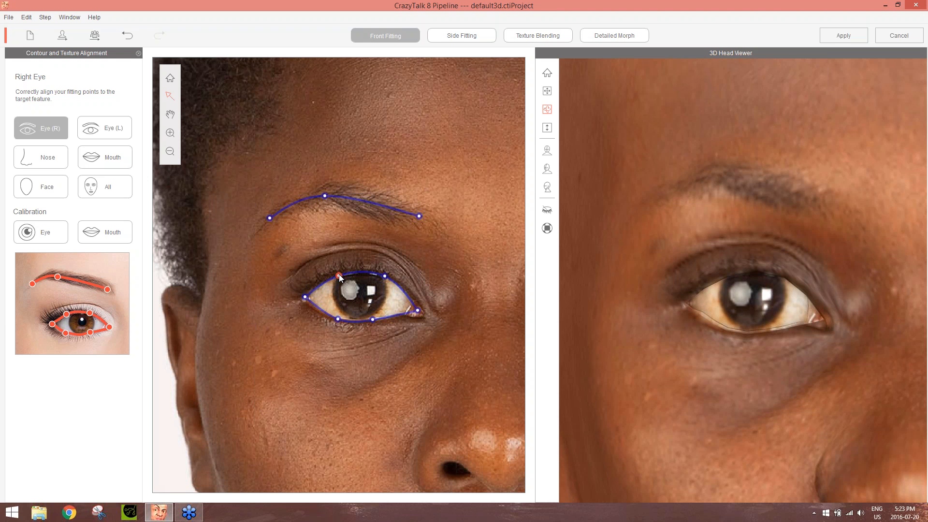
pyautogui.click(385, 276)
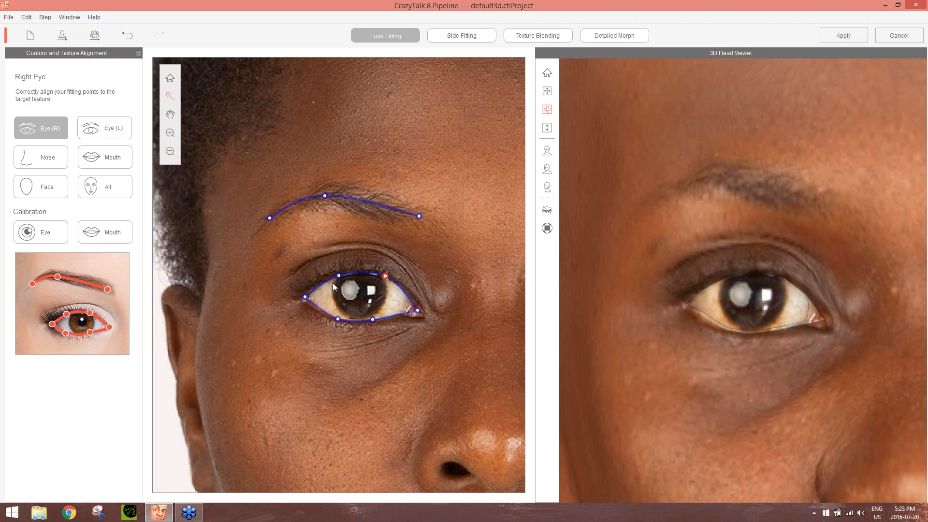
pyautogui.click(338, 318)
pyautogui.moveTo(339, 318); pyautogui.dragTo(303, 298)
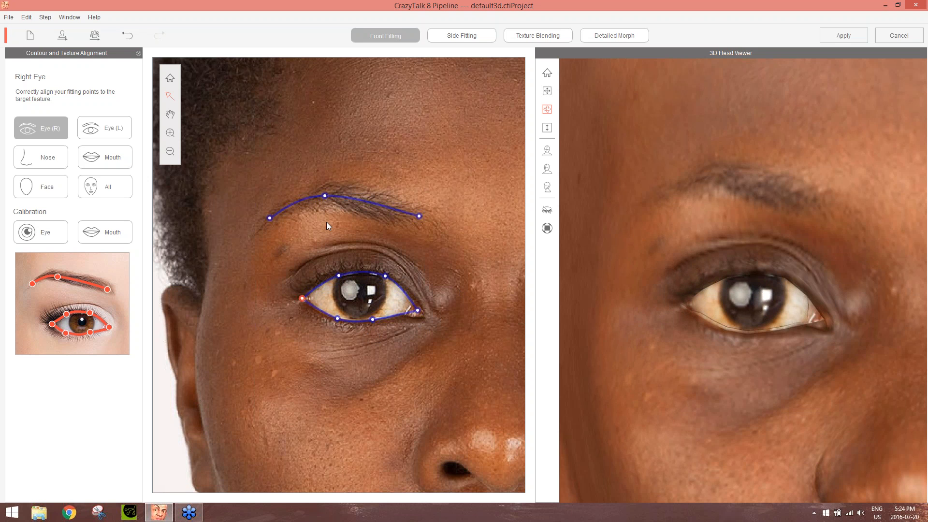
# Fit the left eye contour by adjusting its upper lid points, both eye corners and the outer lower lid point
pyautogui.click(112, 130)
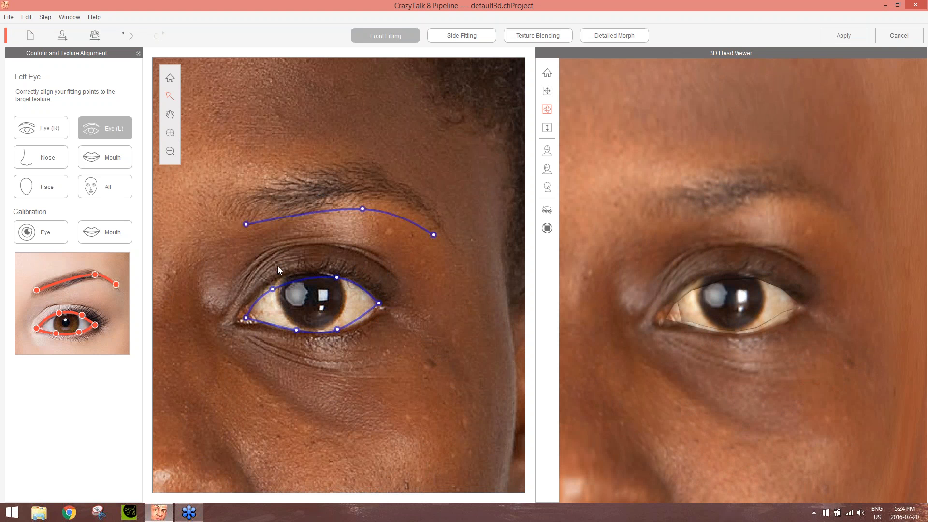
pyautogui.moveTo(273, 288); pyautogui.dragTo(337, 276)
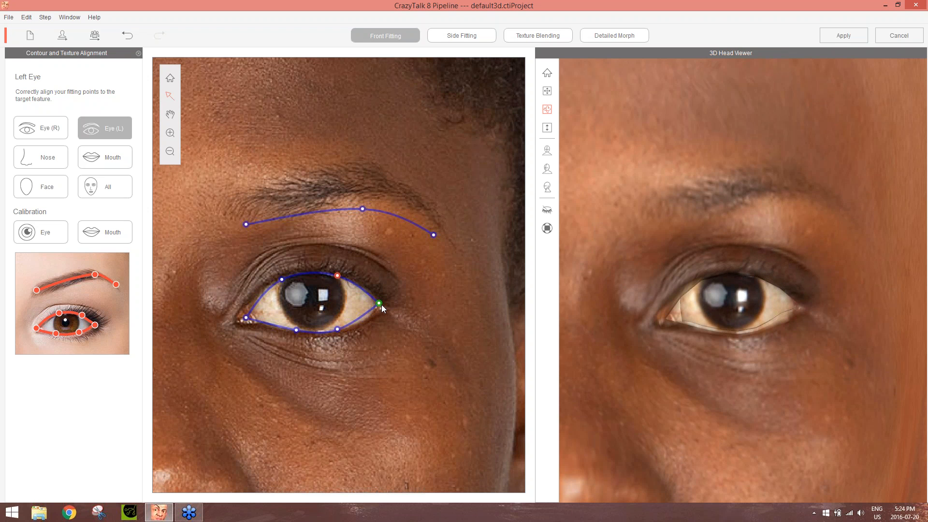
pyautogui.moveTo(382, 305); pyautogui.dragTo(384, 305)
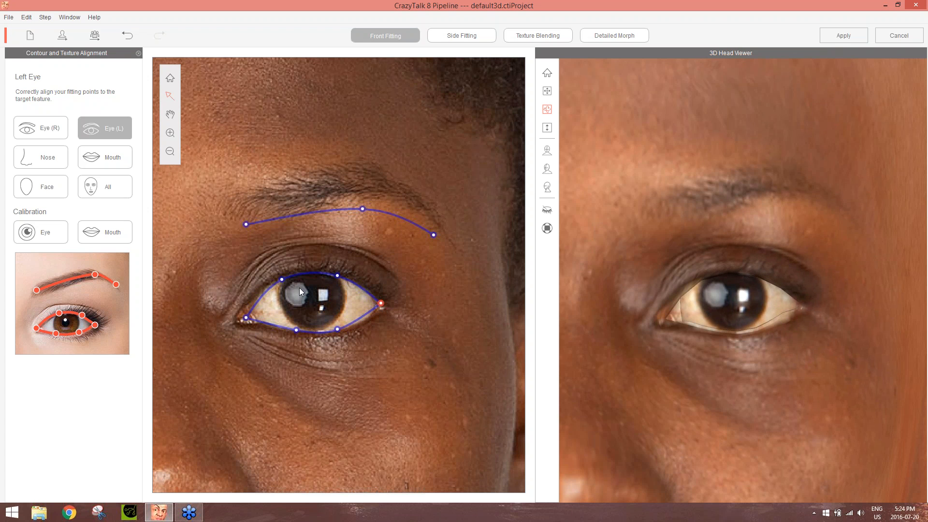
pyautogui.moveTo(247, 317); pyautogui.dragTo(239, 320)
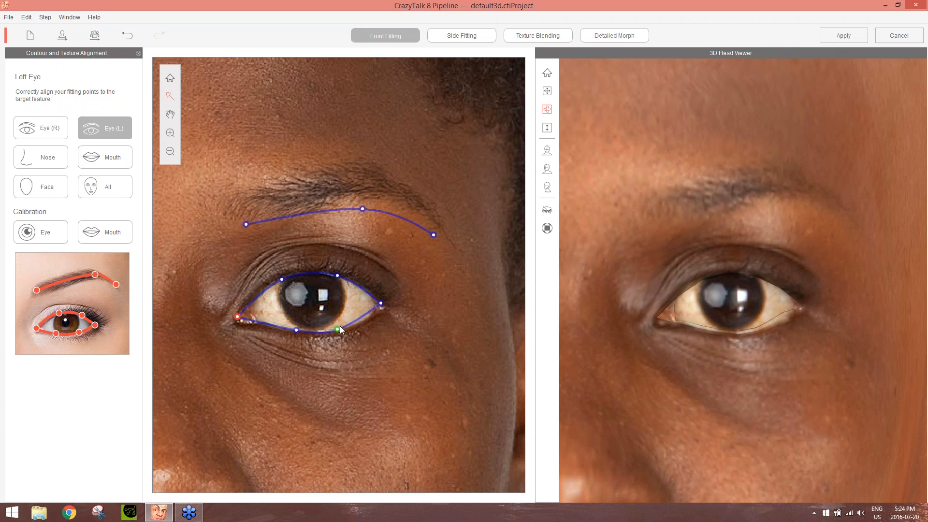
pyautogui.moveTo(337, 330); pyautogui.dragTo(347, 328)
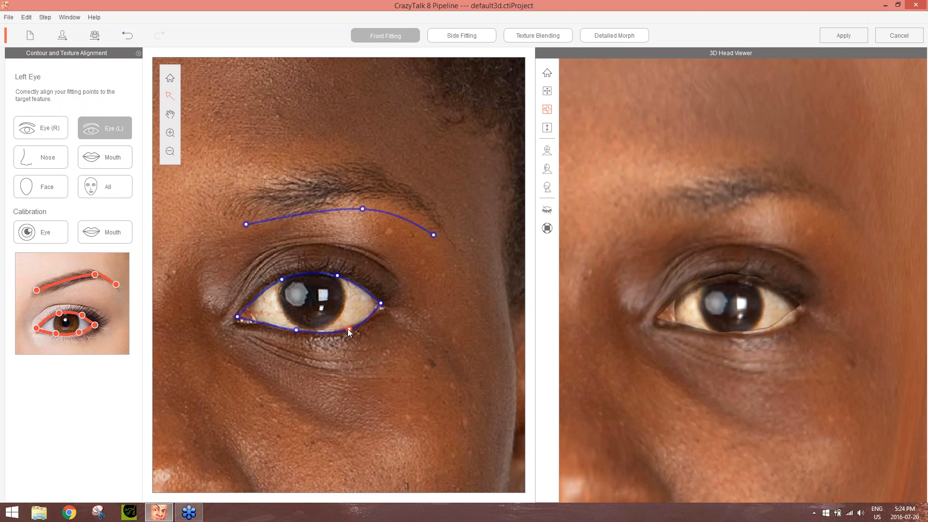
# Raise the left eyebrow curve onto the brow, pull in its outer end, and inspect the whole 3D head
pyautogui.moveTo(334, 211); pyautogui.dragTo(338, 189)
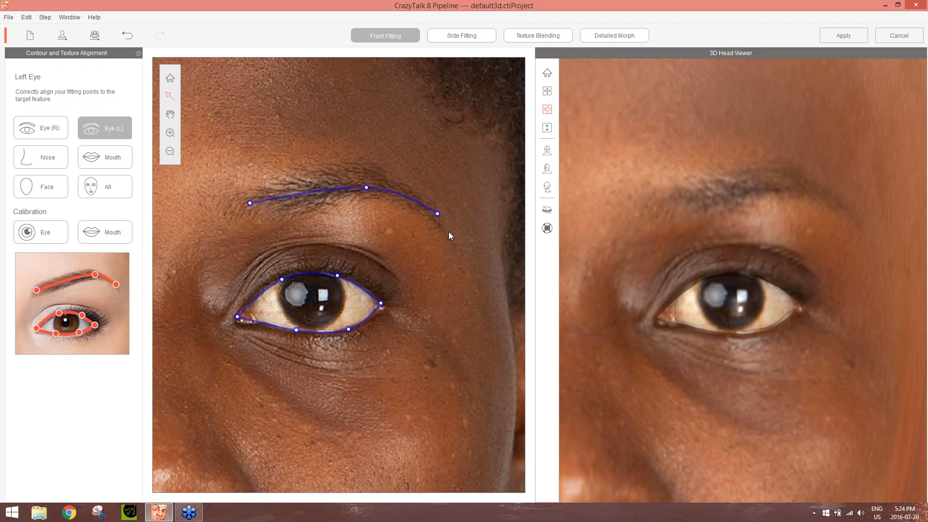
pyautogui.moveTo(439, 215); pyautogui.dragTo(436, 217)
pyautogui.scroll(-3, 692, 334)
pyautogui.scroll(-2, 692, 334)
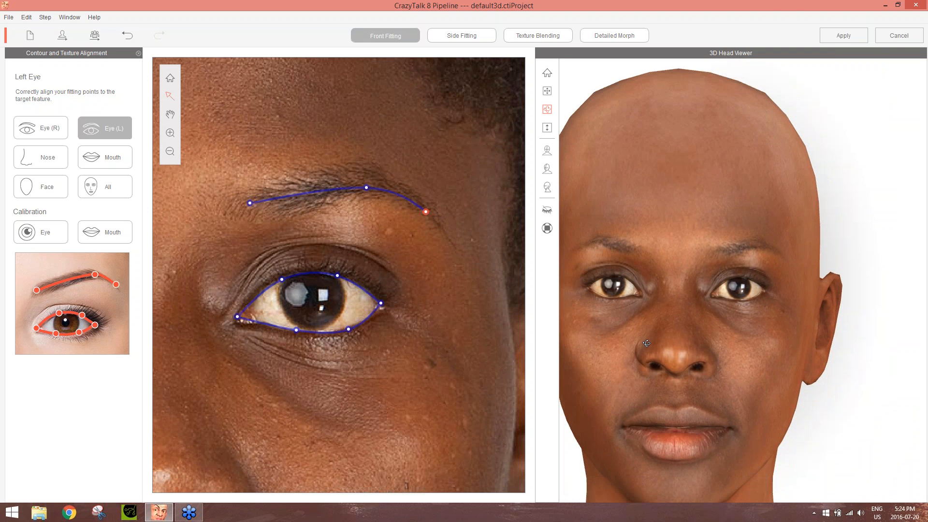
pyautogui.moveTo(682, 269); pyautogui.dragTo(670, 371)
# Switch to nose fitting and shift the whole nose contour slightly down over the nose and nostrils, comparing higher and lower placements
pyautogui.click(49, 157)
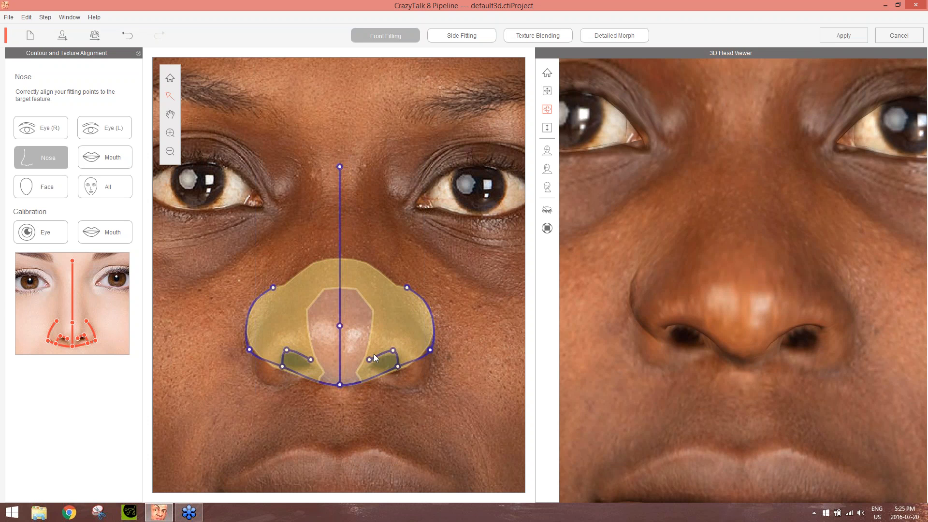
pyautogui.click(341, 222)
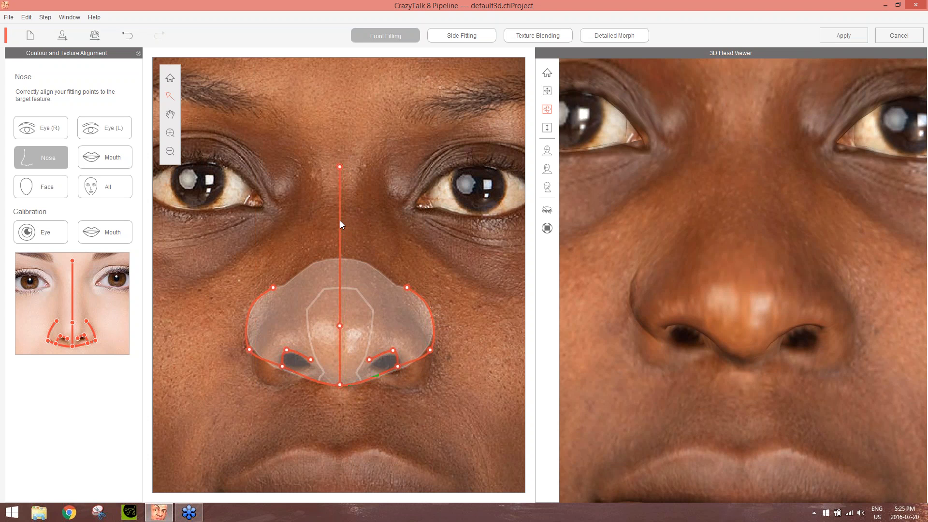
pyautogui.moveTo(340, 221); pyautogui.dragTo(341, 225)
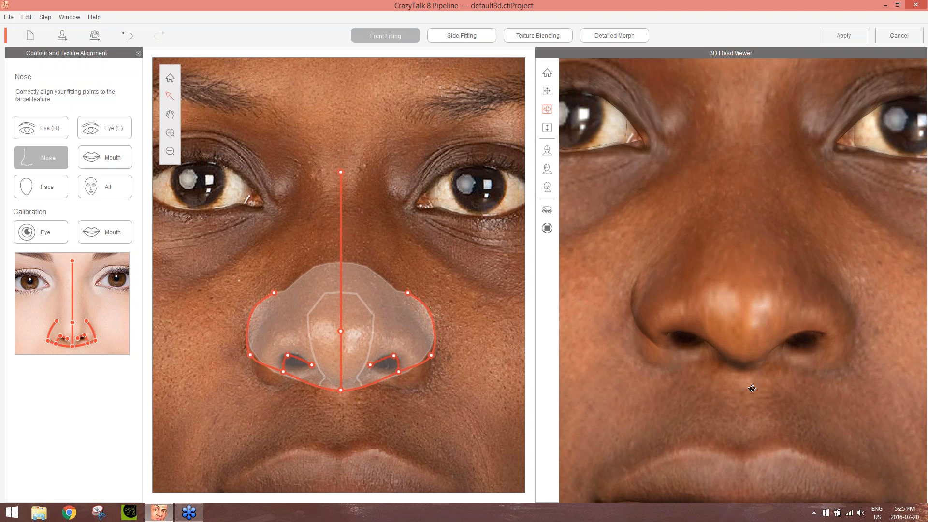
pyautogui.moveTo(758, 408)
pyautogui.mouseDown()
pyautogui.moveTo(764, 284)
pyautogui.moveTo(758, 401)
pyautogui.mouseUp()
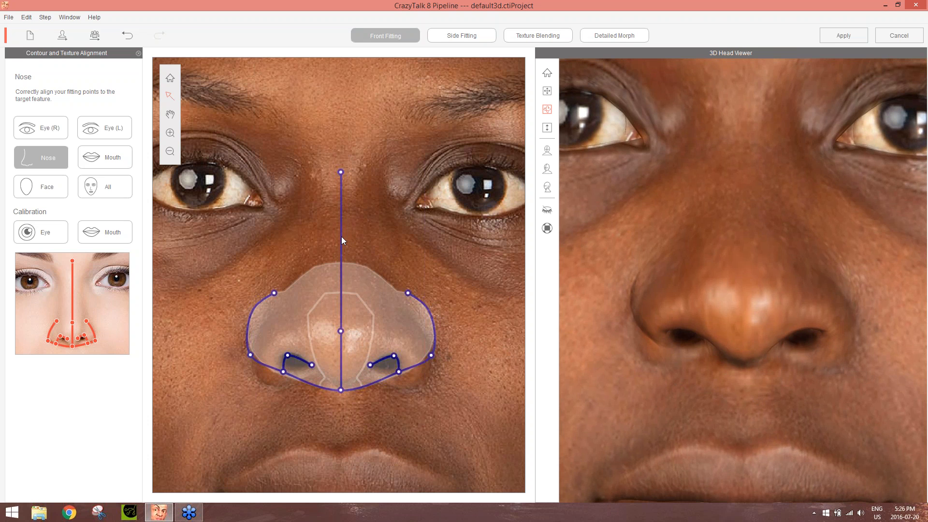
pyautogui.moveTo(342, 237); pyautogui.dragTo(341, 216)
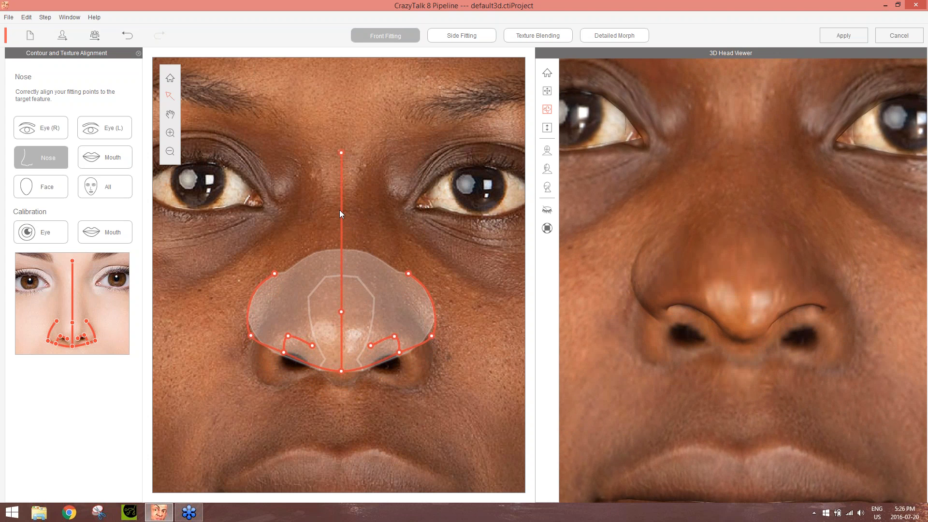
pyautogui.click(356, 207)
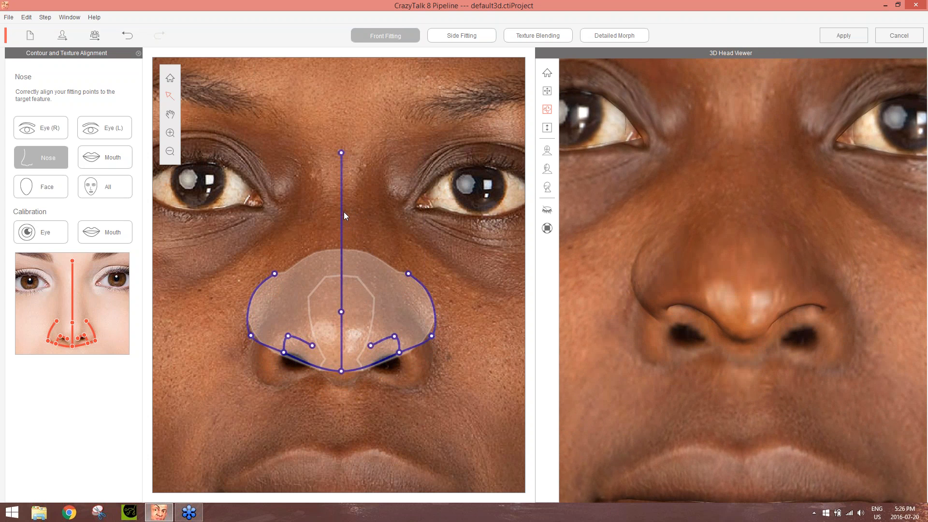
pyautogui.moveTo(341, 212); pyautogui.dragTo(341, 235)
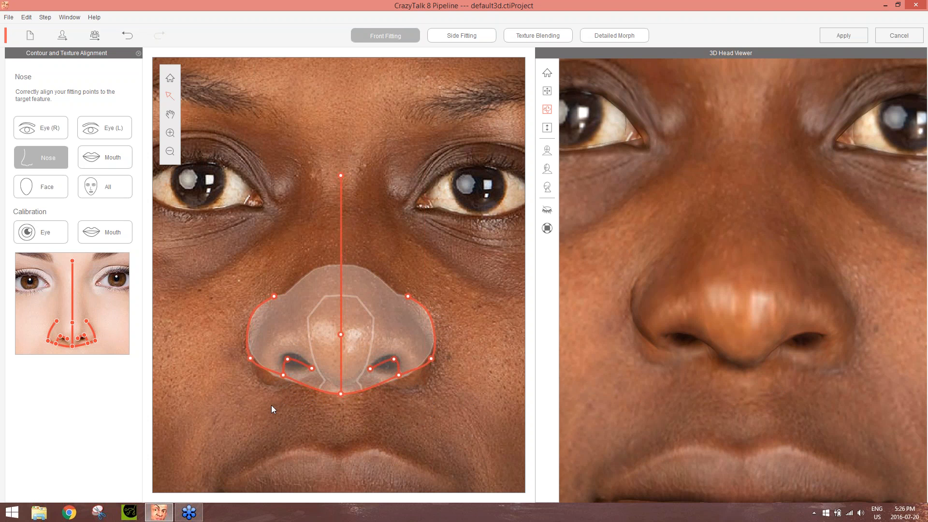
# Fit the nose contour on the right-eye side by widening the wing, tucking in its upper end and adjusting the nostril points
pyautogui.moveTo(283, 376); pyautogui.dragTo(245, 366)
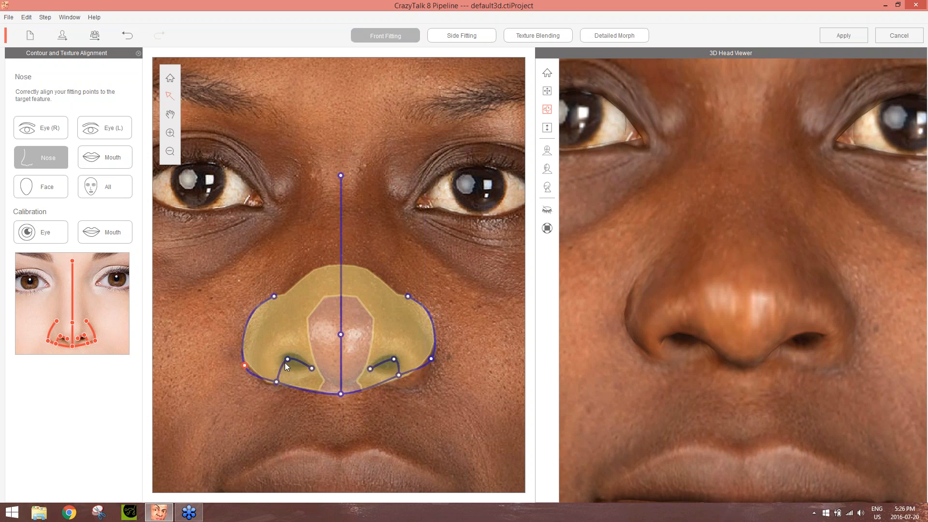
pyautogui.moveTo(675, 371); pyautogui.dragTo(770, 374)
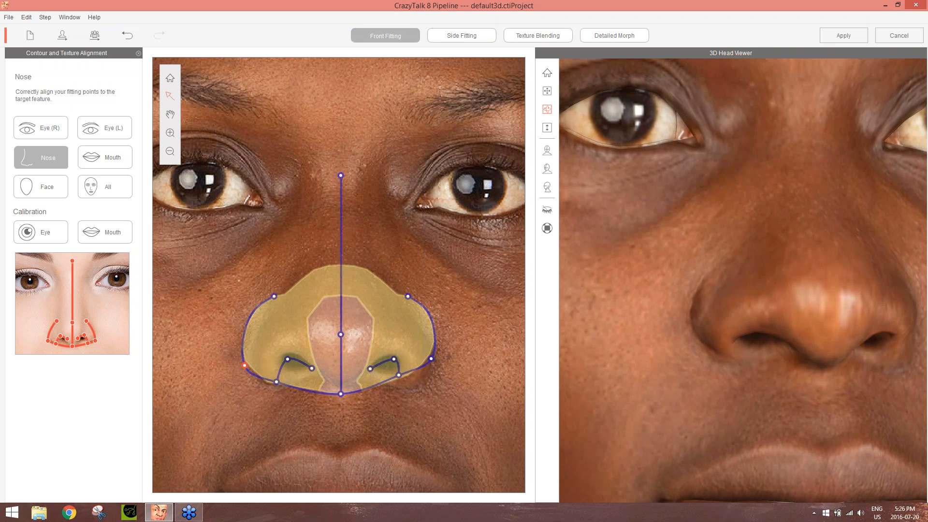
pyautogui.moveTo(274, 297); pyautogui.dragTo(283, 303)
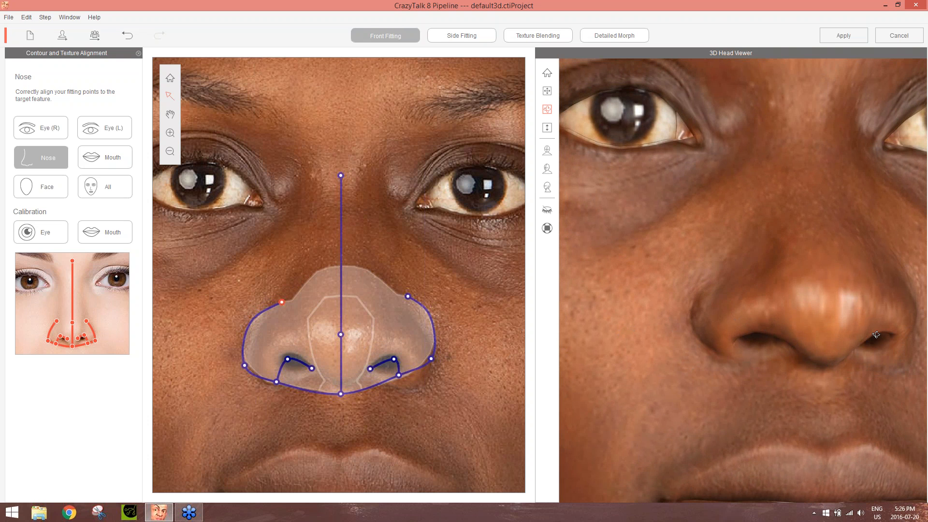
pyautogui.moveTo(898, 361); pyautogui.dragTo(820, 367)
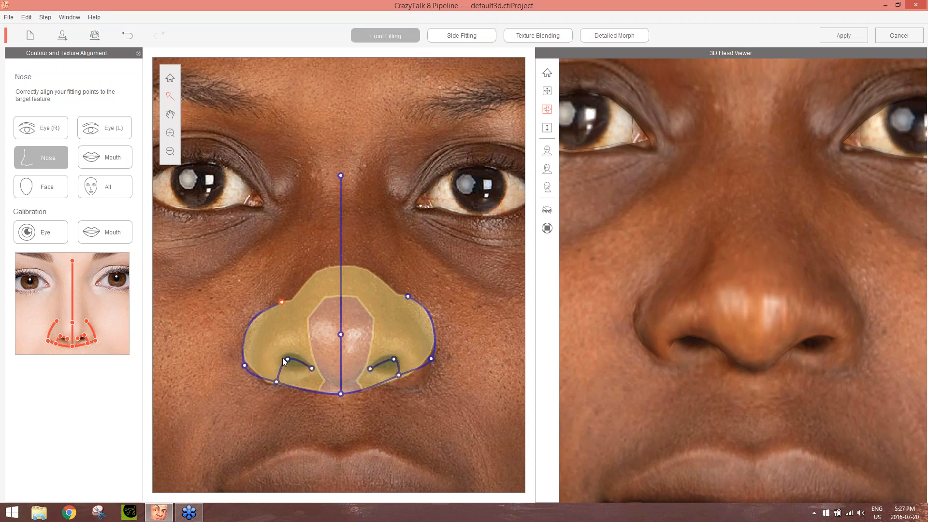
pyautogui.moveTo(288, 362); pyautogui.dragTo(286, 358)
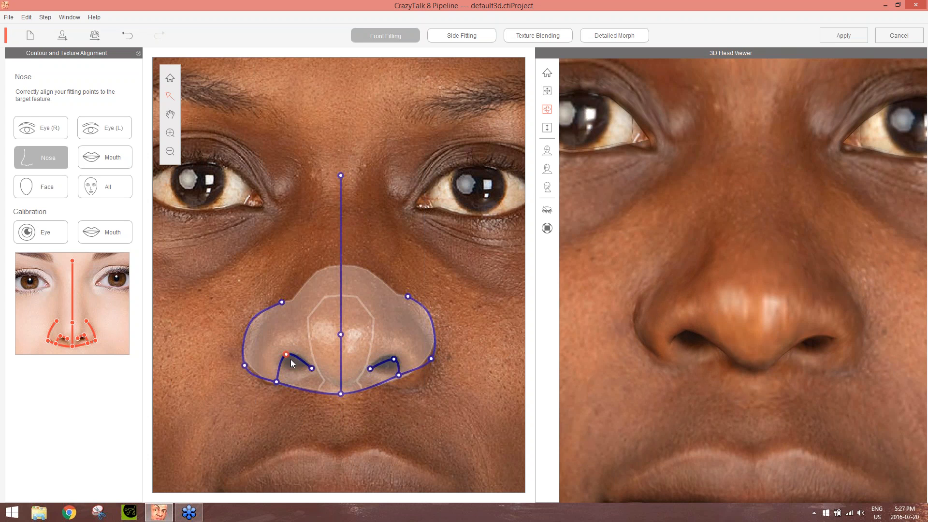
pyautogui.moveTo(312, 370); pyautogui.dragTo(309, 367)
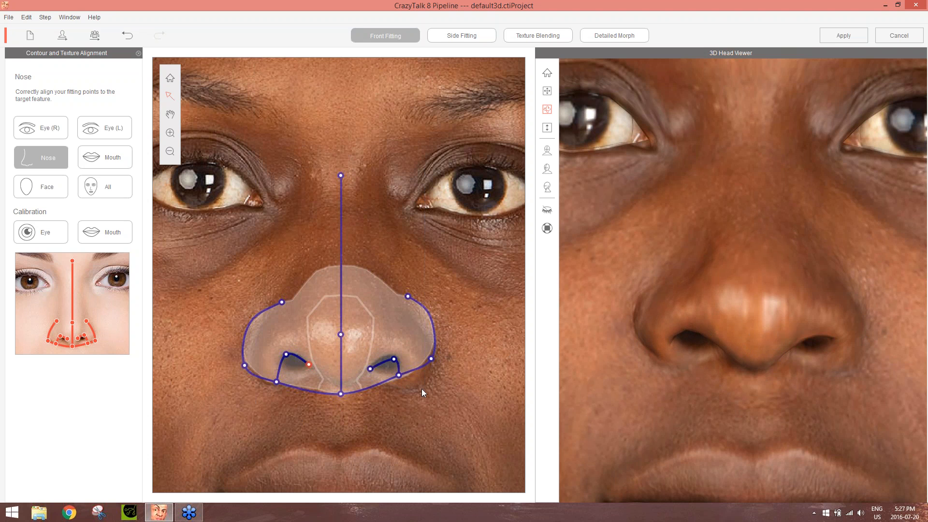
# Fit the nostril and wing points on the left-eye side of the nose to match, and check the nose on the 3D head
pyautogui.moveTo(394, 360); pyautogui.dragTo(394, 353)
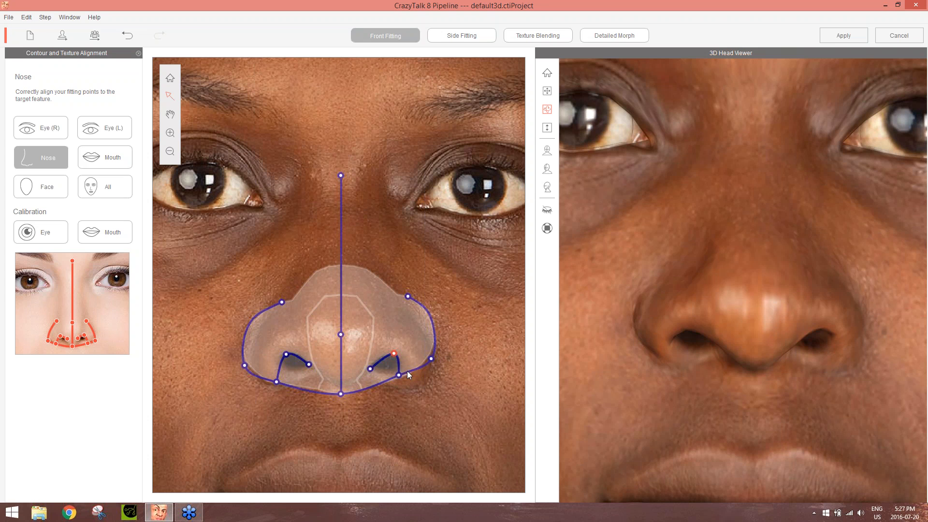
pyautogui.moveTo(399, 374); pyautogui.dragTo(404, 383)
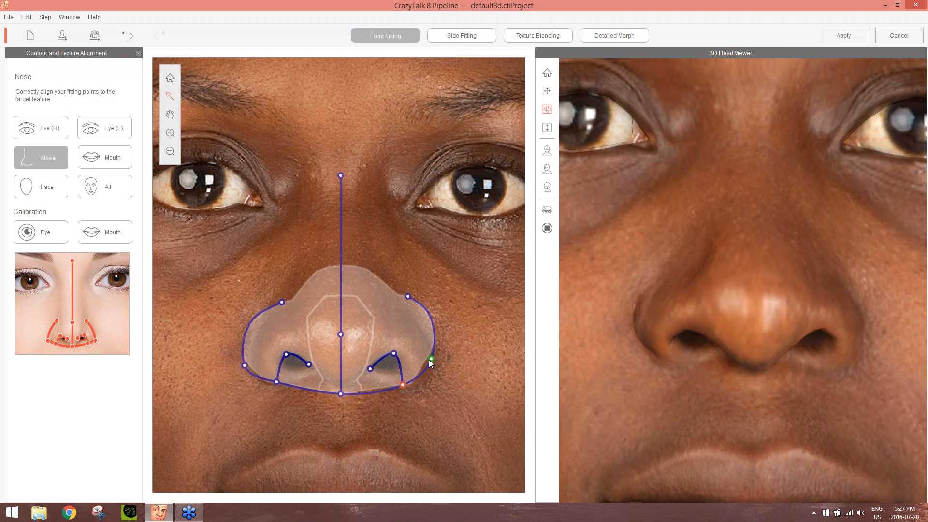
pyautogui.moveTo(430, 360); pyautogui.dragTo(437, 368)
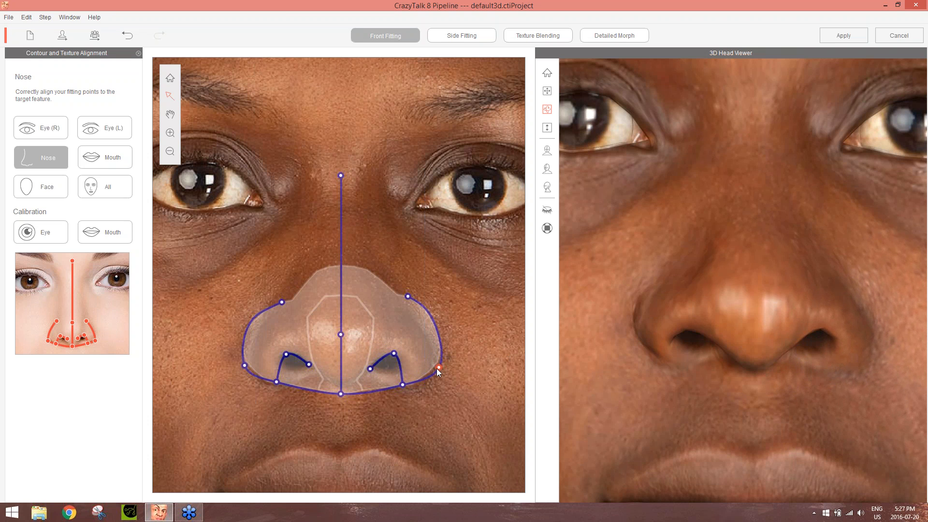
pyautogui.moveTo(408, 296); pyautogui.dragTo(401, 304)
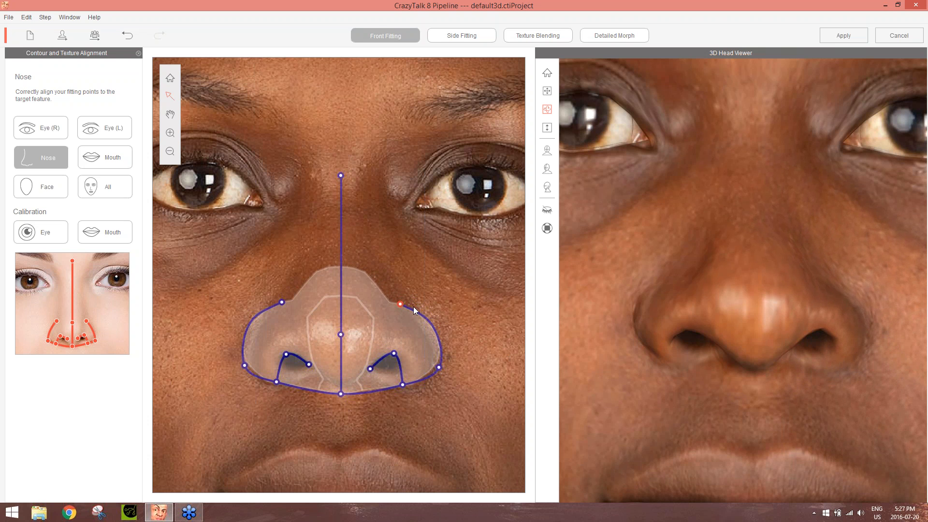
pyautogui.moveTo(874, 344); pyautogui.dragTo(851, 415)
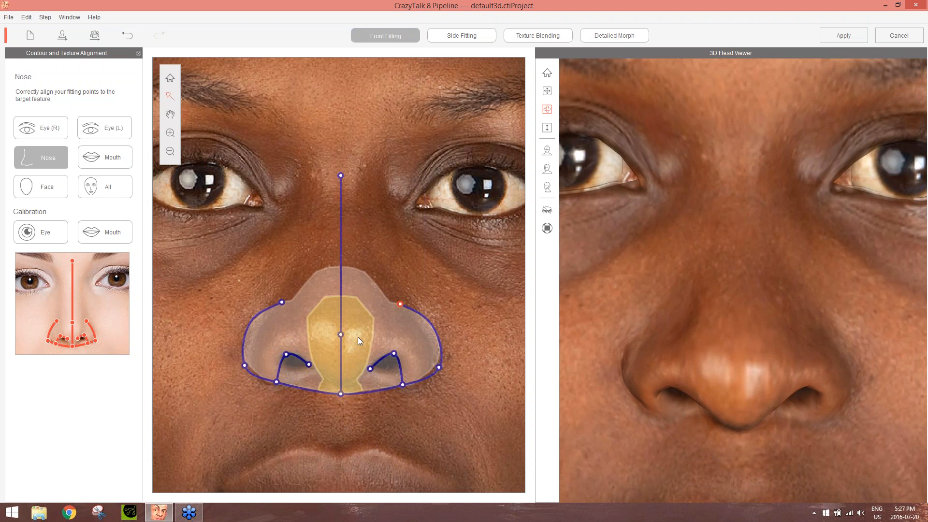
# Try moving the nose's middle area far up toward the bridge, and undo the move
pyautogui.moveTo(358, 334); pyautogui.dragTo(353, 177)
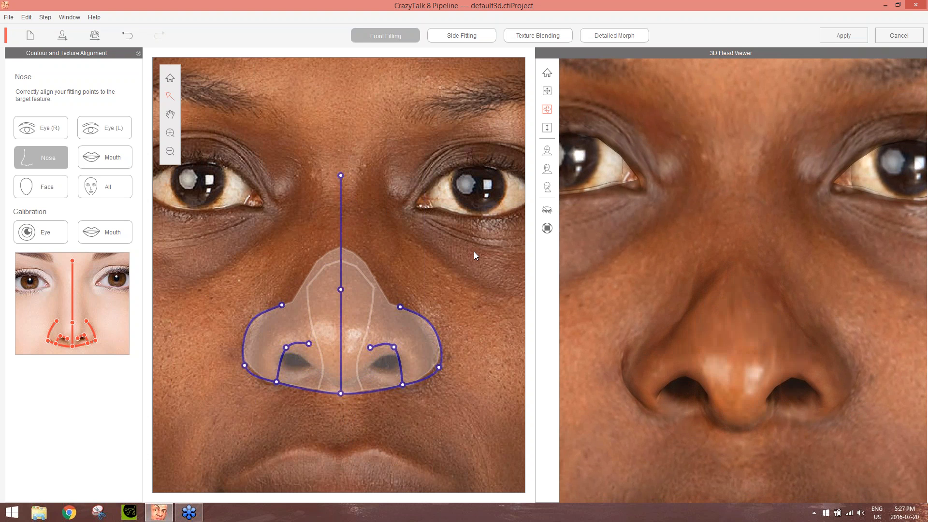
pyautogui.hotkey('ctrl', 'z')
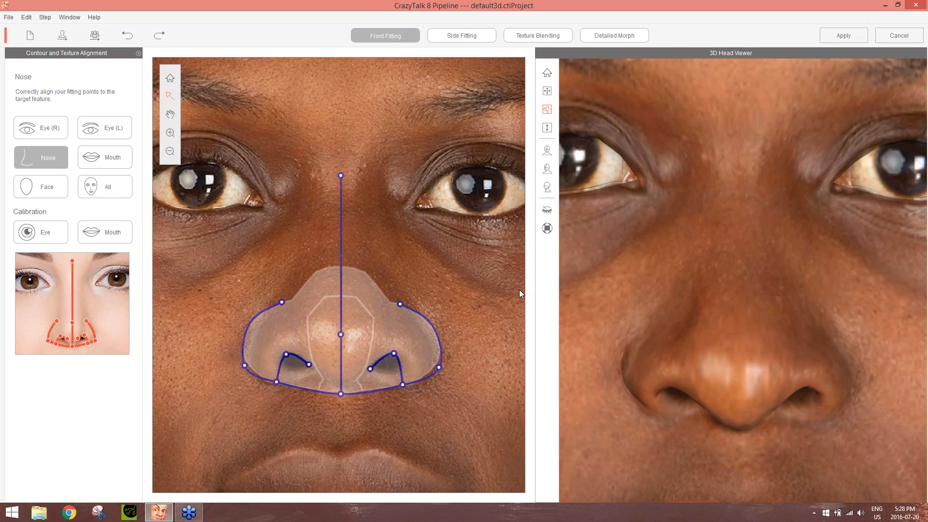
# Examine the fitted nose on the whole 3D head from the front, three-quarter and side views
pyautogui.click(545, 153)
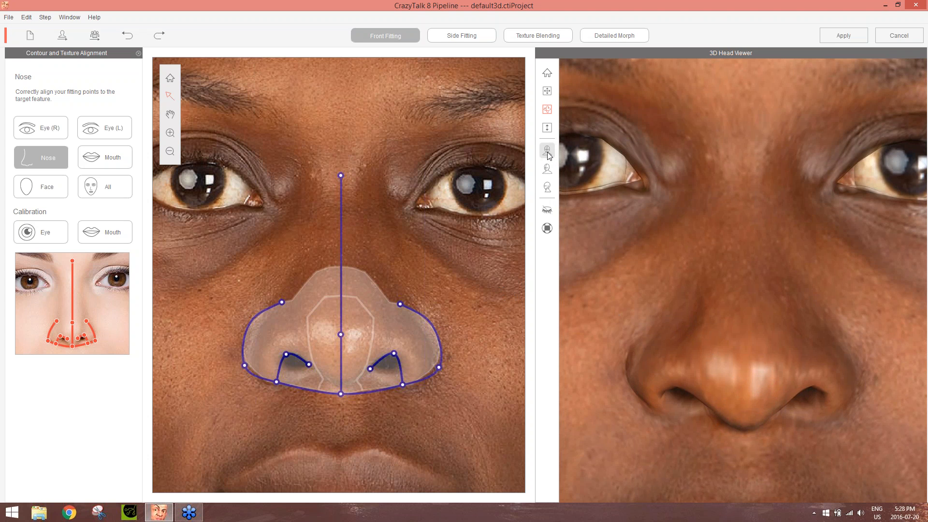
pyautogui.click(549, 169)
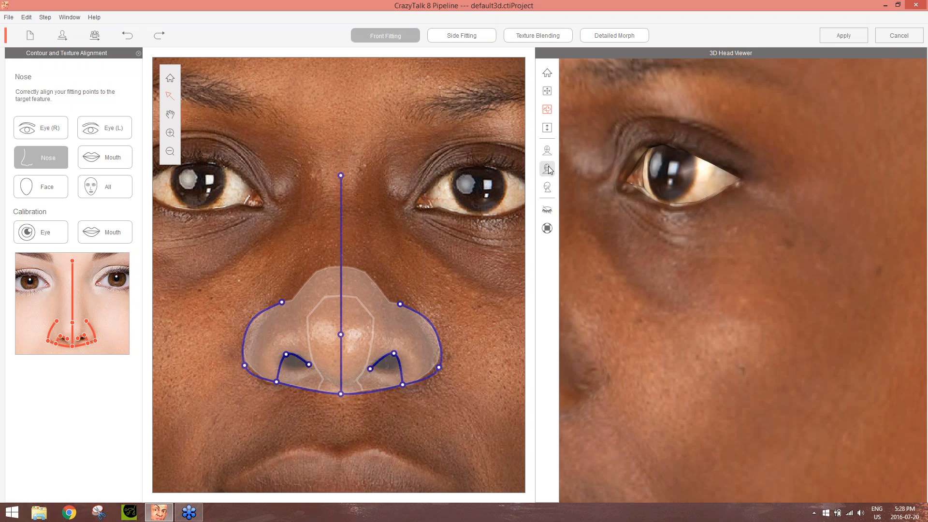
pyautogui.click(547, 74)
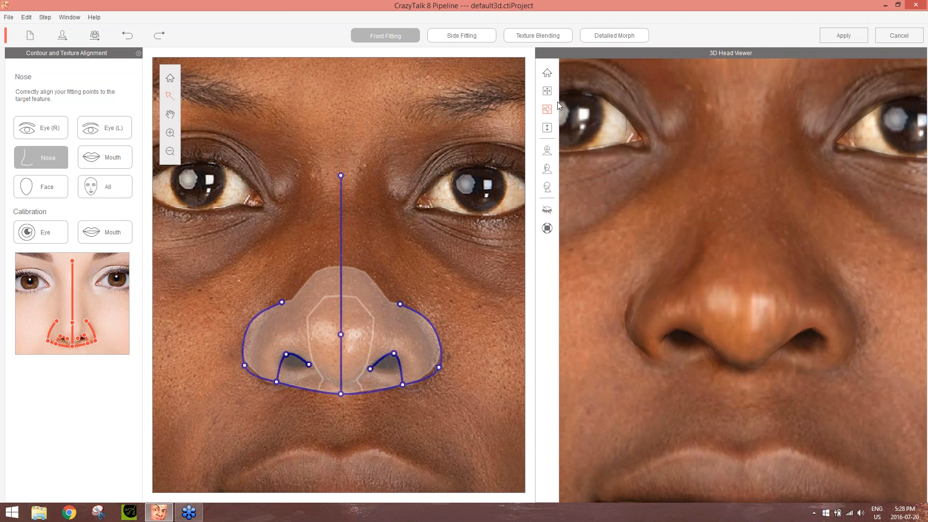
pyautogui.click(548, 172)
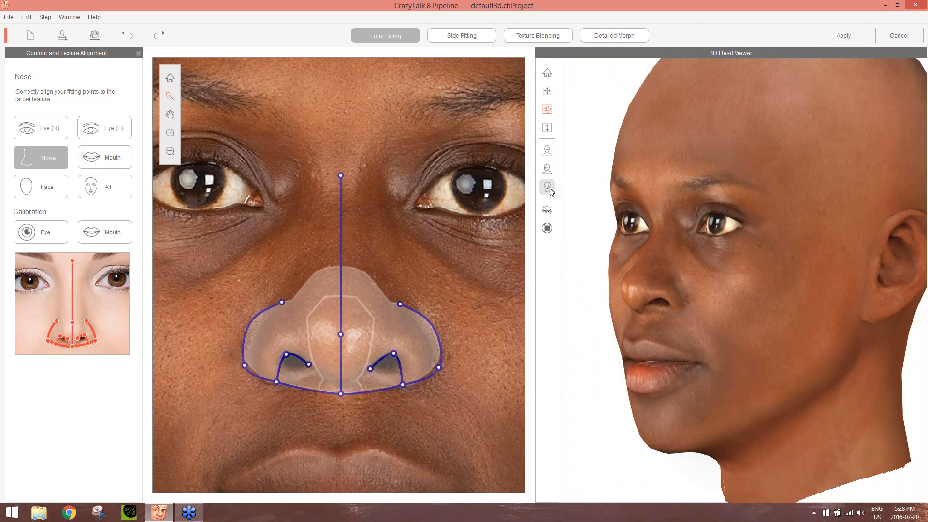
pyautogui.click(549, 188)
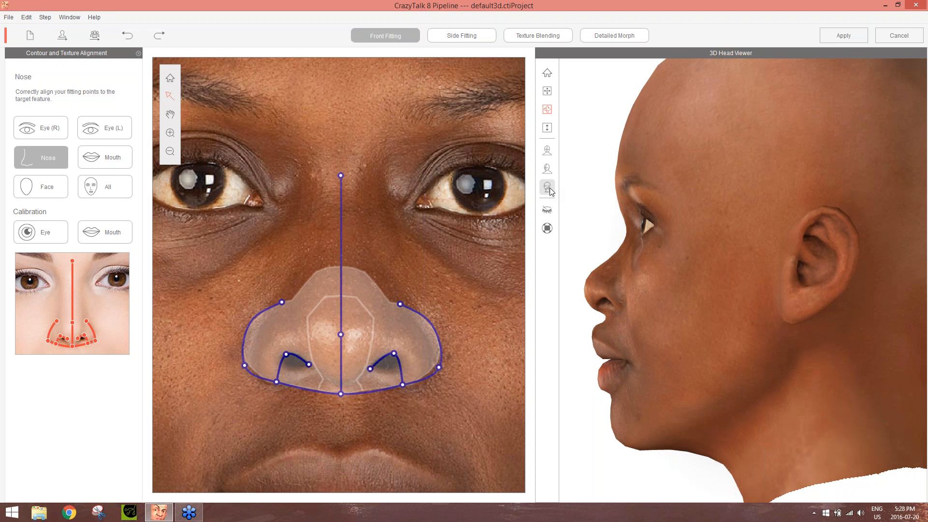
pyautogui.click(546, 171)
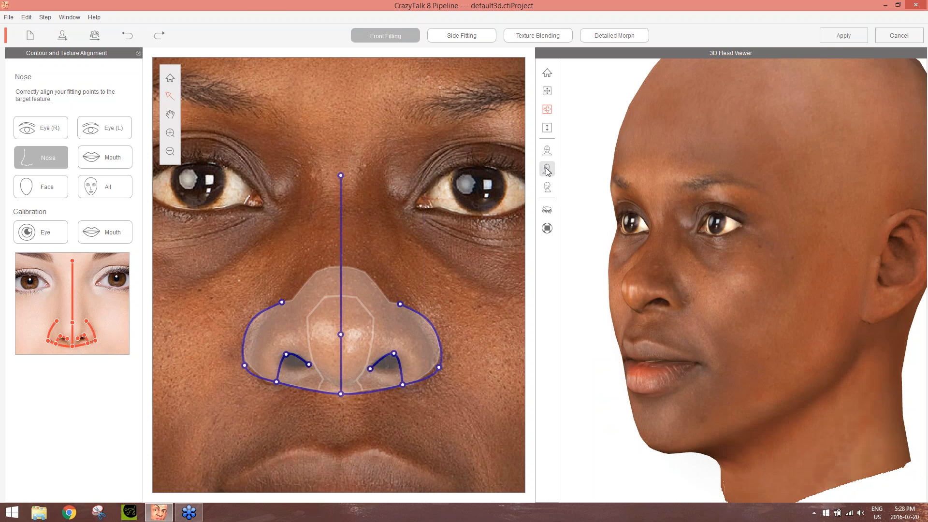
pyautogui.click(546, 154)
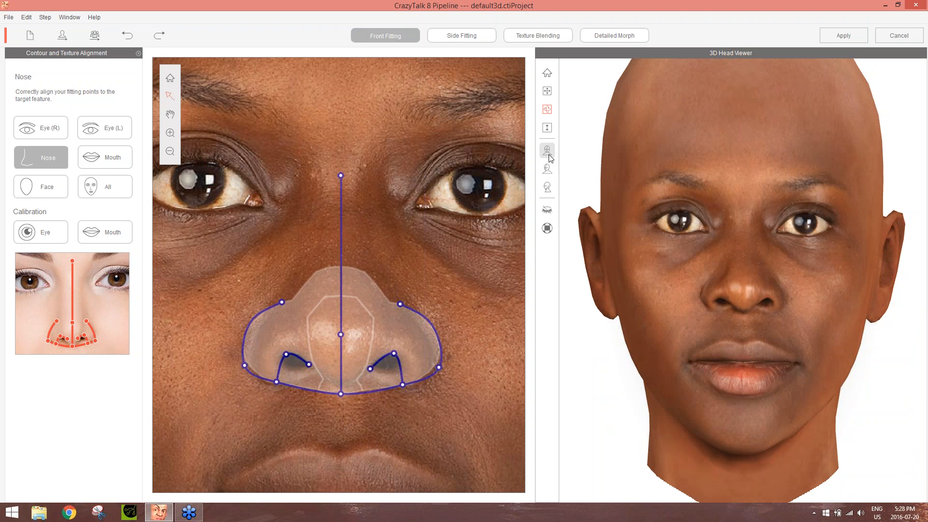
# Preview the 3D head with eyelashes shown and hidden, and toggle the preview resolution
pyautogui.click(546, 213)
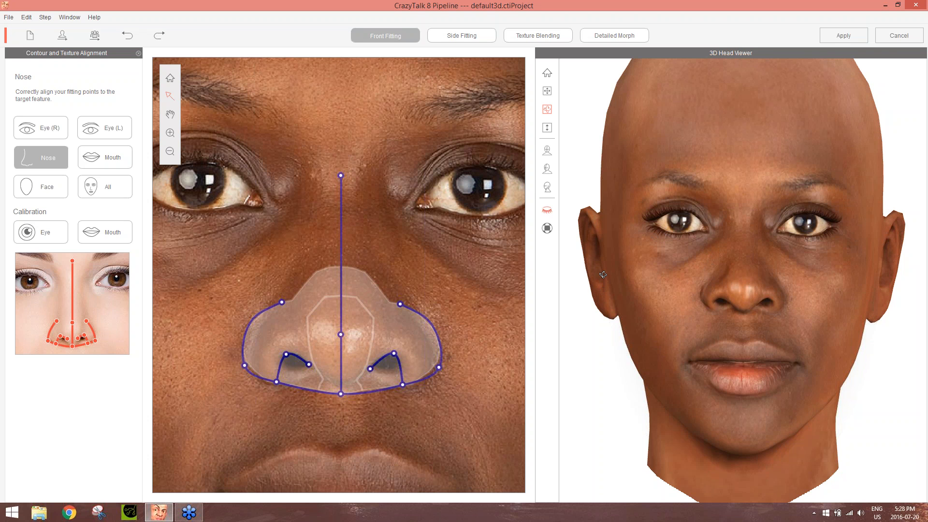
pyautogui.click(546, 212)
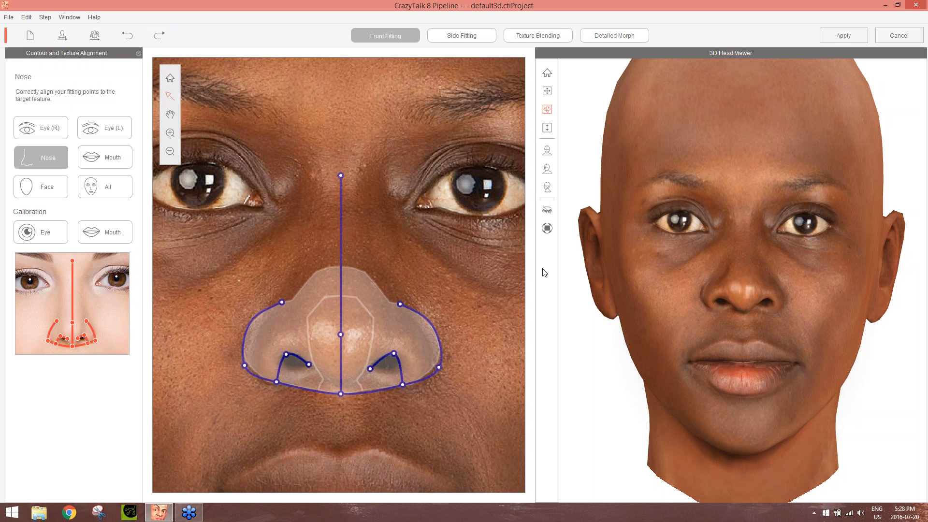
pyautogui.click(549, 232)
# Switch to mouth fitting, shift the lip contour slightly down, and align the mouth corners and upper-lip points with the photo
pyautogui.click(99, 158)
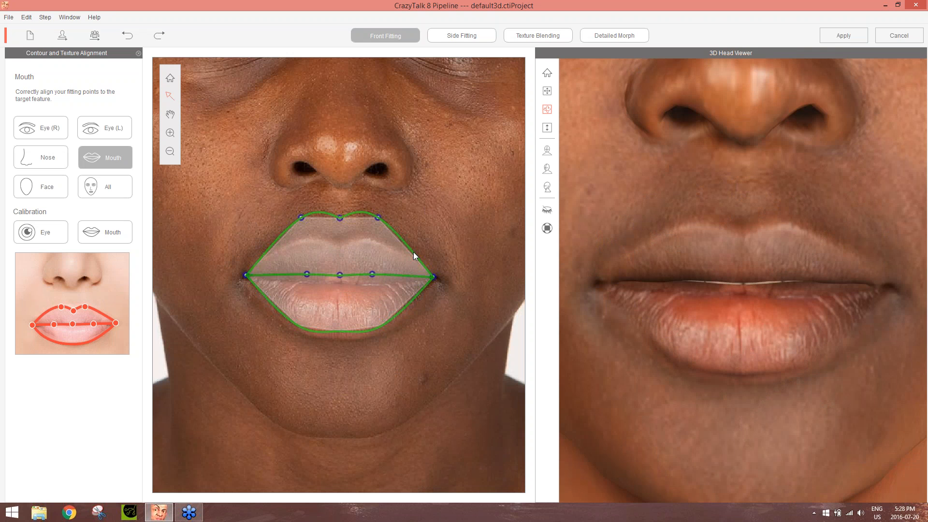
pyautogui.moveTo(413, 251); pyautogui.dragTo(413, 260)
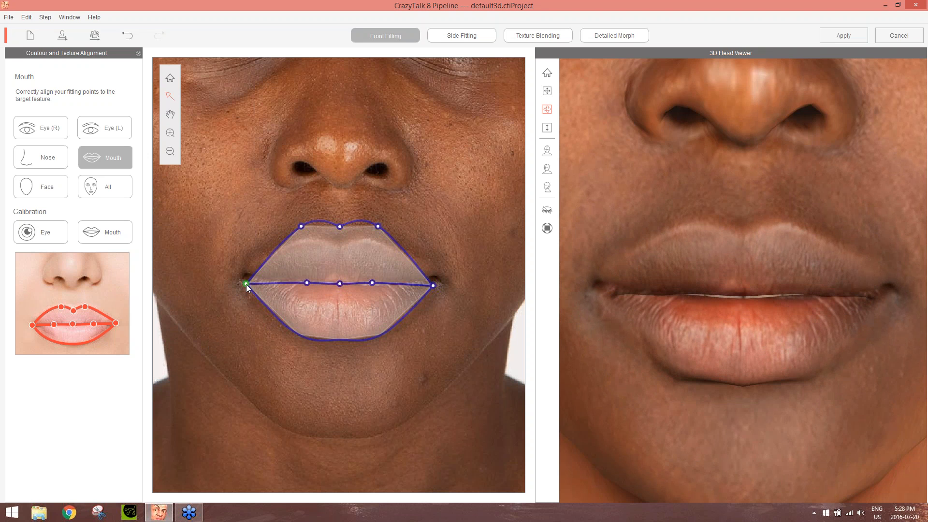
pyautogui.moveTo(246, 284); pyautogui.dragTo(248, 277)
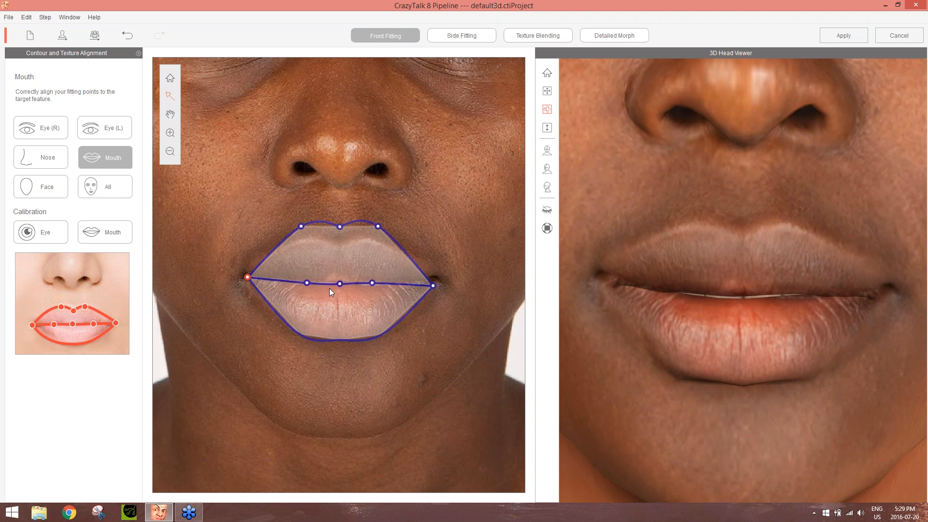
pyautogui.moveTo(434, 283); pyautogui.dragTo(434, 276)
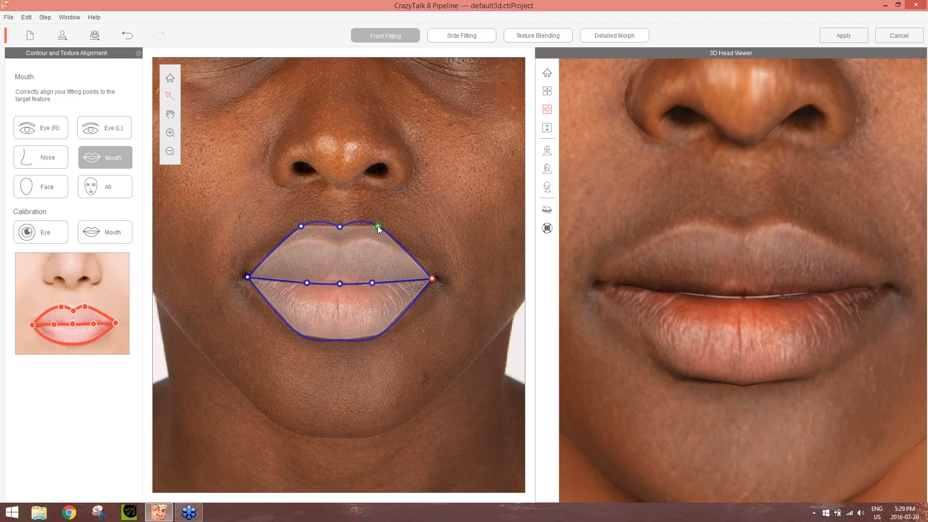
pyautogui.click(384, 237)
pyautogui.moveTo(377, 227); pyautogui.dragTo(299, 235)
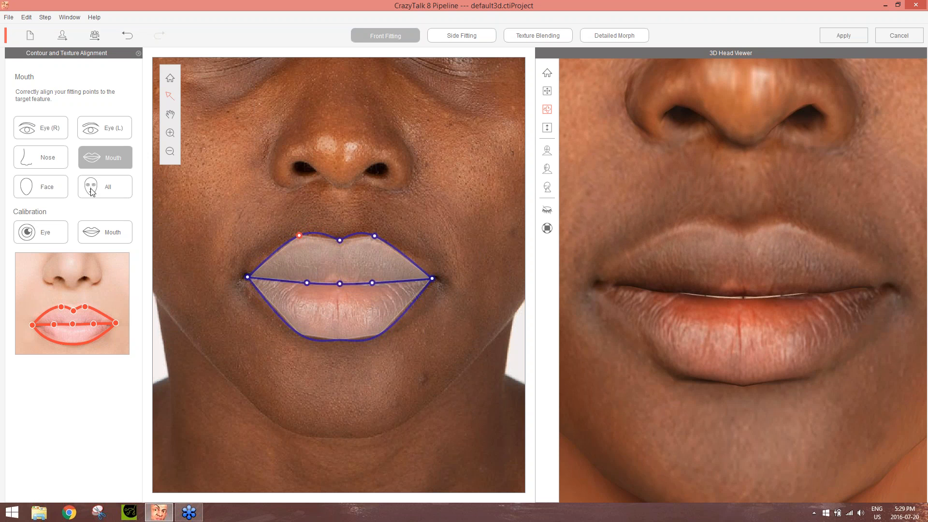
# Switch to face fitting and lower the hairline curve over the hair, setting its middle point slightly lower as well
pyautogui.click(51, 190)
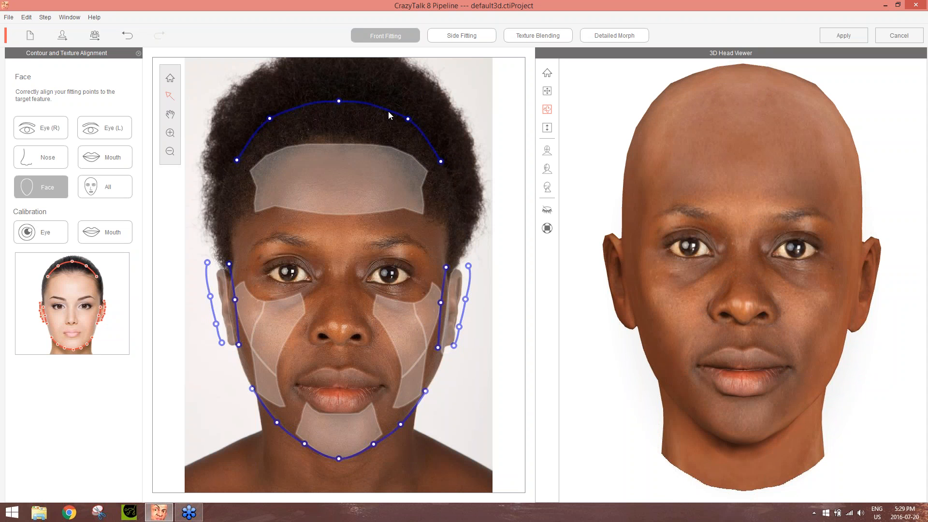
pyautogui.moveTo(390, 115)
pyautogui.mouseDown()
pyautogui.moveTo(394, 162)
pyautogui.moveTo(389, 83)
pyautogui.moveTo(388, 128)
pyautogui.mouseUp()
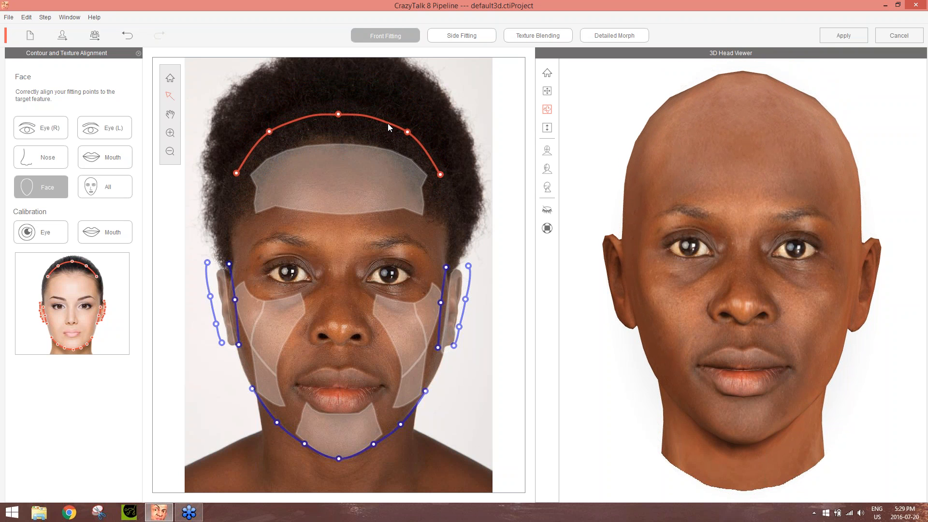
pyautogui.click(358, 128)
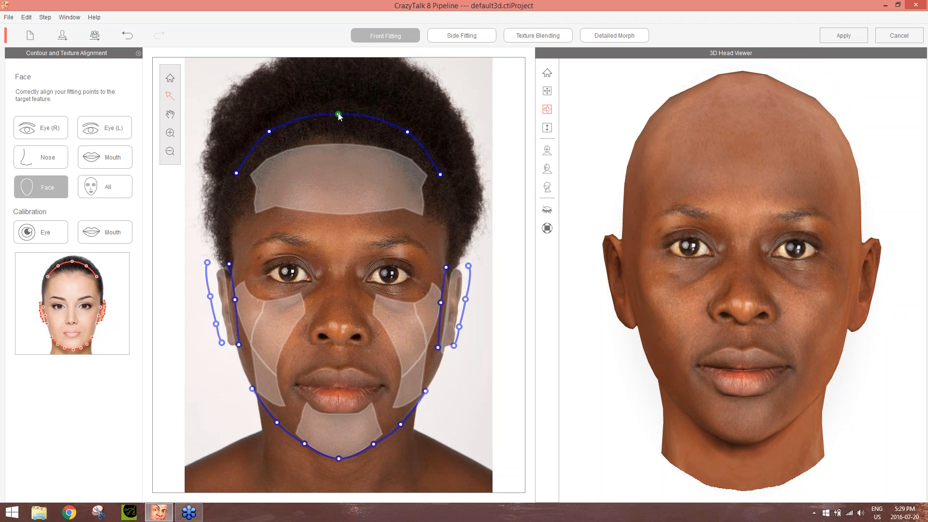
pyautogui.moveTo(339, 114)
pyautogui.mouseDown()
pyautogui.moveTo(344, 86)
pyautogui.moveTo(341, 108)
pyautogui.mouseUp()
pyautogui.moveTo(353, 138); pyautogui.dragTo(340, 121)
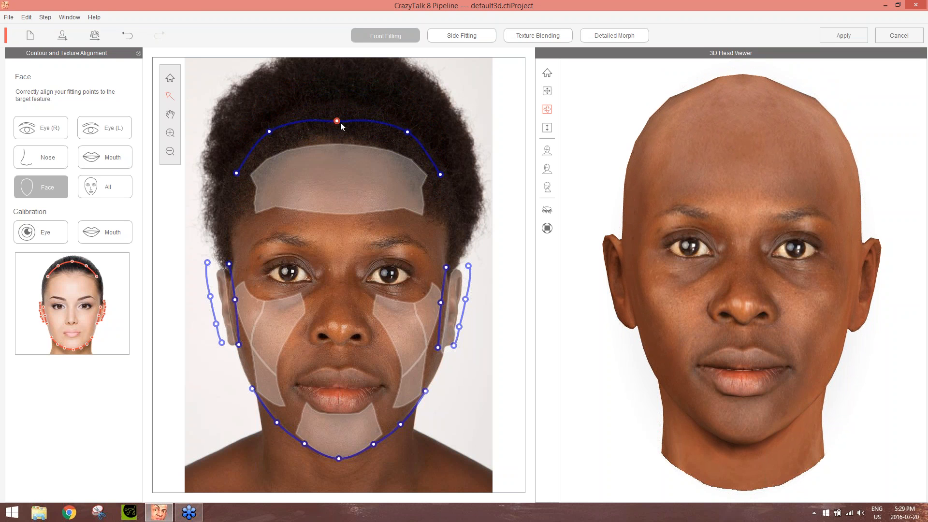
pyautogui.moveTo(336, 120); pyautogui.dragTo(337, 117)
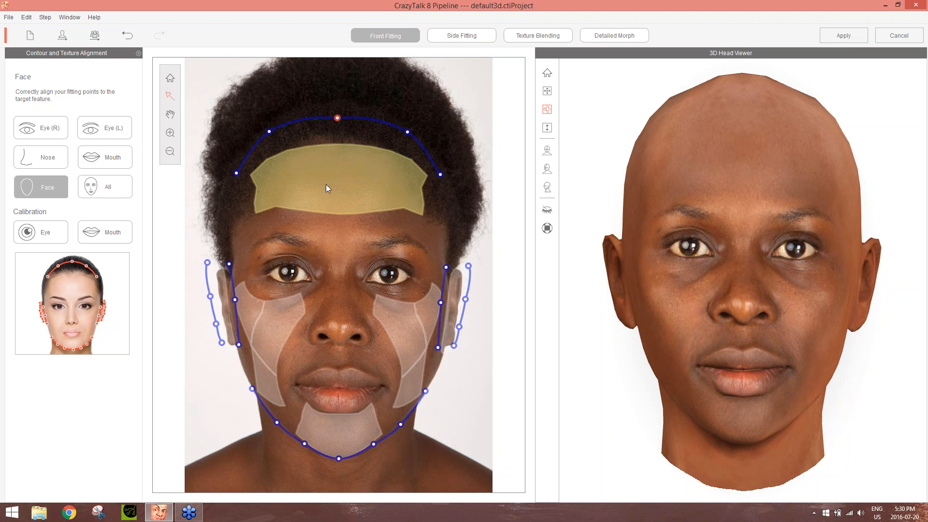
pyautogui.moveTo(326, 184); pyautogui.dragTo(337, 208)
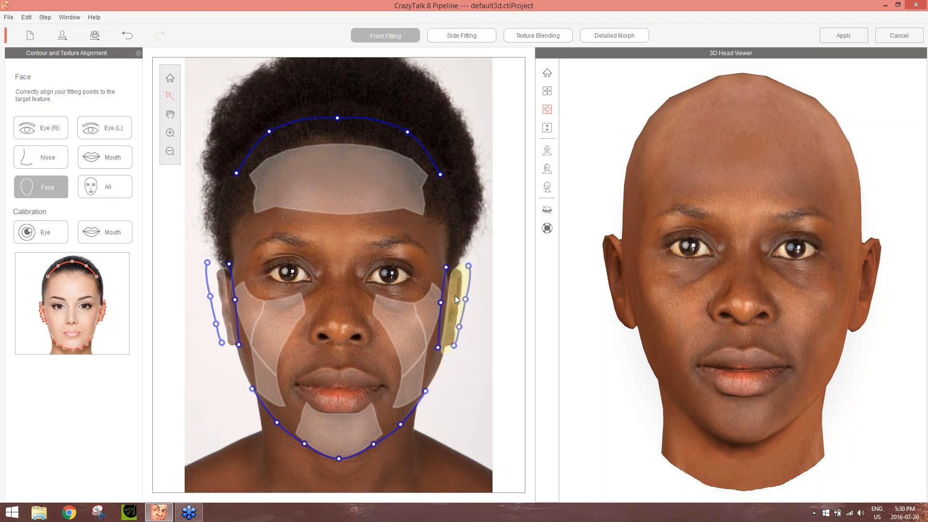
# Try pulling both ears far outward, and bring them back close to the head
pyautogui.moveTo(454, 296); pyautogui.dragTo(499, 296)
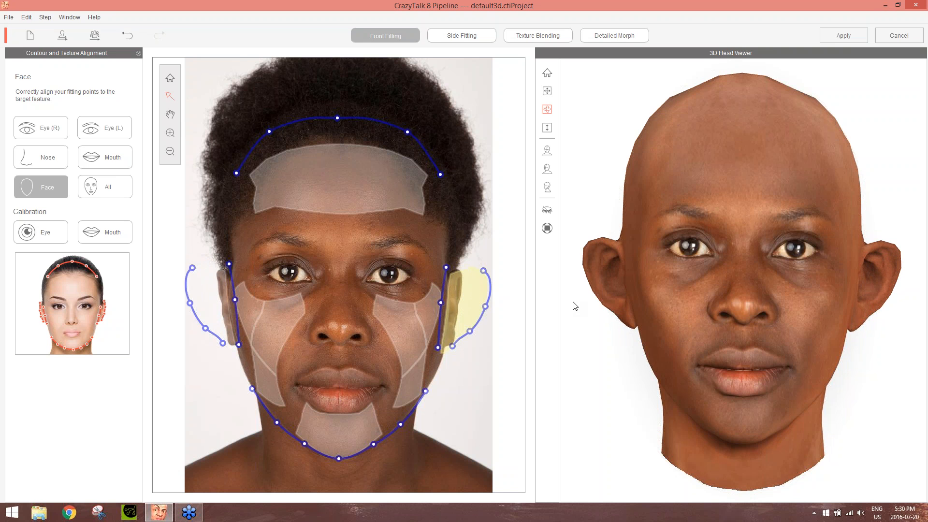
pyautogui.moveTo(562, 303); pyautogui.dragTo(485, 311)
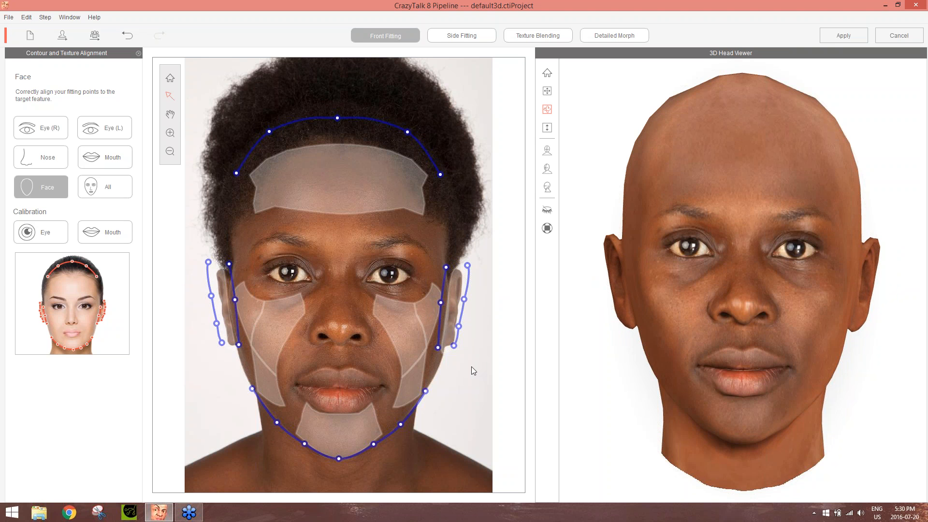
# Refine the ear contours by tucking in both upper outer points and nudging the lower points, and display all fitting contours
pyautogui.moveTo(441, 350); pyautogui.dragTo(441, 348)
pyautogui.click(454, 346)
pyautogui.moveTo(454, 349); pyautogui.dragTo(455, 349)
pyautogui.moveTo(468, 266); pyautogui.dragTo(466, 271)
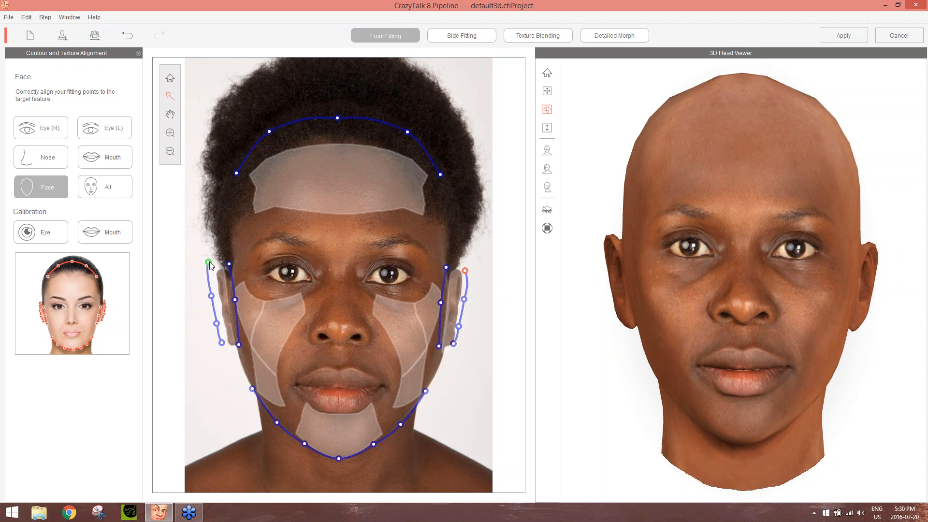
pyautogui.moveTo(210, 263); pyautogui.dragTo(212, 268)
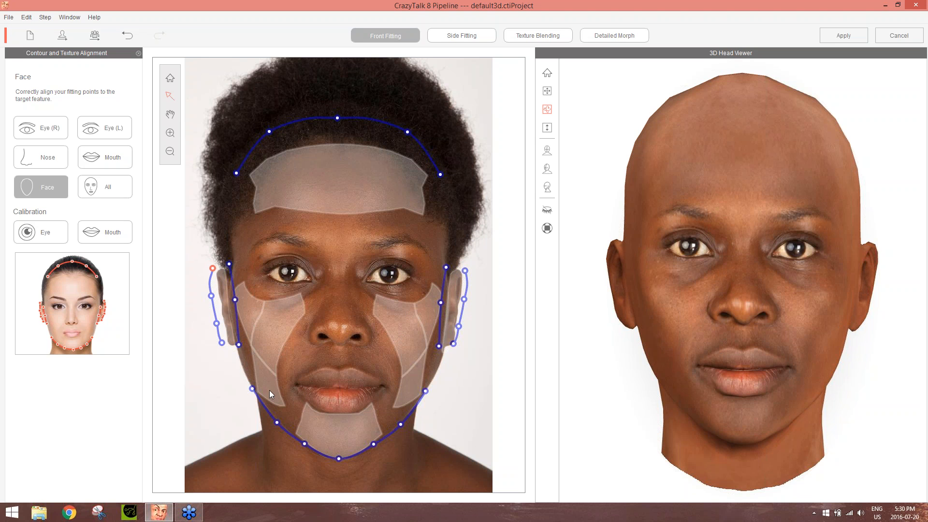
pyautogui.moveTo(222, 342); pyautogui.dragTo(223, 342)
pyautogui.click(110, 187)
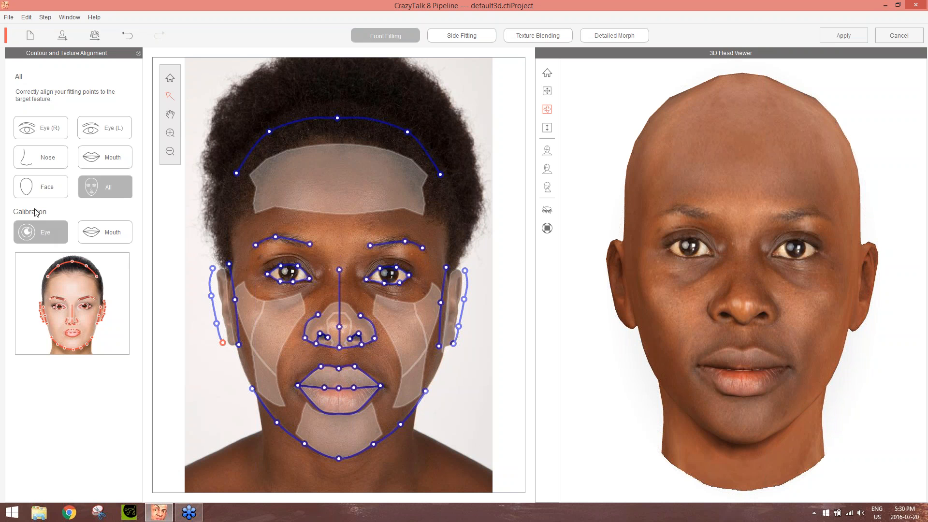
# Switch to eye calibration and test Eyeball Depth at 50 and -50, checking the recessed eyes on the turned 3D head
pyautogui.click(51, 232)
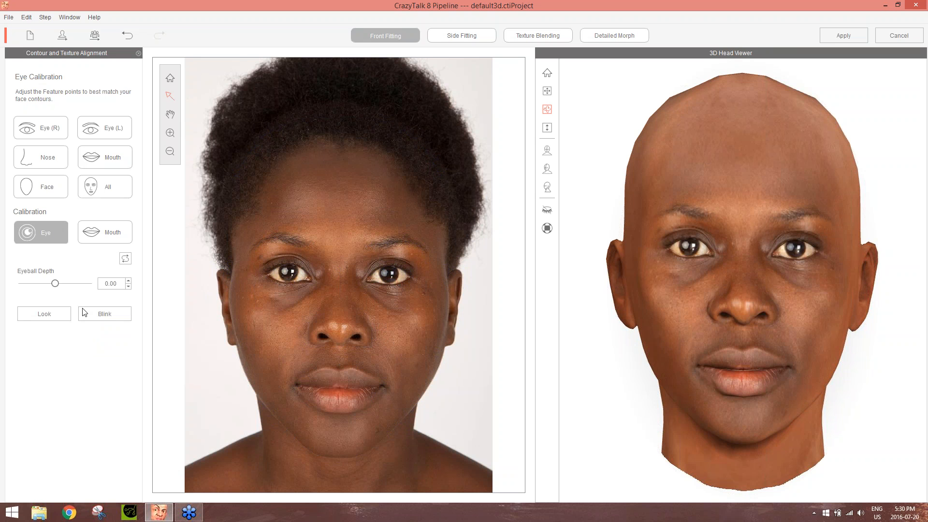
pyautogui.moveTo(55, 284); pyautogui.dragTo(107, 286)
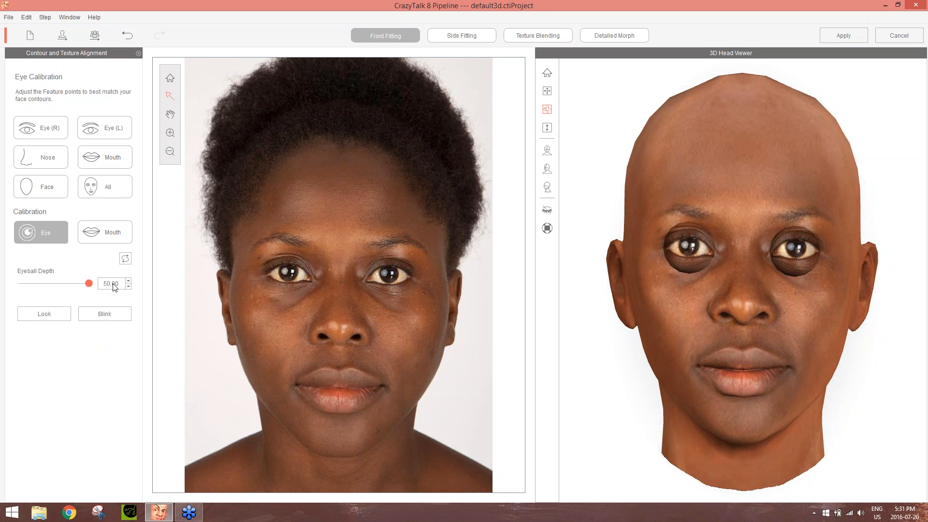
pyautogui.moveTo(88, 284); pyautogui.dragTo(9, 290)
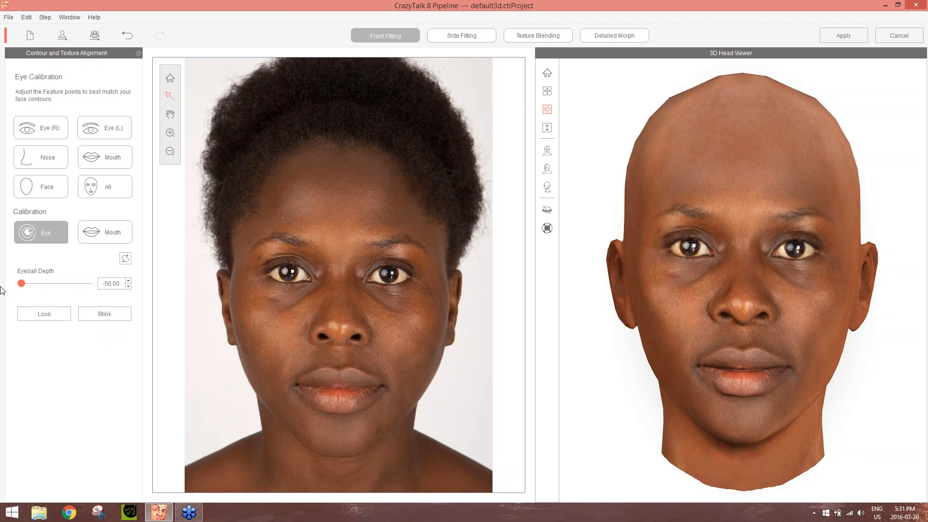
pyautogui.moveTo(824, 320); pyautogui.dragTo(390, 326)
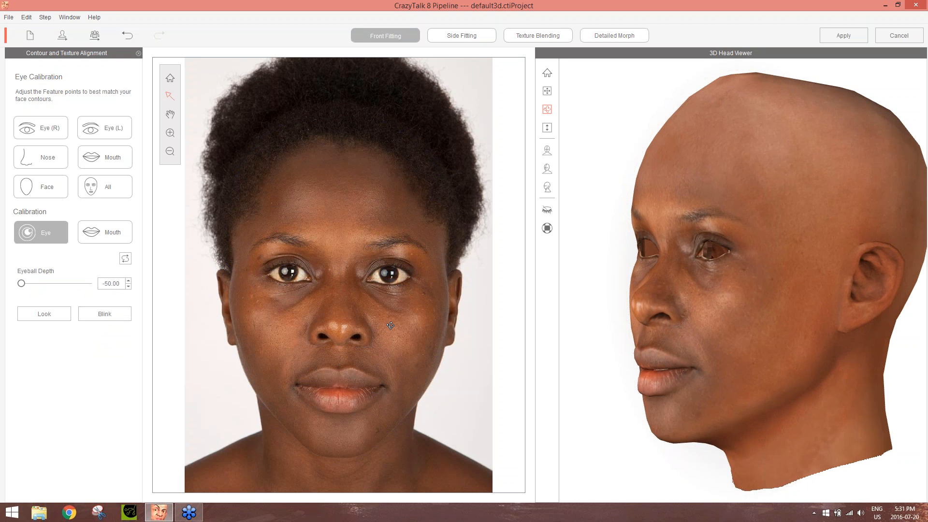
pyautogui.moveTo(390, 325); pyautogui.dragTo(829, 335)
# Set the Eyeball Depth to 0
pyautogui.doubleClick(111, 283)
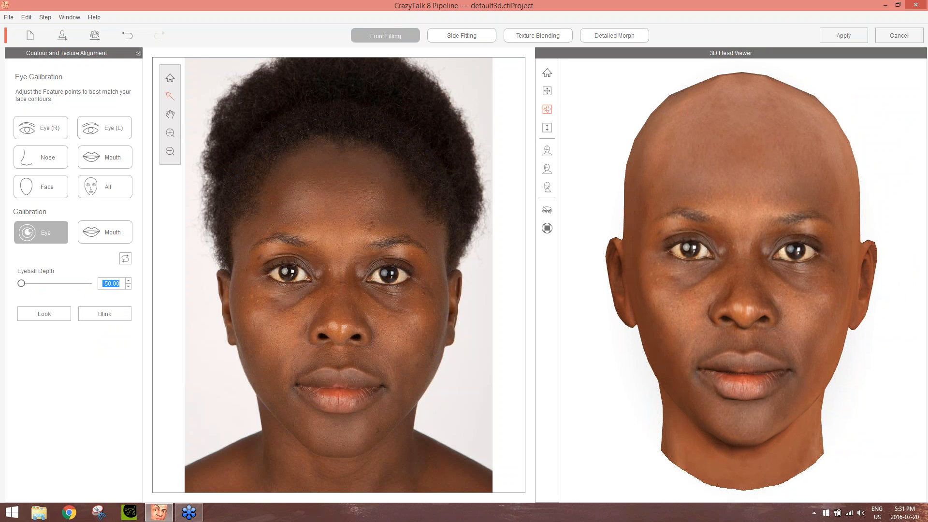
pyautogui.write('0')
pyautogui.press('Return')
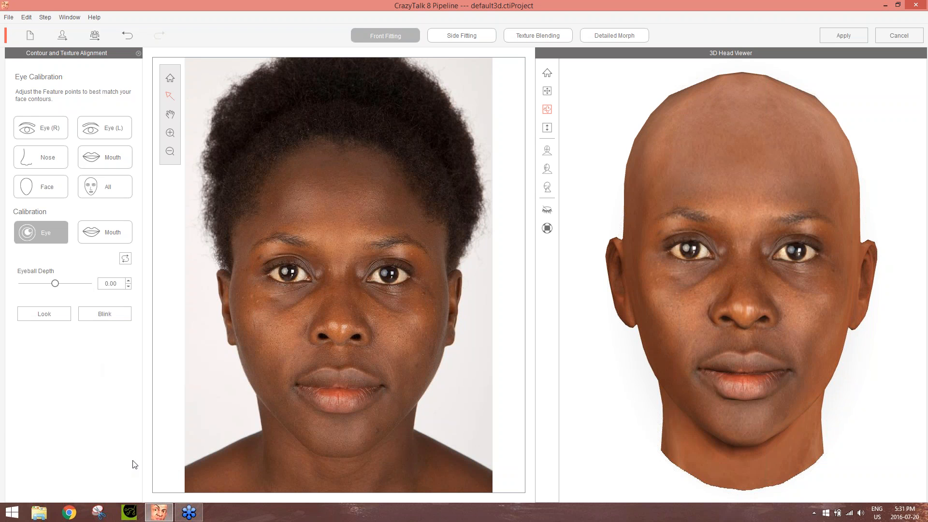
# Preview the eye look motion, switch to mouth calibration, and preview the vowel mouth shapes on the 3D head
pyautogui.click(45, 315)
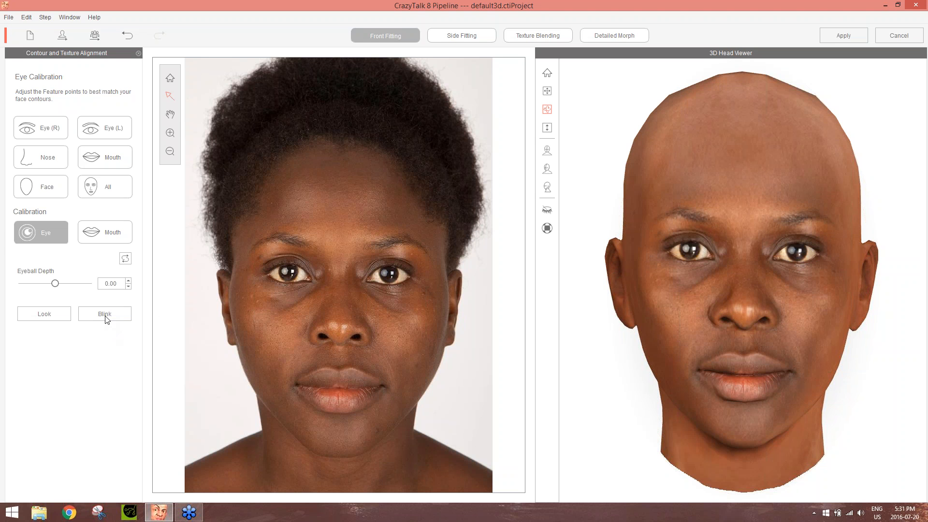
pyautogui.click(106, 232)
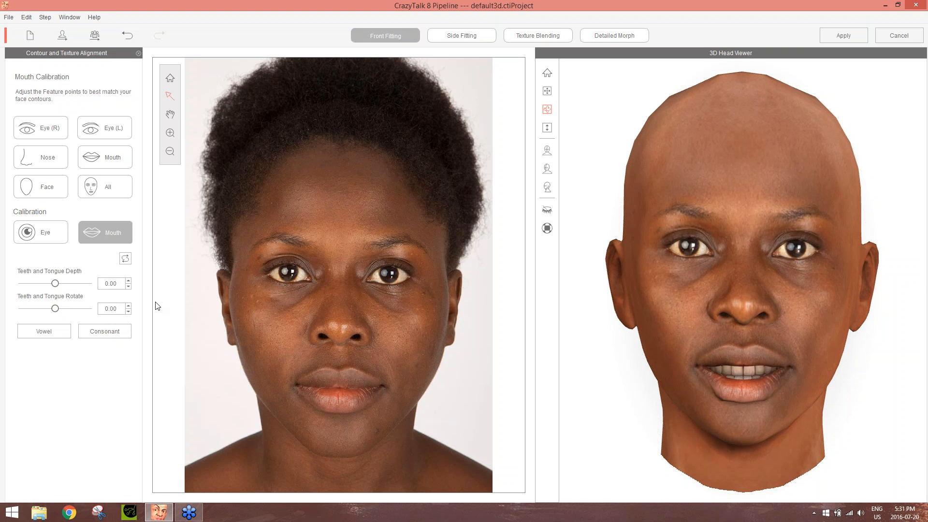
pyautogui.click(56, 330)
pyautogui.click(56, 330)
# In side fitting, shift the eye outline back and up in the profile, and nudge all eye contour points slightly upward and back
pyautogui.click(448, 37)
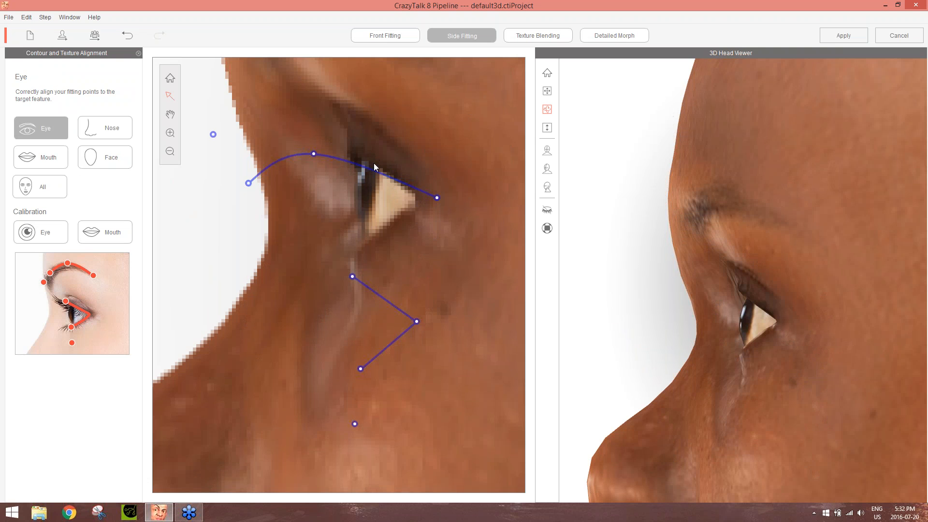
pyautogui.scroll(-3, 418, 237)
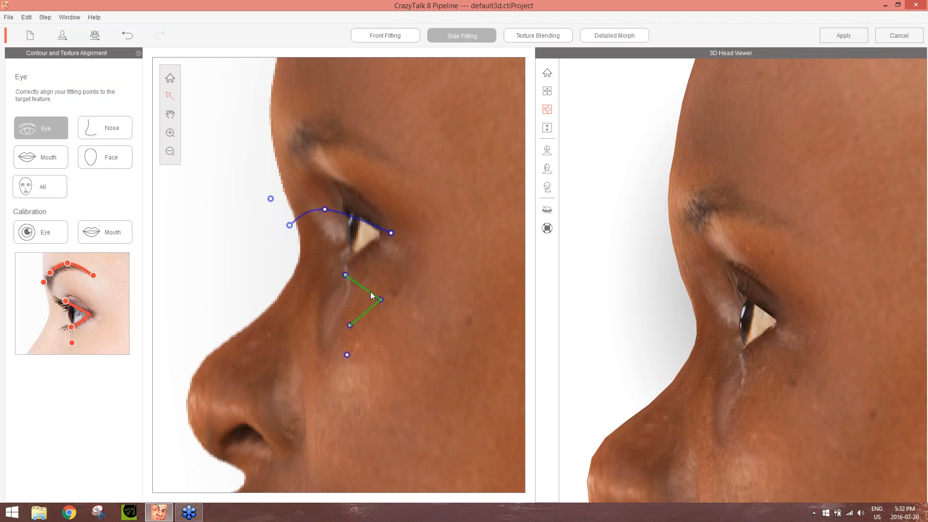
pyautogui.moveTo(371, 294); pyautogui.dragTo(383, 281)
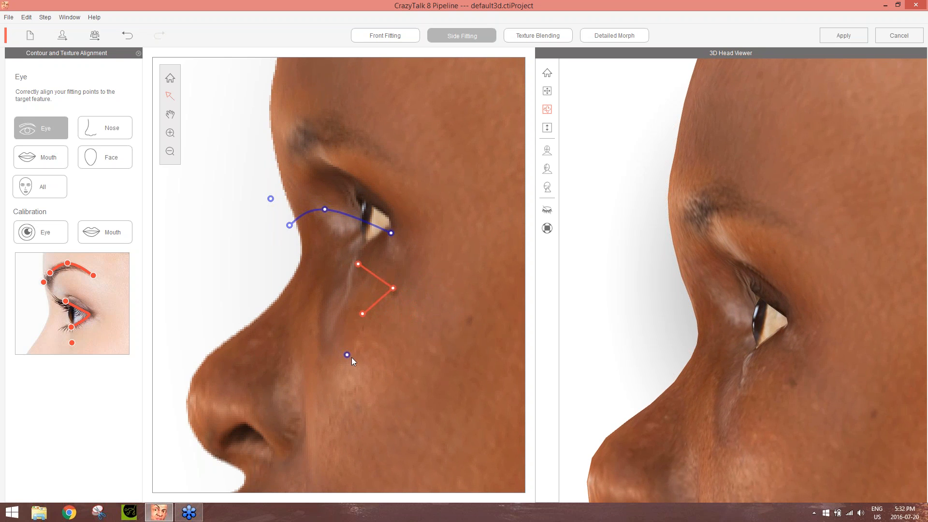
pyautogui.moveTo(346, 355); pyautogui.dragTo(349, 349)
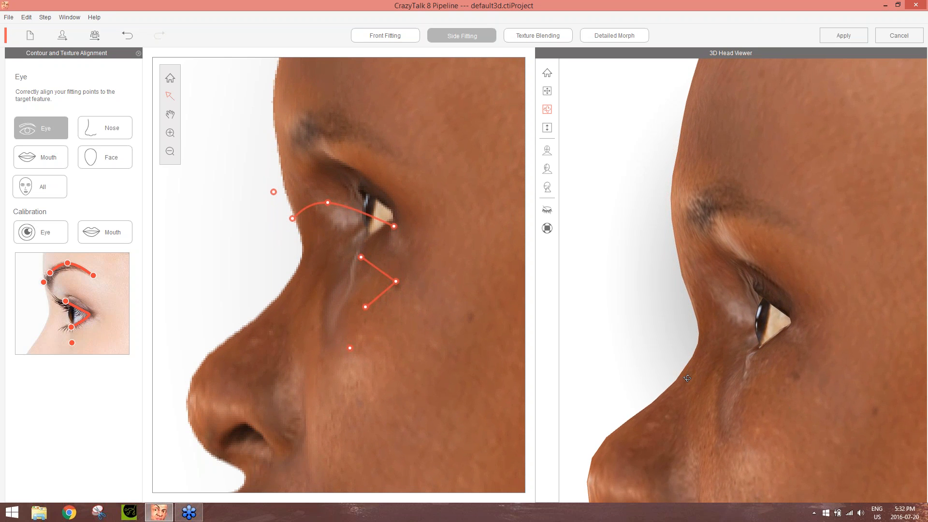
# Check the eye area on the 3D head up close, and move the side-view point below the eye slightly backward
pyautogui.moveTo(686, 379); pyautogui.dragTo(799, 325)
pyautogui.scroll(-4, 800, 325)
pyautogui.moveTo(698, 342); pyautogui.dragTo(627, 153)
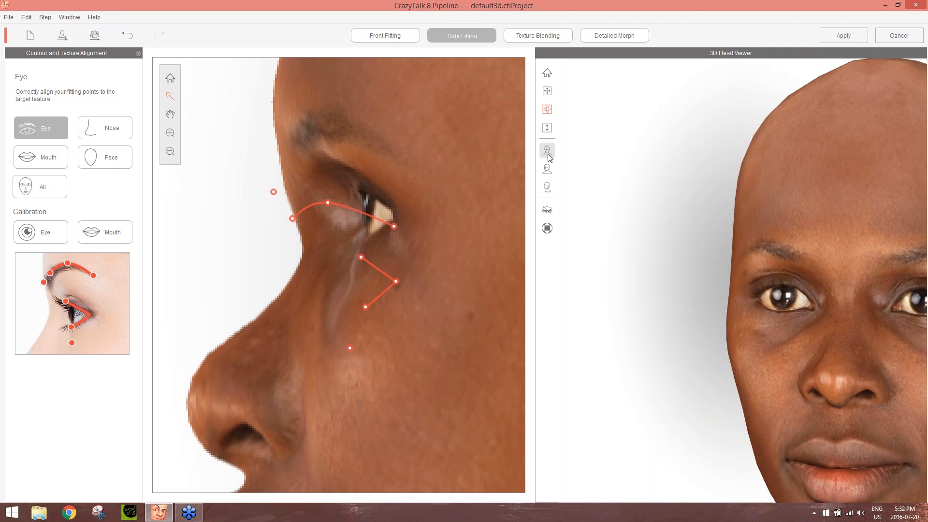
pyautogui.click(547, 169)
pyautogui.scroll(5, 795, 376)
pyautogui.scroll(-4, 795, 375)
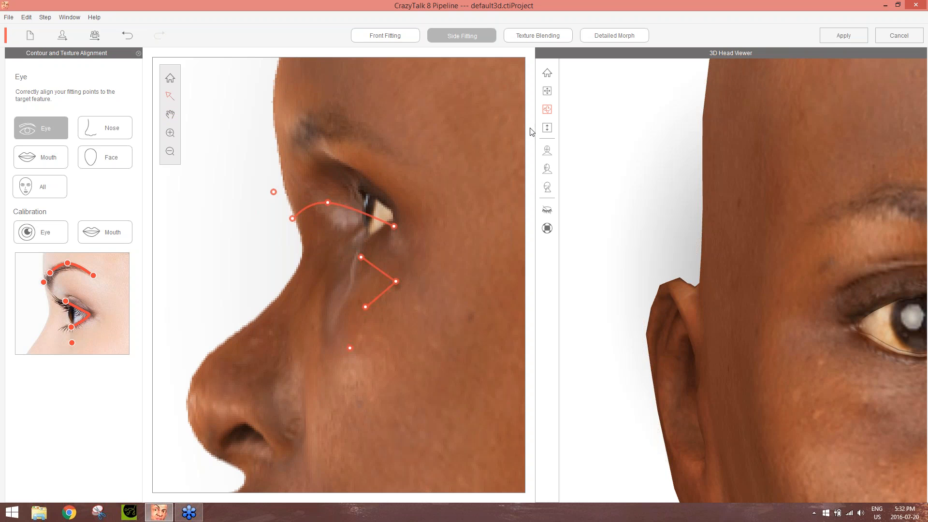
pyautogui.click(547, 91)
pyautogui.moveTo(905, 360); pyautogui.dragTo(686, 342)
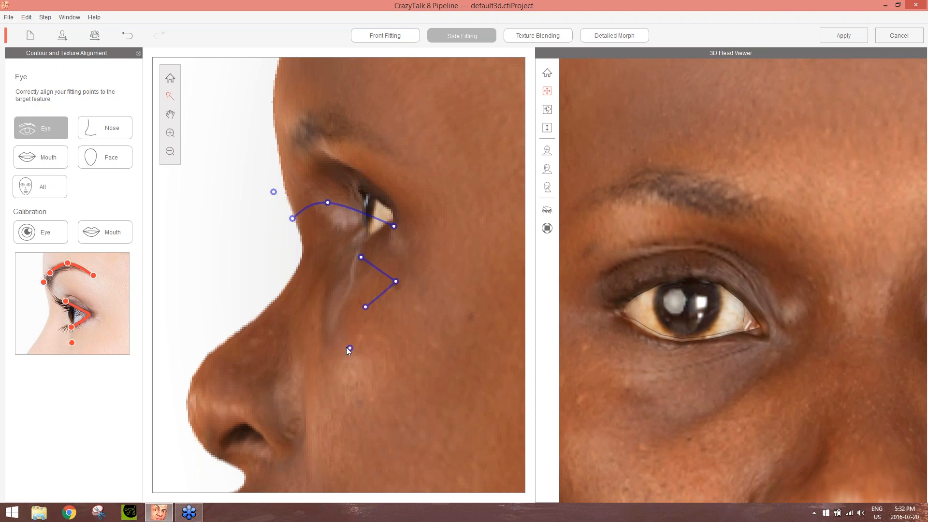
pyautogui.moveTo(351, 341)
pyautogui.mouseDown()
pyautogui.moveTo(355, 320)
pyautogui.moveTo(359, 346)
pyautogui.mouseUp()
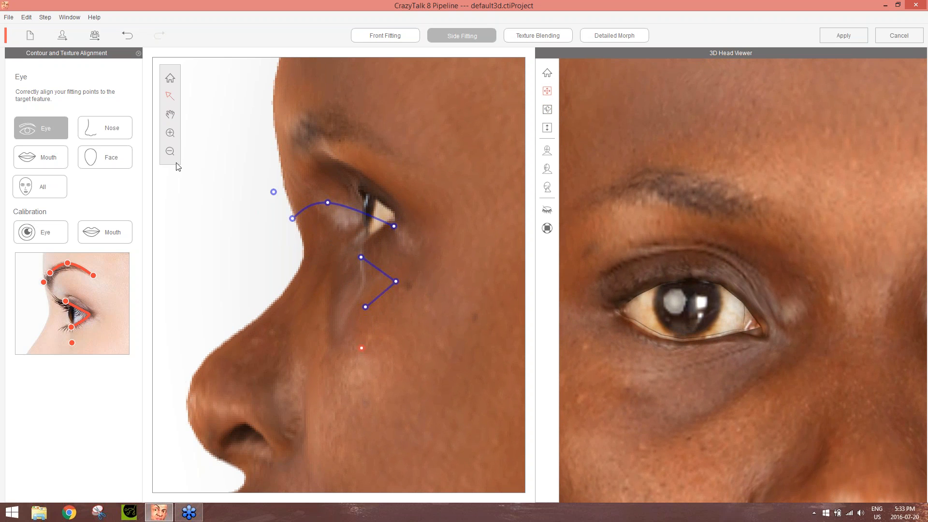
# Switch to the side nose contour and pull the upper nose bridge forward to straighten the profile
pyautogui.click(111, 128)
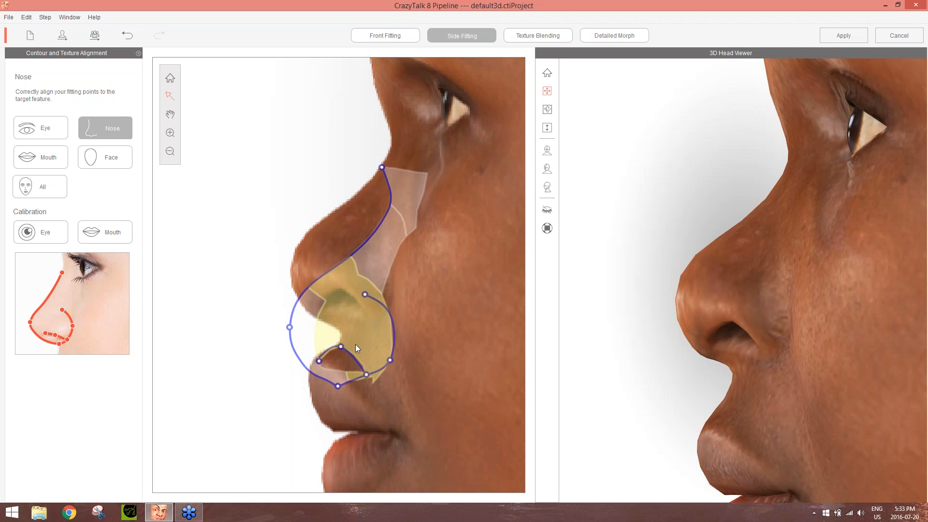
pyautogui.moveTo(392, 227); pyautogui.dragTo(317, 206)
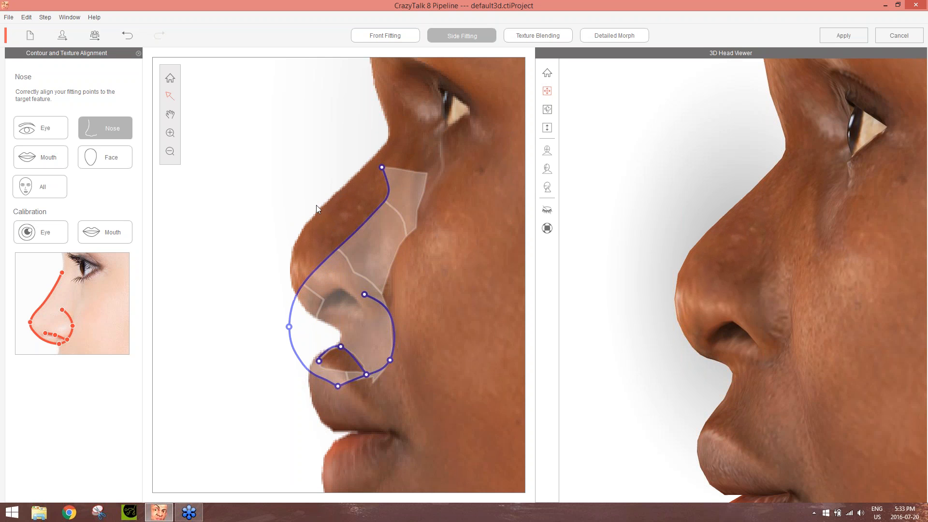
pyautogui.moveTo(377, 190); pyautogui.dragTo(271, 186)
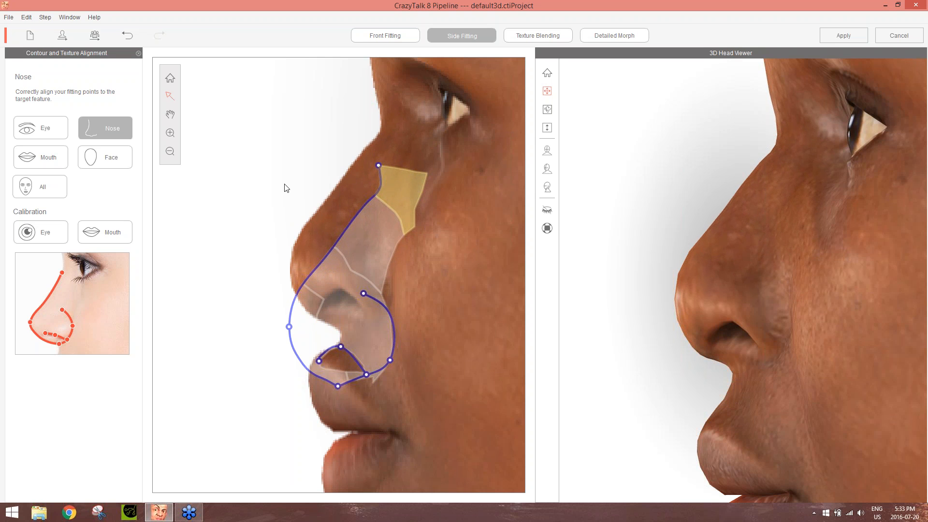
# Look through the mouth, face and complete fitting contours in the side view
pyautogui.click(38, 159)
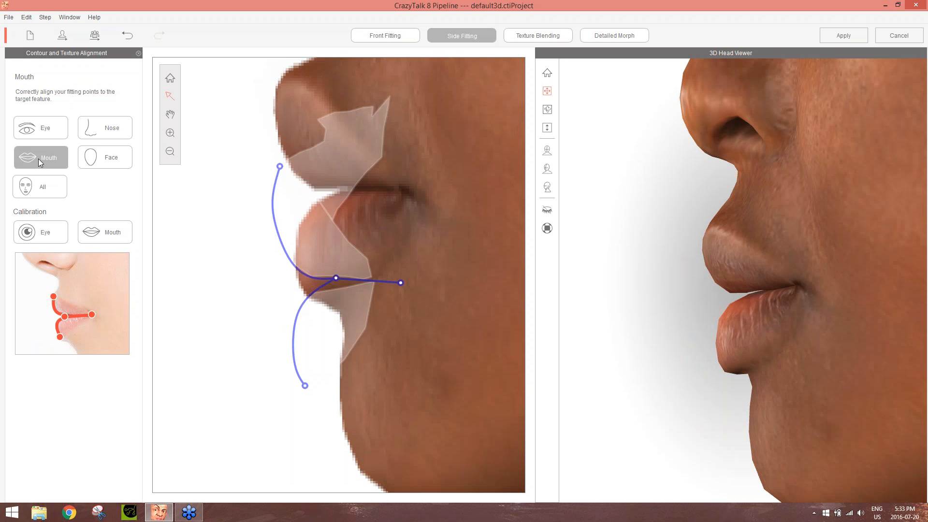
pyautogui.click(117, 159)
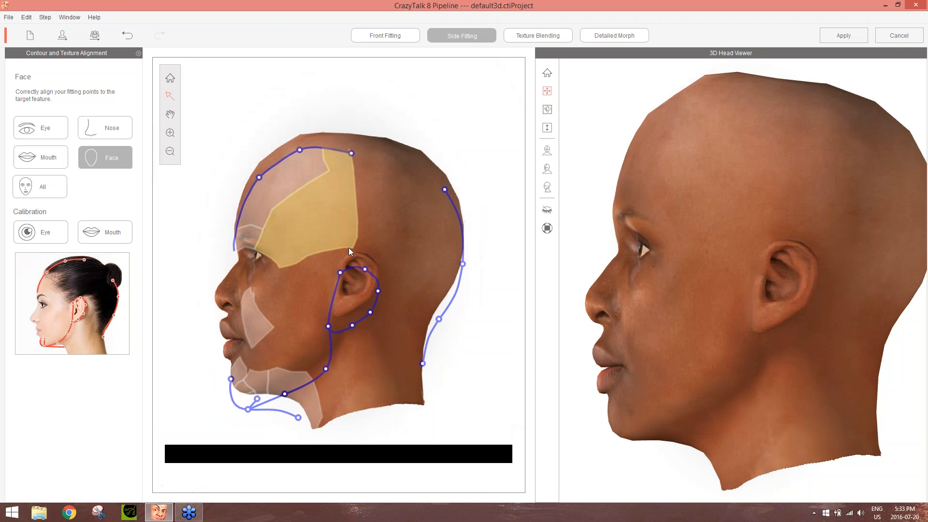
pyautogui.click(37, 193)
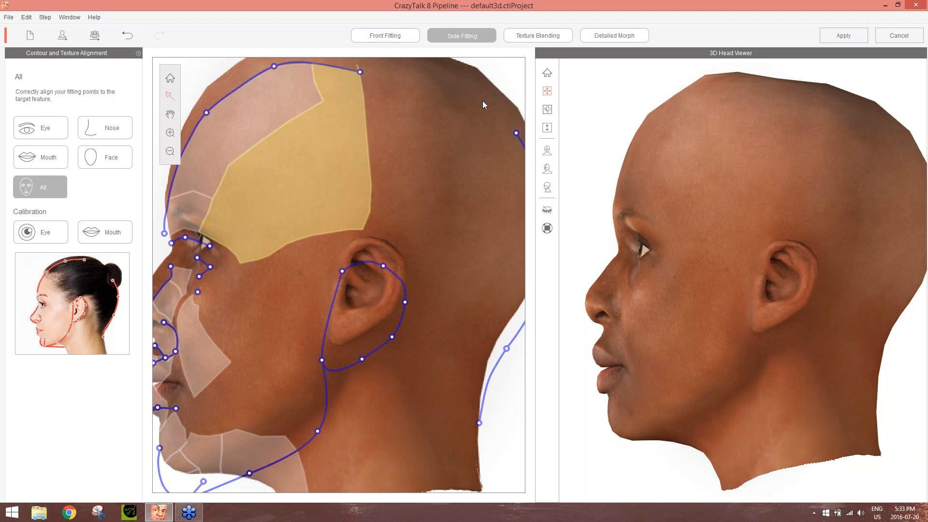
# Go to texture blending, check the face on the 3D head from the front and side, and apply the third blend type
pyautogui.click(554, 39)
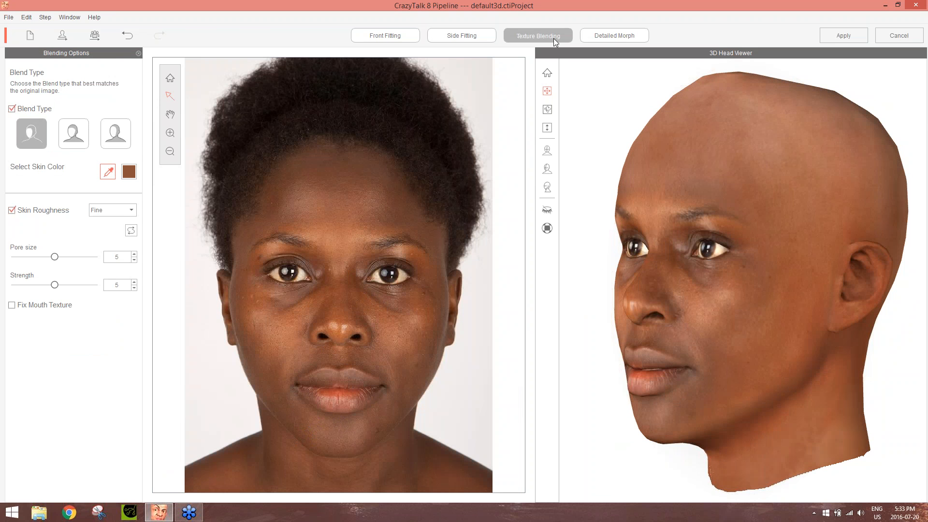
pyautogui.click(550, 151)
pyautogui.scroll(5, 747, 316)
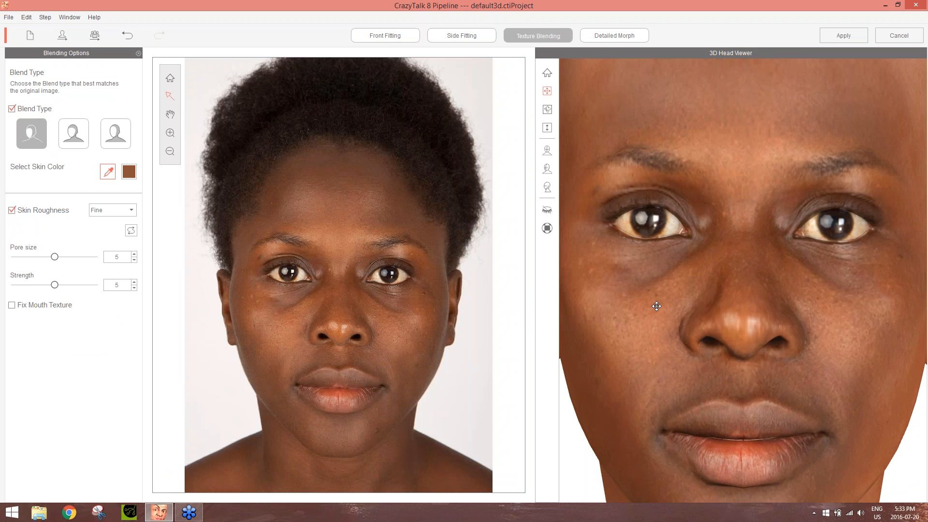
pyautogui.scroll(-5, 692, 281)
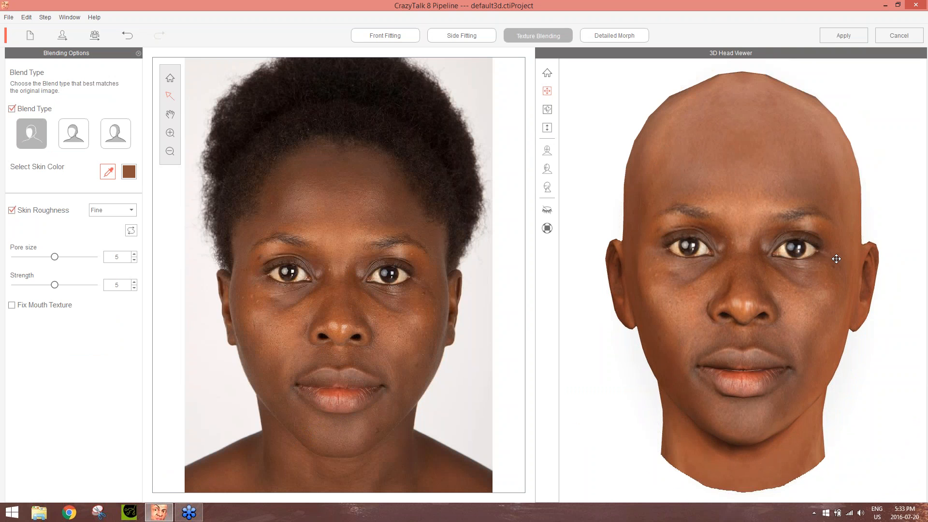
pyautogui.moveTo(842, 259)
pyautogui.mouseDown()
pyautogui.moveTo(730, 260)
pyautogui.moveTo(843, 265)
pyautogui.mouseUp()
pyautogui.moveTo(849, 271); pyautogui.dragTo(519, 287, button='right')
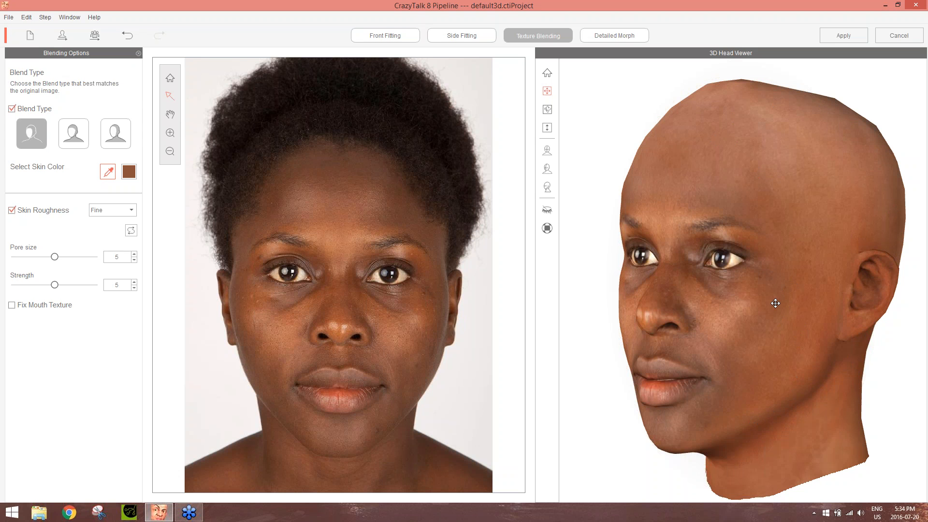
pyautogui.click(115, 133)
pyautogui.click(114, 133)
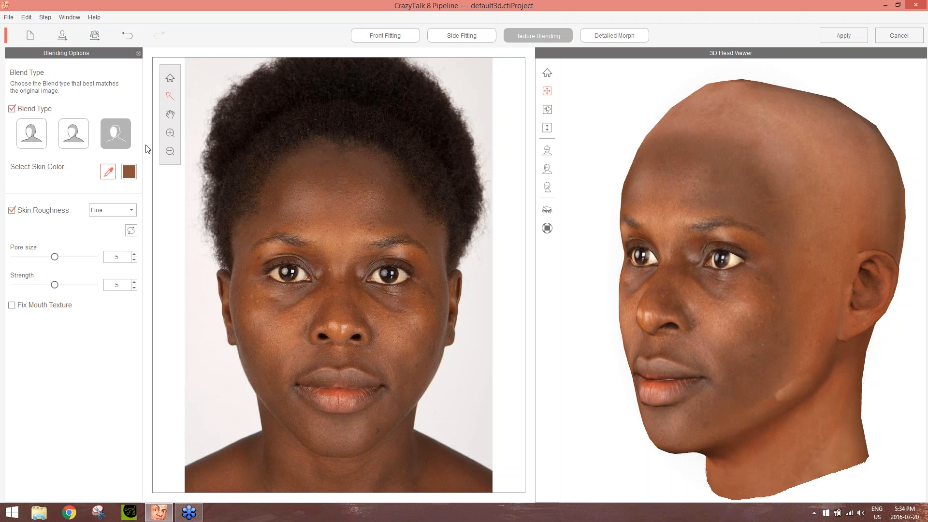
# Examine the texture seam along the jaw, and in front fitting pull the uppermost jawline point on the subject's left side slightly inward
pyautogui.moveTo(835, 353); pyautogui.dragTo(691, 158)
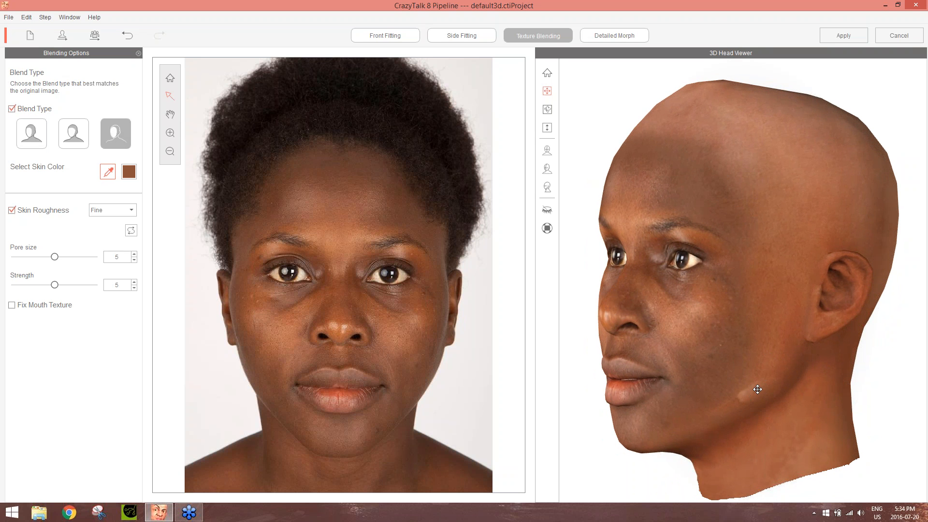
pyautogui.moveTo(691, 419); pyautogui.dragTo(757, 415)
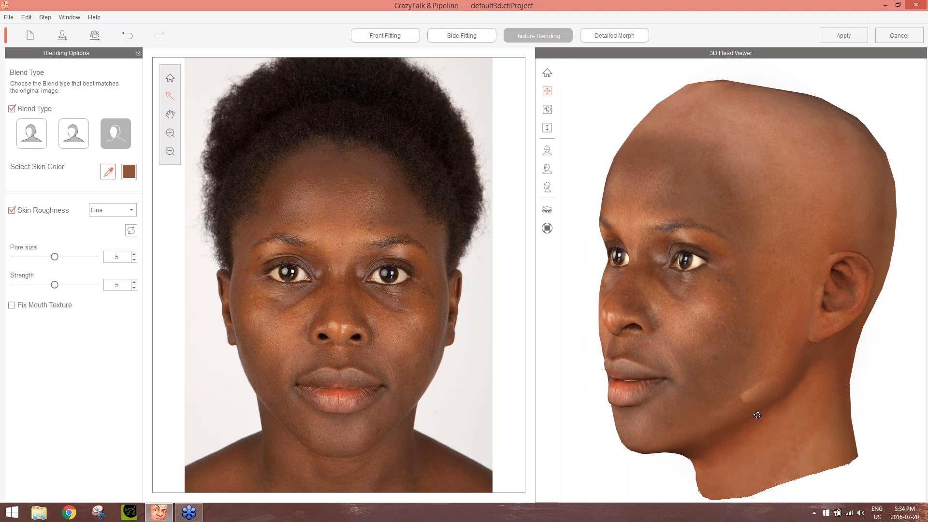
pyautogui.moveTo(636, 389); pyautogui.dragTo(926, 382)
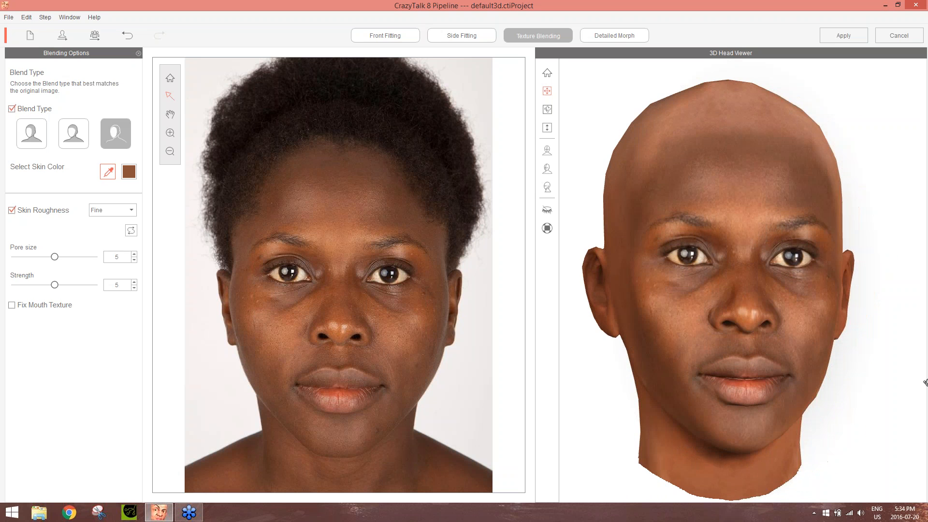
pyautogui.moveTo(849, 381); pyautogui.dragTo(464, 385)
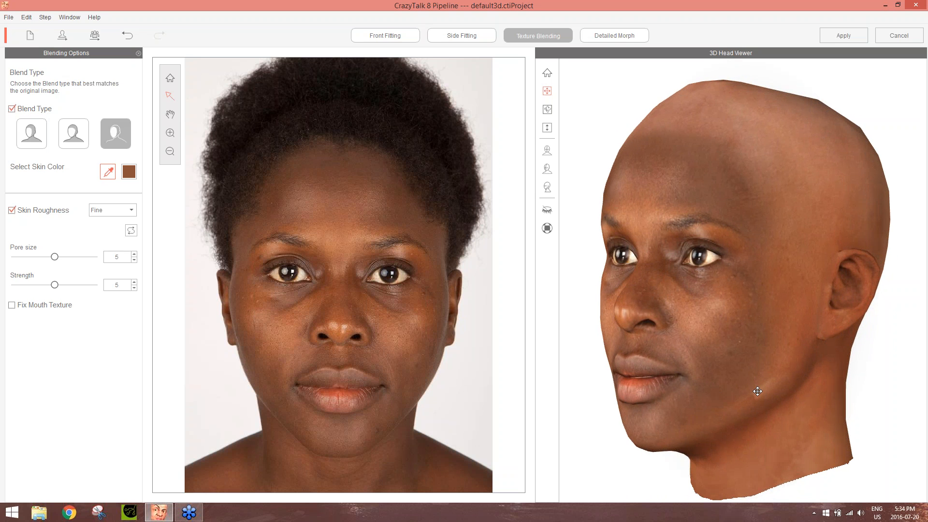
pyautogui.click(386, 36)
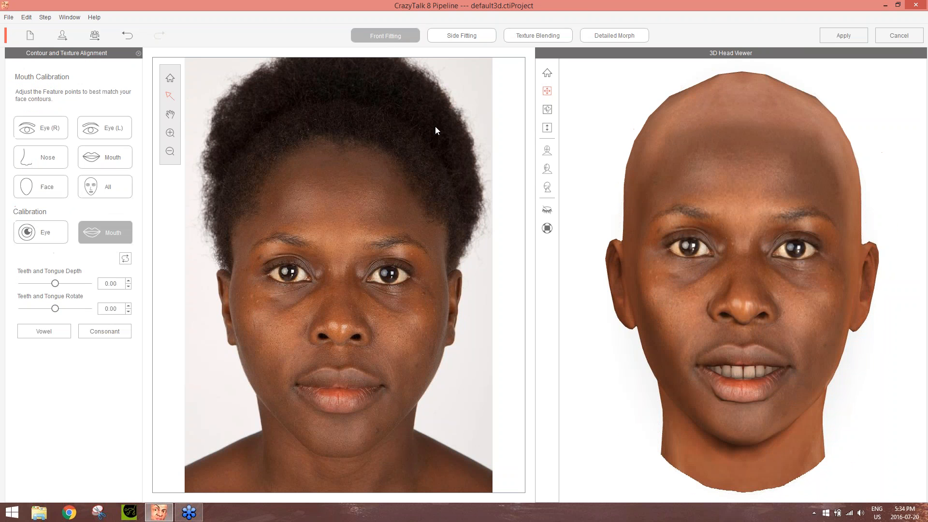
pyautogui.moveTo(811, 356); pyautogui.dragTo(386, 324)
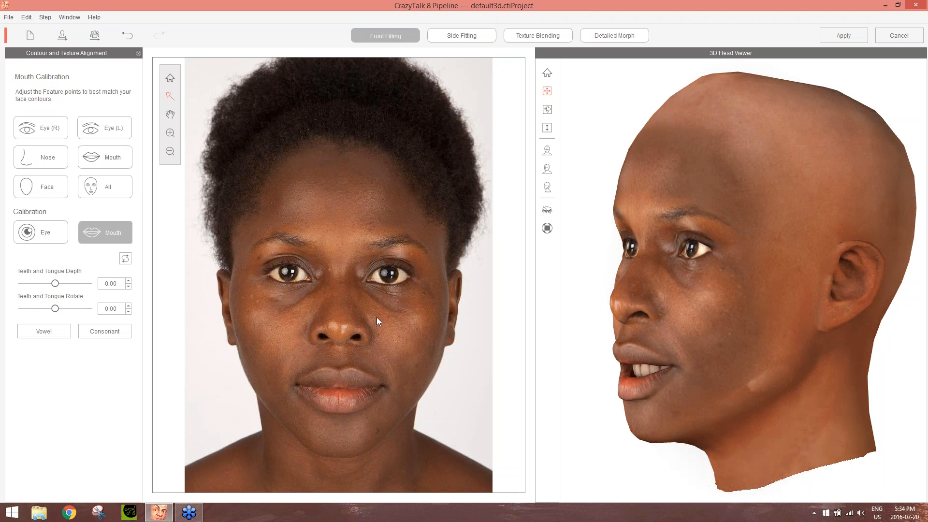
pyautogui.click(57, 182)
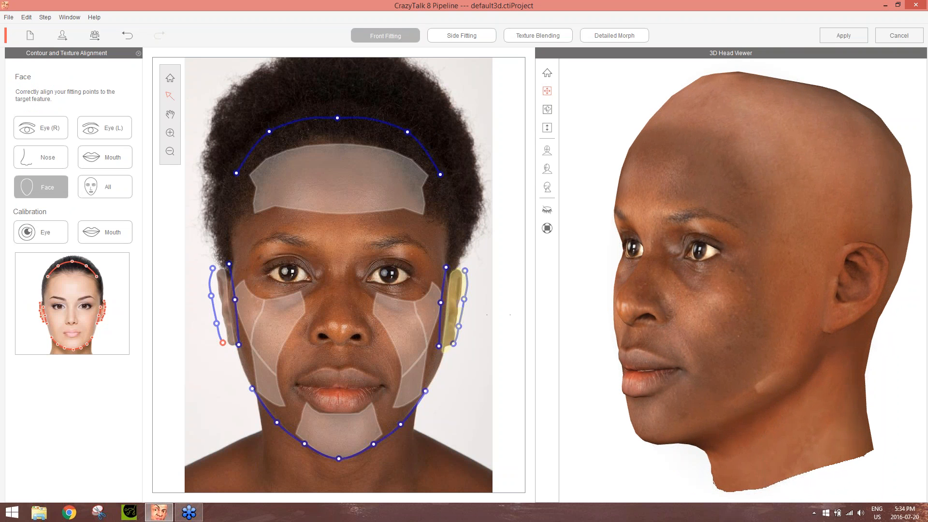
pyautogui.moveTo(427, 392); pyautogui.dragTo(425, 390)
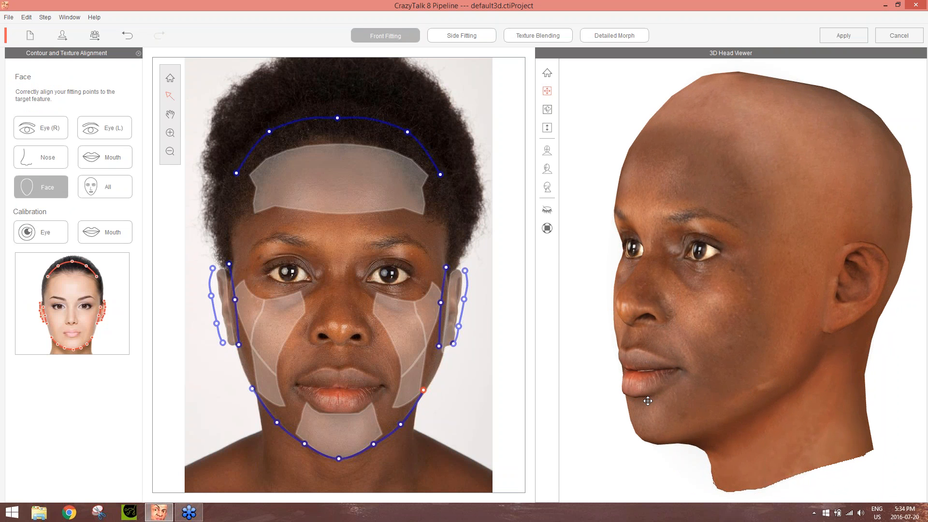
pyautogui.moveTo(645, 400); pyautogui.dragTo(919, 418)
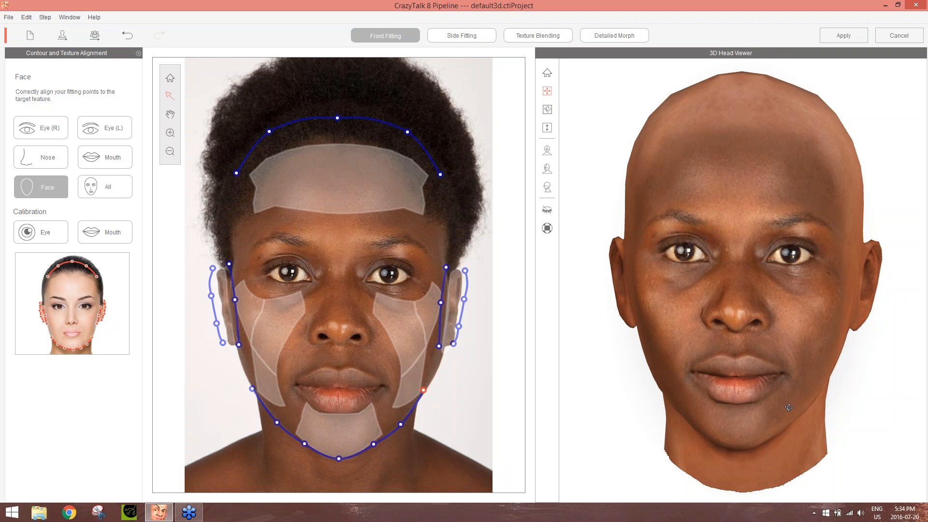
pyautogui.moveTo(848, 408); pyautogui.dragTo(868, 398)
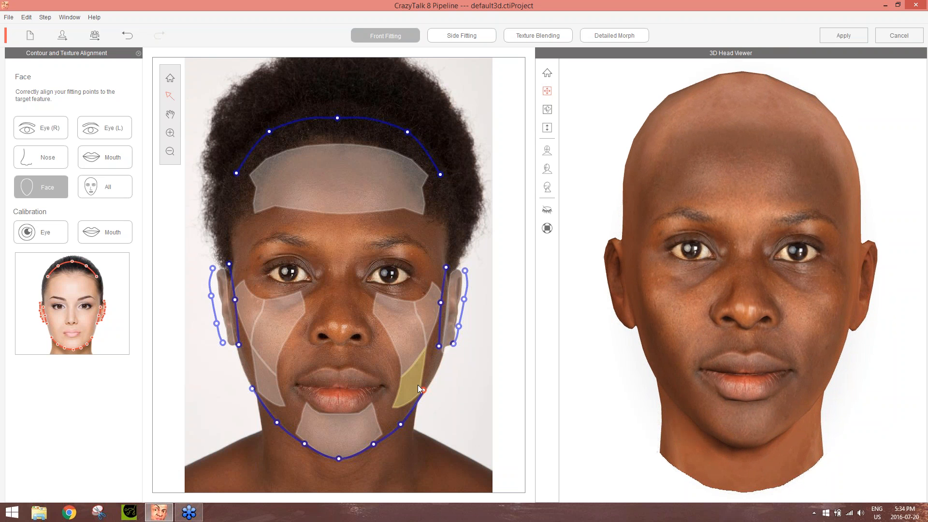
pyautogui.moveTo(424, 390); pyautogui.dragTo(423, 392)
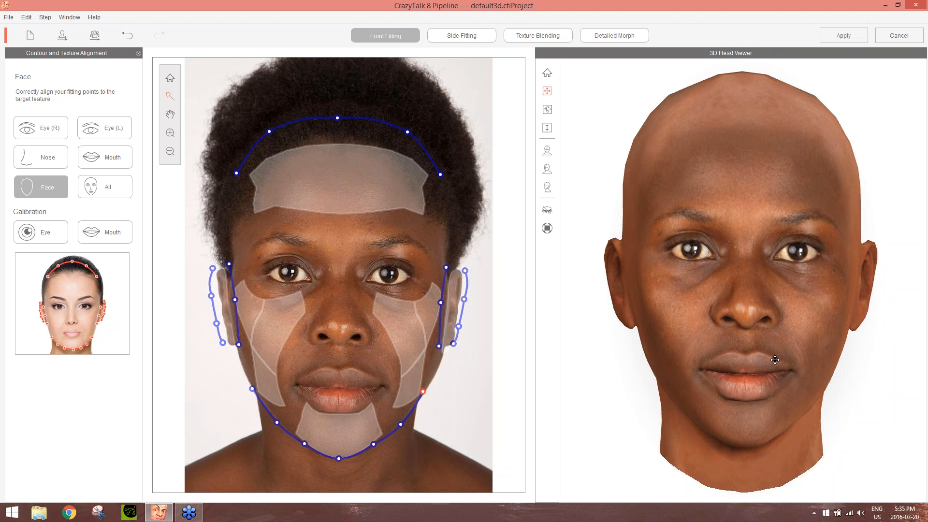
# Check the jaw seam on the turned 3D head and return to texture blending
pyautogui.moveTo(887, 364); pyautogui.dragTo(497, 387)
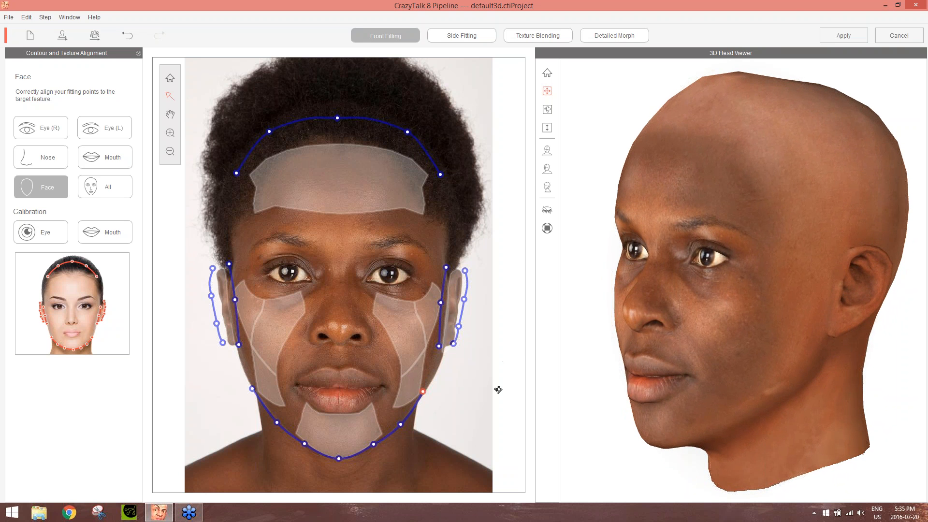
pyautogui.moveTo(762, 358); pyautogui.dragTo(699, 370)
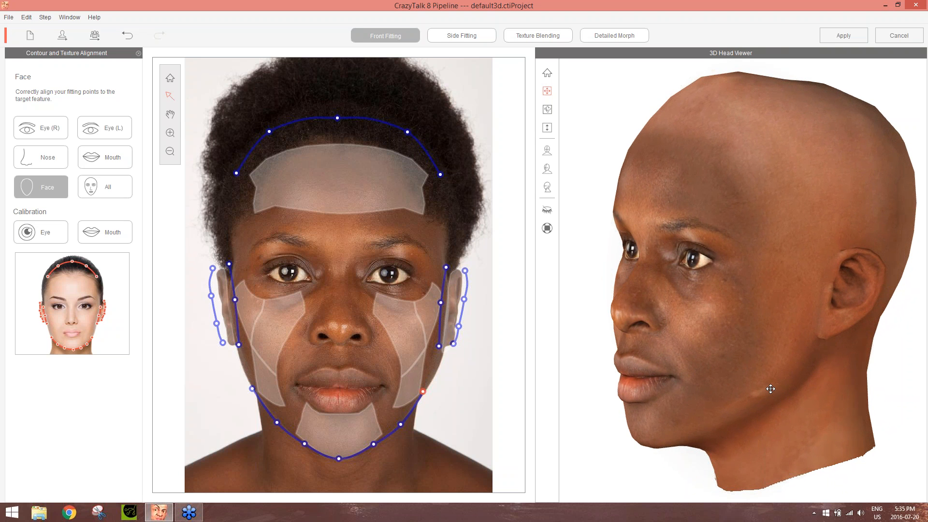
pyautogui.click(557, 37)
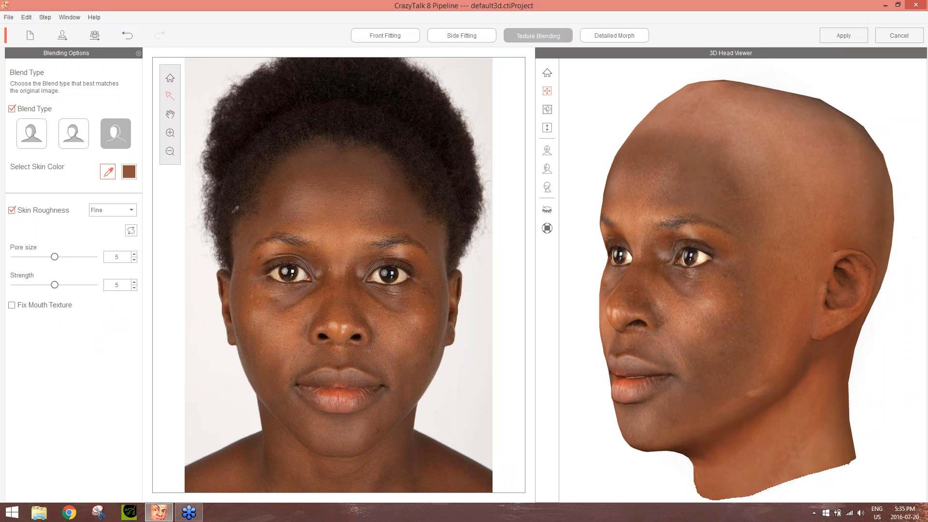
# Try the second blend type, apply the first blend type and check the texture on the turned 3D head
pyautogui.click(71, 135)
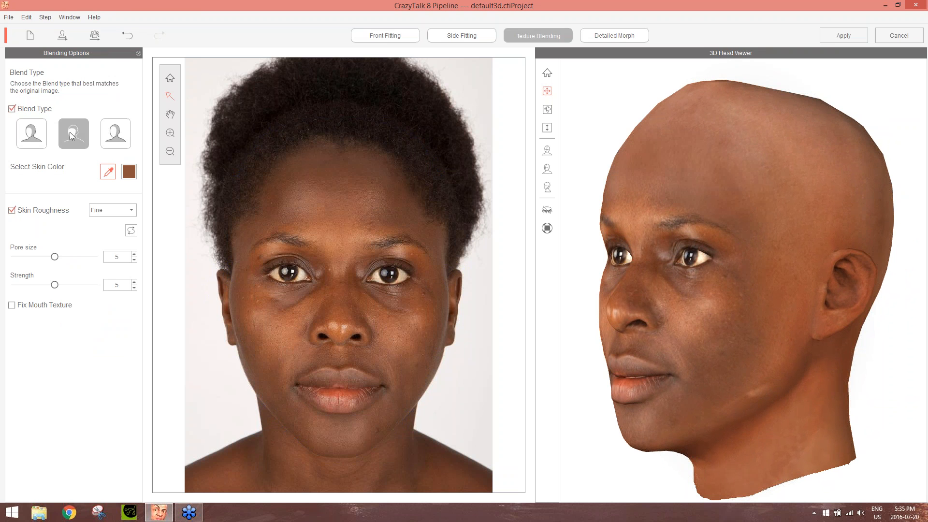
pyautogui.click(32, 134)
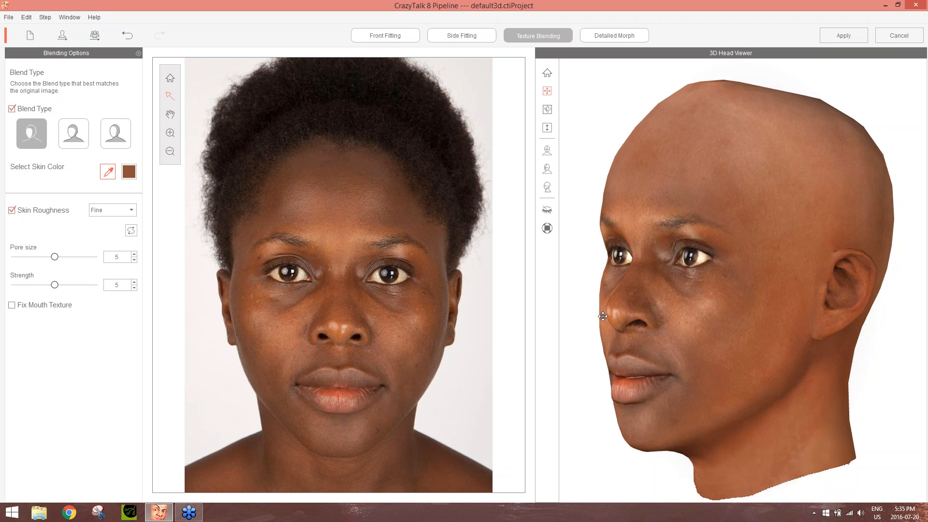
pyautogui.moveTo(603, 316); pyautogui.dragTo(925, 306, button='right')
pyautogui.moveTo(736, 194); pyautogui.dragTo(572, 242, button='right')
pyautogui.scroll(2, 783, 326)
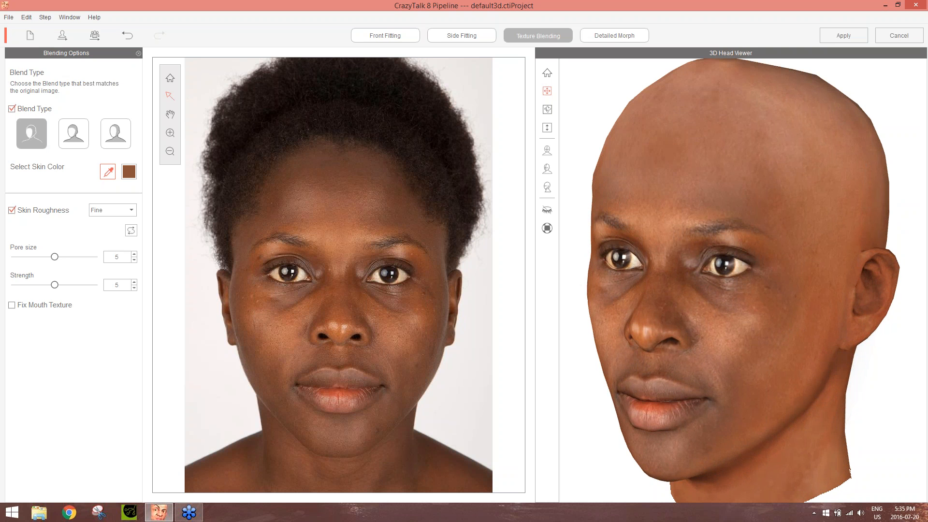
# Sample a new skin color from the portrait photo, trying the forehead and the lips, and check the blend on the 3D head up close
pyautogui.click(107, 173)
pyautogui.click(395, 220)
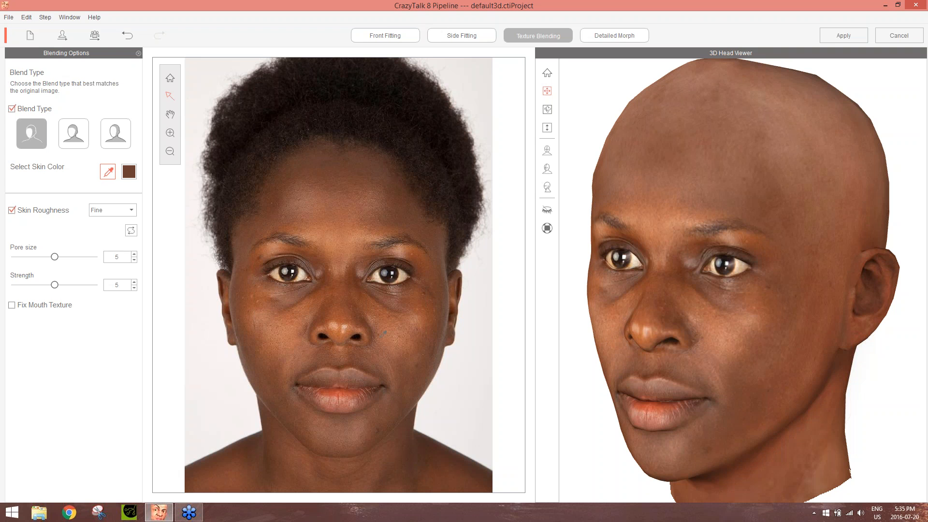
pyautogui.click(336, 388)
pyautogui.moveTo(628, 328); pyautogui.dragTo(853, 326)
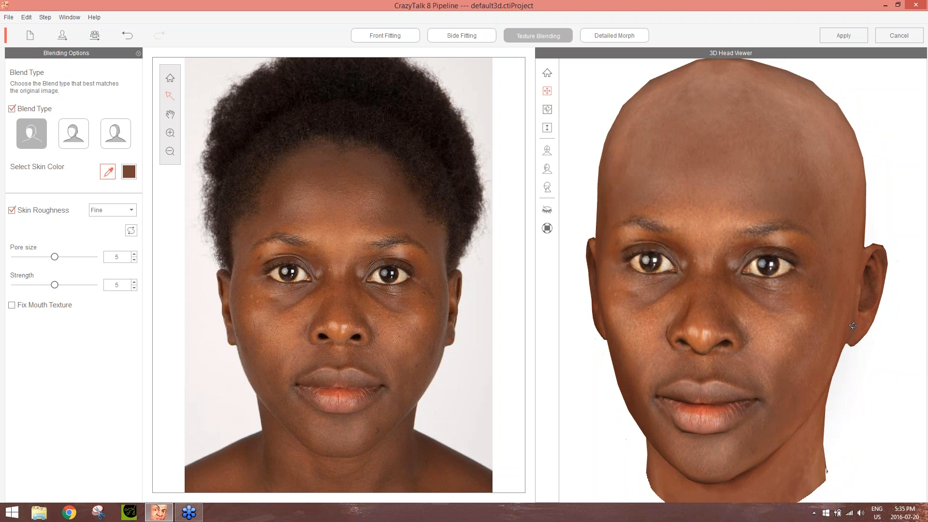
pyautogui.scroll(2, 829, 350)
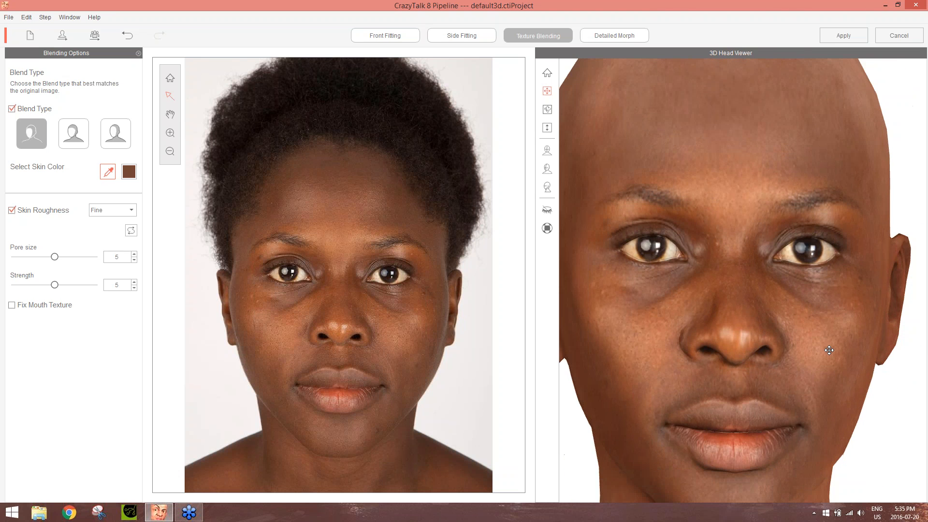
pyautogui.scroll(2, 830, 350)
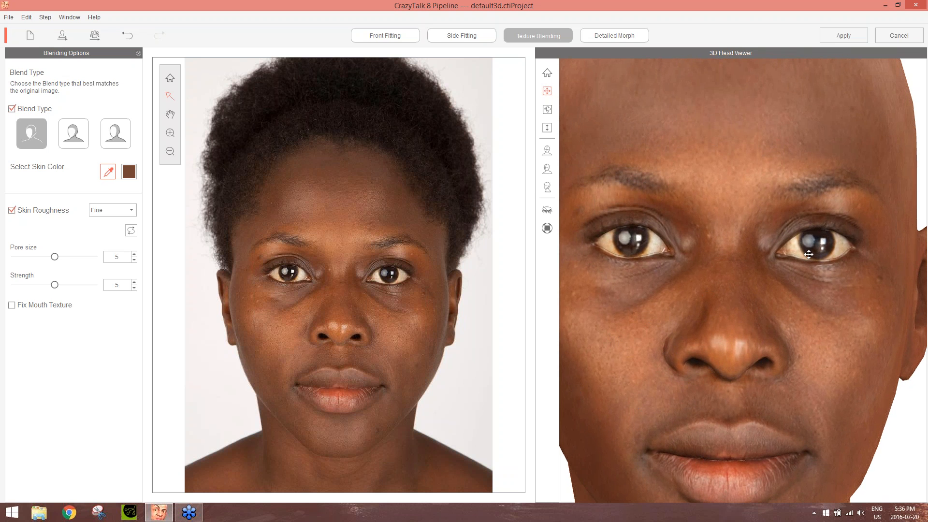
pyautogui.moveTo(841, 282); pyautogui.dragTo(511, 284, button='right')
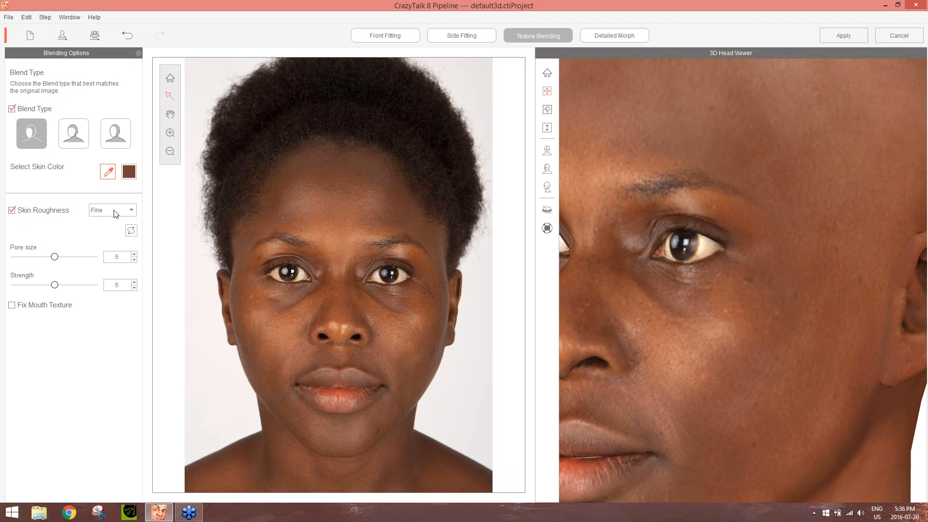
# Set the skin roughness to Rough with strength 10 and pore size 1, and inspect the skin on the 3D head
pyautogui.click(131, 211)
pyautogui.click(114, 227)
pyautogui.moveTo(56, 285); pyautogui.dragTo(124, 284)
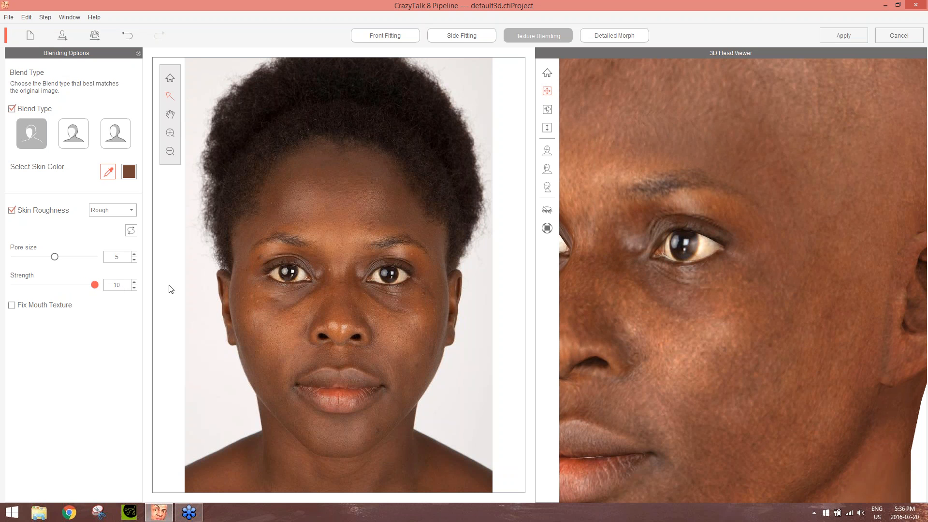
pyautogui.scroll(-1, 797, 272)
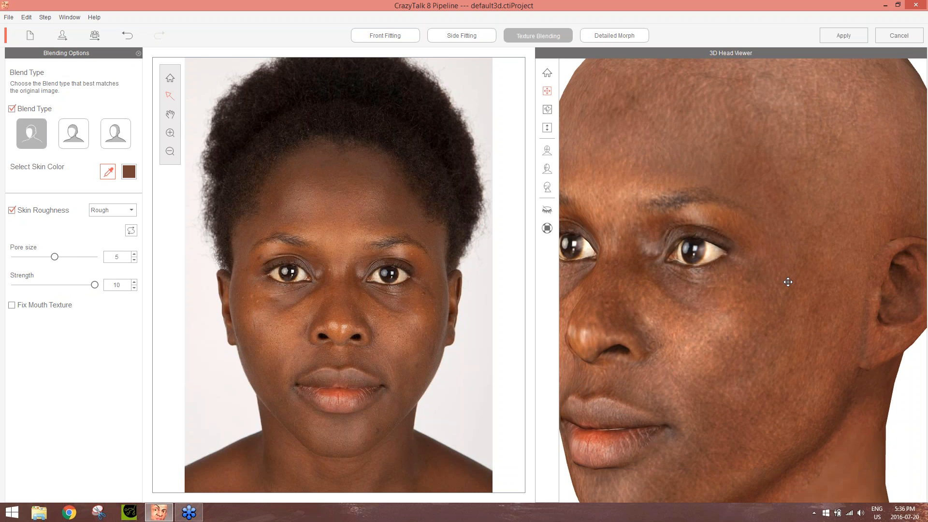
pyautogui.moveTo(54, 257); pyautogui.dragTo(27, 262)
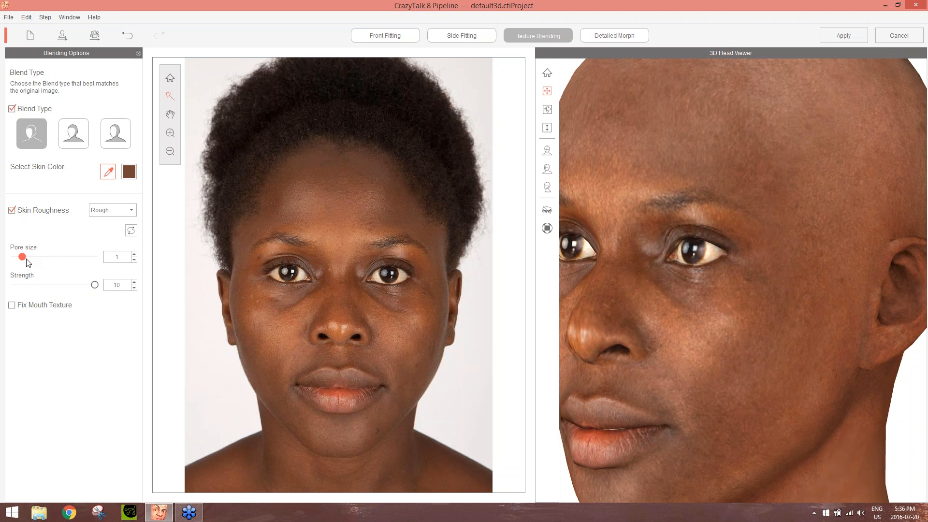
pyautogui.moveTo(659, 321); pyautogui.dragTo(872, 279)
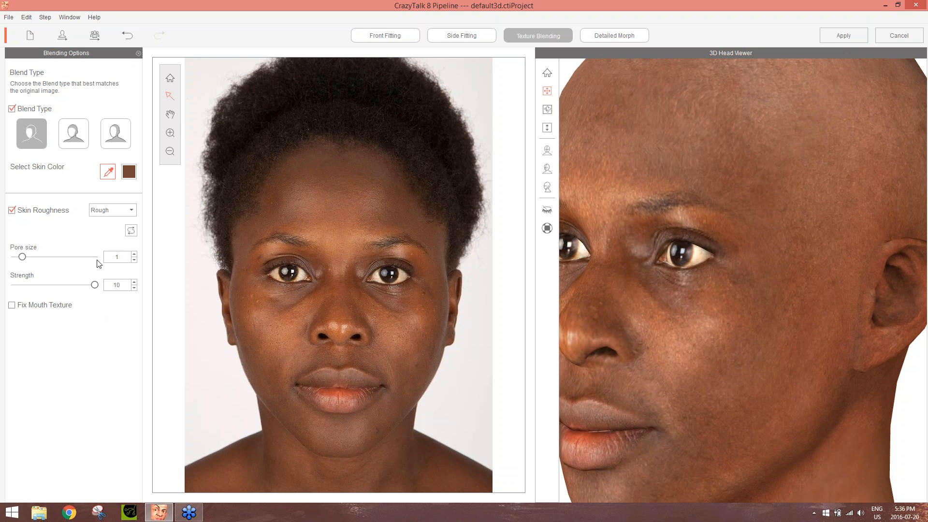
# Set the skin roughness to Fine and the pore size to 3
pyautogui.click(130, 209)
pyautogui.click(122, 224)
pyautogui.moveTo(22, 257); pyautogui.dragTo(56, 258)
pyautogui.moveTo(58, 266); pyautogui.dragTo(39, 271)
# Turn the 3D head to the front, switch its preview resolution to high and inspect the skin from an angle
pyautogui.moveTo(632, 294); pyautogui.dragTo(853, 302, button='right')
pyautogui.moveTo(715, 304); pyautogui.dragTo(795, 334, button='right')
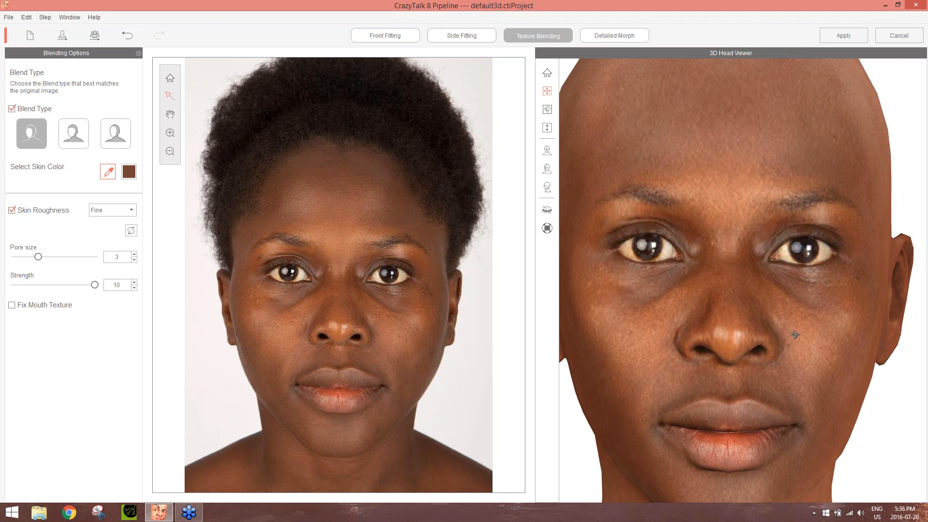
pyautogui.click(547, 232)
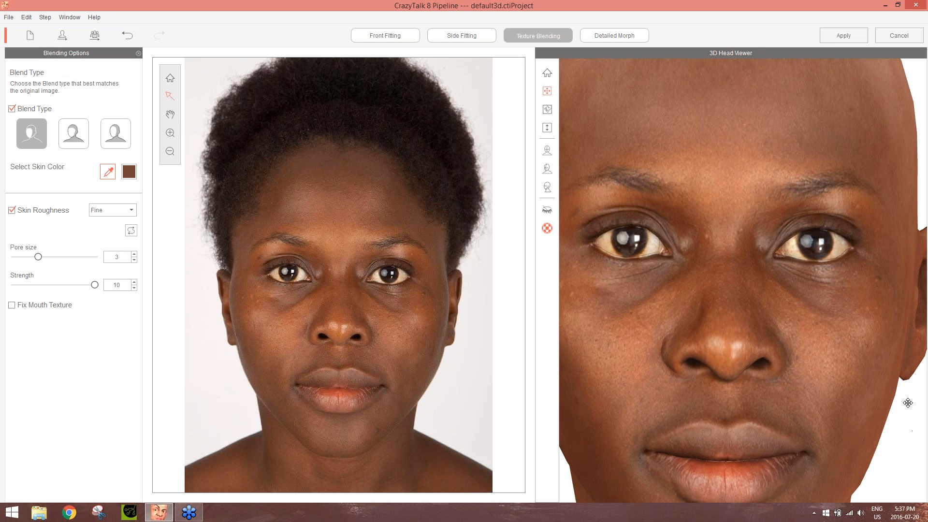
pyautogui.moveTo(902, 376); pyautogui.dragTo(696, 384)
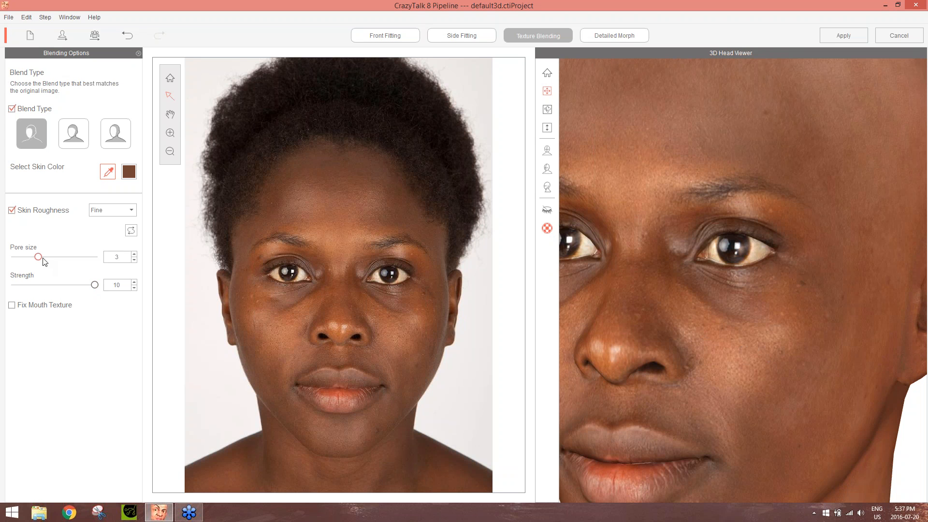
# Try larger pore sizes, set the skin roughness to Rough with pore size 2, and compare the skin near and far
pyautogui.moveTo(39, 258); pyautogui.dragTo(95, 257)
pyautogui.moveTo(98, 258); pyautogui.dragTo(65, 271)
pyautogui.click(109, 212)
pyautogui.click(108, 224)
pyautogui.moveTo(63, 257); pyautogui.dragTo(32, 261)
pyautogui.scroll(-5, 683, 300)
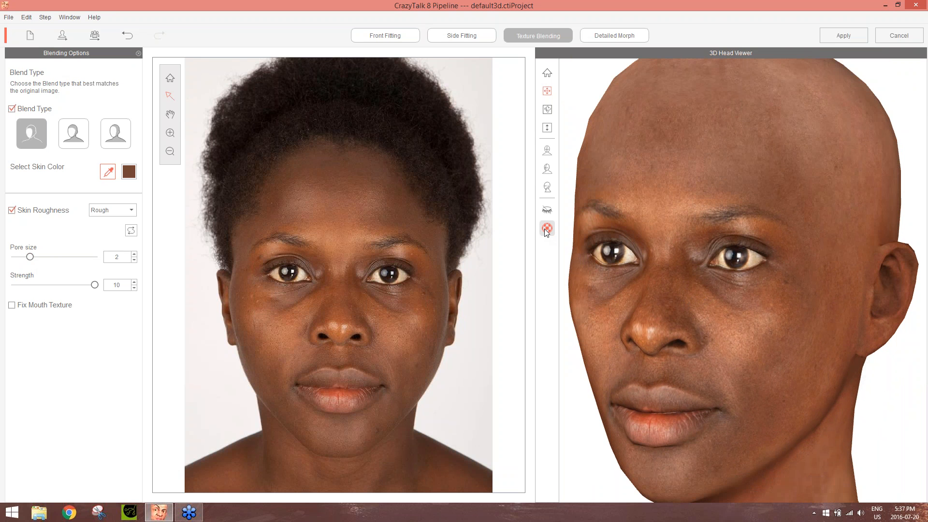
pyautogui.scroll(5, 762, 374)
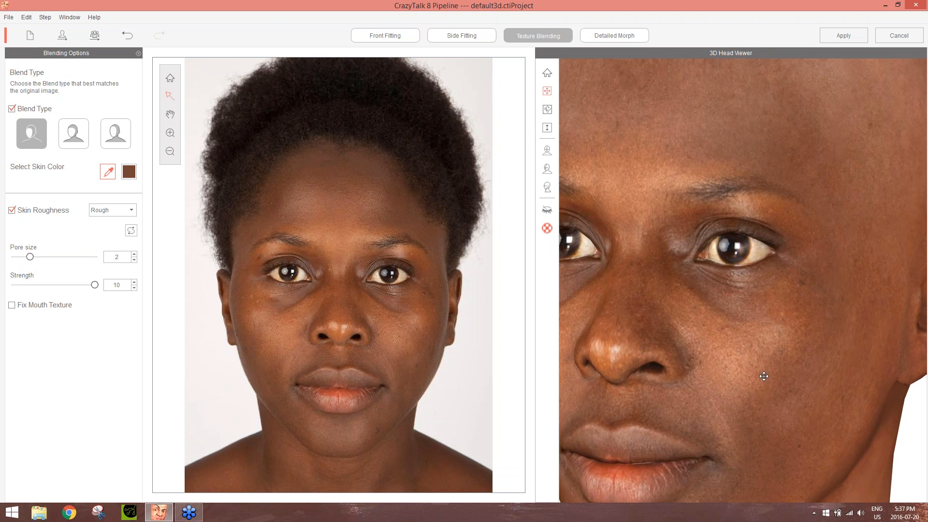
pyautogui.scroll(-2, 759, 373)
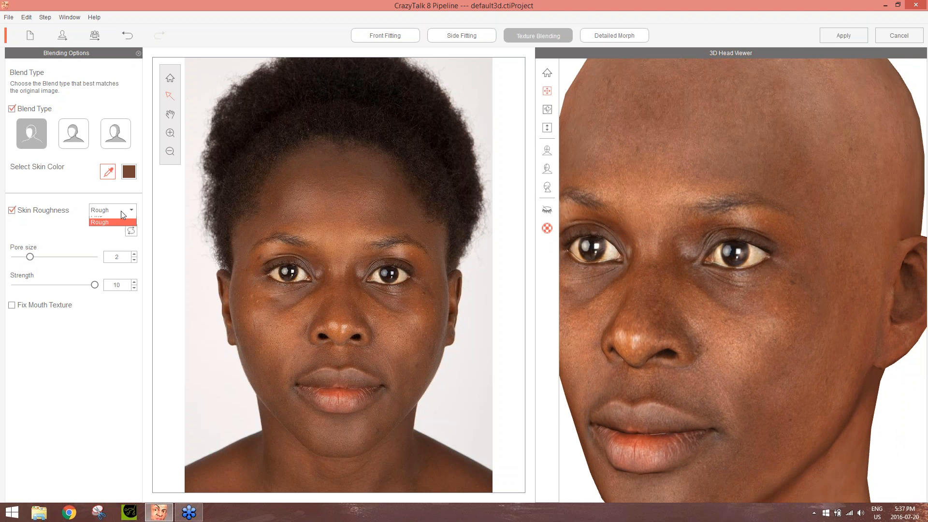
# Return the skin roughness to Fine and check the whole head from the front
pyautogui.click(112, 226)
pyautogui.moveTo(888, 386); pyautogui.dragTo(927, 338, button='right')
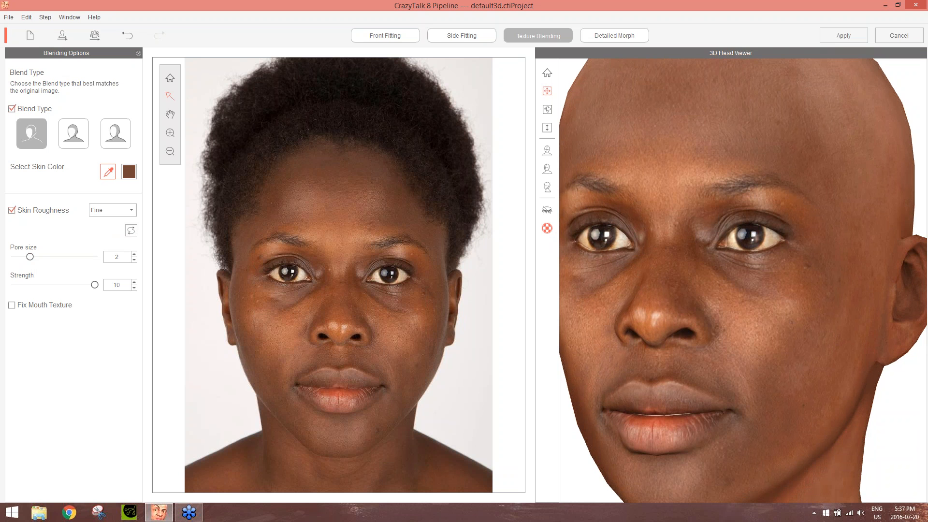
pyautogui.moveTo(656, 179); pyautogui.dragTo(809, 237, button='right')
pyautogui.scroll(-2, 809, 237)
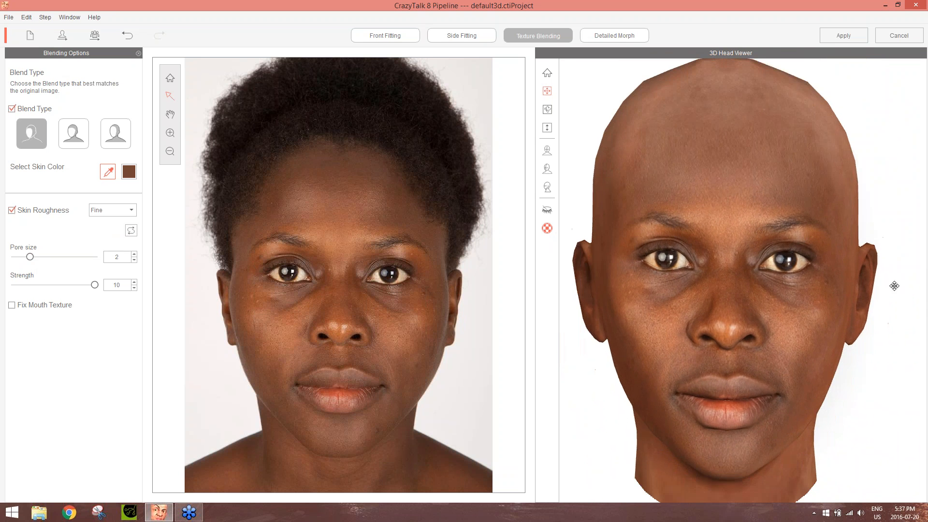
pyautogui.moveTo(894, 286)
pyautogui.mouseDown(button='right')
pyautogui.moveTo(559, 268)
pyautogui.moveTo(903, 271)
pyautogui.mouseUp(button='right')
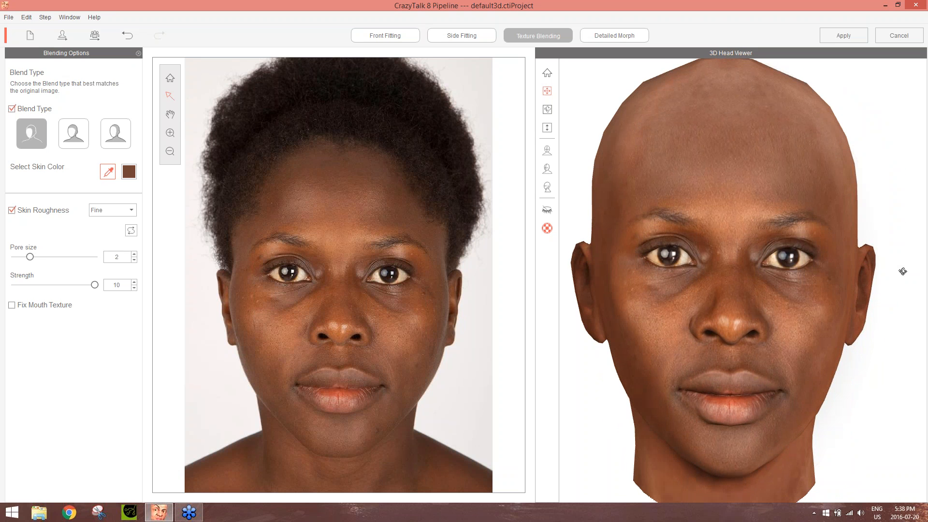
# Go to the detailed morph stage and turn the 3D head to face front
pyautogui.click(630, 37)
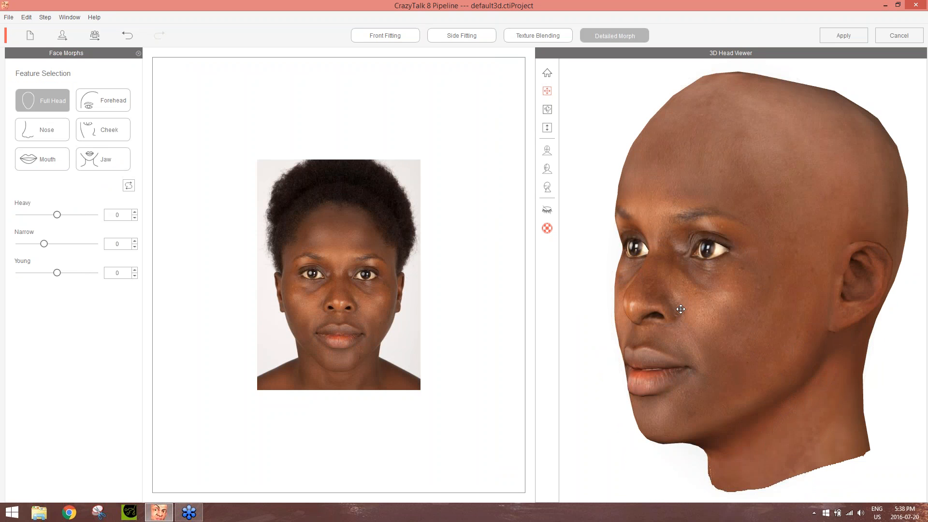
pyautogui.moveTo(617, 286); pyautogui.dragTo(925, 284)
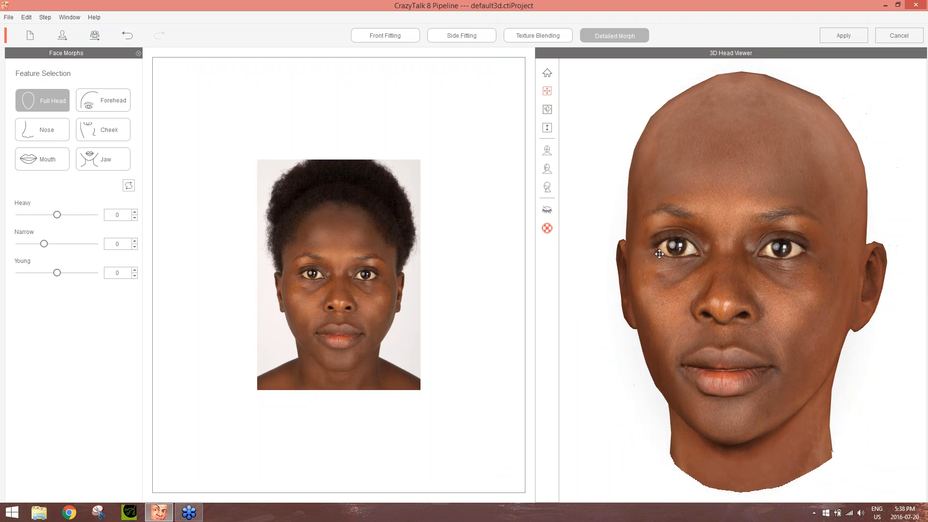
pyautogui.moveTo(659, 254); pyautogui.dragTo(746, 262, button='right')
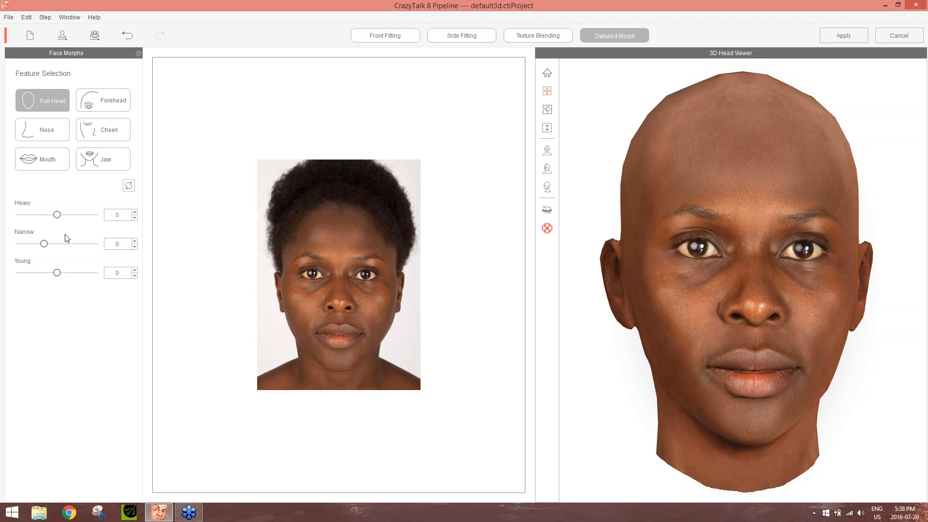
# Try the full head's Heavy morph at 100 and -52 from different angles, and set it to 3
pyautogui.moveTo(59, 215); pyautogui.dragTo(98, 218)
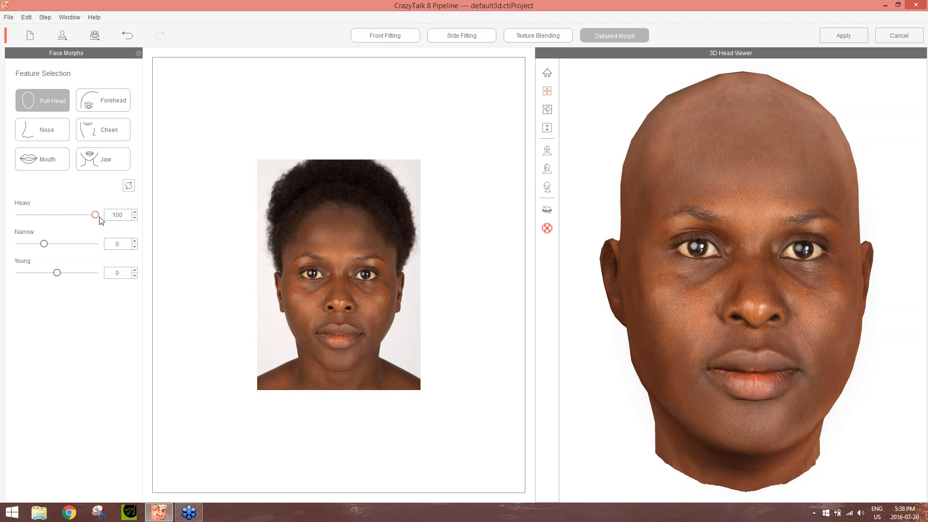
pyautogui.moveTo(851, 333); pyautogui.dragTo(459, 326)
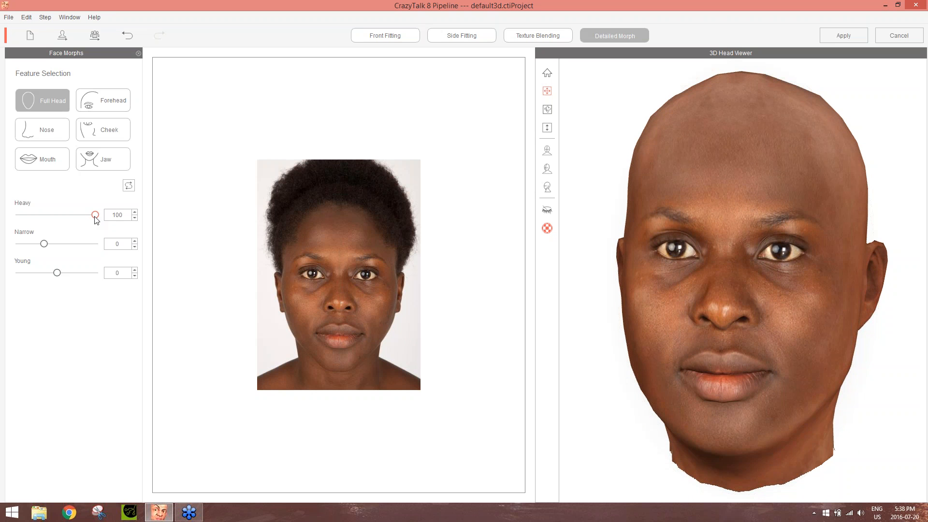
pyautogui.moveTo(95, 217); pyautogui.dragTo(38, 219)
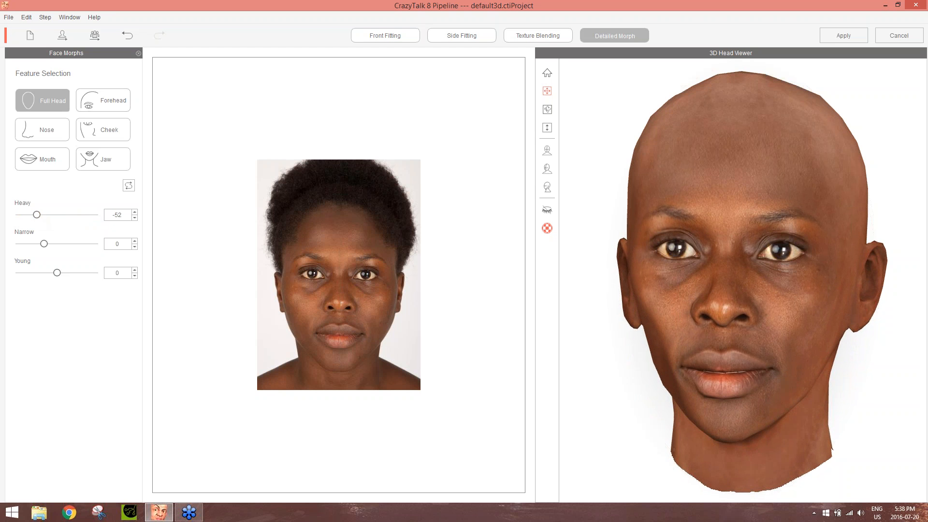
pyautogui.moveTo(667, 352); pyautogui.dragTo(737, 350)
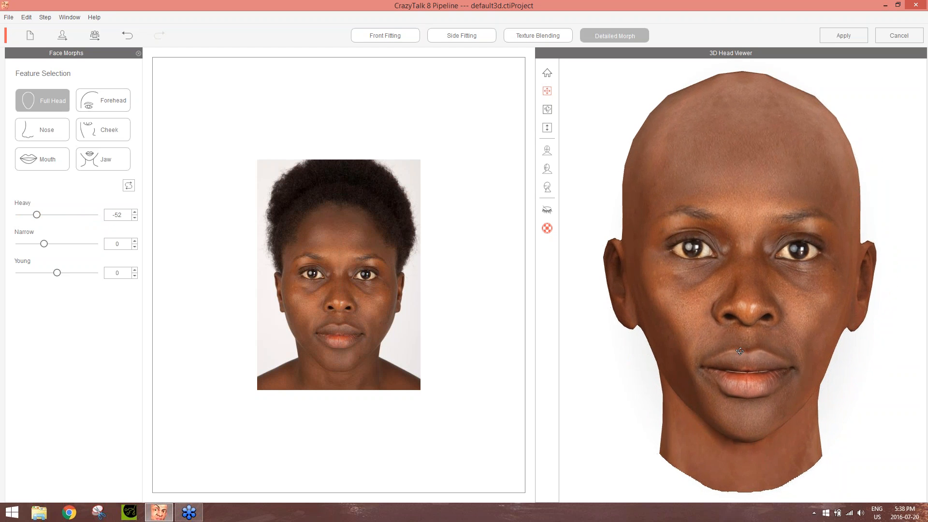
pyautogui.moveTo(37, 215); pyautogui.dragTo(63, 219)
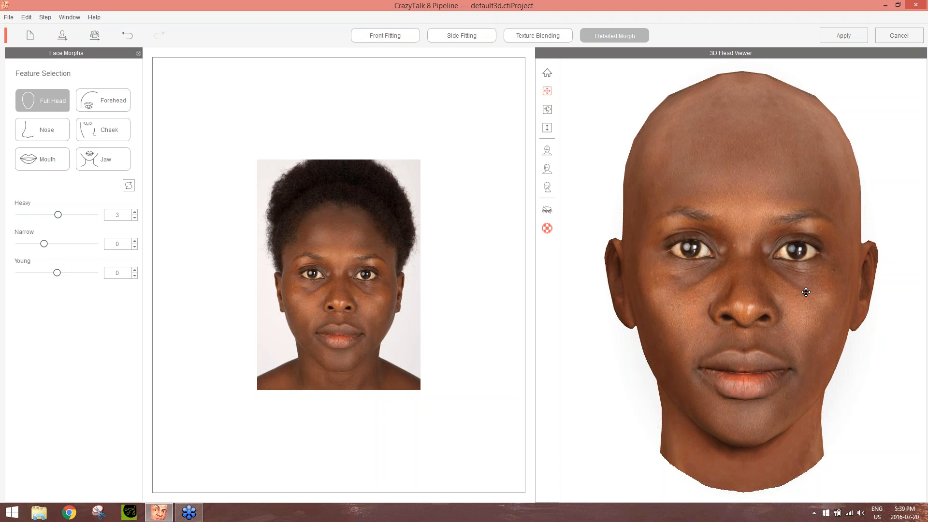
# Set the full head's Narrow morph to 6, try Young at 100 and set it to 5
pyautogui.click(45, 245)
pyautogui.moveTo(54, 248)
pyautogui.mouseDown()
pyautogui.moveTo(120, 245)
pyautogui.moveTo(3, 253)
pyautogui.moveTo(48, 245)
pyautogui.mouseUp()
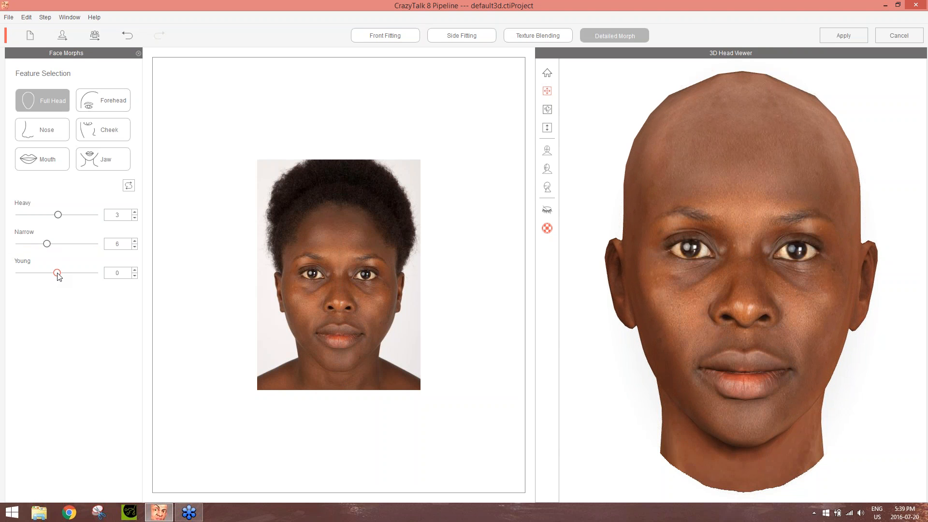
pyautogui.moveTo(58, 273); pyautogui.dragTo(119, 299)
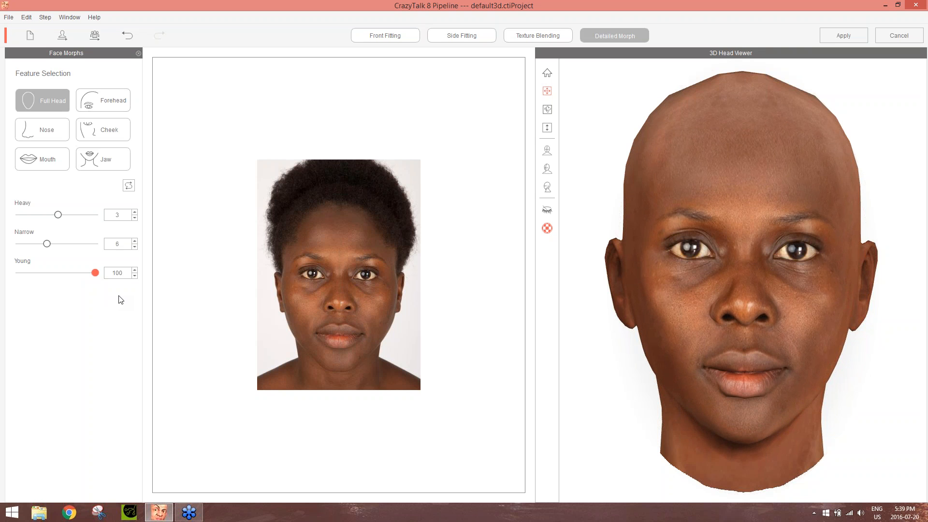
pyautogui.moveTo(121, 300); pyautogui.dragTo(61, 299)
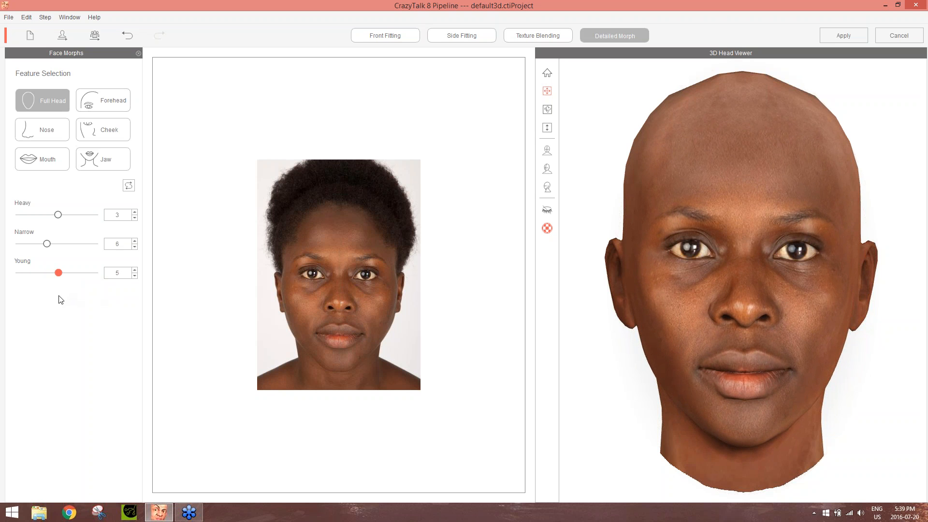
# In the forehead morphs, view the head in profile and set Brow Depth to 32 and Cranium Slope to 9
pyautogui.click(101, 100)
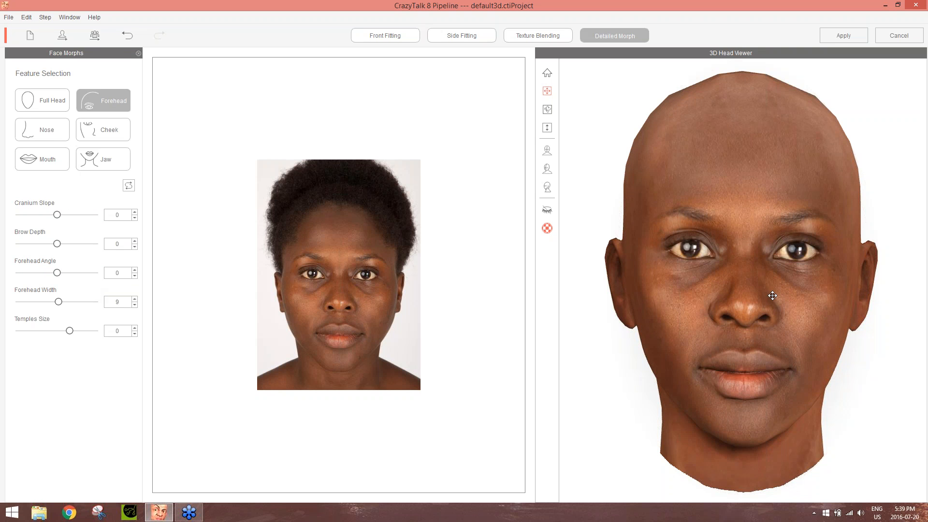
pyautogui.moveTo(835, 292); pyautogui.dragTo(145, 270)
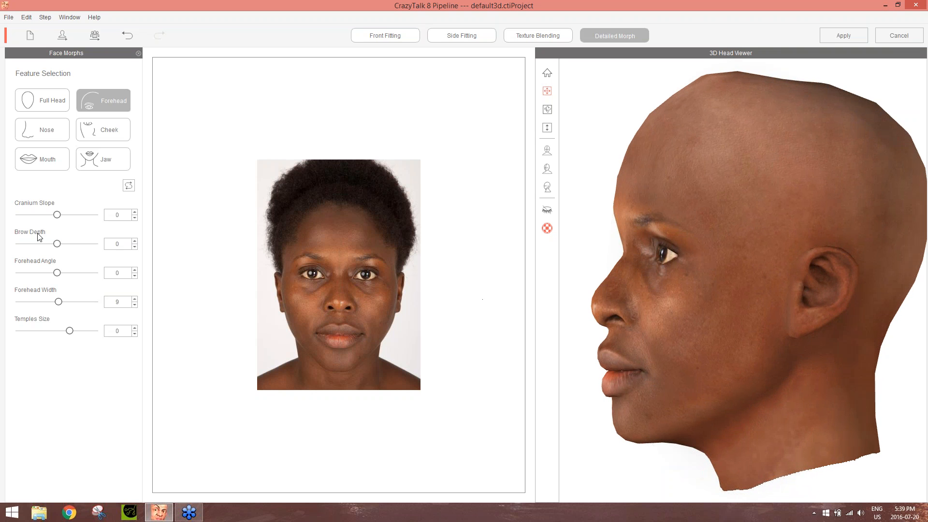
pyautogui.moveTo(57, 243)
pyautogui.mouseDown()
pyautogui.moveTo(124, 244)
pyautogui.moveTo(11, 257)
pyautogui.moveTo(63, 250)
pyautogui.mouseUp()
pyautogui.moveTo(59, 218)
pyautogui.mouseDown()
pyautogui.moveTo(90, 215)
pyautogui.moveTo(61, 221)
pyautogui.mouseUp()
# Turn the head back to the front and set the forehead's Temples Size to -32
pyautogui.moveTo(592, 263); pyautogui.dragTo(648, 291)
pyautogui.moveTo(648, 292); pyautogui.dragTo(697, 290, button='right')
pyautogui.moveTo(70, 332); pyautogui.dragTo(38, 347)
pyautogui.moveTo(34, 351); pyautogui.dragTo(52, 350)
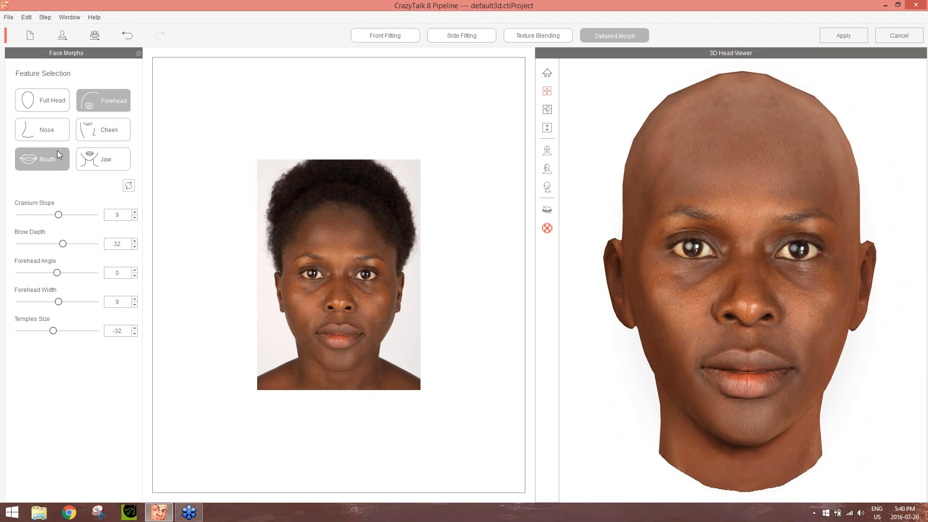
# In the nose morphs, set Nose Tip Slope to 1 and Nose Bridge Width to -35, checking the head from different angles
pyautogui.click(53, 133)
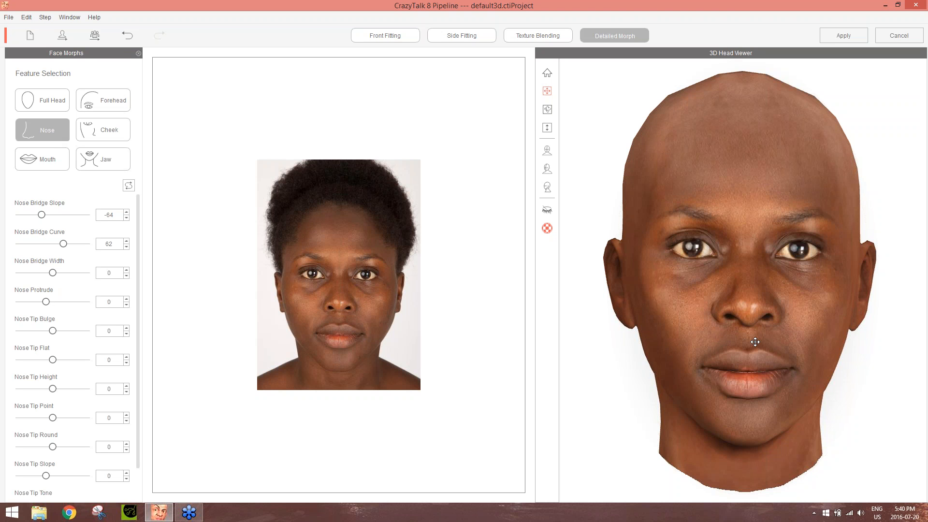
pyautogui.moveTo(787, 315); pyautogui.dragTo(175, 323)
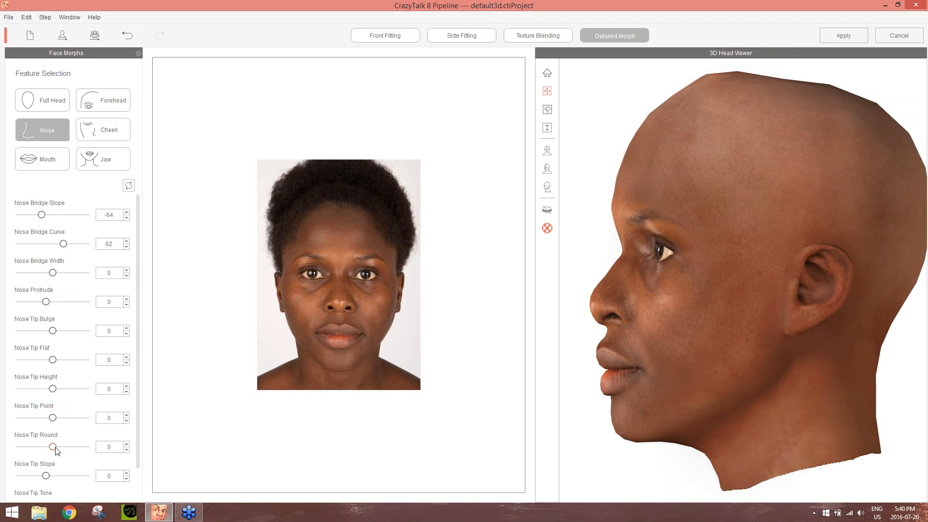
pyautogui.moveTo(51, 478)
pyautogui.mouseDown()
pyautogui.moveTo(82, 478)
pyautogui.moveTo(22, 481)
pyautogui.moveTo(53, 484)
pyautogui.mouseUp()
pyautogui.moveTo(615, 321); pyautogui.dragTo(705, 347, button='right')
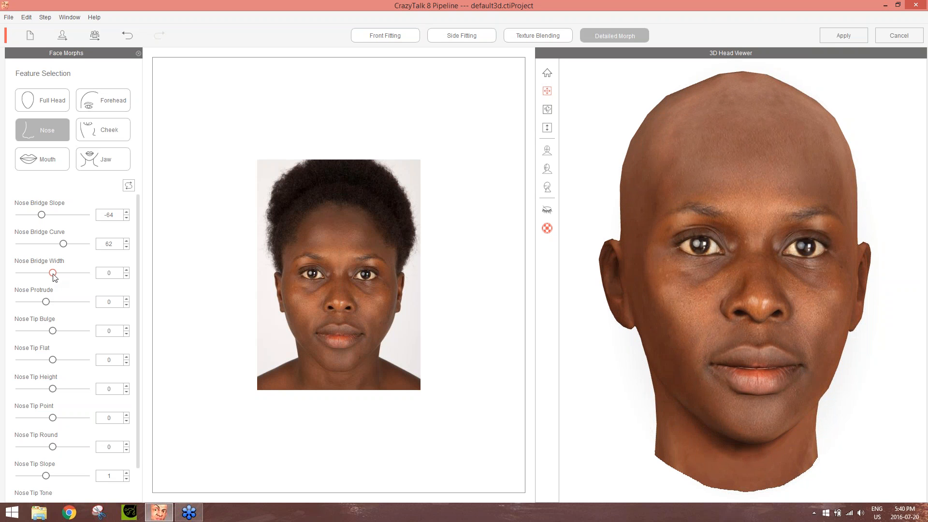
pyautogui.moveTo(52, 273); pyautogui.dragTo(46, 295)
pyautogui.moveTo(812, 335); pyautogui.dragTo(712, 347)
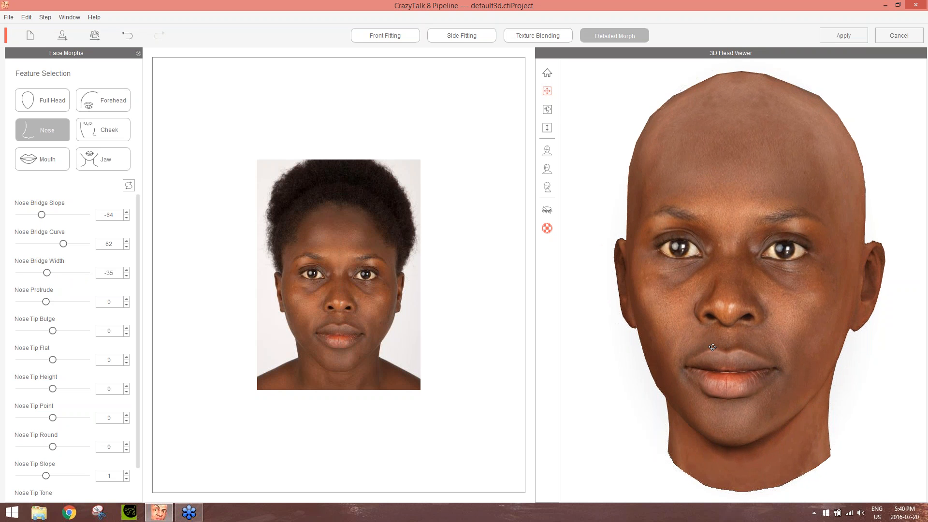
# In the cheek morphs, slightly raise Cheek Bones Height and check the face from a slight angle
pyautogui.click(108, 134)
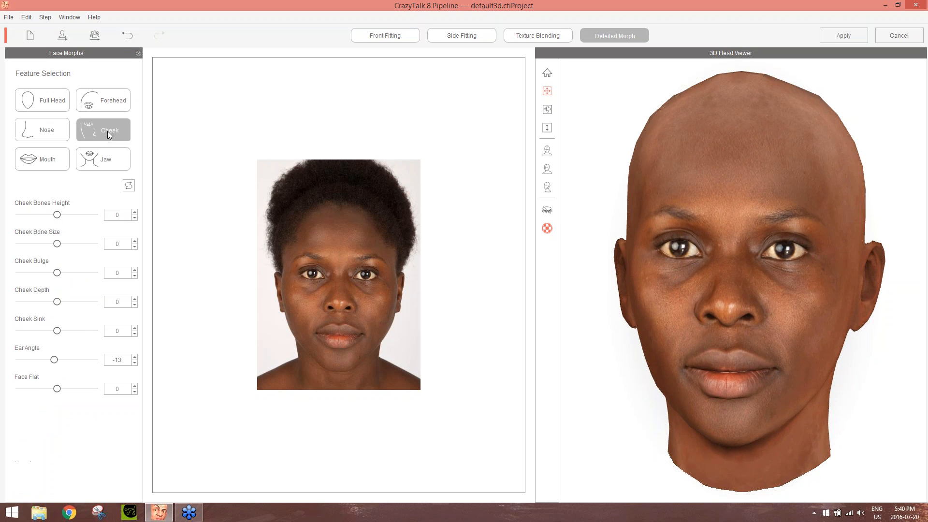
pyautogui.moveTo(746, 370); pyautogui.dragTo(778, 369, button='right')
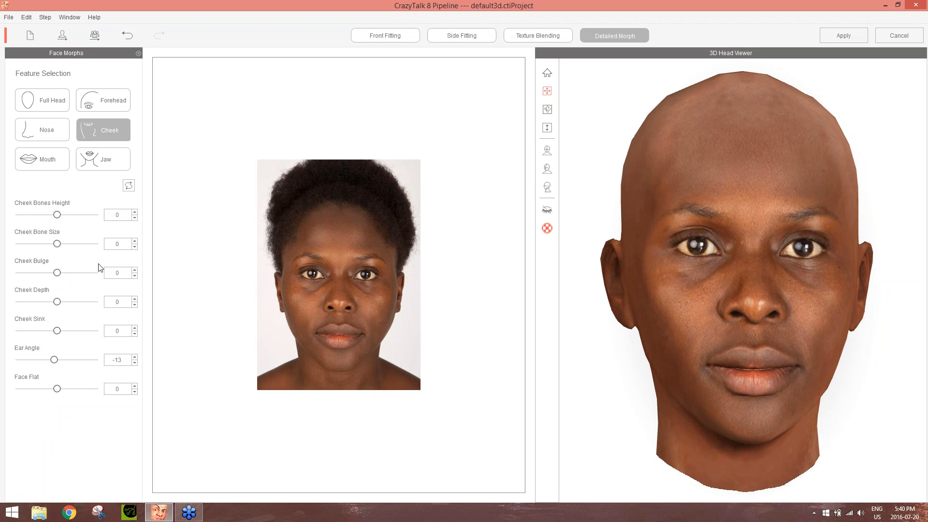
pyautogui.moveTo(57, 215)
pyautogui.mouseDown()
pyautogui.moveTo(72, 216)
pyautogui.moveTo(61, 223)
pyautogui.mouseUp()
pyautogui.moveTo(754, 290); pyautogui.dragTo(720, 291, button='right')
# In the jaw morphs, set Jaw Angle to -20 with the head turned to a three-quarter view
pyautogui.click(39, 163)
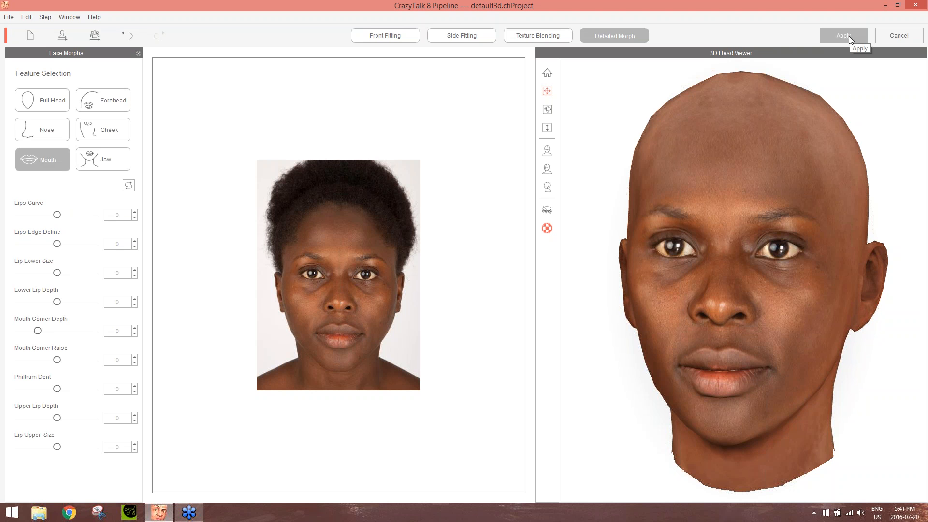
pyautogui.click(95, 158)
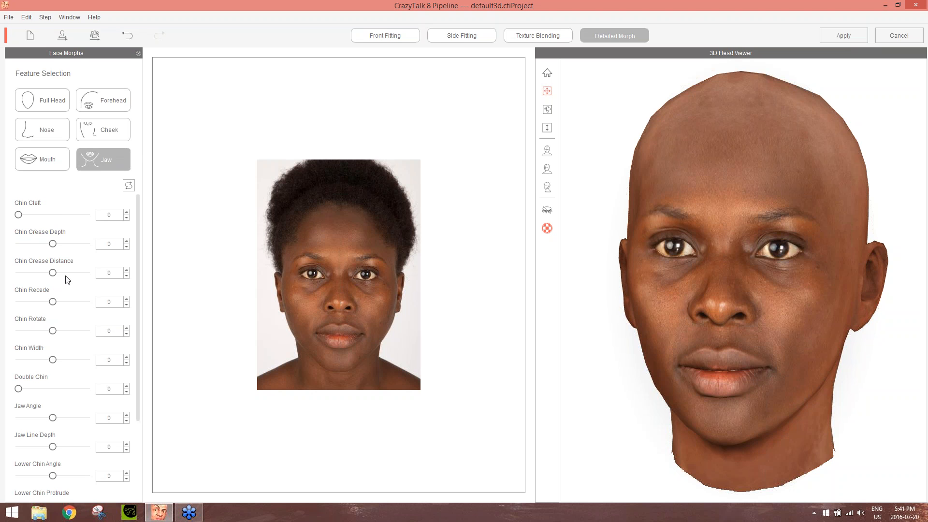
pyautogui.moveTo(642, 321); pyautogui.dragTo(716, 317)
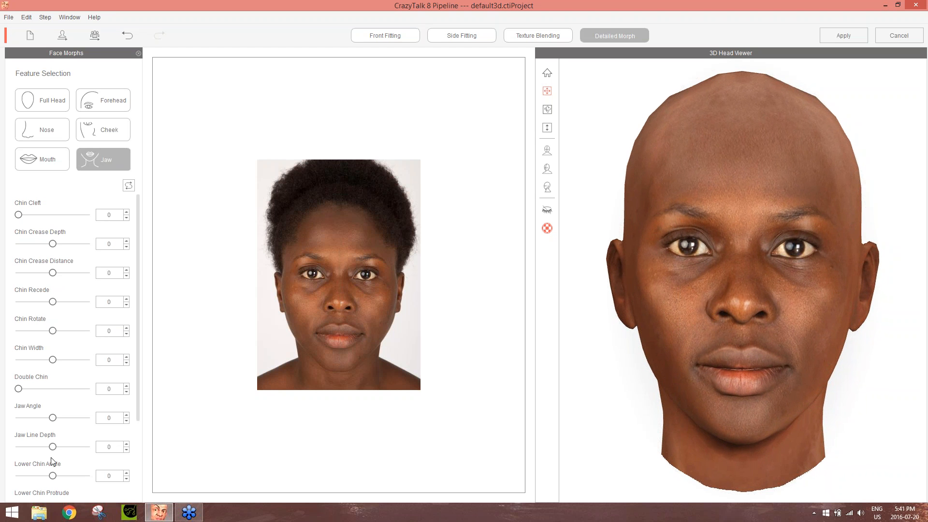
pyautogui.moveTo(676, 387); pyautogui.dragTo(545, 355)
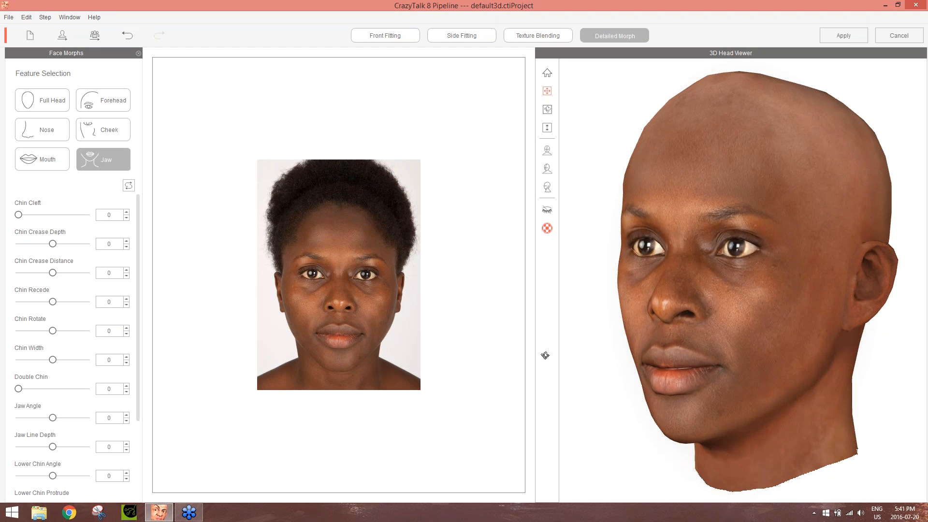
pyautogui.moveTo(52, 417)
pyautogui.mouseDown()
pyautogui.moveTo(107, 417)
pyautogui.moveTo(5, 431)
pyautogui.moveTo(57, 422)
pyautogui.moveTo(49, 431)
pyautogui.moveTo(28, 428)
pyautogui.moveTo(70, 430)
pyautogui.moveTo(20, 429)
pyautogui.moveTo(54, 427)
pyautogui.moveTo(36, 432)
pyautogui.moveTo(46, 426)
pyautogui.mouseUp()
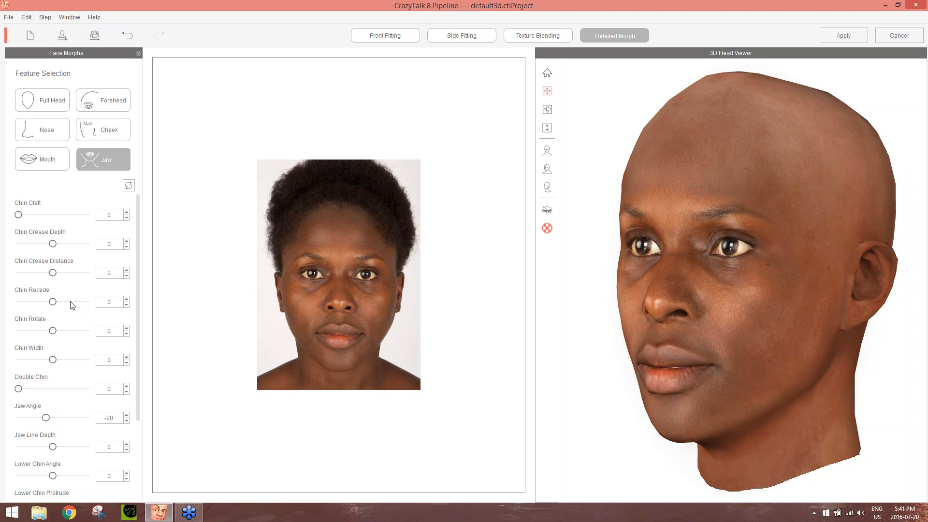
# View the head in profile and set the jaw's Chin Recede to -3
pyautogui.moveTo(720, 337); pyautogui.dragTo(556, 347)
pyautogui.moveTo(53, 302)
pyautogui.mouseDown()
pyautogui.moveTo(78, 303)
pyautogui.moveTo(26, 311)
pyautogui.moveTo(53, 315)
pyautogui.mouseUp()
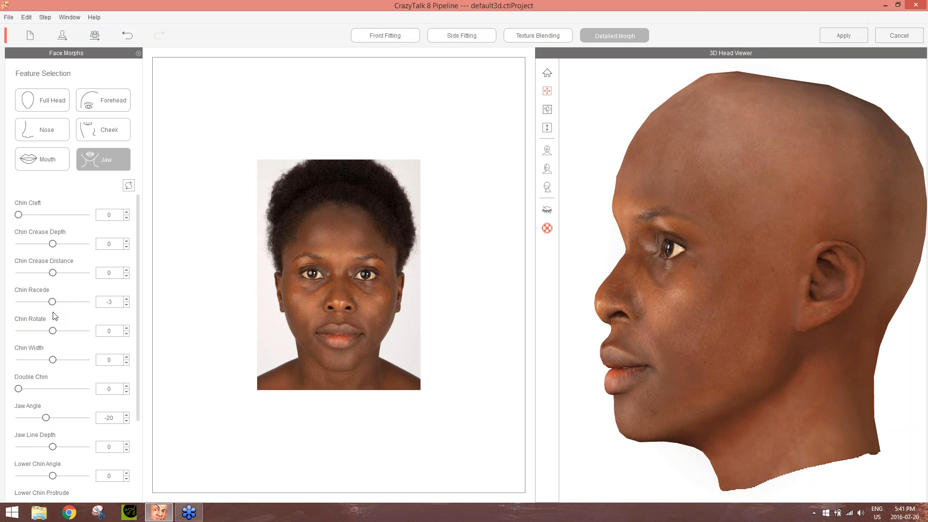
pyautogui.moveTo(635, 334); pyautogui.dragTo(691, 335, button='right')
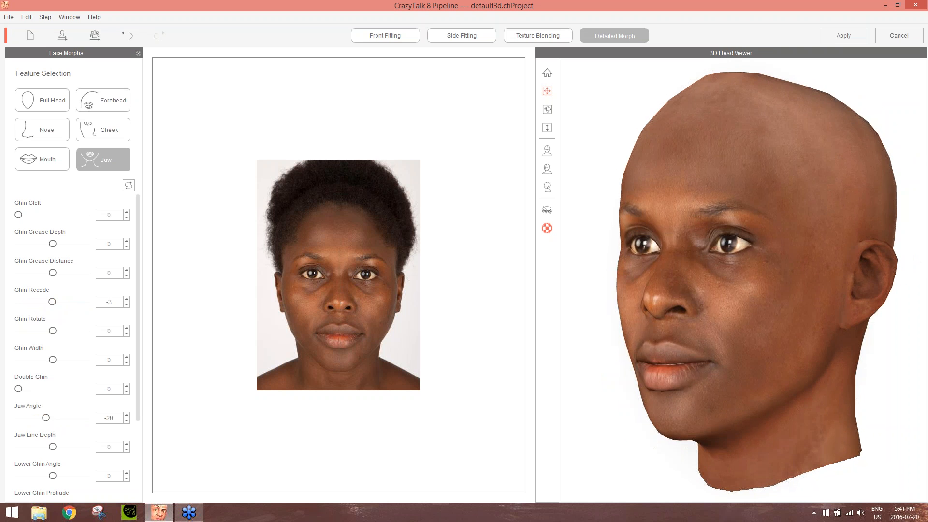
# Turn the head back to the front, look over the remaining jaw morphs, and apply the morphs to the actor without saving the project
pyautogui.moveTo(677, 253); pyautogui.dragTo(926, 313, button='right')
pyautogui.moveTo(686, 318); pyautogui.dragTo(730, 296, button='right')
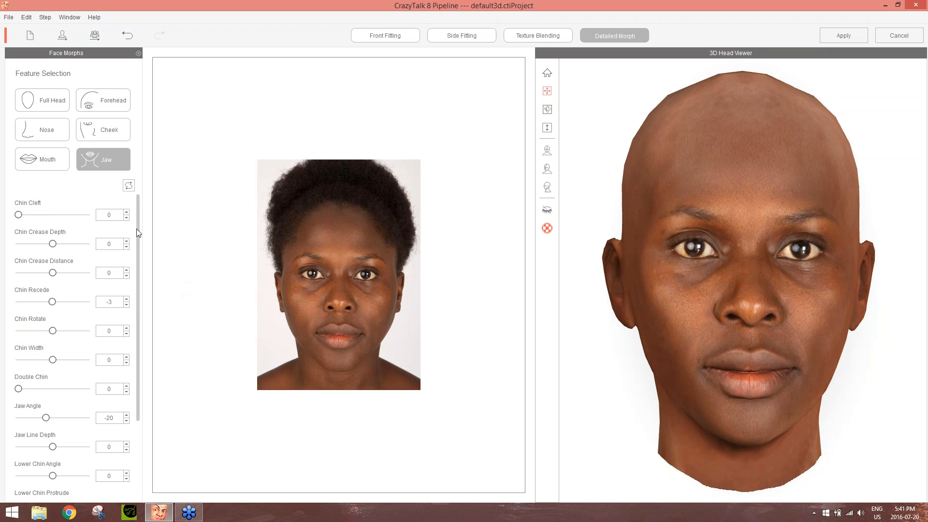
pyautogui.moveTo(137, 233); pyautogui.dragTo(130, 385)
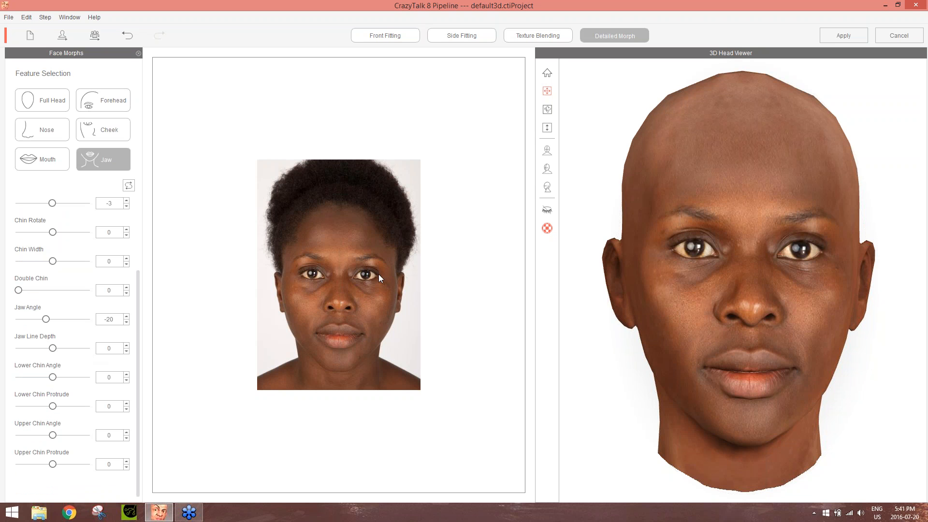
pyautogui.moveTo(845, 266); pyautogui.dragTo(873, 267, button='right')
pyautogui.click(848, 34)
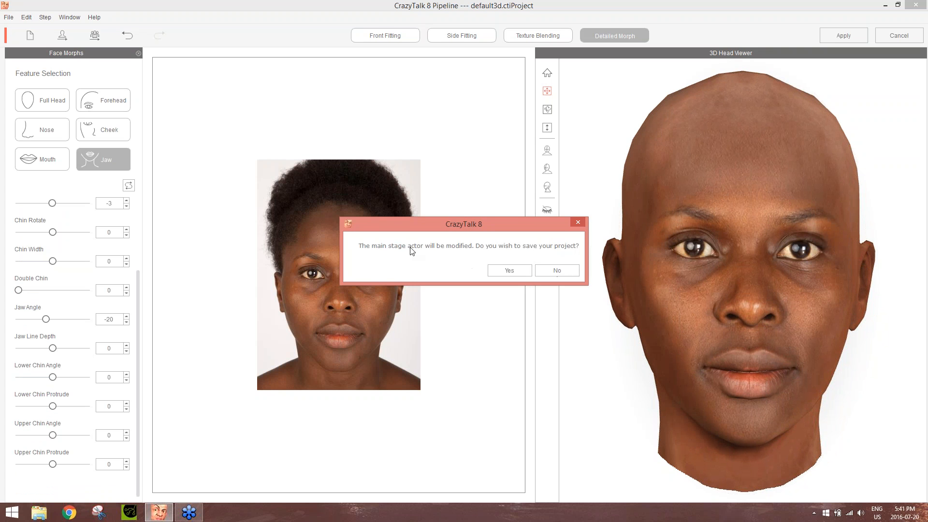
pyautogui.click(558, 271)
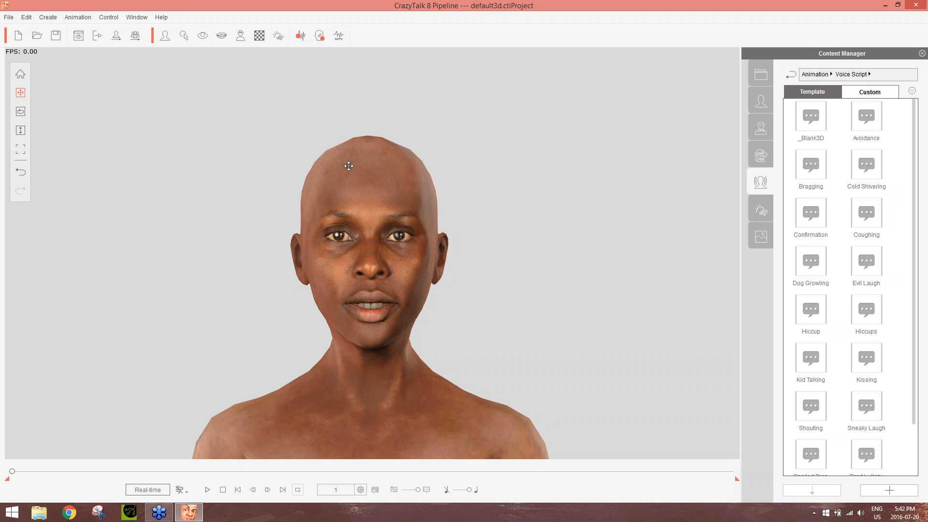
# Apply the Brown human eyes from the actor elements to the actor
pyautogui.click(761, 156)
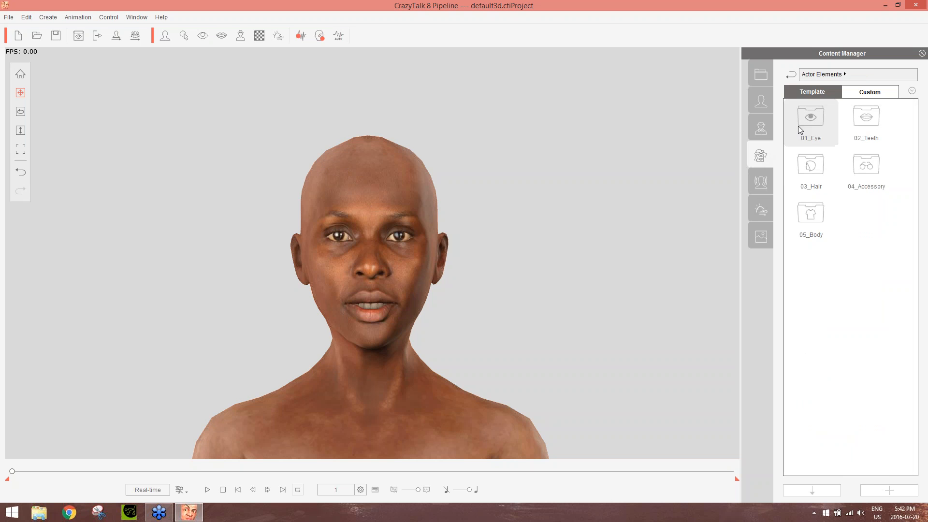
pyautogui.doubleClick(818, 122)
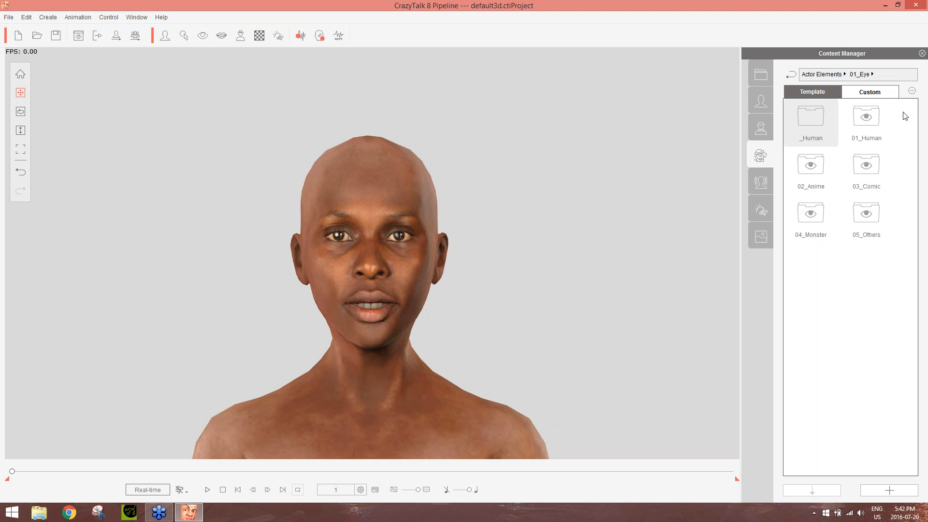
pyautogui.doubleClick(874, 124)
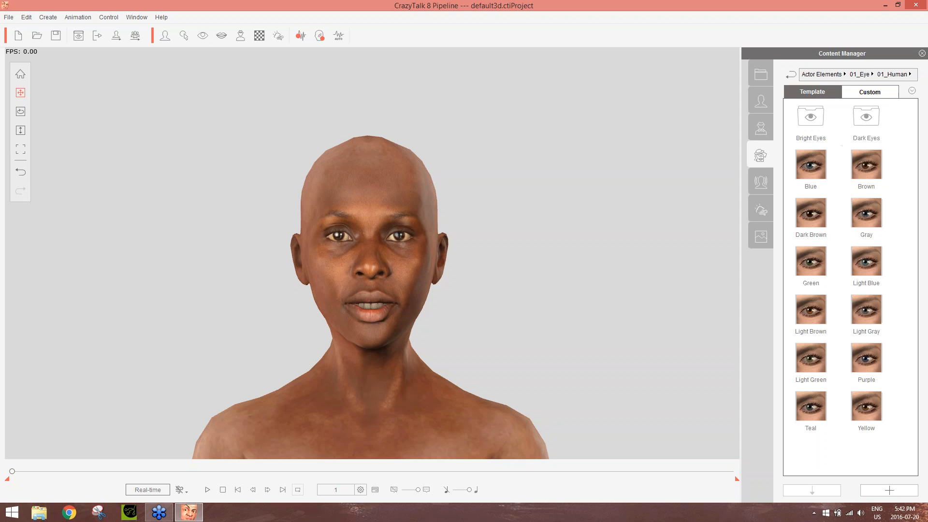
pyautogui.click(867, 167)
pyautogui.doubleClick(867, 167)
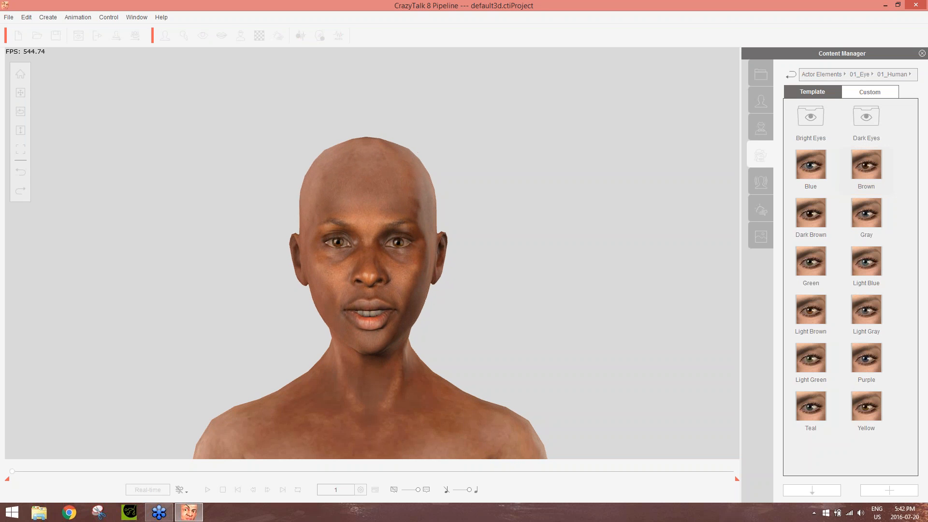
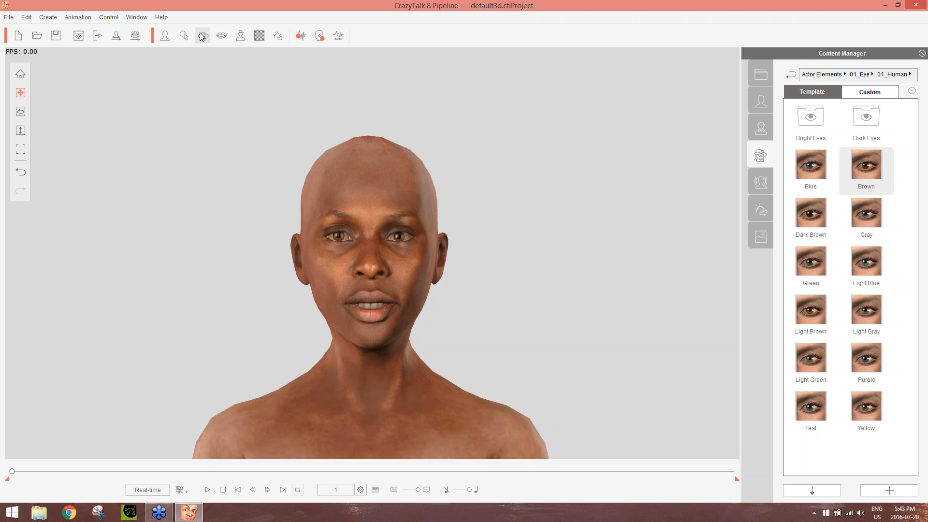
# In the eye settings, exclude the right eye and move the left eyeball 0.03 horizontally and 0.14 vertically
pyautogui.click(202, 37)
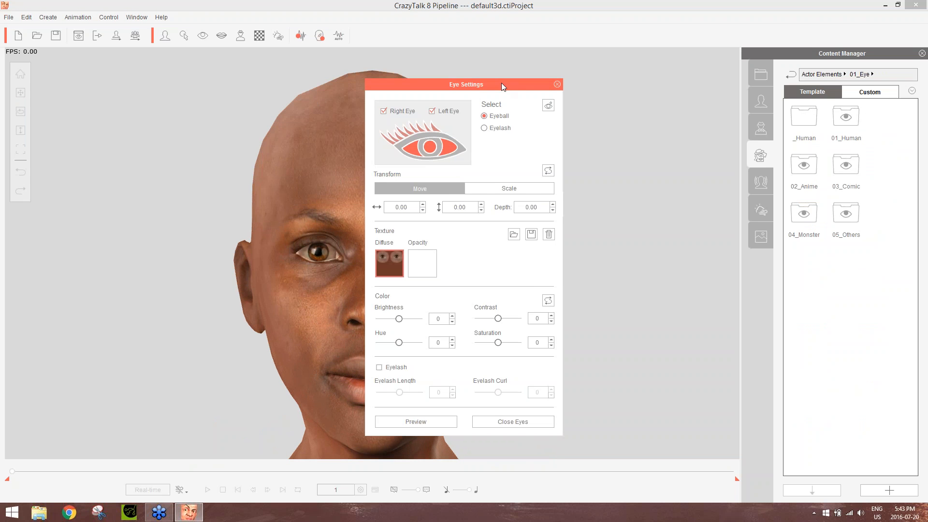
pyautogui.moveTo(502, 86); pyautogui.dragTo(671, 74)
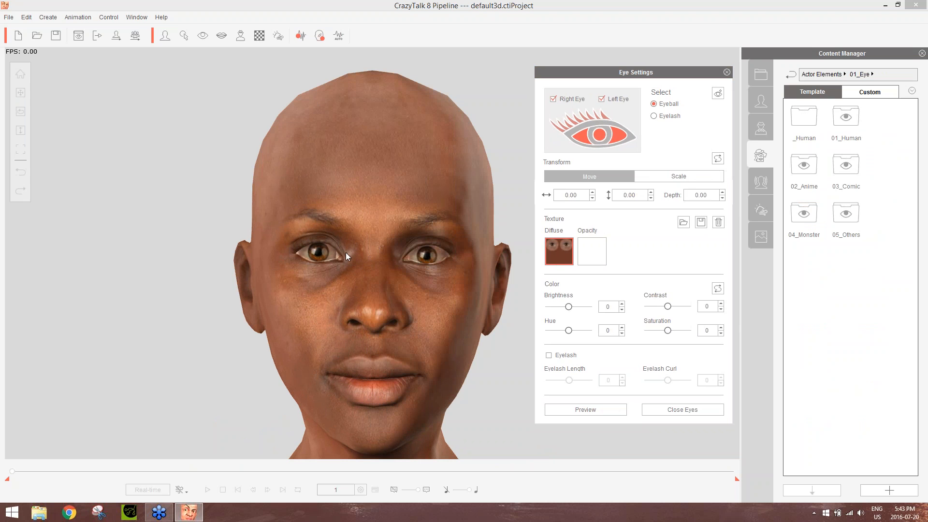
pyautogui.click(572, 99)
pyautogui.click(651, 192)
pyautogui.click(650, 193)
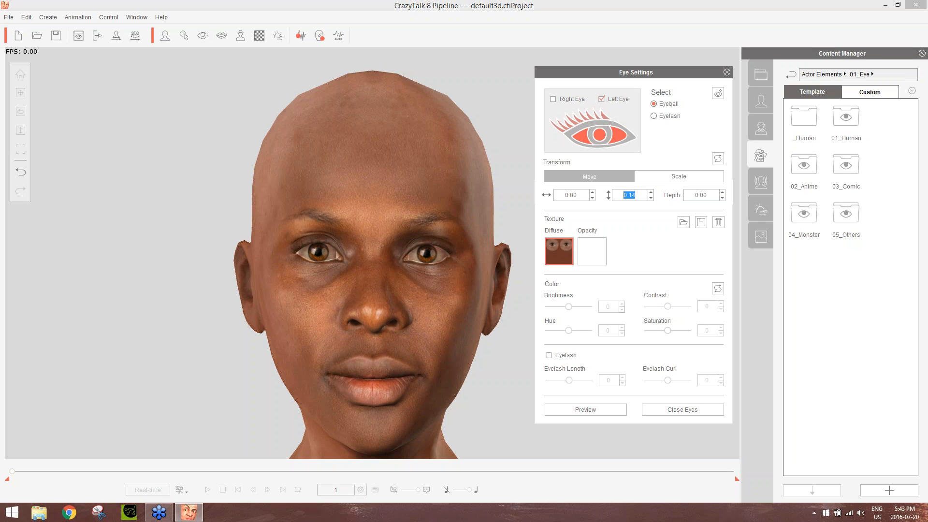
pyautogui.click(593, 197)
pyautogui.click(593, 192)
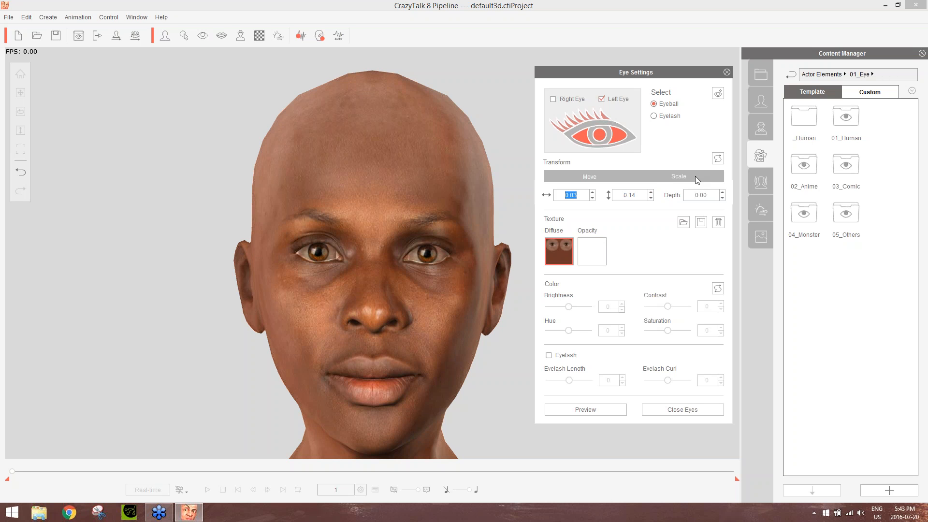
# Switch to the eyelash settings, include the right eye again, check the closed eyes and run the eye preview
pyautogui.click(668, 117)
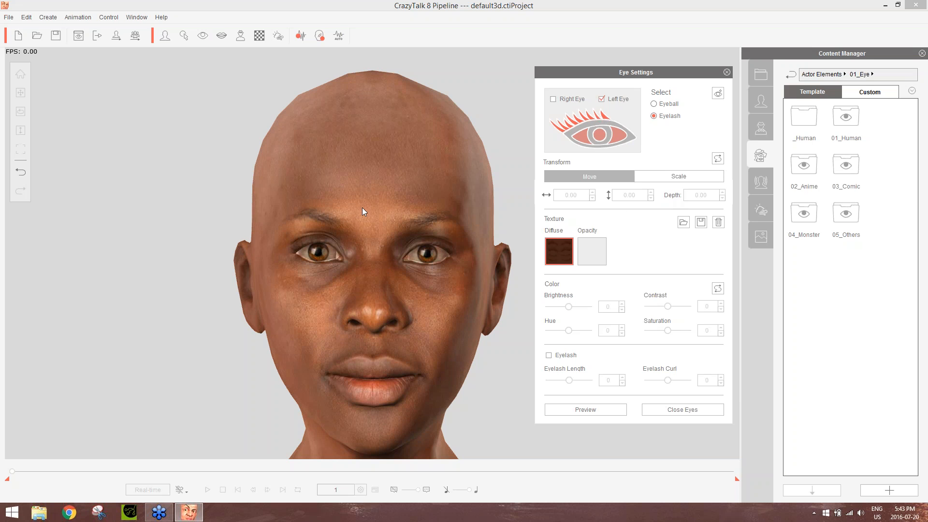
pyautogui.click(694, 411)
pyautogui.click(572, 98)
pyautogui.click(609, 410)
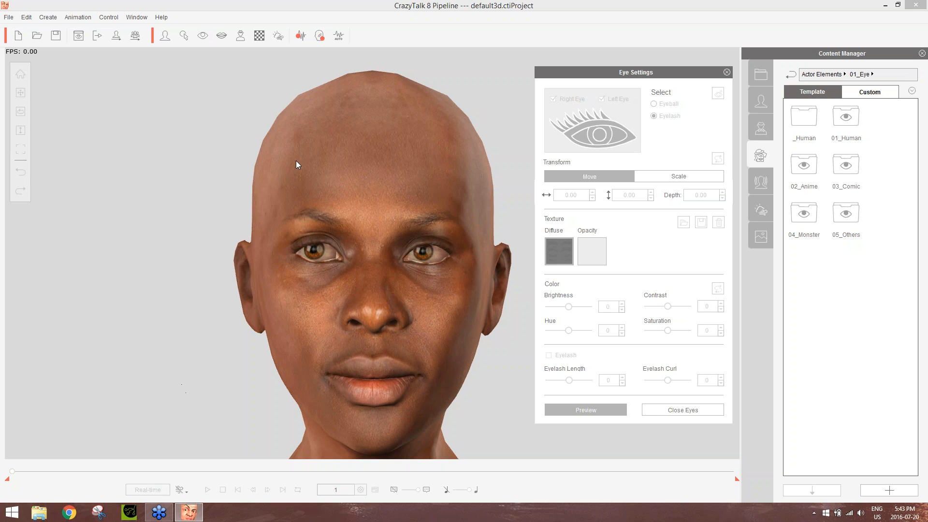
pyautogui.click(603, 411)
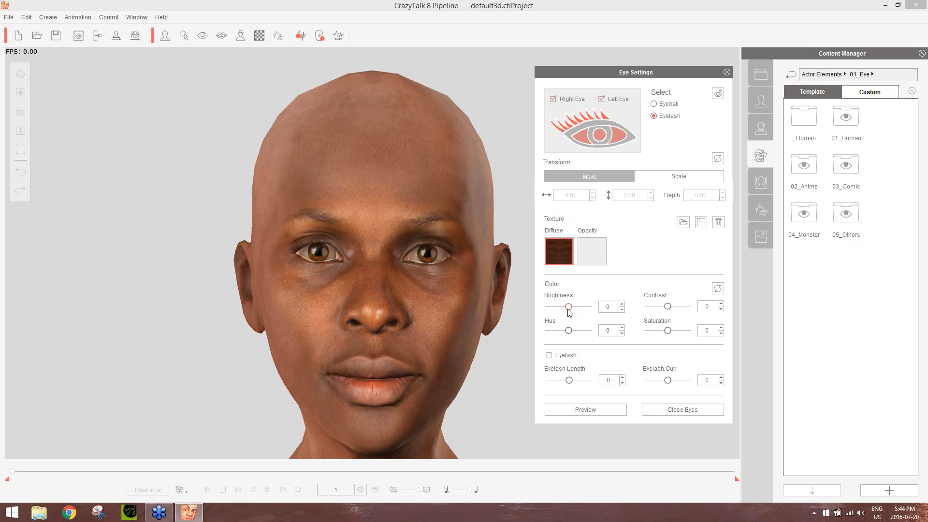
# Enable the eyelashes, slightly increase their length, reduce their curl, and close the eye settings
pyautogui.click(668, 105)
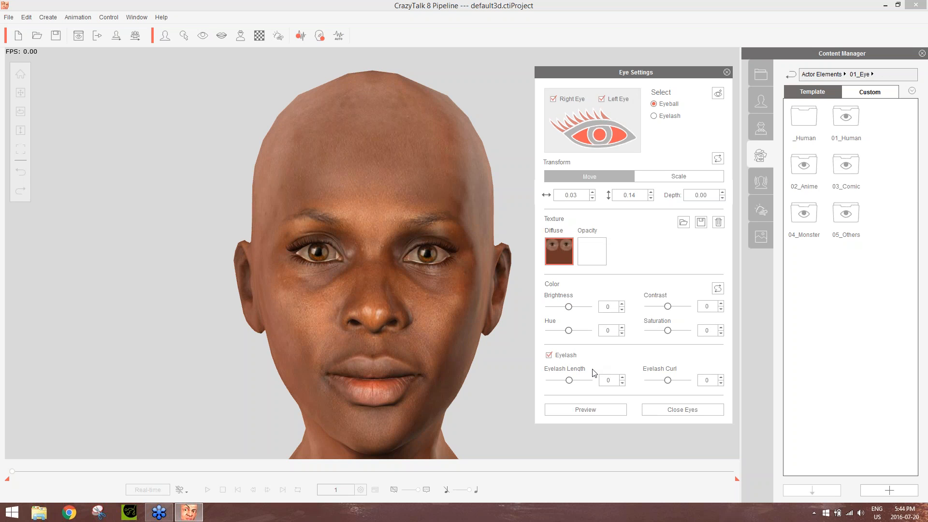
pyautogui.moveTo(570, 381)
pyautogui.mouseDown()
pyautogui.moveTo(583, 383)
pyautogui.moveTo(572, 384)
pyautogui.mouseUp()
pyautogui.moveTo(668, 382)
pyautogui.mouseDown()
pyautogui.moveTo(685, 382)
pyautogui.moveTo(658, 385)
pyautogui.mouseUp()
pyautogui.click(726, 72)
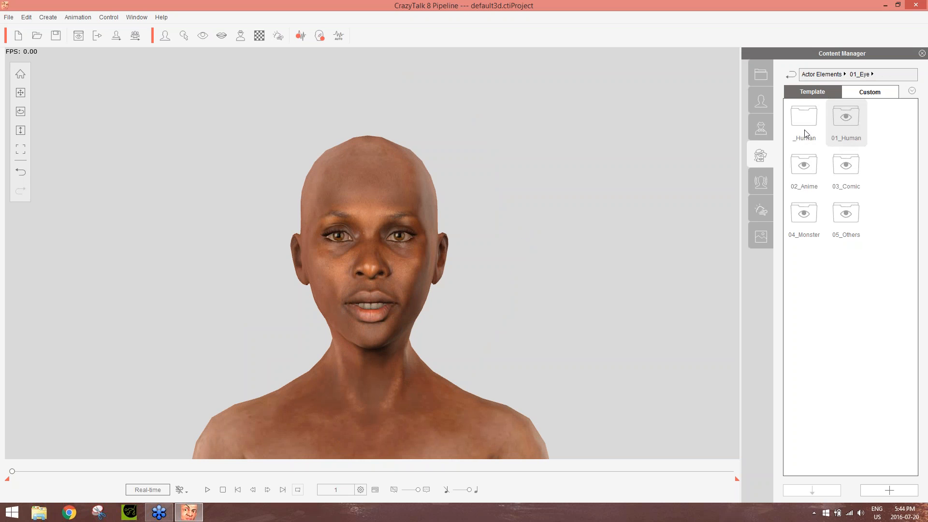
# From the hair actor elements, try the Symmetric Bob and Low Ponytail hairstyles on the actor
pyautogui.click(826, 75)
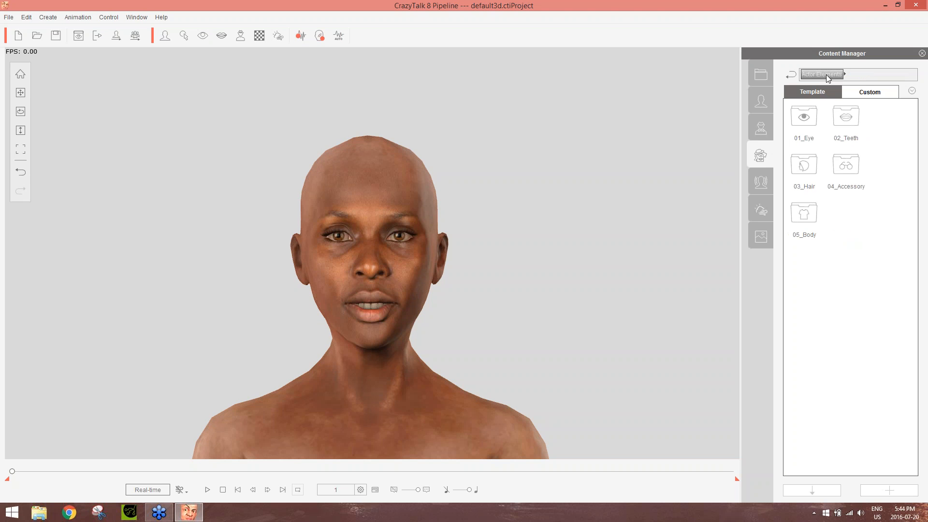
pyautogui.doubleClick(802, 166)
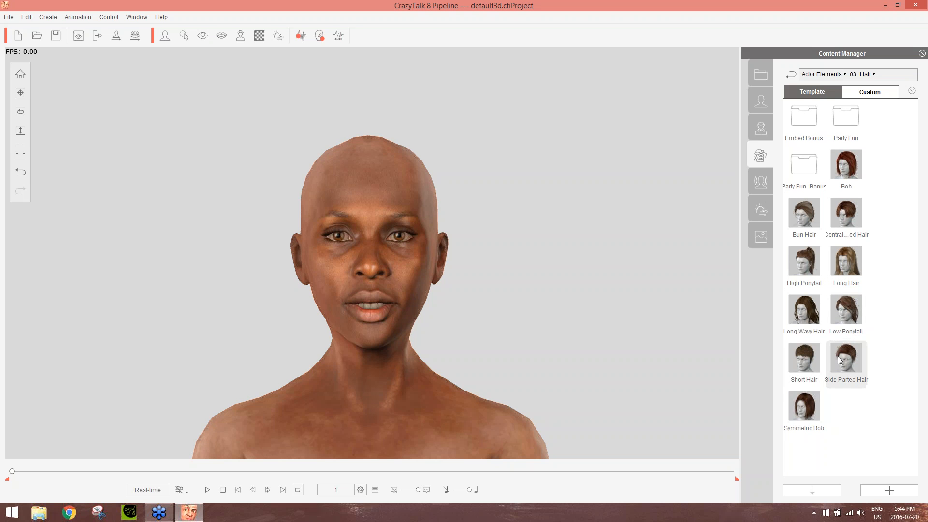
pyautogui.doubleClick(808, 411)
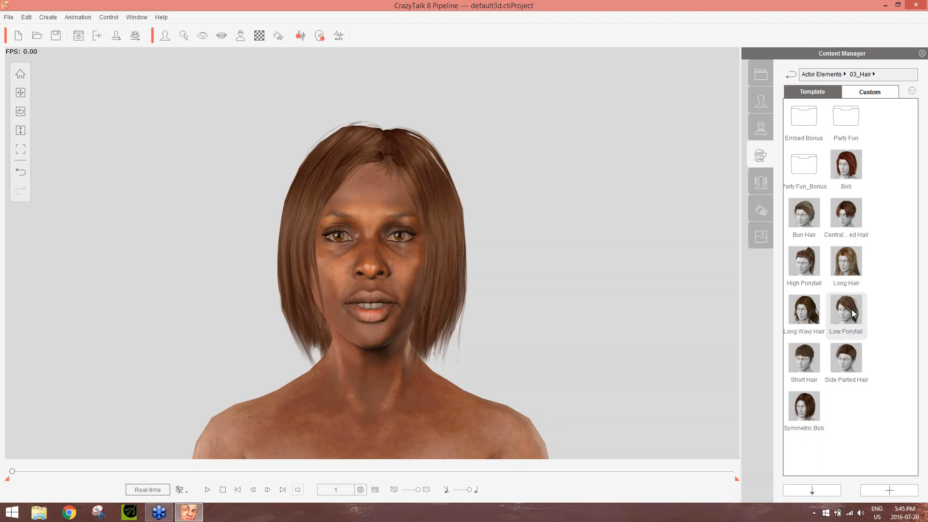
pyautogui.doubleClick(851, 310)
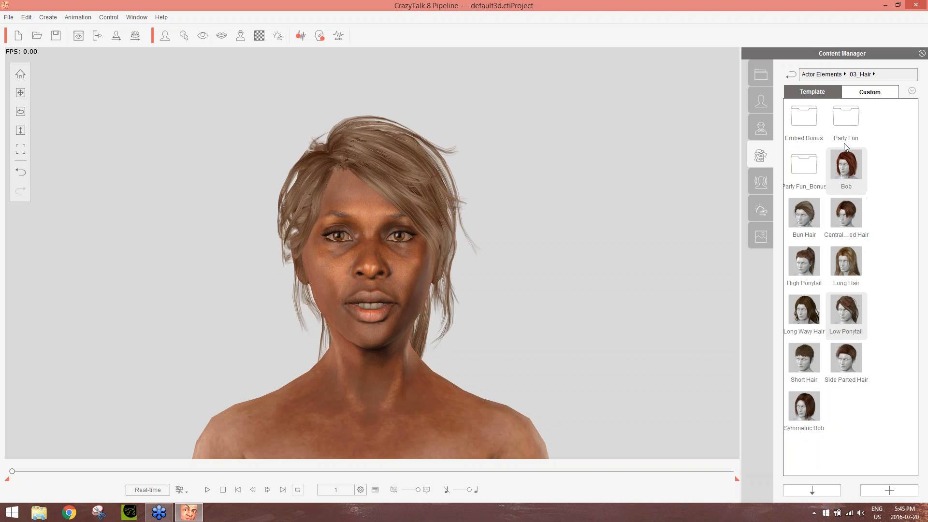
# In the Party Fun hair set, try Bald_Comb-over, Afro_Rollers, Mohawk and Mohawk_Short, and settle on the Afro
pyautogui.doubleClick(844, 120)
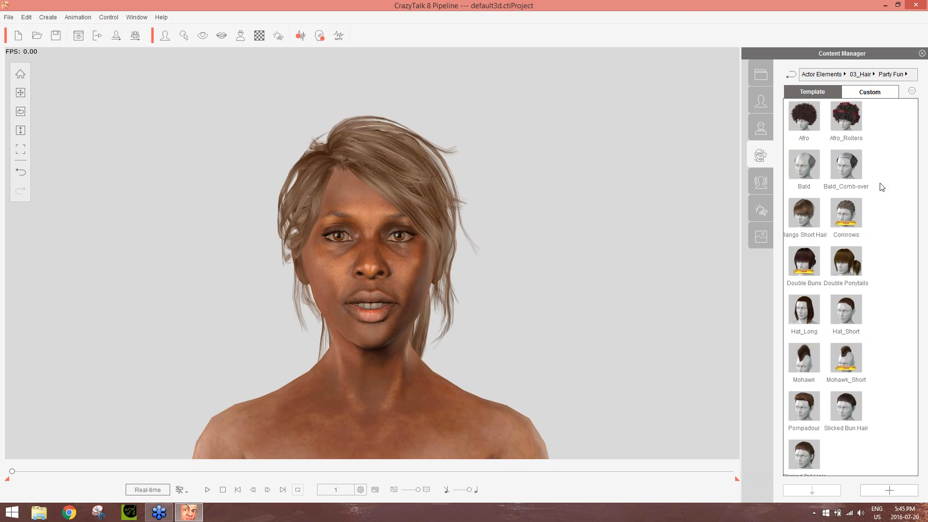
pyautogui.doubleClick(846, 168)
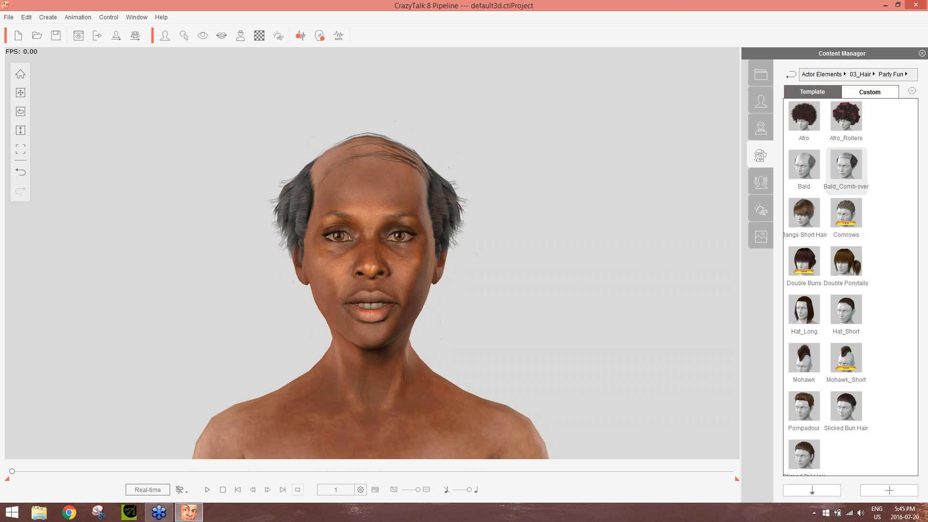
pyautogui.doubleClick(835, 119)
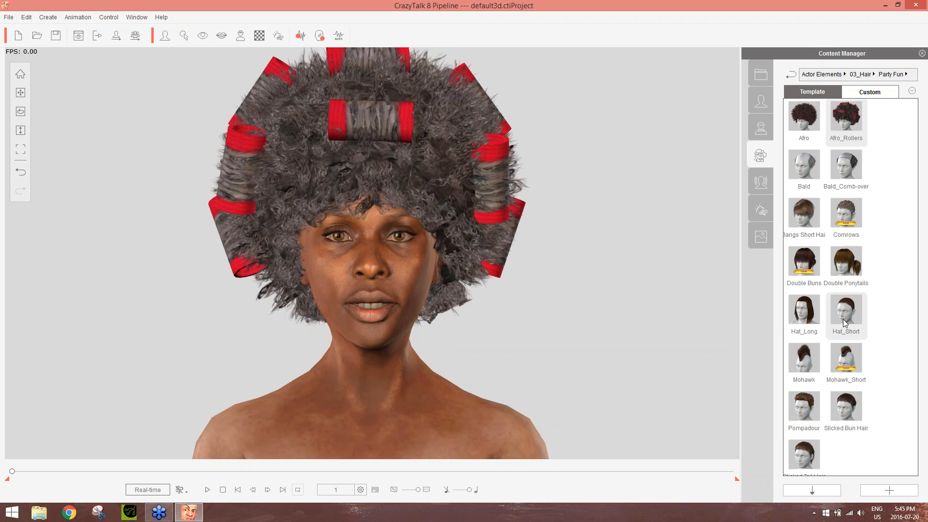
pyautogui.doubleClick(808, 361)
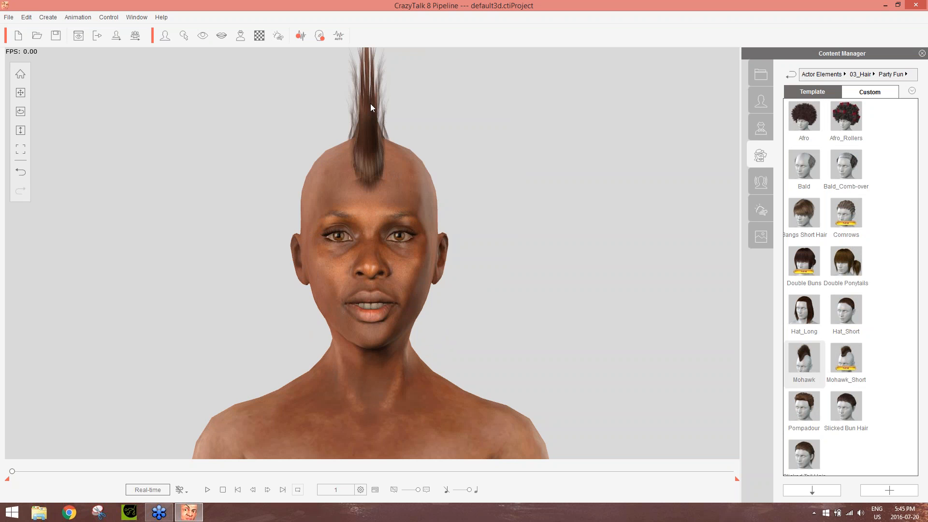
pyautogui.doubleClick(848, 362)
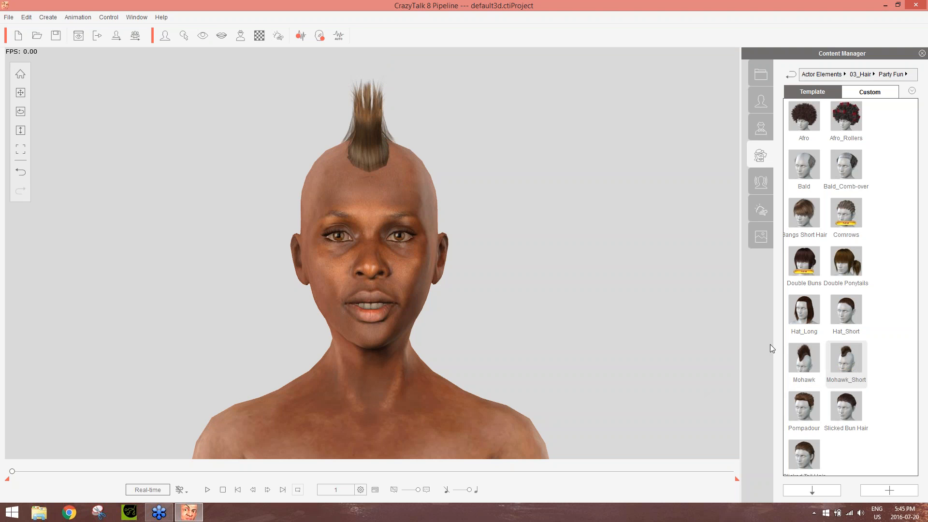
pyautogui.click(808, 114)
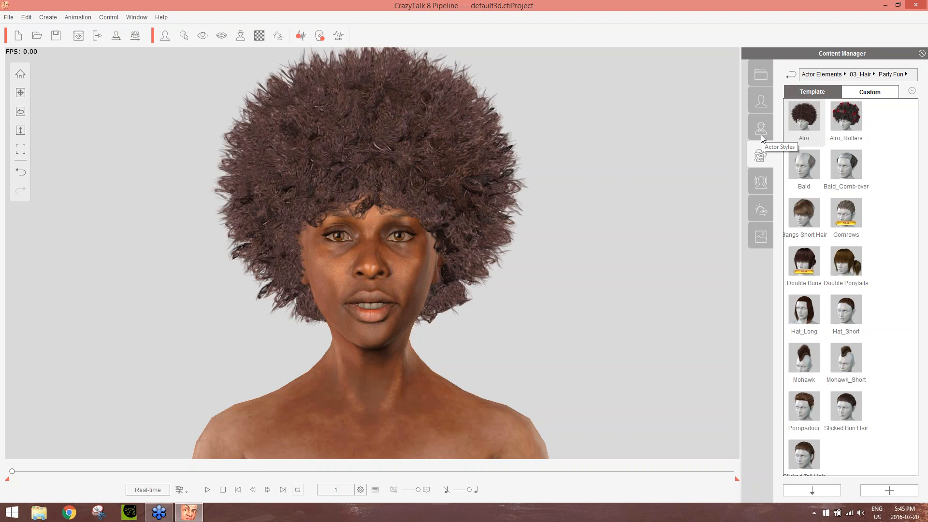
# Dress the actor in the blue plaid female shirt from the body elements
pyautogui.click(821, 74)
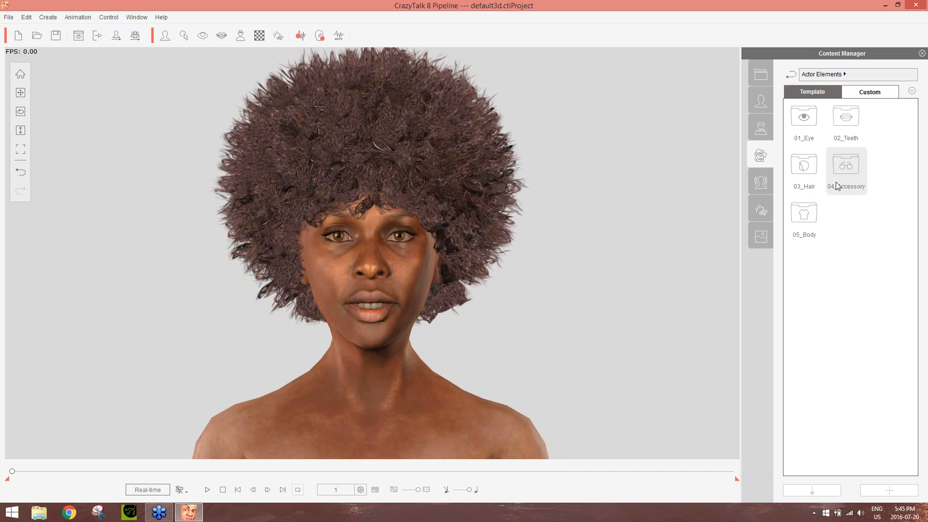
pyautogui.doubleClick(807, 218)
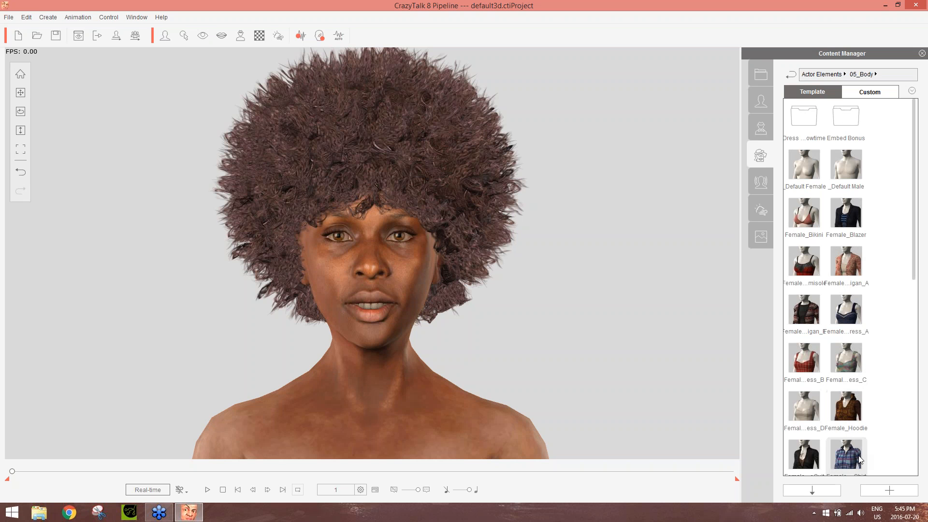
pyautogui.moveTo(860, 459); pyautogui.dragTo(452, 390)
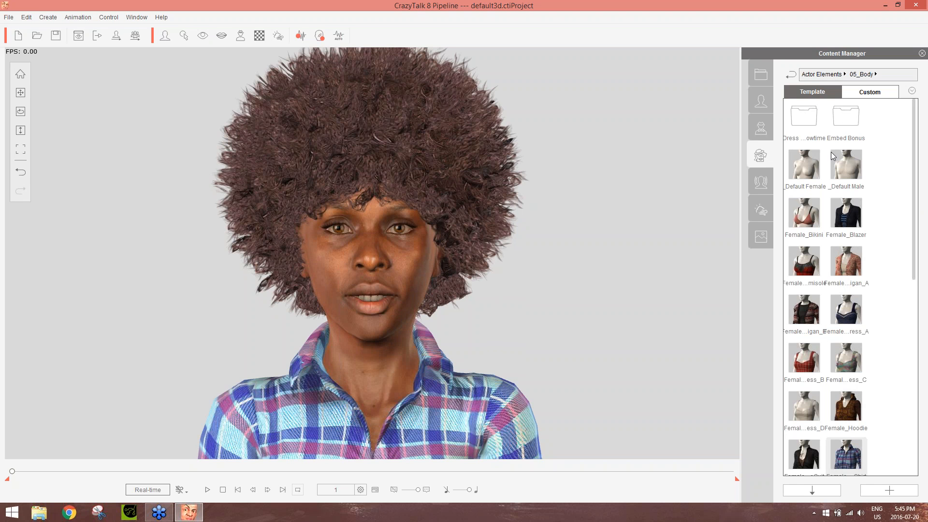
# From the face accessories, try Glasses01, the Nose Ring and the Sunglasses on the actor, and settle on the reading glasses
pyautogui.click(831, 74)
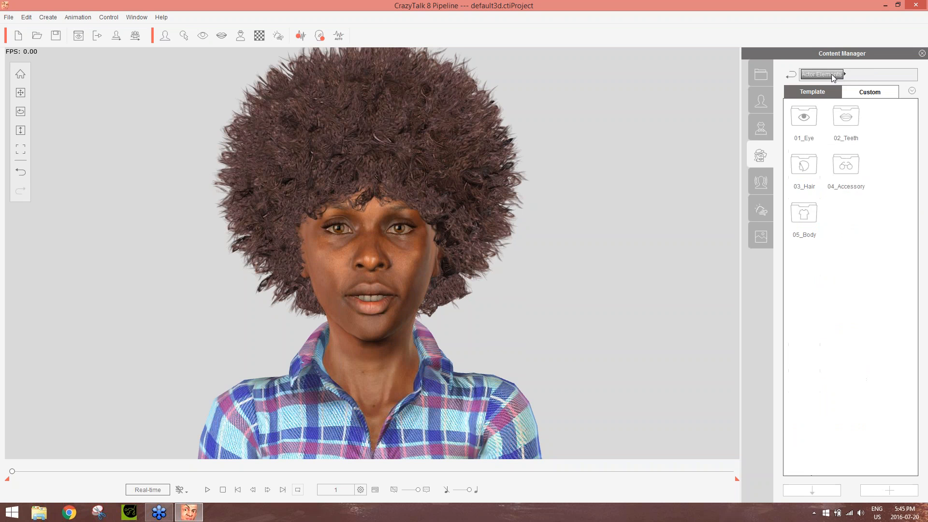
pyautogui.doubleClick(851, 171)
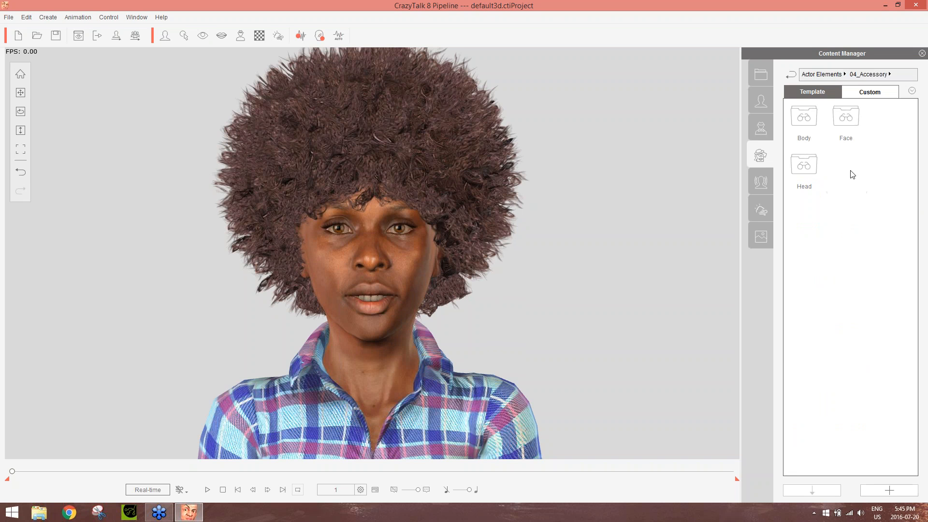
pyautogui.doubleClick(858, 118)
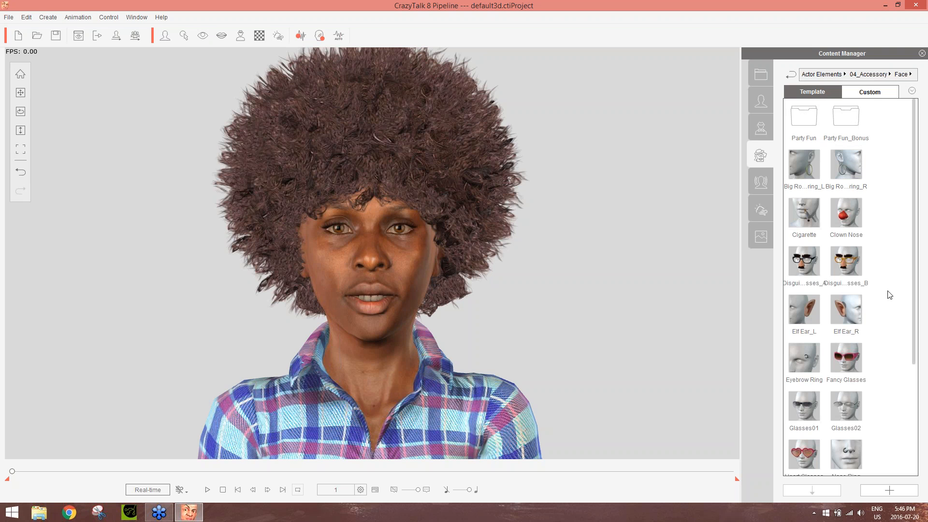
pyautogui.moveTo(913, 305); pyautogui.dragTo(923, 424)
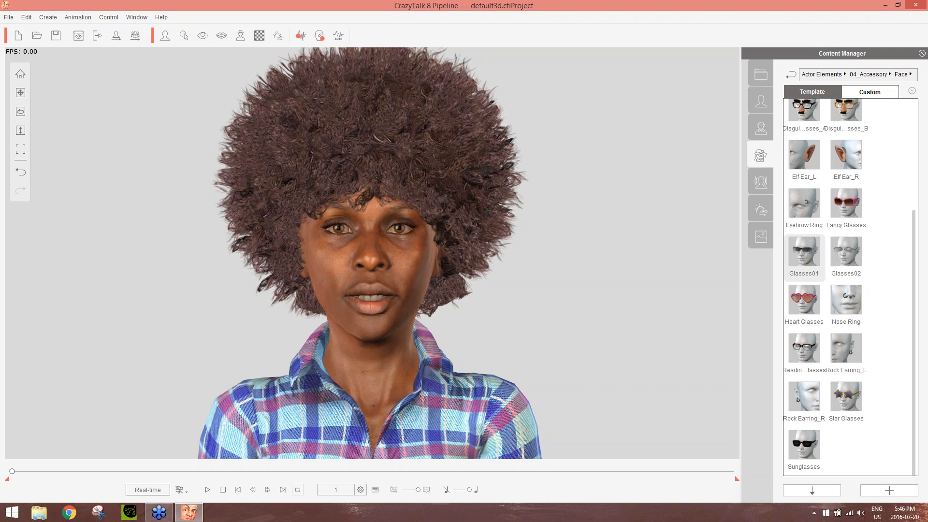
pyautogui.doubleClick(803, 251)
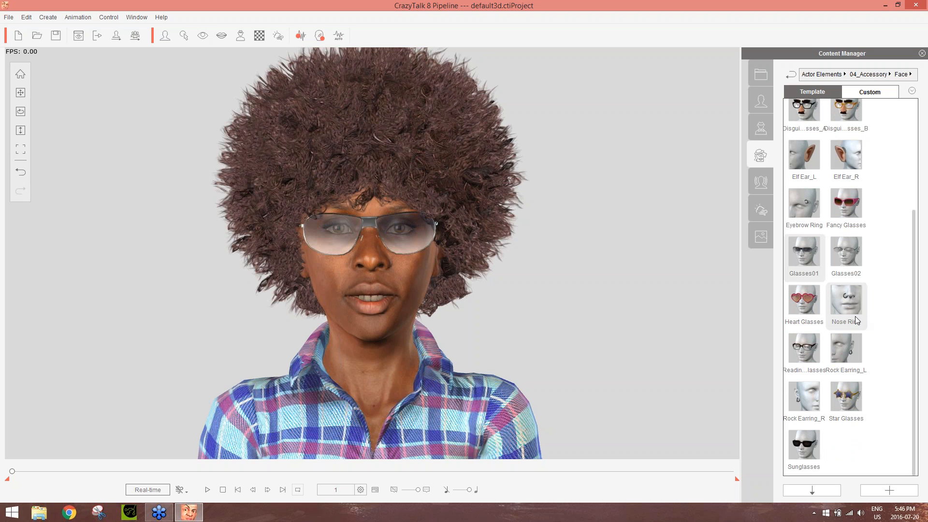
pyautogui.doubleClick(813, 346)
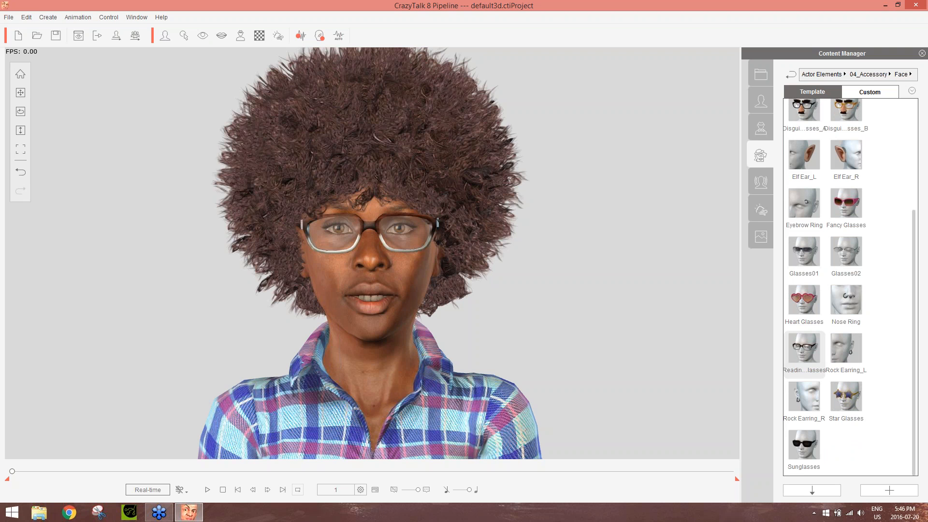
pyautogui.doubleClick(851, 298)
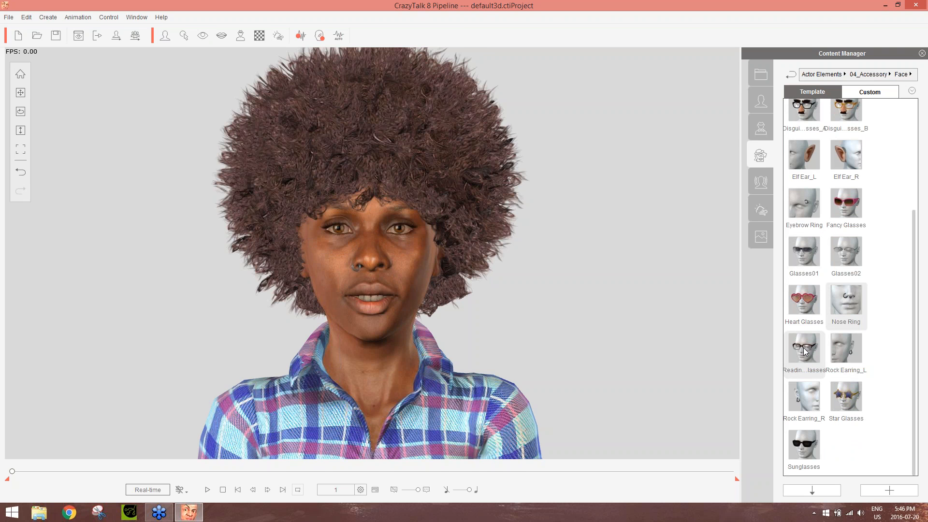
pyautogui.doubleClick(806, 440)
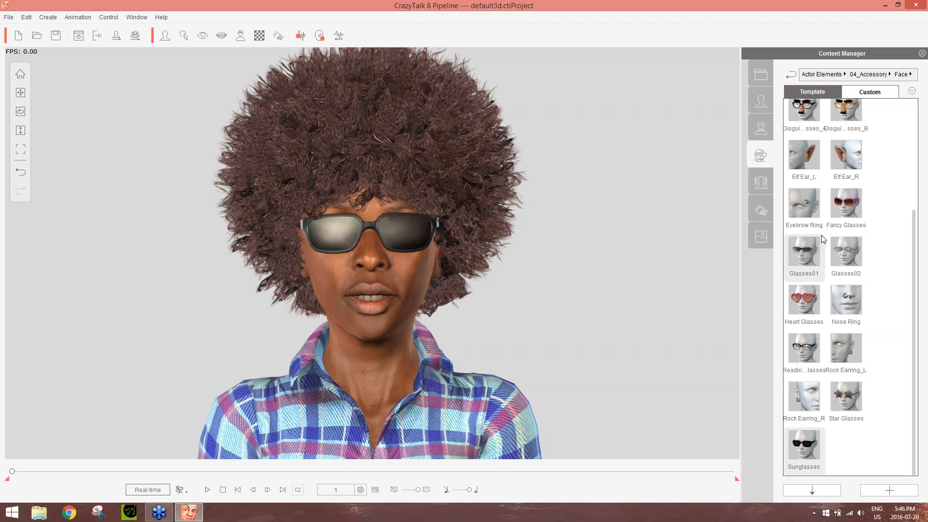
pyautogui.doubleClick(802, 357)
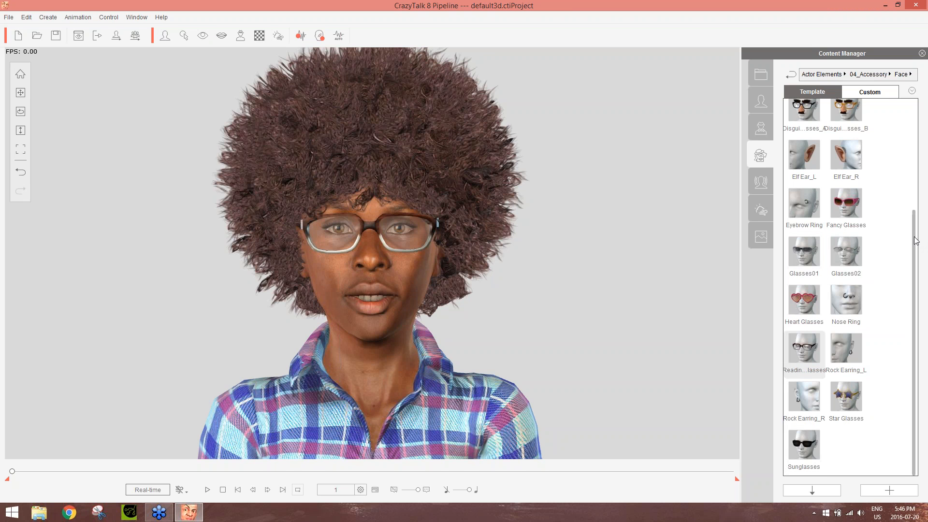
# Add the big earrings from the face accessories to both the left and right ears
pyautogui.moveTo(916, 240); pyautogui.dragTo(909, 126)
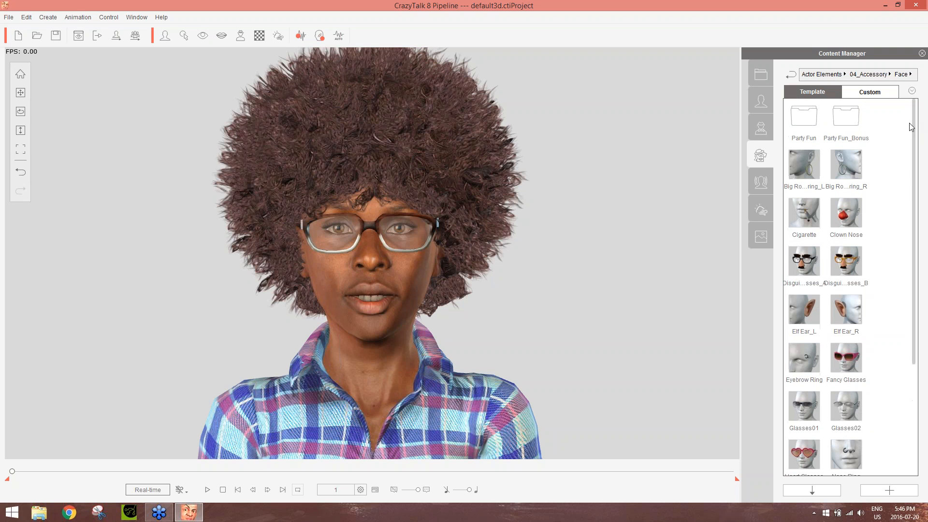
pyautogui.doubleClick(813, 158)
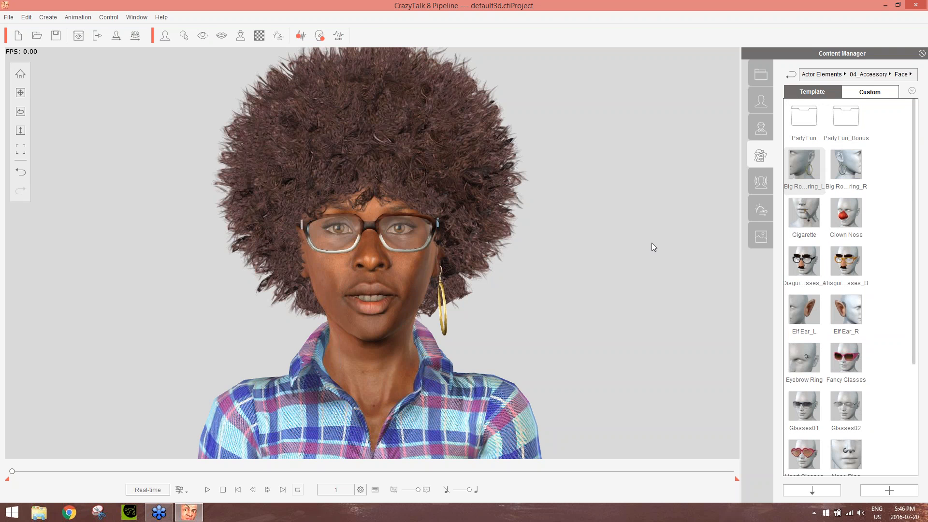
pyautogui.doubleClick(845, 164)
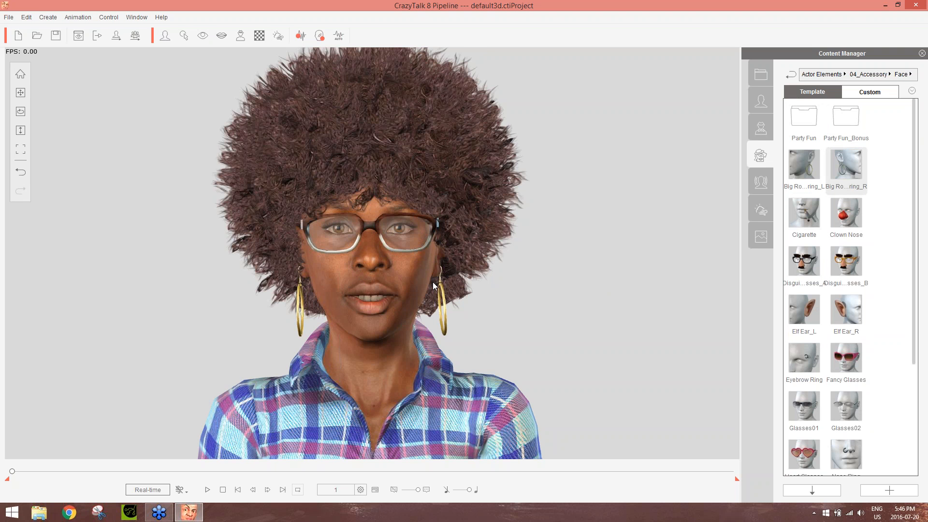
# Look into the Party Fun face accessories, try missing-teeth set 10 from the teeth elements, and settle on 01_Normal
pyautogui.doubleClick(805, 124)
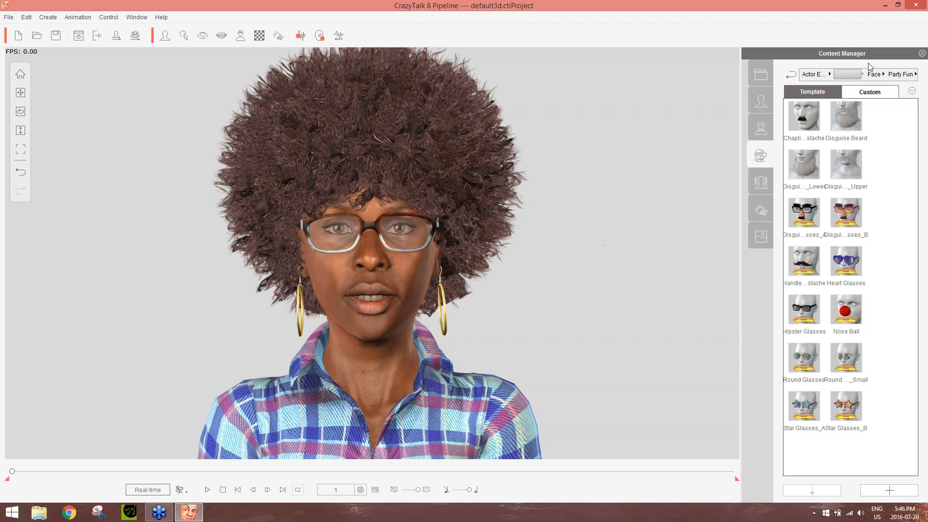
pyautogui.click(822, 76)
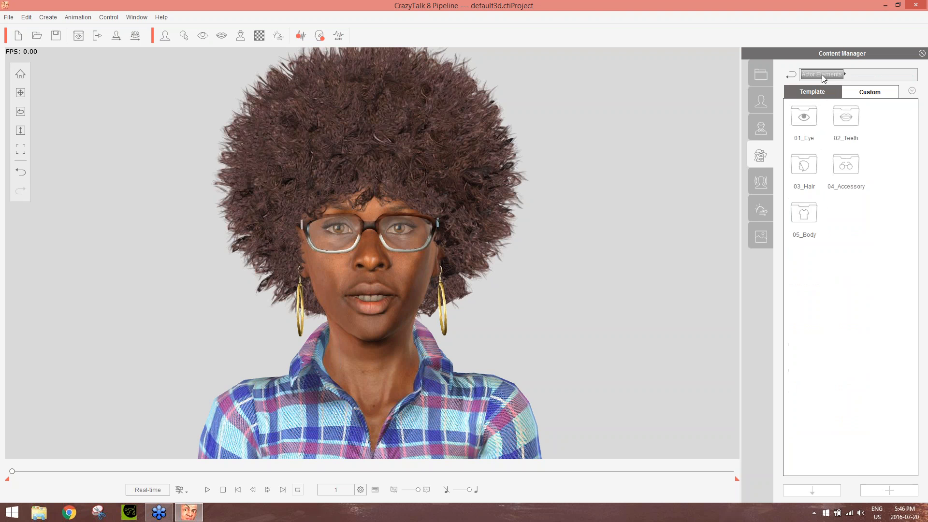
pyautogui.rightClick(841, 119)
pyautogui.click(842, 119)
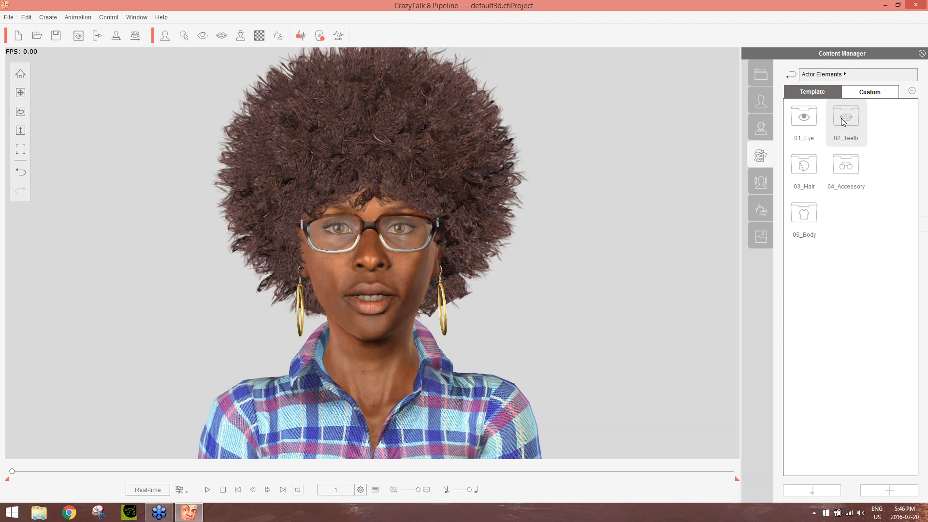
pyautogui.doubleClick(842, 118)
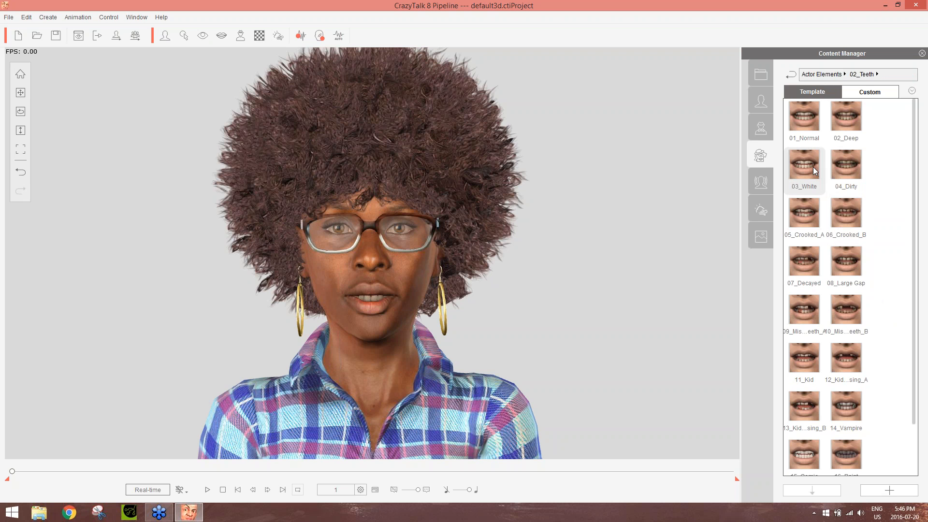
pyautogui.doubleClick(848, 311)
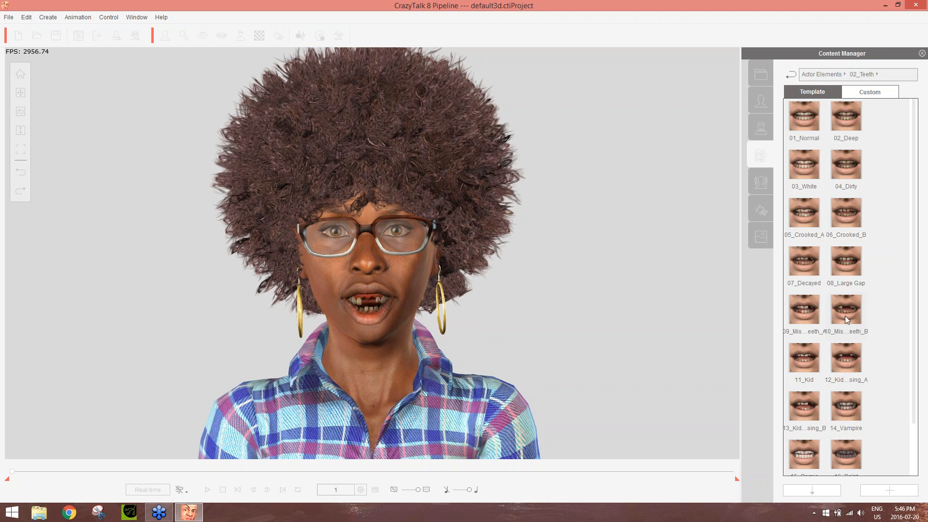
pyautogui.doubleClick(805, 119)
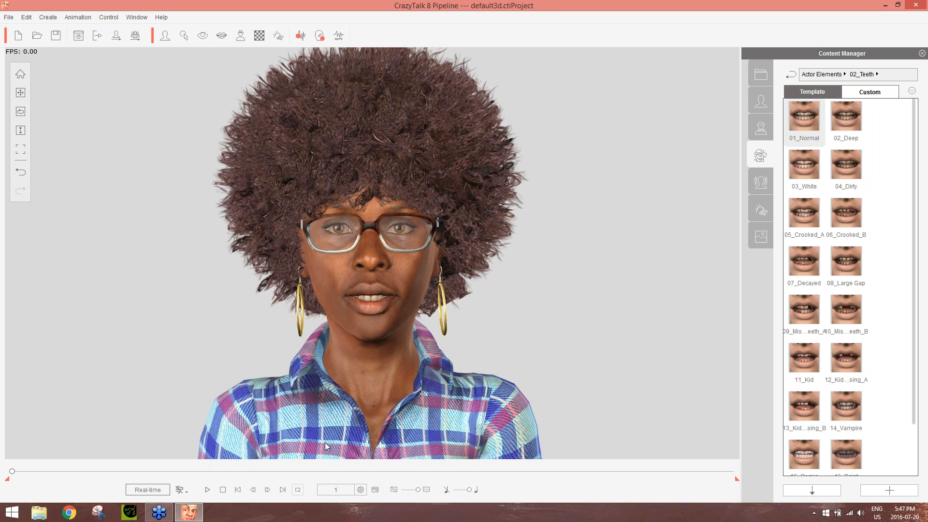
# Apply the Spoiled Teen voice script from the animation library to the actor
pyautogui.click(765, 186)
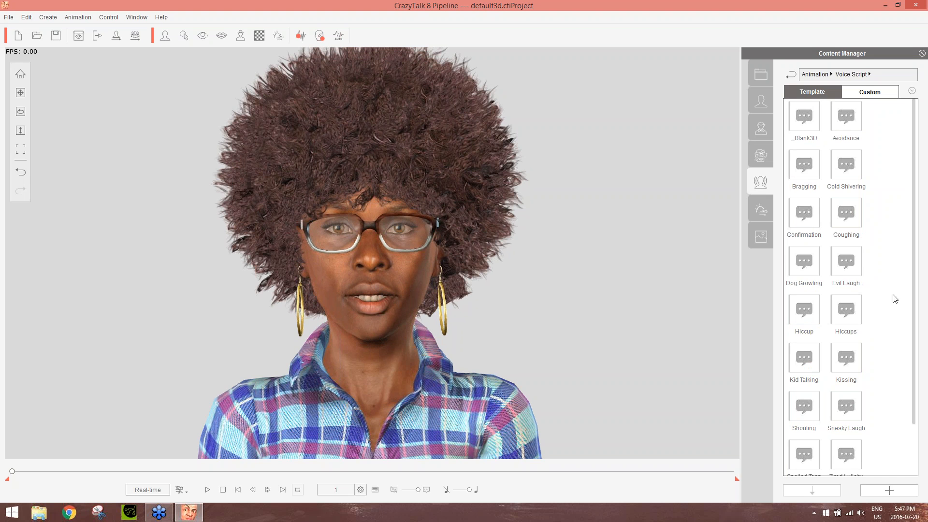
pyautogui.scroll(-2, 909, 271)
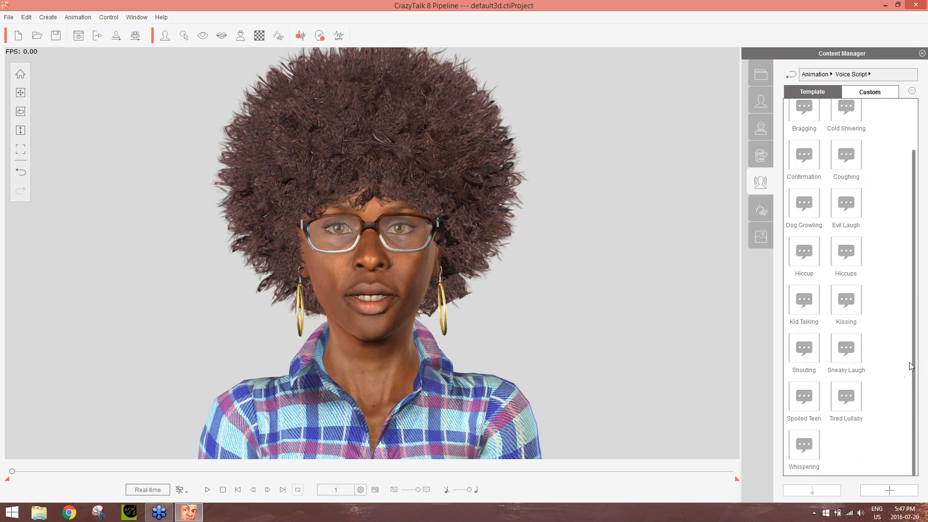
pyautogui.scroll(2, 908, 318)
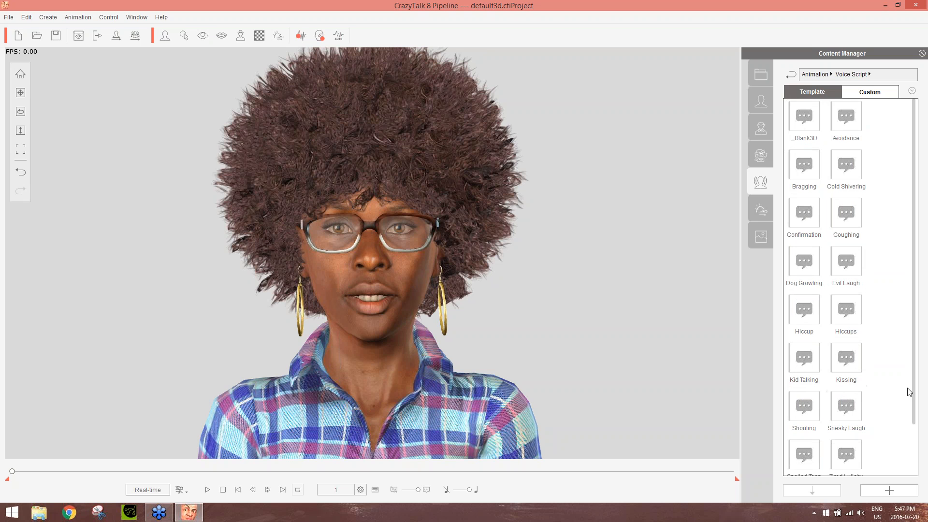
pyautogui.moveTo(912, 374); pyautogui.dragTo(918, 436)
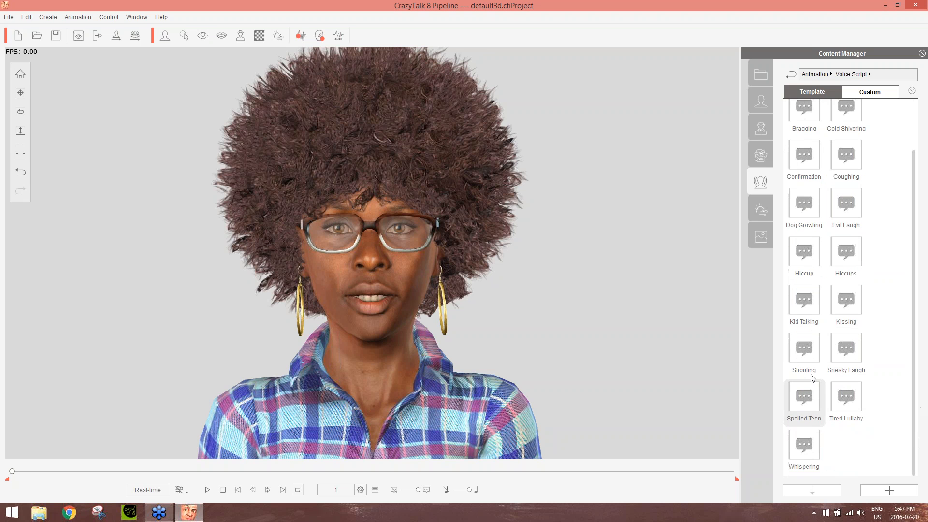
pyautogui.click(807, 400)
pyautogui.doubleClick(810, 402)
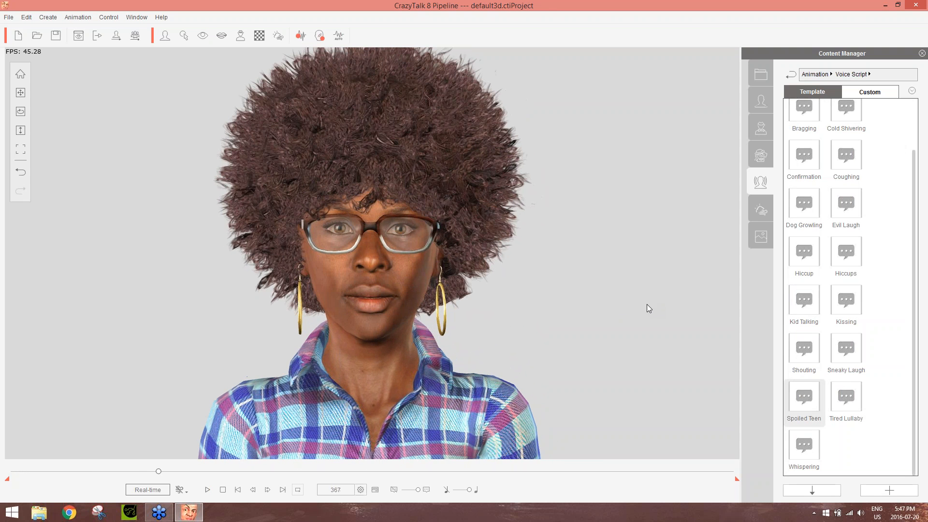
# Stop the voice script playback, replay it from the first frame to check the talking animation, and stop it again
pyautogui.click(223, 489)
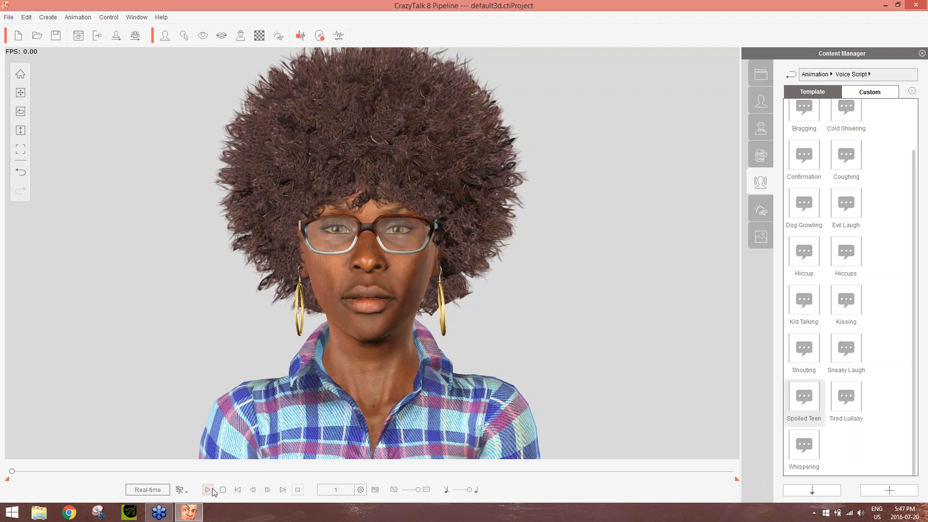
pyautogui.click(213, 489)
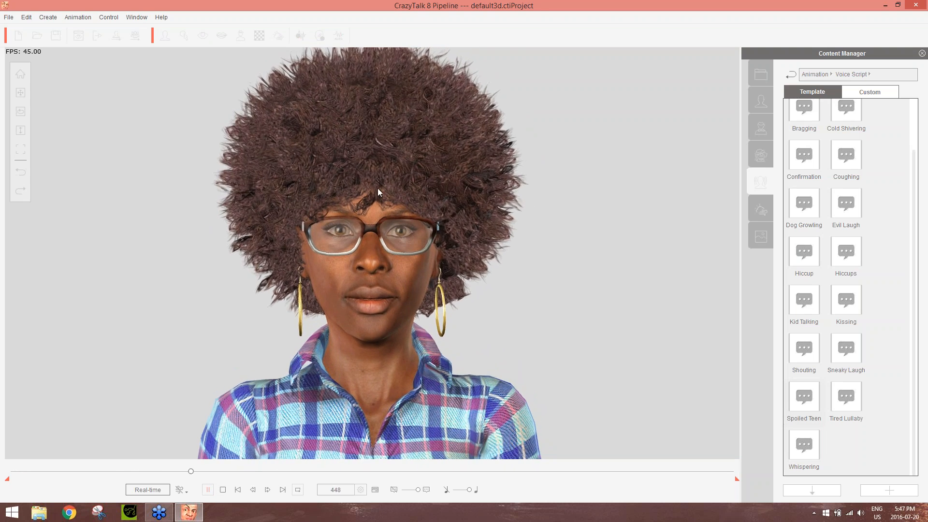
pyautogui.click(225, 489)
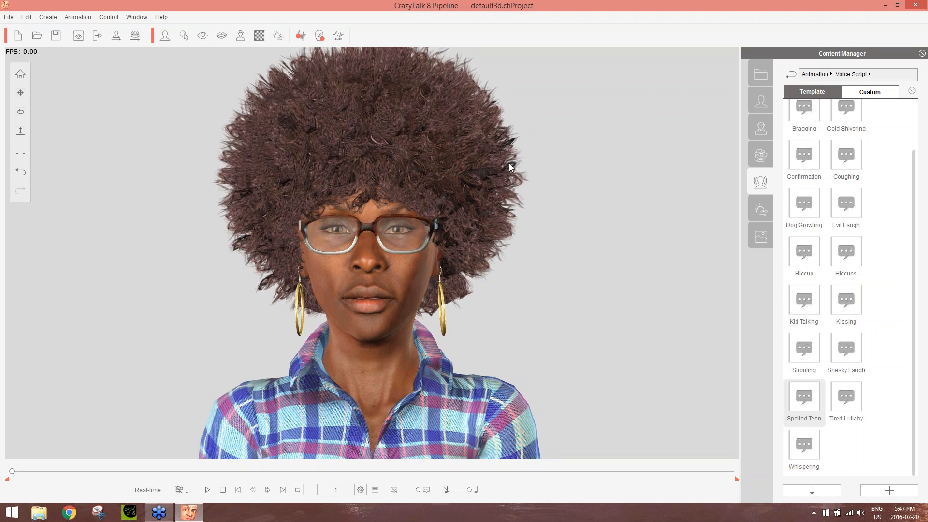
# In the atmosphere settings, turn on wind physics, raise both ends of the wind strength range, and increase the gust frequency
pyautogui.click(275, 37)
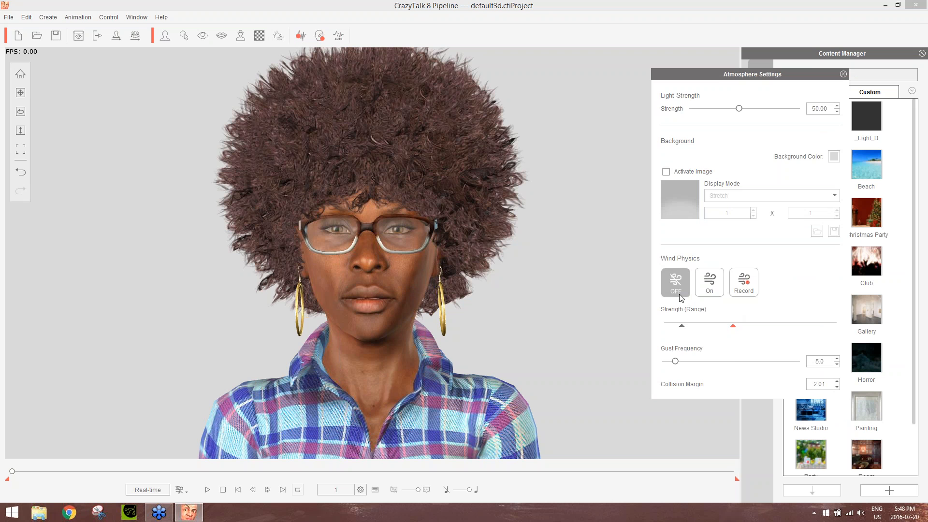
pyautogui.click(703, 280)
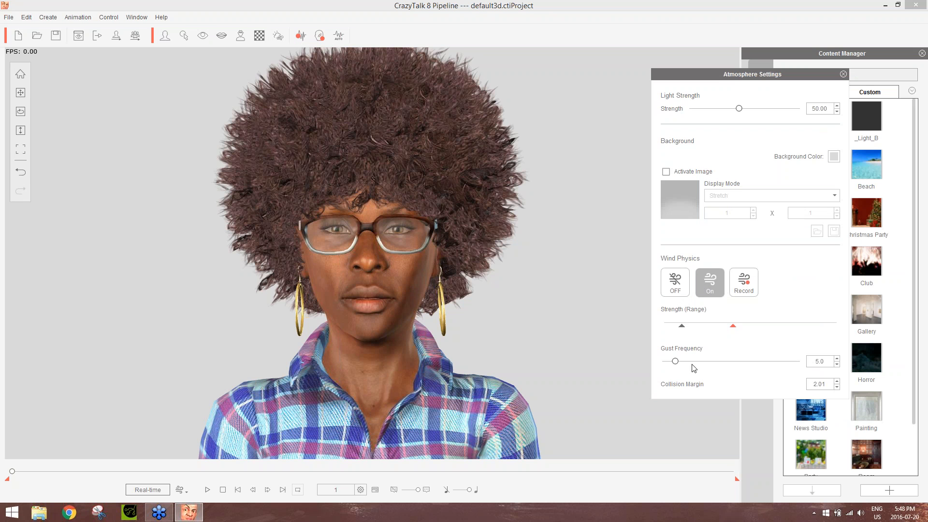
pyautogui.moveTo(733, 327); pyautogui.dragTo(817, 327)
pyautogui.moveTo(681, 327); pyautogui.dragTo(698, 327)
pyautogui.click(733, 327)
pyautogui.moveTo(675, 361); pyautogui.dragTo(737, 361)
pyautogui.click(844, 74)
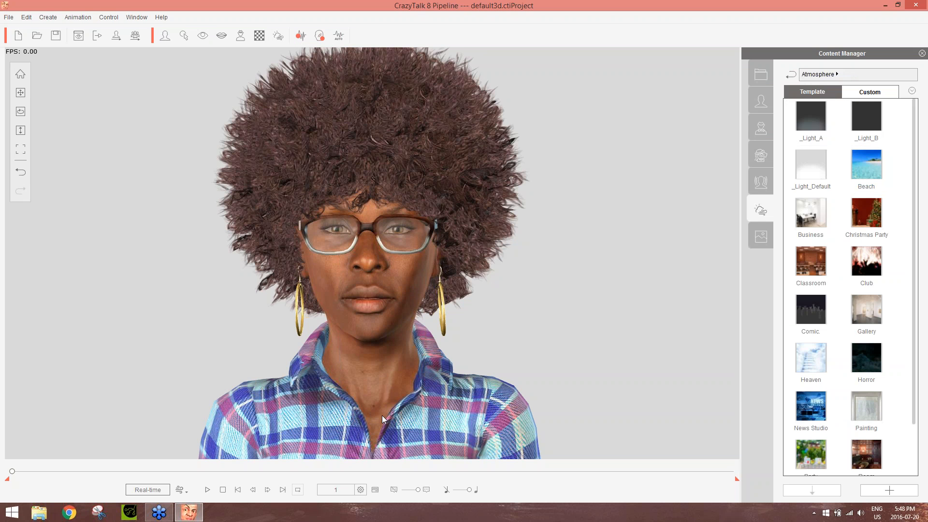
# Preview the talking animation with wind, select Physics ON for playback, and play it once more
pyautogui.click(211, 489)
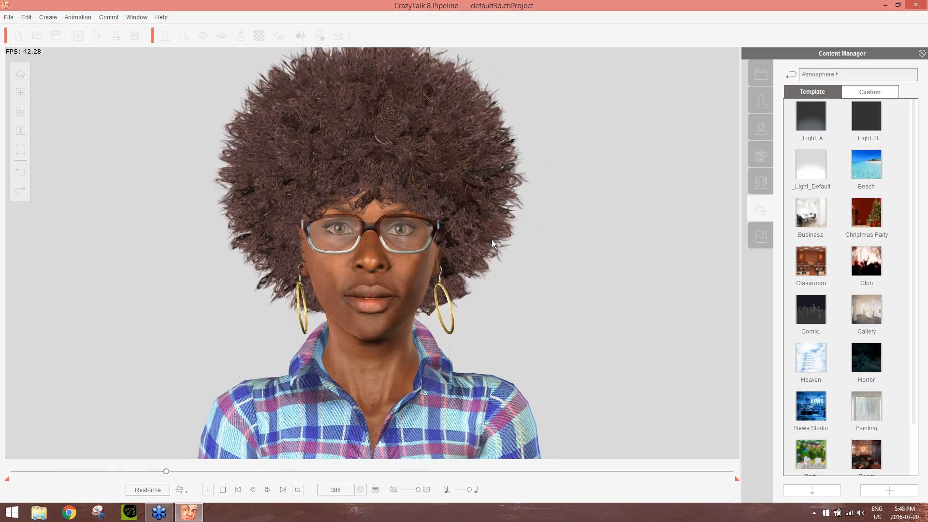
pyautogui.click(222, 490)
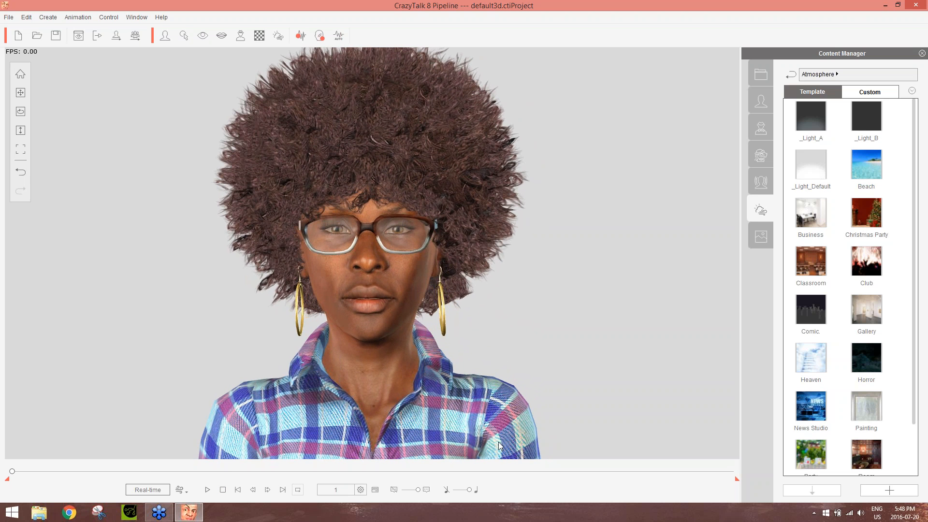
pyautogui.click(183, 489)
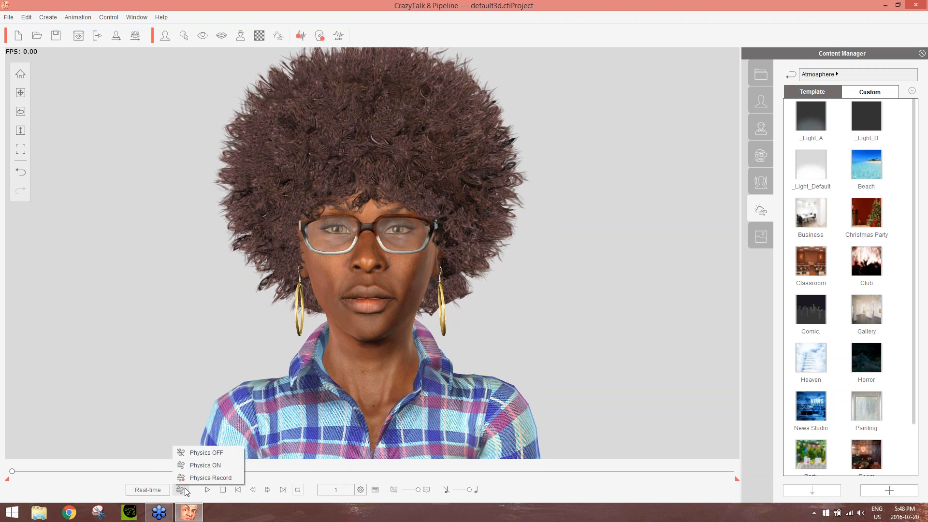
pyautogui.click(203, 465)
pyautogui.click(207, 489)
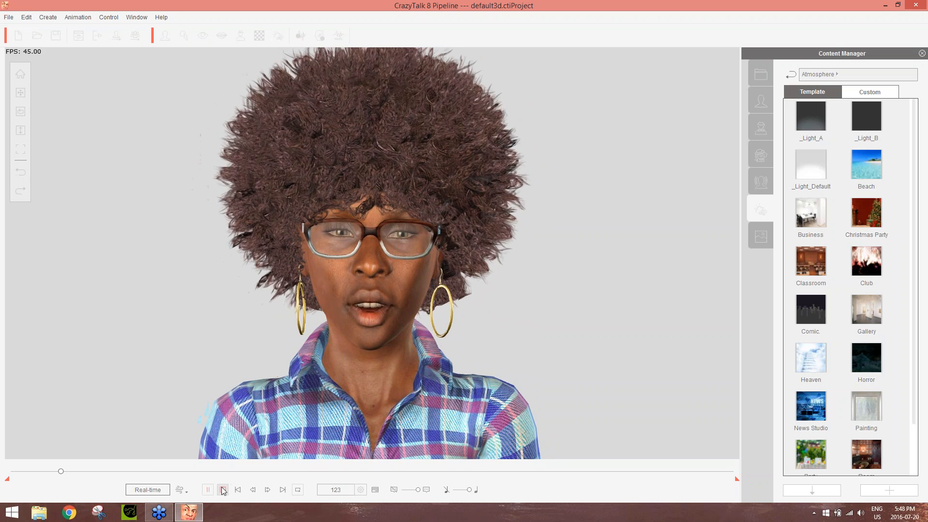
pyautogui.click(223, 490)
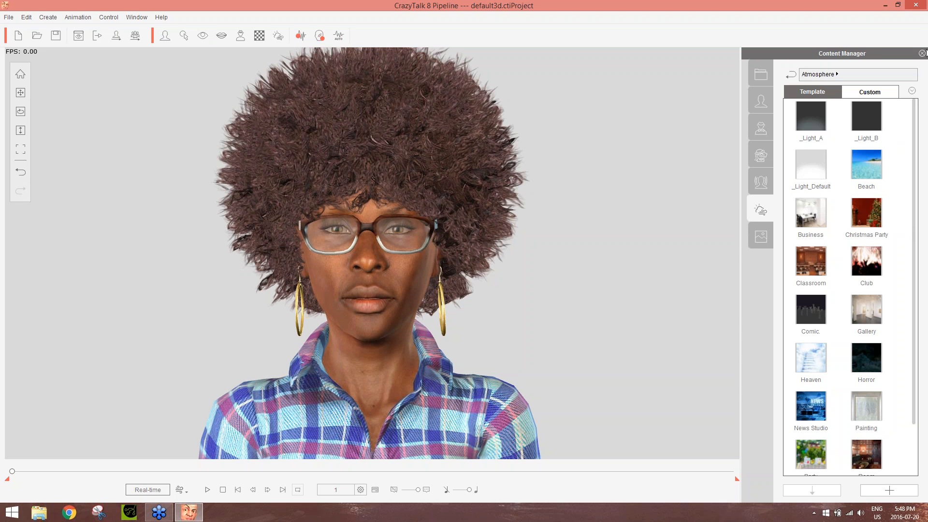
pyautogui.click(923, 23)
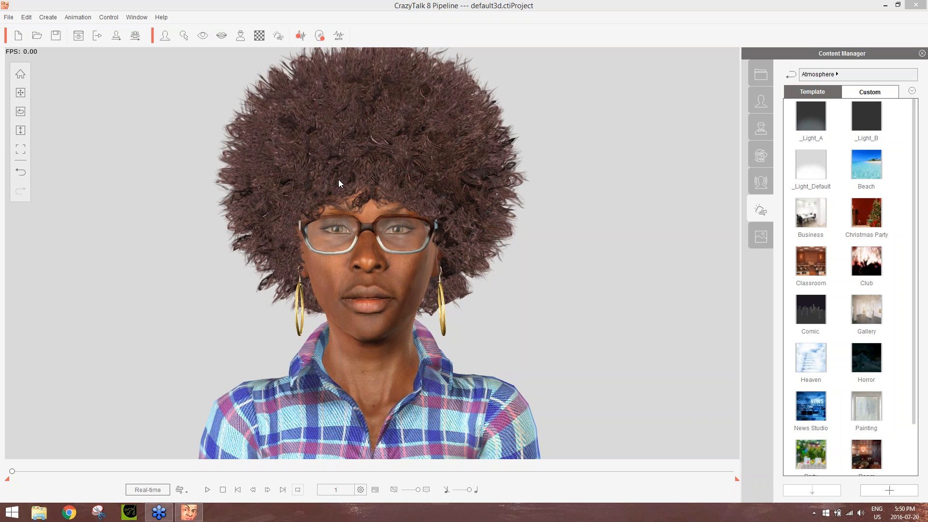
# Switch to Chrome and open the Reallusion Content Store at reallusion.com/contentstore
pyautogui.click(68, 512)
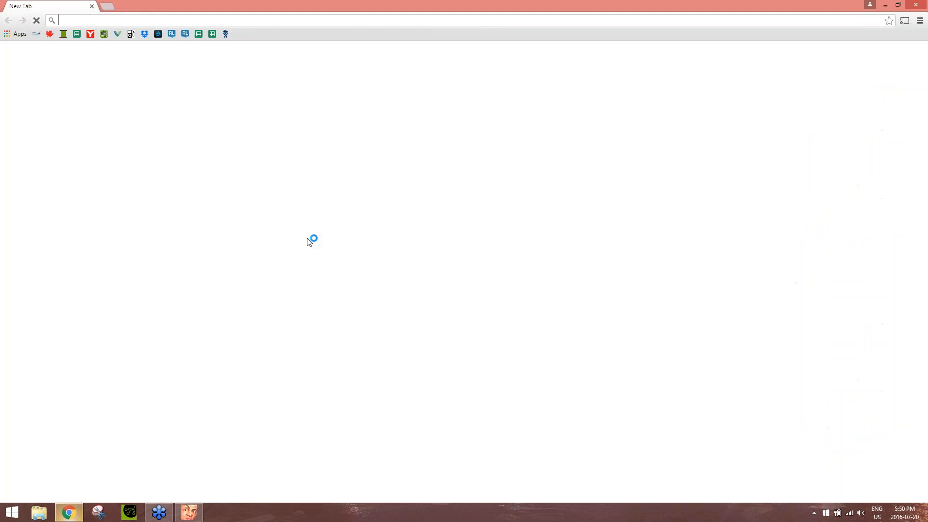
pyautogui.write('reallusion.com')
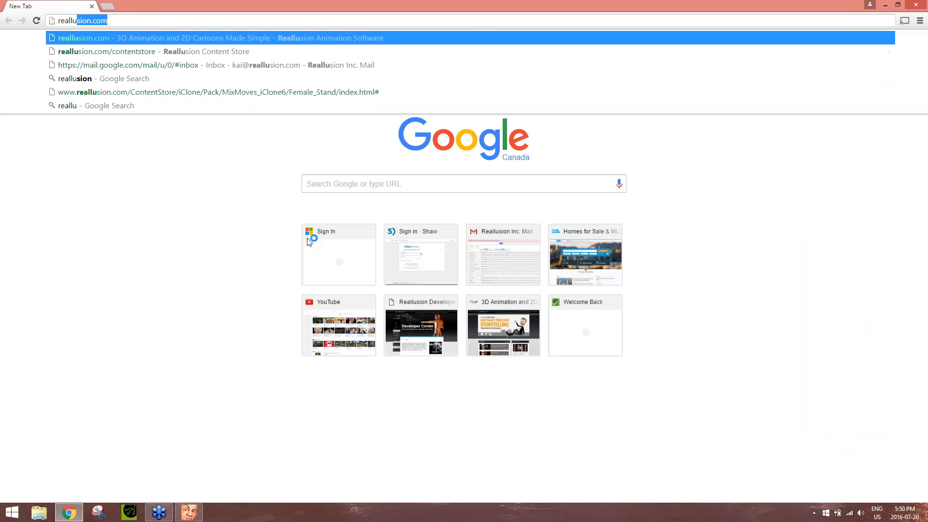
pyautogui.press('Down')
pyautogui.press('Return')
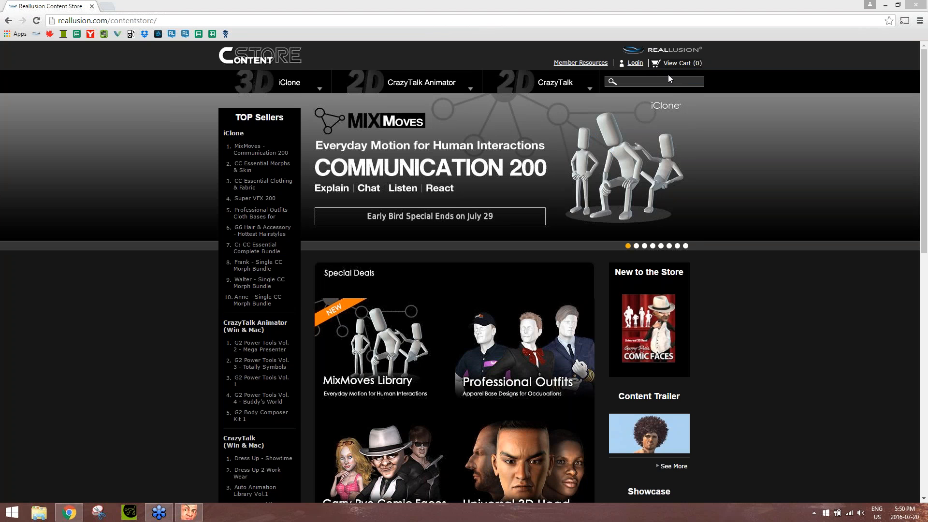
# Page through the featured banners on the Content Store home page and open the Garry Pye's Comic Faces pack
pyautogui.click(636, 245)
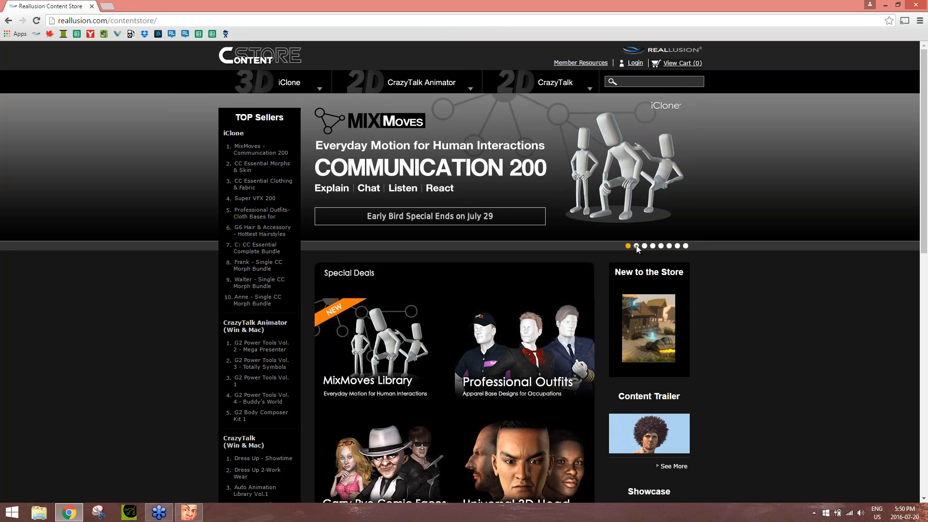
pyautogui.click(645, 246)
pyautogui.click(653, 245)
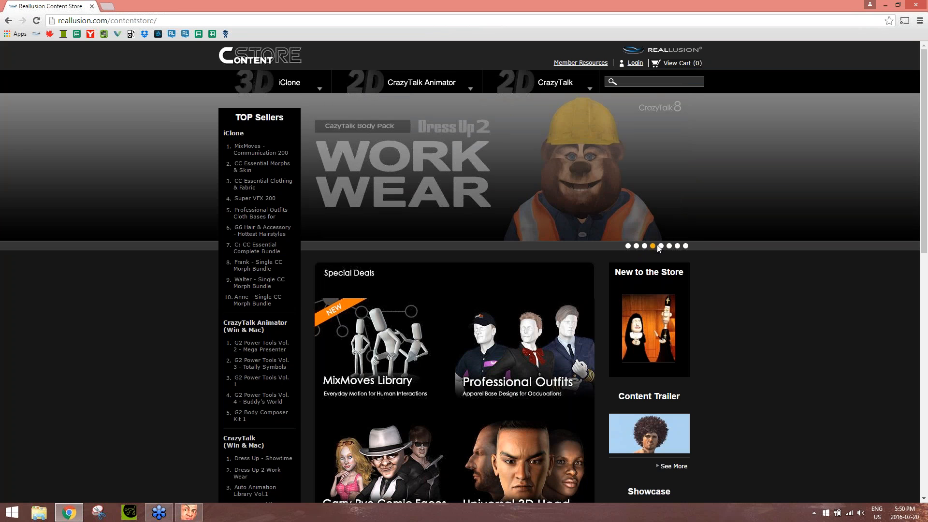
pyautogui.click(660, 246)
pyautogui.click(669, 245)
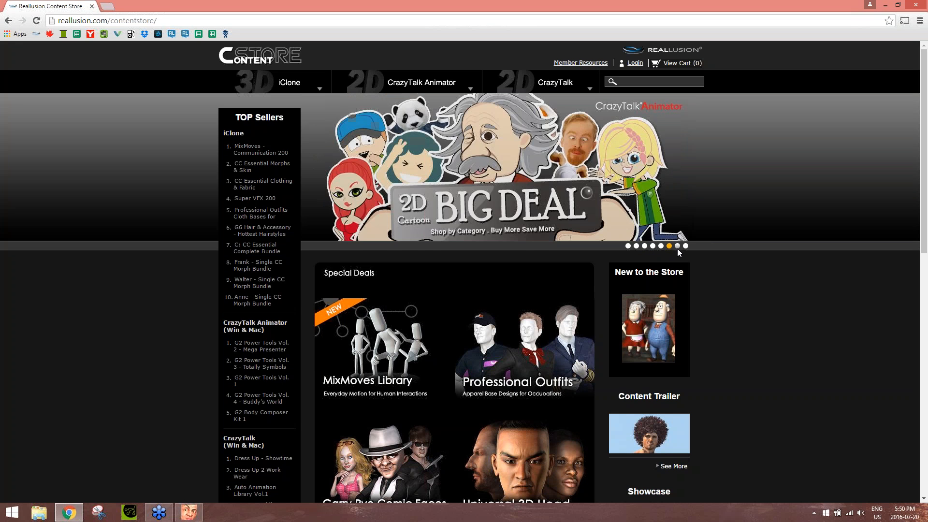
pyautogui.click(677, 246)
pyautogui.click(525, 180)
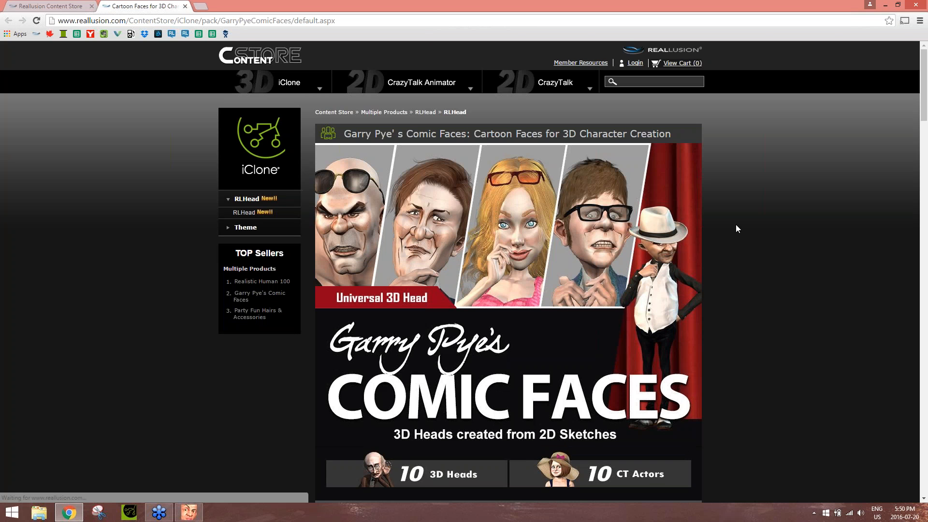
# Examine the Comic Faces pack's drawing-to-render comparisons and description, and switch back to CrazyTalk 8
pyautogui.scroll(-3, 743, 223)
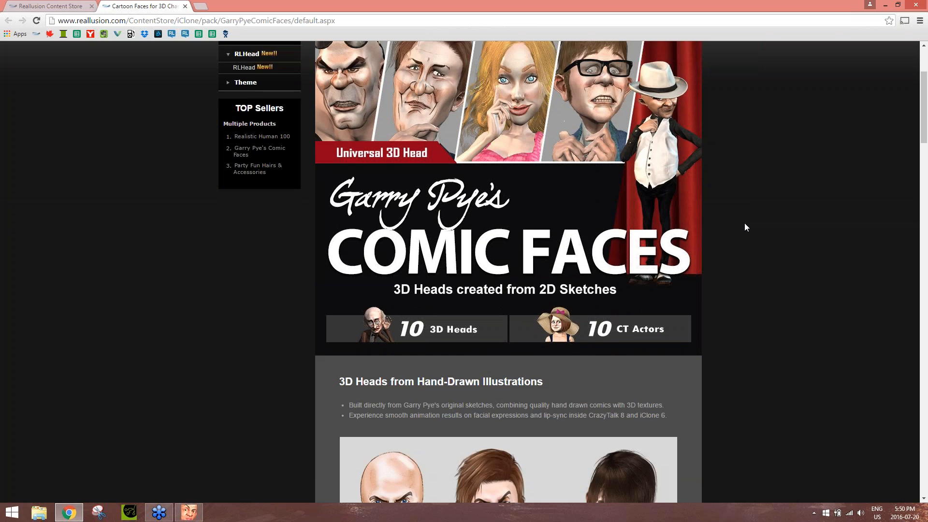
pyautogui.scroll(-8, 686, 241)
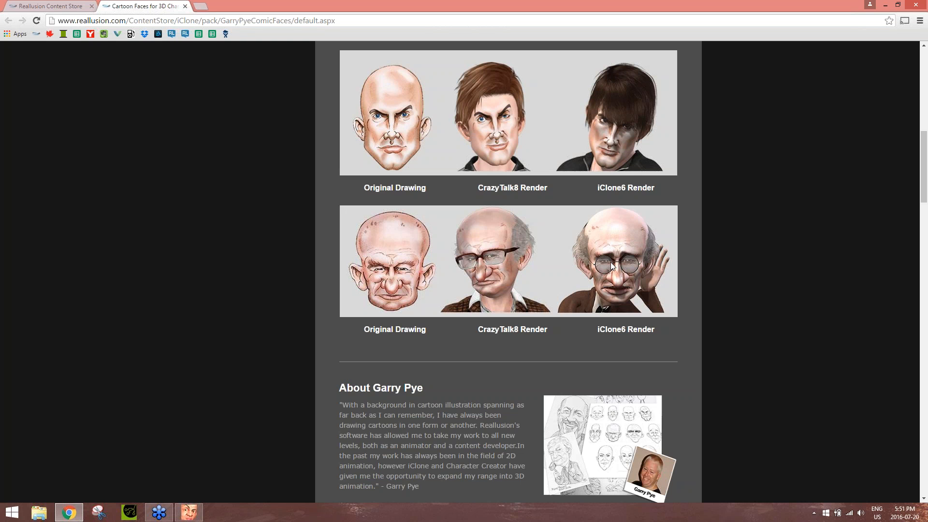
pyautogui.scroll(-4, 744, 297)
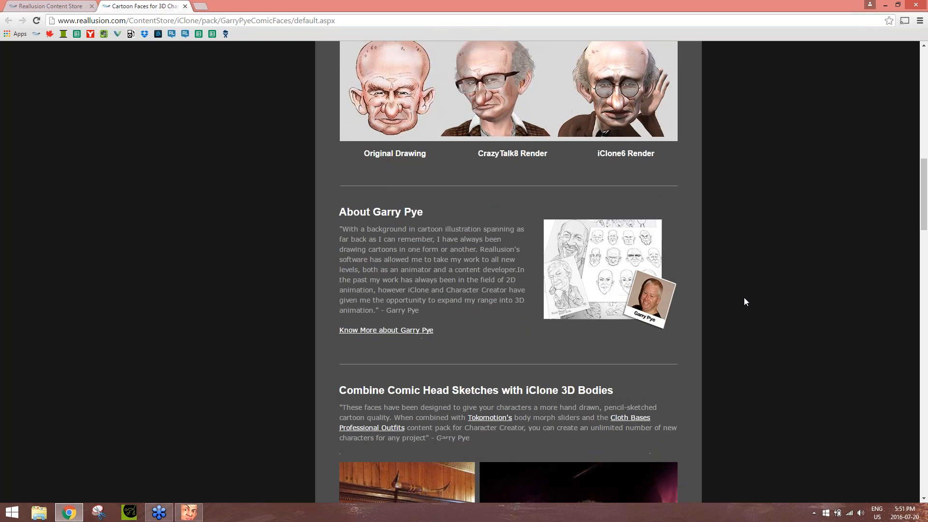
pyautogui.scroll(15, 743, 297)
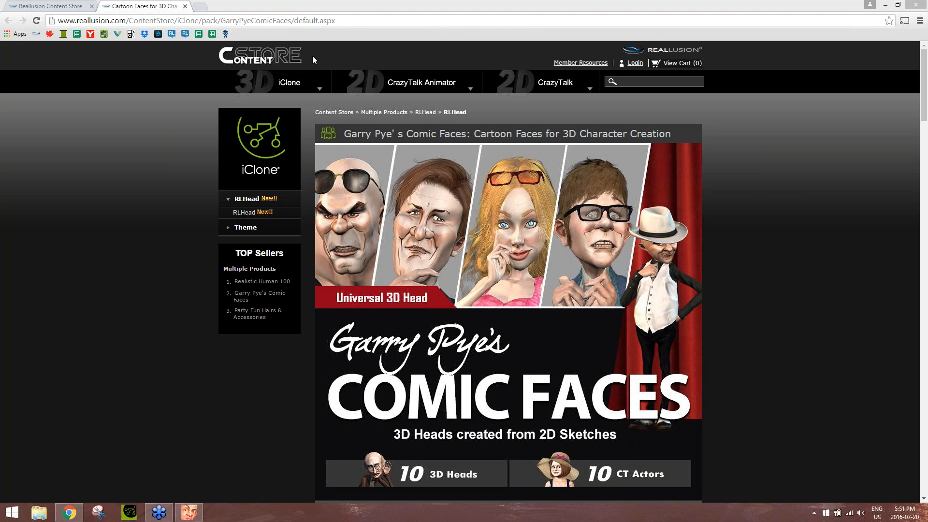
pyautogui.click(188, 511)
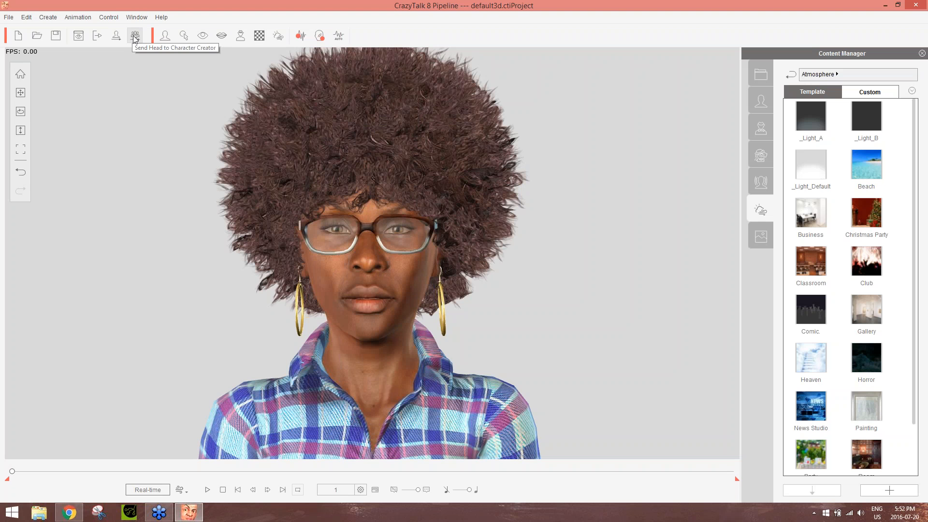
# Launch iClone Character Creator from the desktop
pyautogui.click(755, 78)
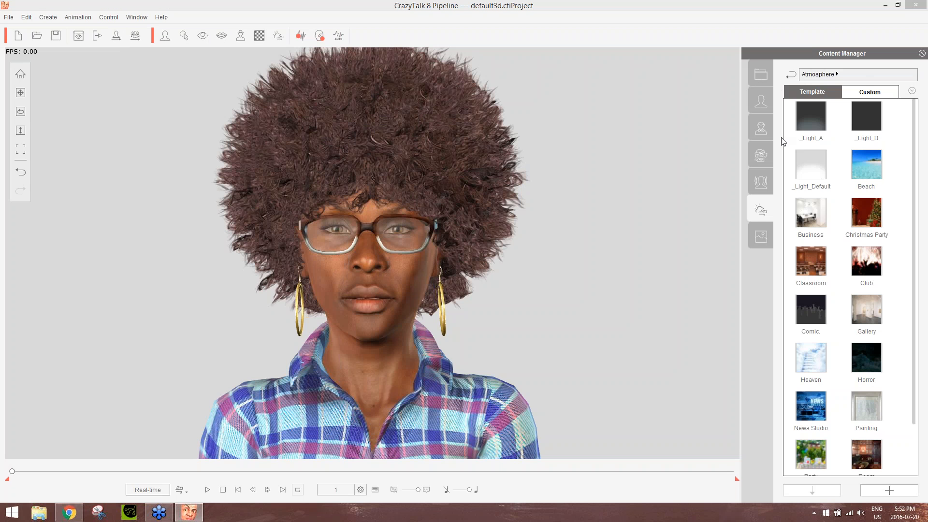
pyautogui.click(926, 515)
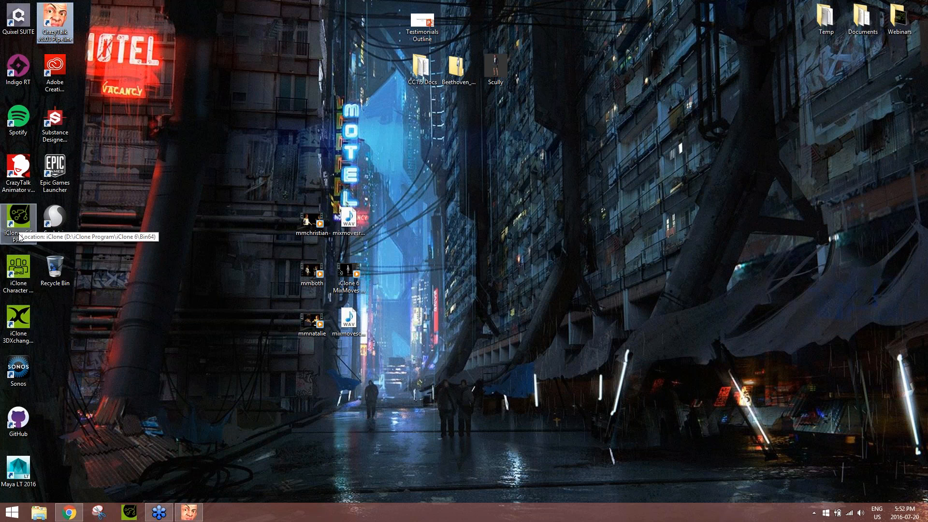
pyautogui.click(24, 269)
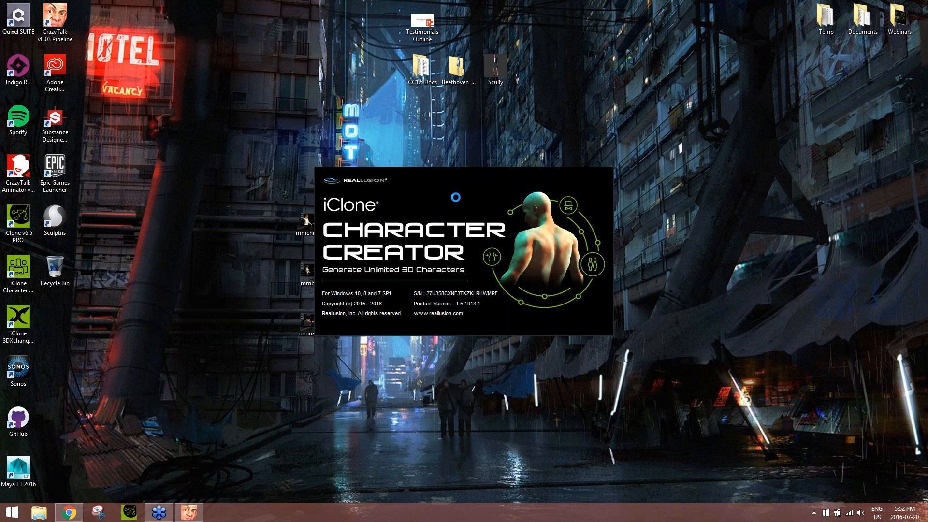
# Switch back to CrazyTalk 8 and export the head to the desktop as a Reallusion Head file named test head
pyautogui.click(191, 512)
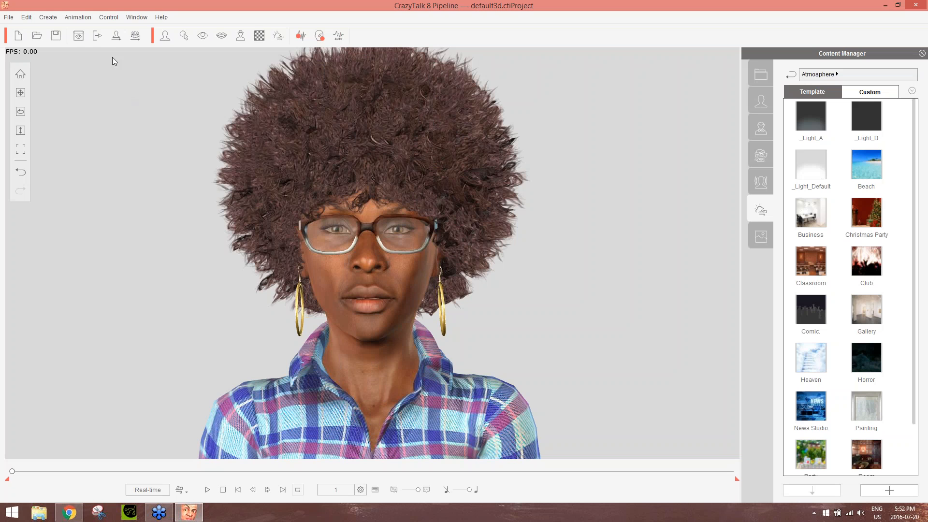
pyautogui.click(117, 35)
pyautogui.click(36, 109)
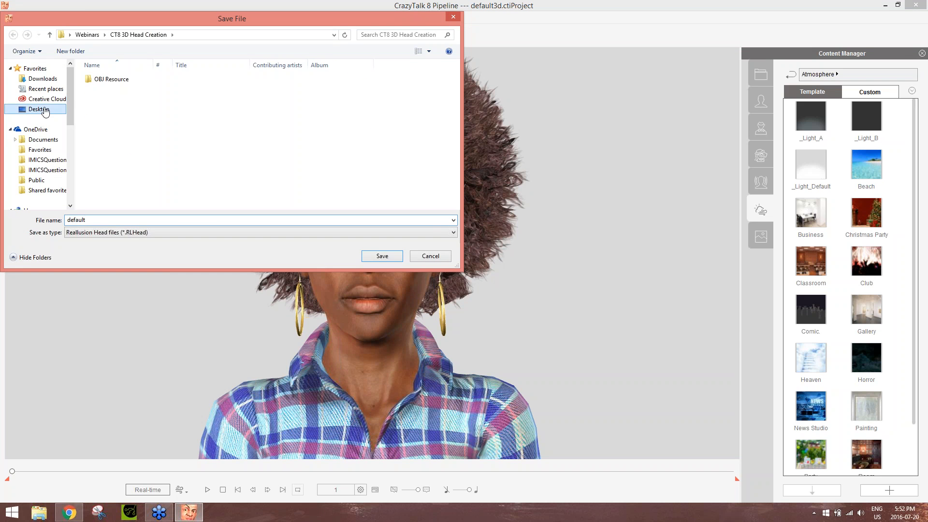
pyautogui.click(98, 220)
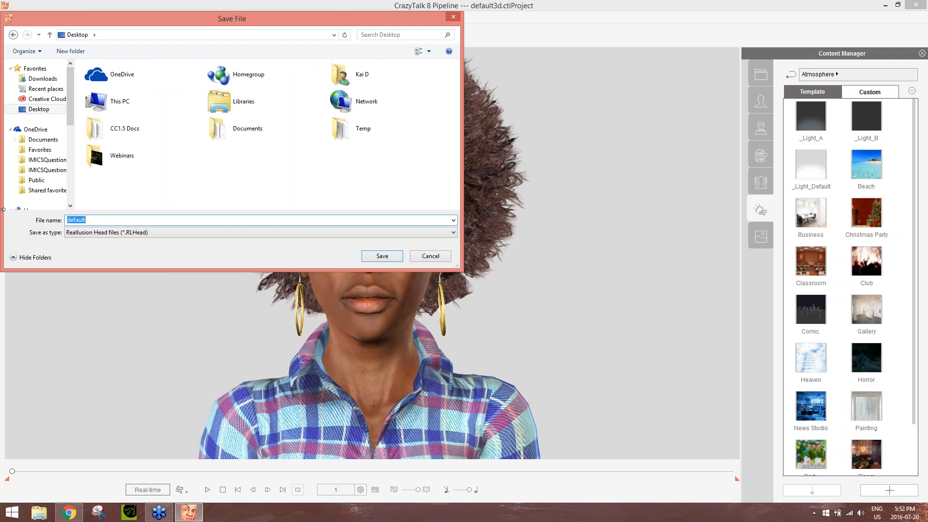
pyautogui.write('test head')
pyautogui.press('Return')
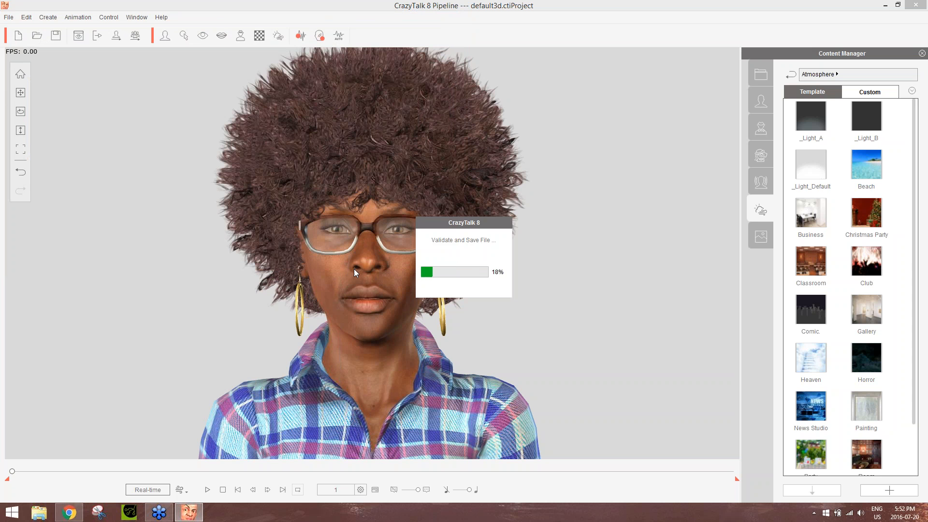
# Switch to Character Creator and load the PO_09 character as a project from the Professional Outfit templates
pyautogui.moveTo(194, 512)
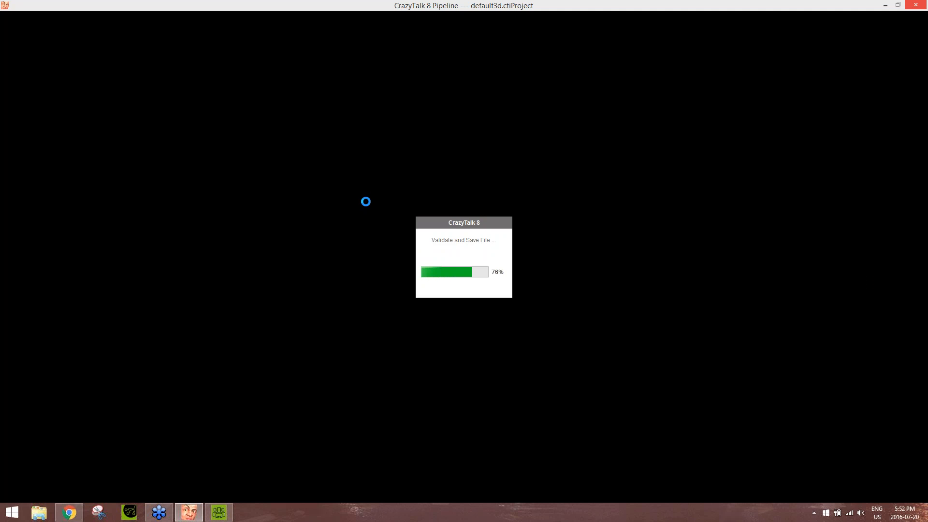
pyautogui.click(221, 512)
pyautogui.click(580, 329)
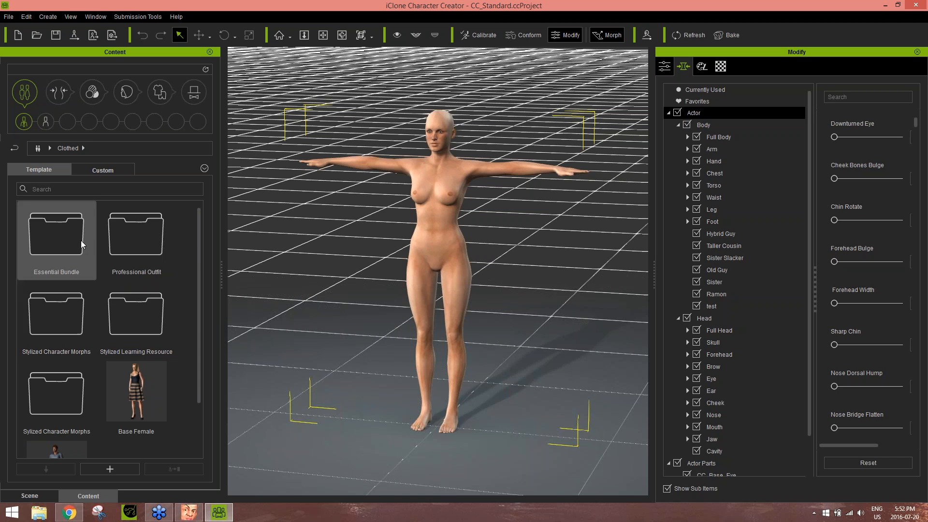
pyautogui.doubleClick(130, 239)
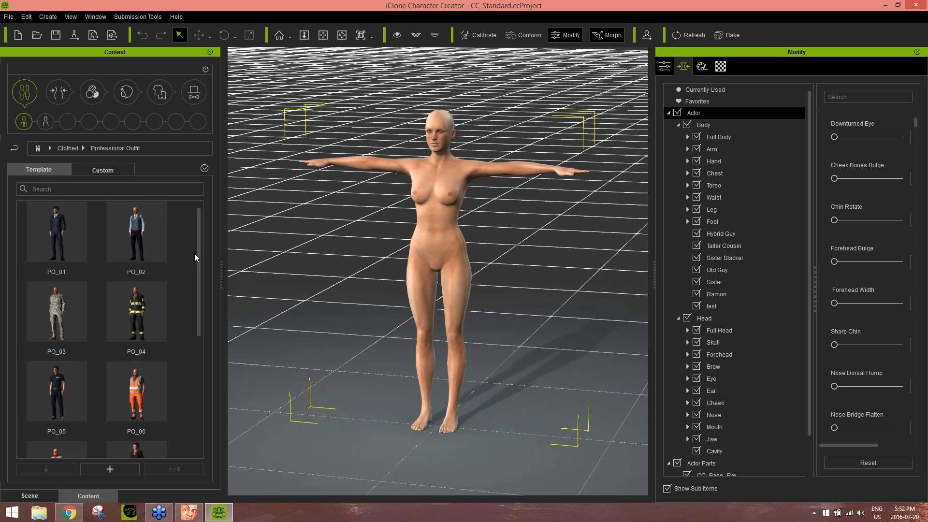
pyautogui.moveTo(198, 247); pyautogui.dragTo(204, 384)
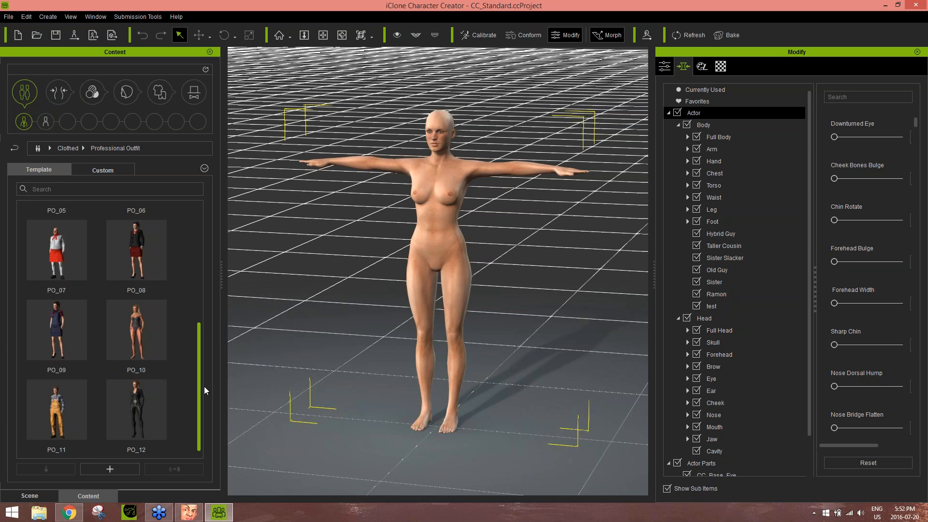
pyautogui.doubleClick(59, 334)
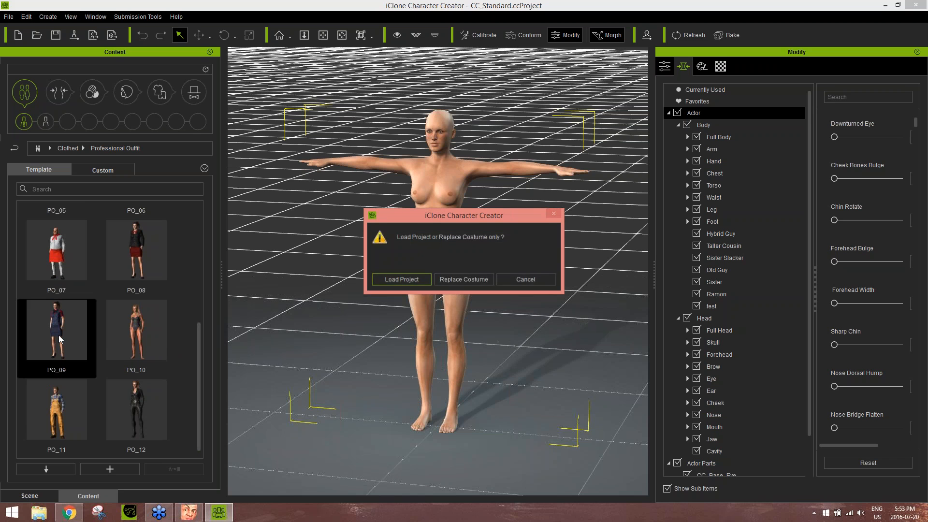
pyautogui.click(413, 279)
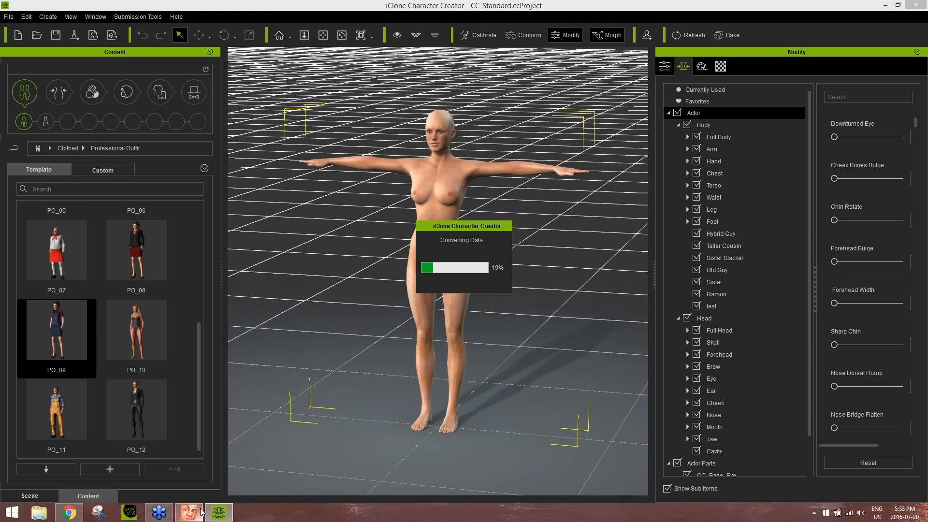
# Check the desktop for the exported head file, glance at the CrazyTalk 8 head, and inspect the PO_09 character's upper body in Character Creator
pyautogui.press('super+d')
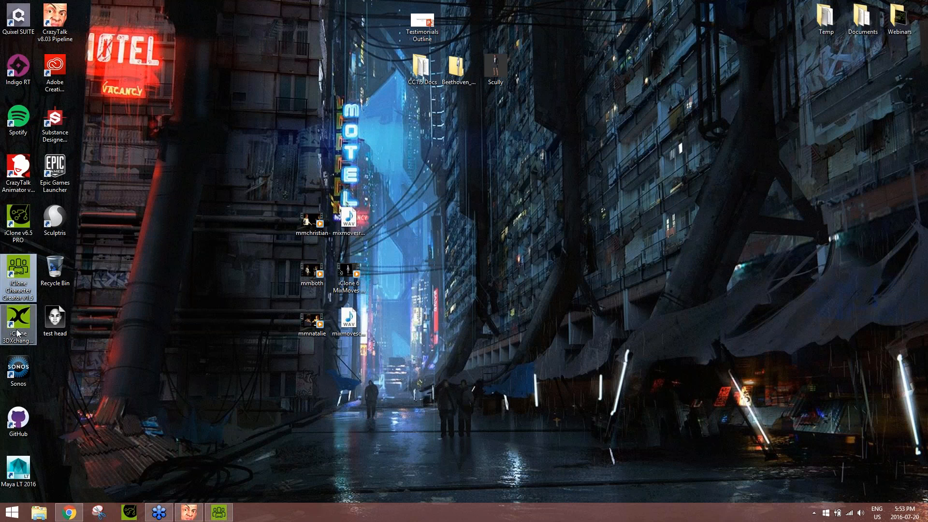
pyautogui.click(229, 512)
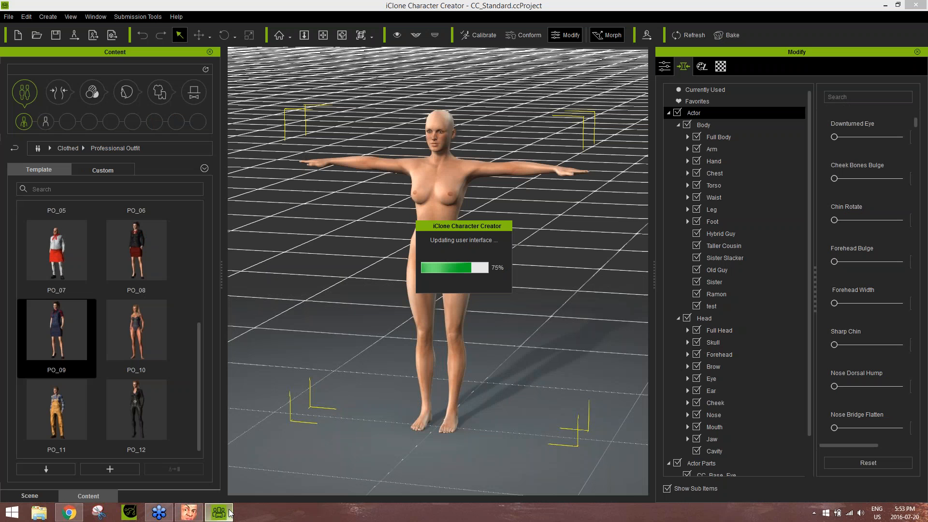
pyautogui.moveTo(196, 513)
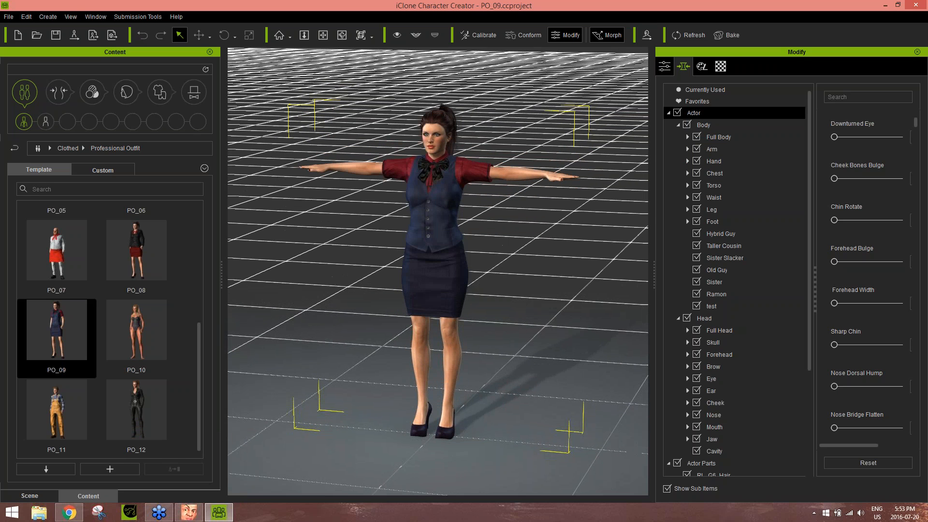
pyautogui.click(194, 510)
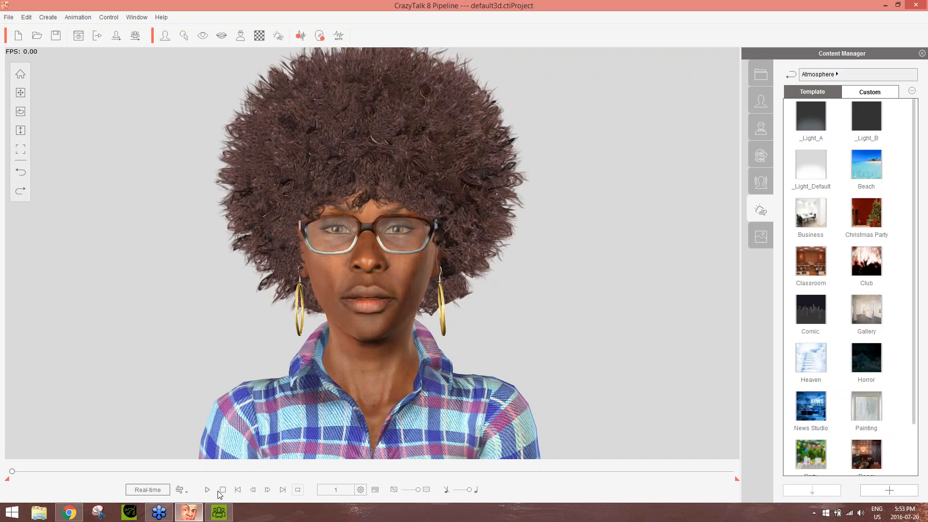
pyautogui.click(228, 512)
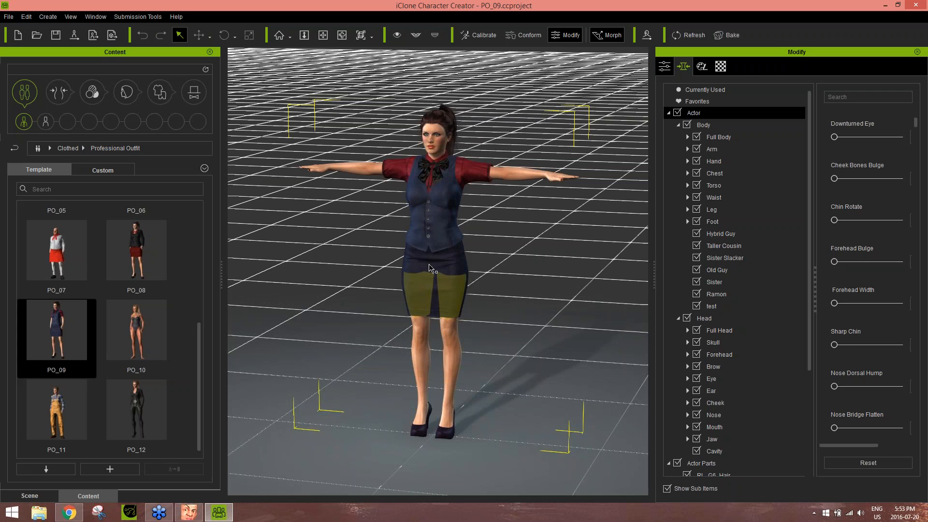
pyautogui.moveTo(432, 237); pyautogui.dragTo(436, 331, button='middle')
pyautogui.scroll(5, 437, 332)
pyautogui.moveTo(463, 333); pyautogui.dragTo(451, 319, button='right')
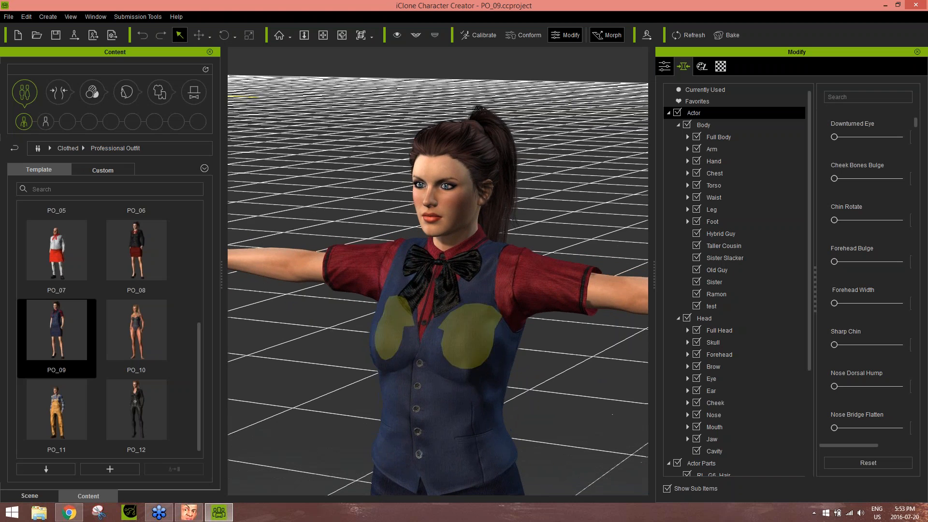
# Switch to CrazyTalk 8 and send the head to Character Creator, saving it as test head on the desktop
pyautogui.click(188, 512)
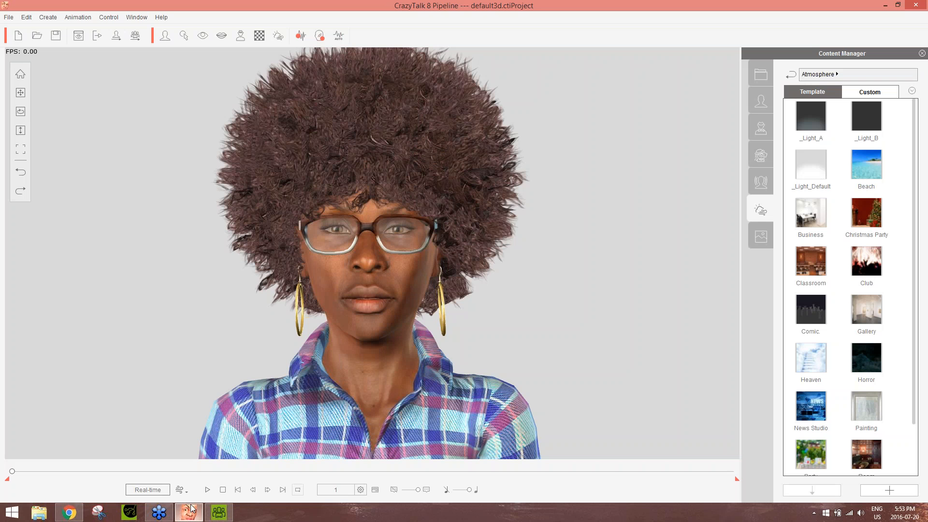
pyautogui.click(135, 36)
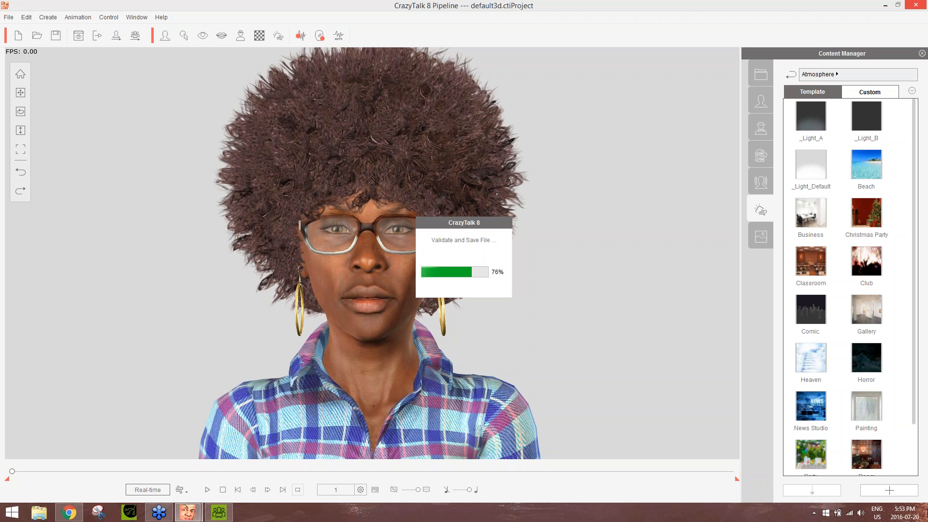
# Import the desktop test head file into Character Creator with head morph, head and body texture, and dynamic appearance textures set to Reset
pyautogui.click(927, 521)
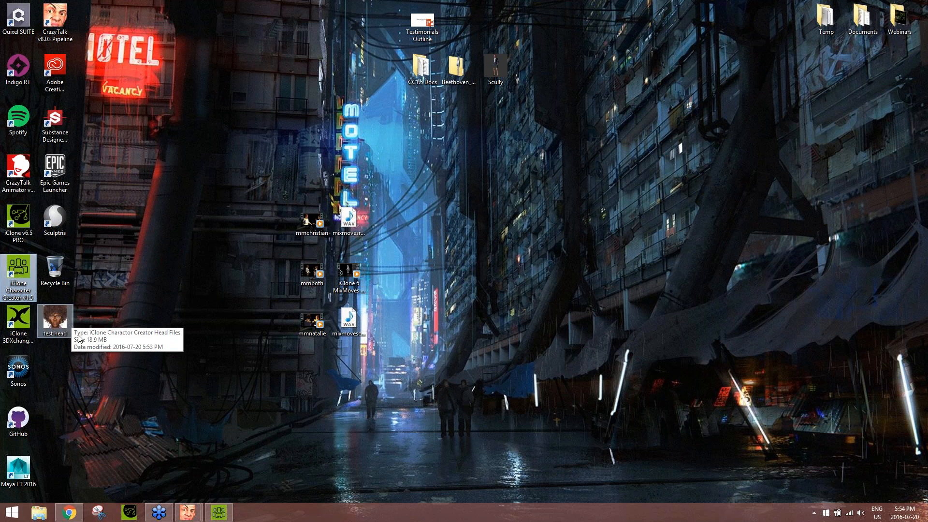
pyautogui.click(214, 513)
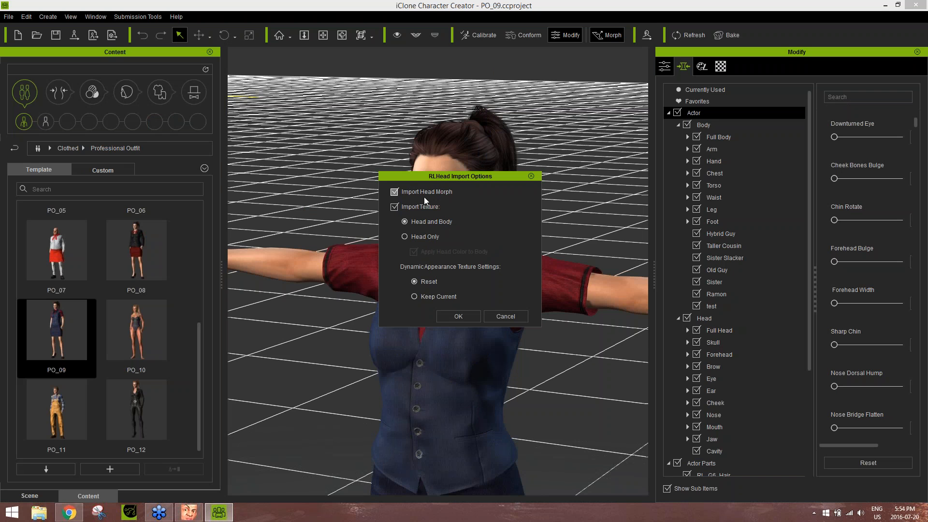
pyautogui.click(458, 317)
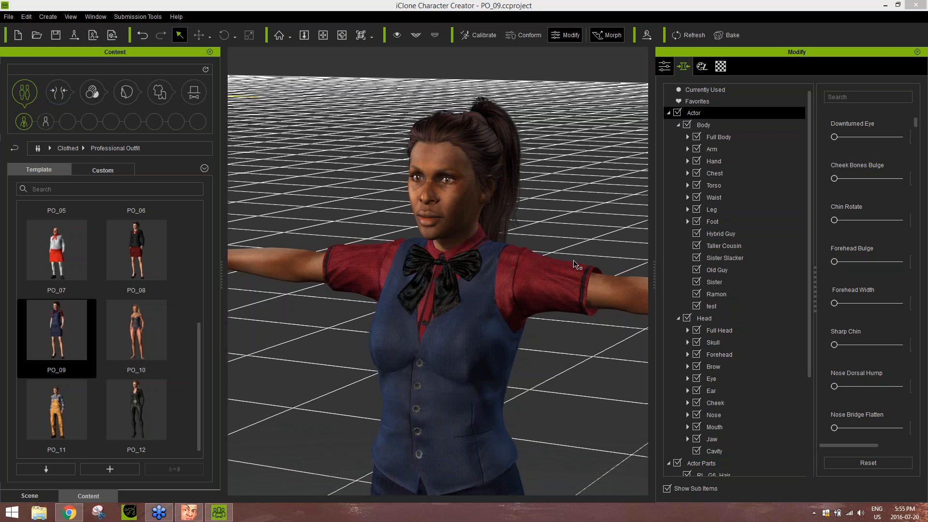
# Inspect the imported face up close and replace the ponytail with the Afro hair from the Party Fun templates
pyautogui.scroll(-5, 504, 256)
pyautogui.moveTo(506, 325); pyautogui.dragTo(551, 309, button='middle')
pyautogui.scroll(6, 483, 241)
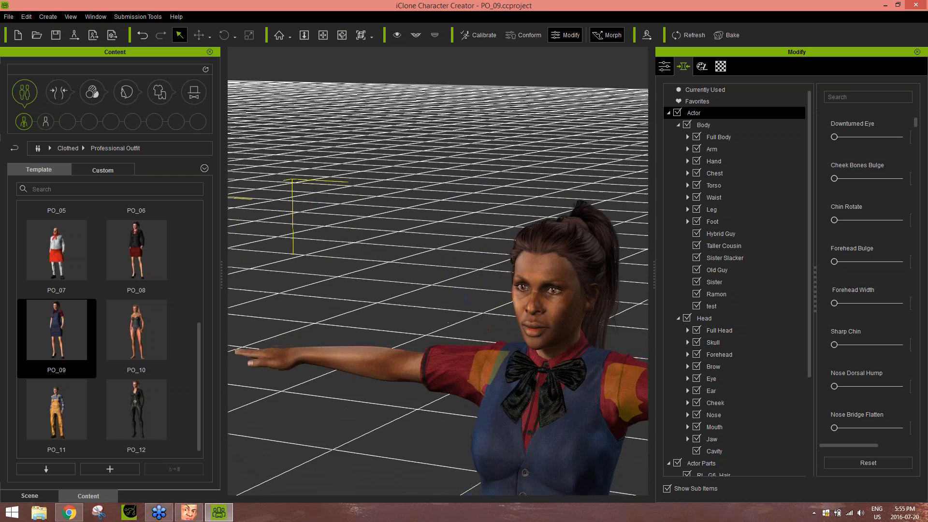
pyautogui.scroll(5, 515, 325)
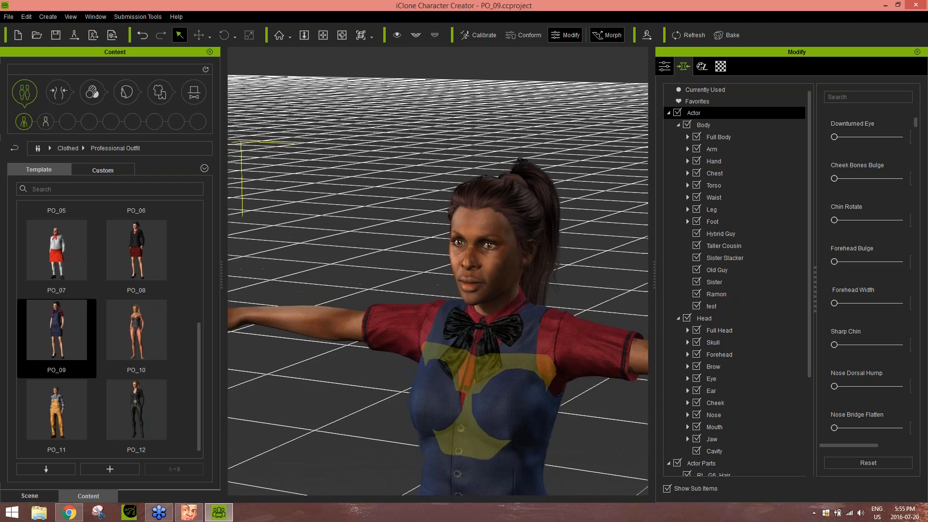
pyautogui.moveTo(541, 319); pyautogui.dragTo(520, 323, button='middle')
pyautogui.moveTo(519, 323); pyautogui.dragTo(566, 319, button='right')
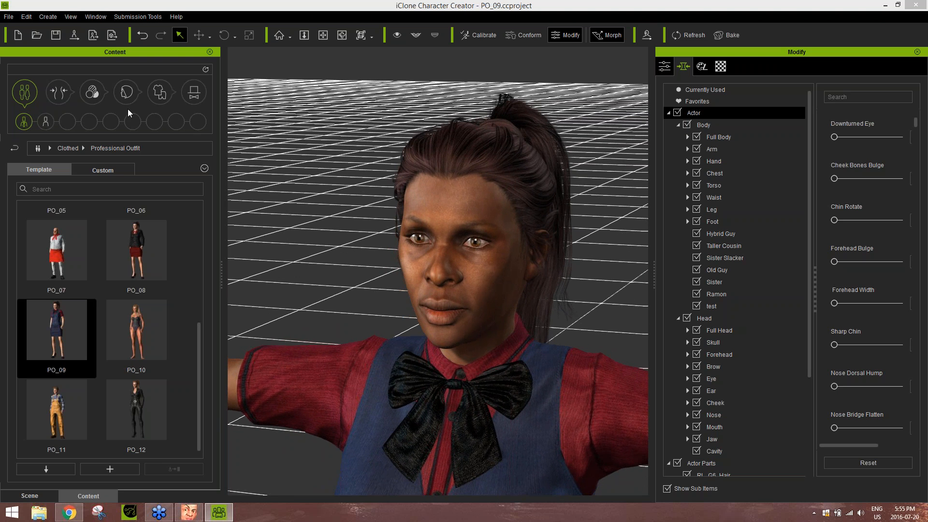
pyautogui.click(121, 93)
pyautogui.doubleClick(132, 240)
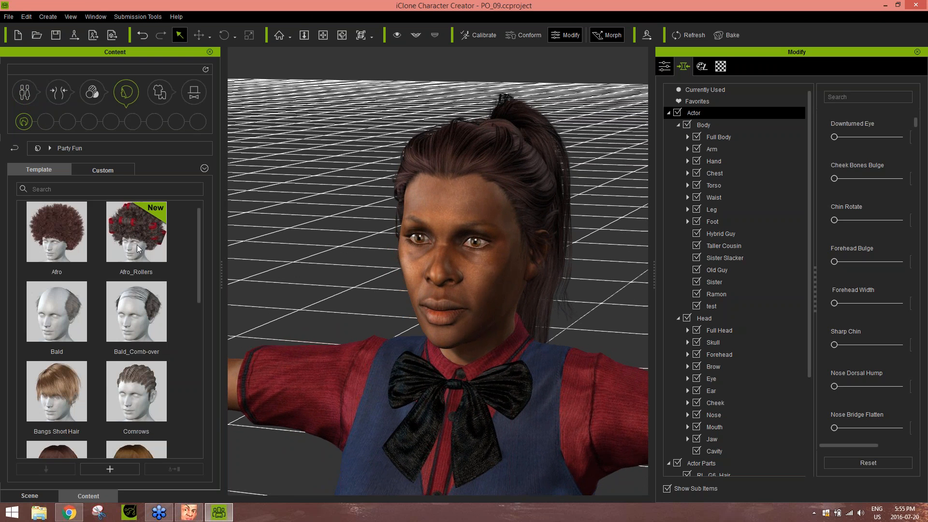
pyautogui.doubleClick(80, 249)
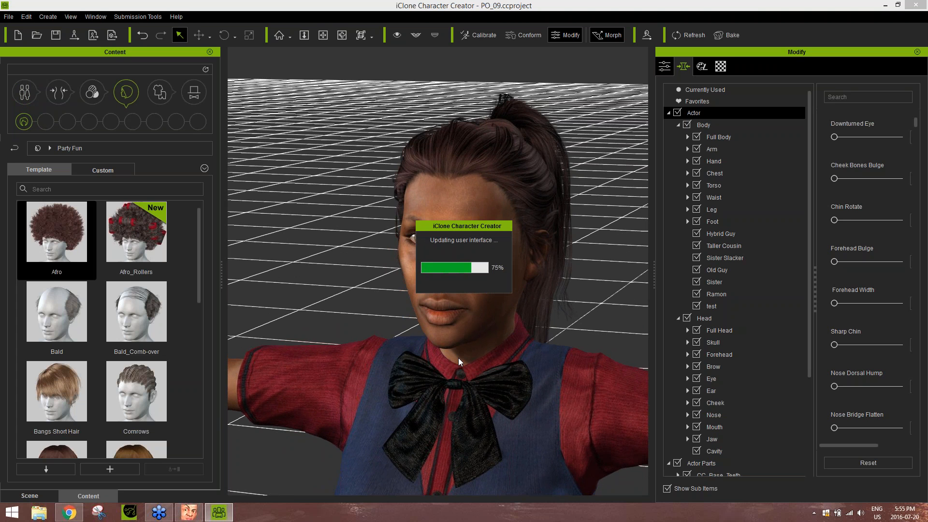
# Review the dressed character with the new hair and send it from Character Creator to iClone
pyautogui.scroll(-5, 498, 321)
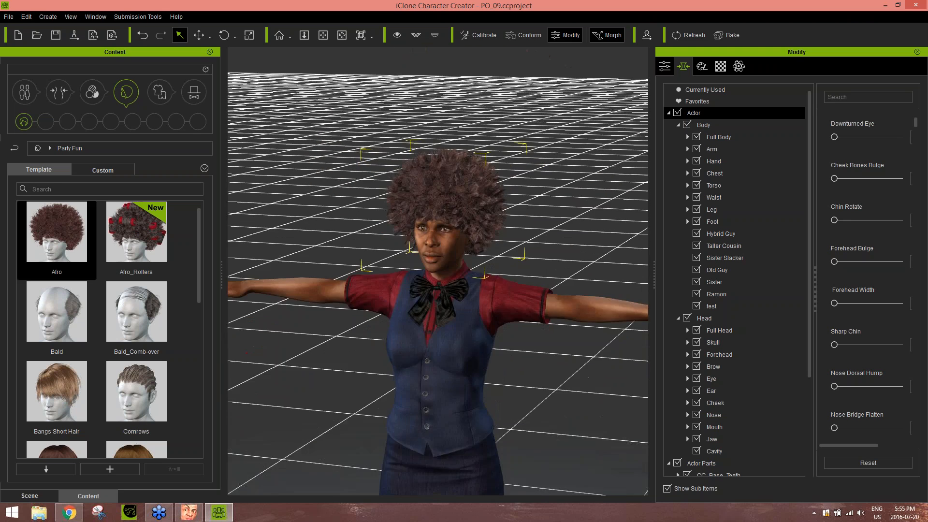
pyautogui.scroll(-3, 517, 325)
pyautogui.moveTo(527, 328)
pyautogui.mouseDown(button='right')
pyautogui.moveTo(619, 357)
pyautogui.moveTo(280, 362)
pyautogui.moveTo(517, 324)
pyautogui.mouseUp(button='right')
pyautogui.moveTo(517, 325)
pyautogui.mouseDown(button='middle')
pyautogui.moveTo(514, 300)
pyautogui.moveTo(504, 333)
pyautogui.mouseUp(button='middle')
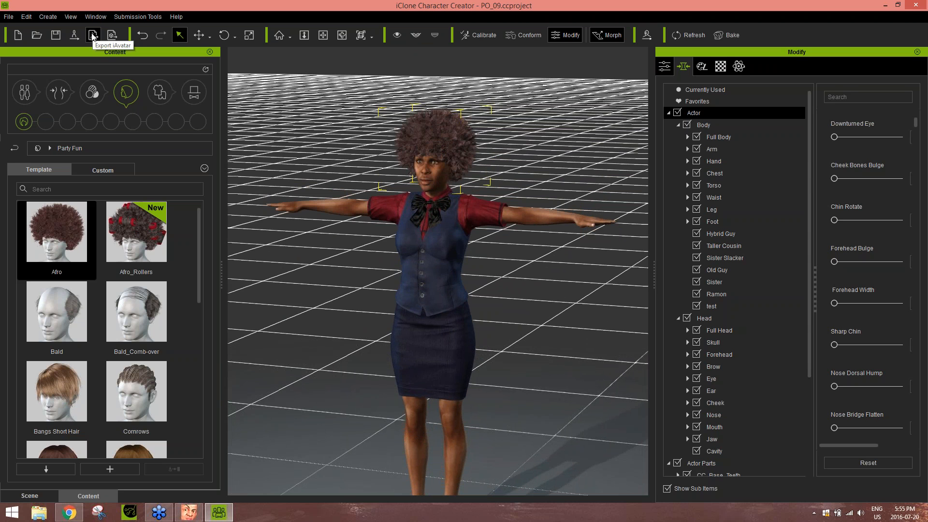
pyautogui.click(77, 36)
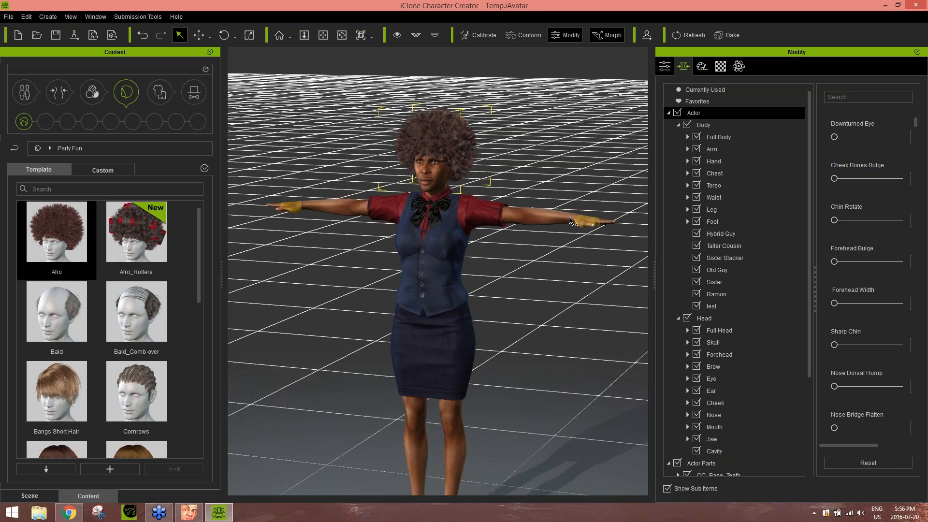
pyautogui.click(188, 513)
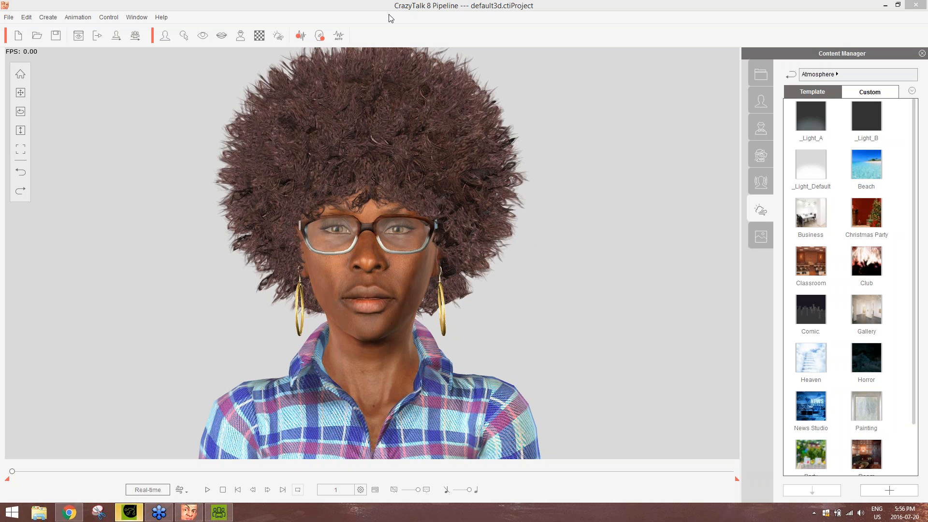
pyautogui.click(409, 9)
pyautogui.click(219, 512)
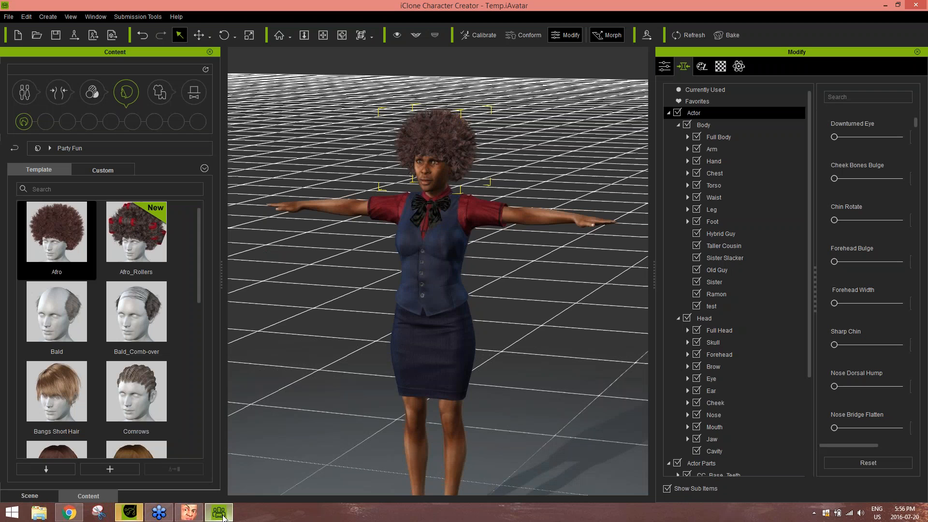
pyautogui.click(186, 512)
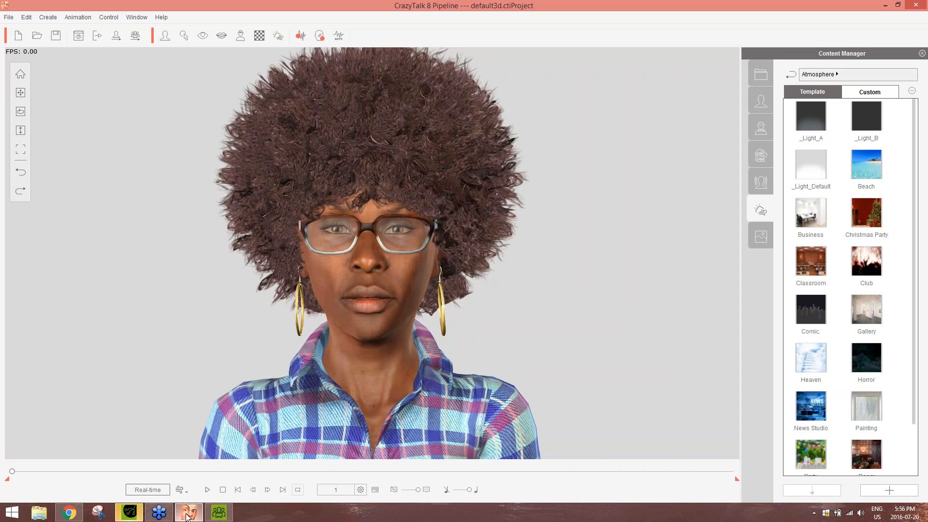
# Switch to iClone and decline the sign-up offer to reveal the transferred character
pyautogui.click(210, 515)
pyautogui.moveTo(203, 518)
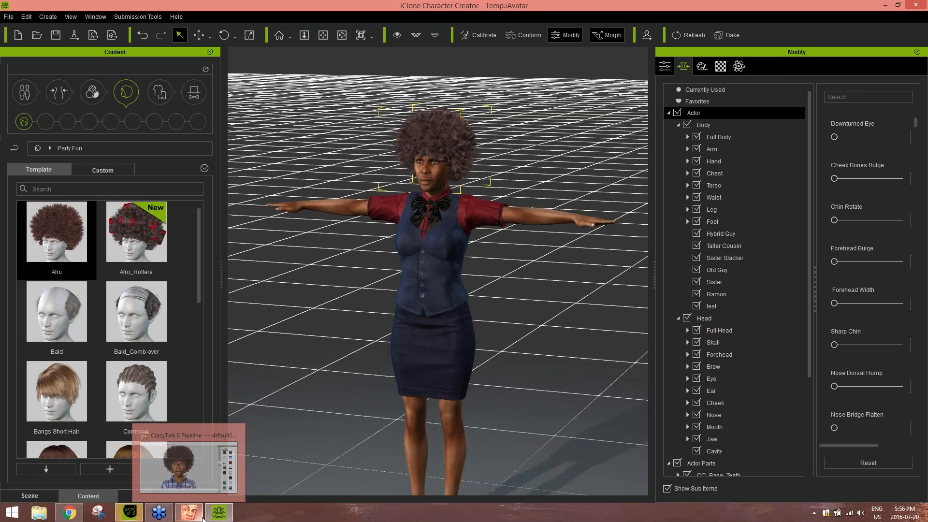
pyautogui.click(130, 512)
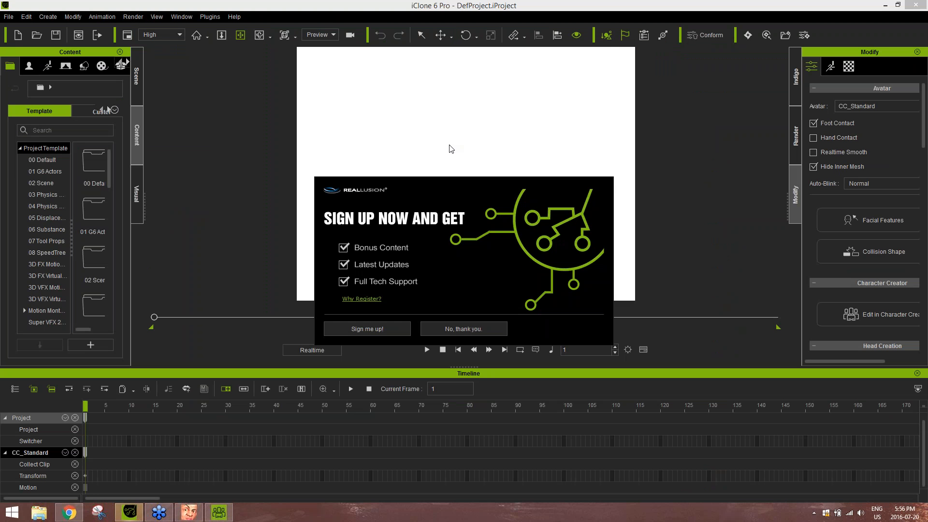
pyautogui.click(458, 330)
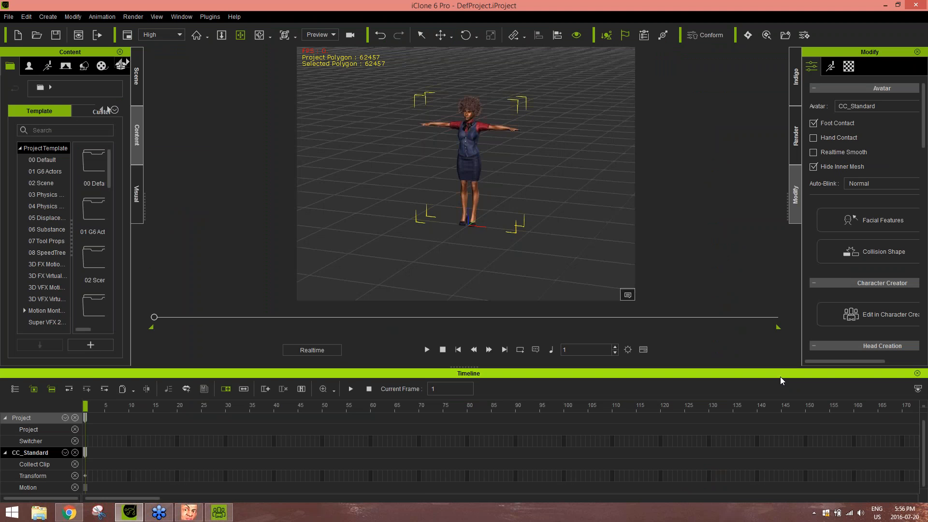
# Hide the timeline and frame the character's upper body from the front
pyautogui.press('F3')
pyautogui.moveTo(529, 255); pyautogui.dragTo(538, 326)
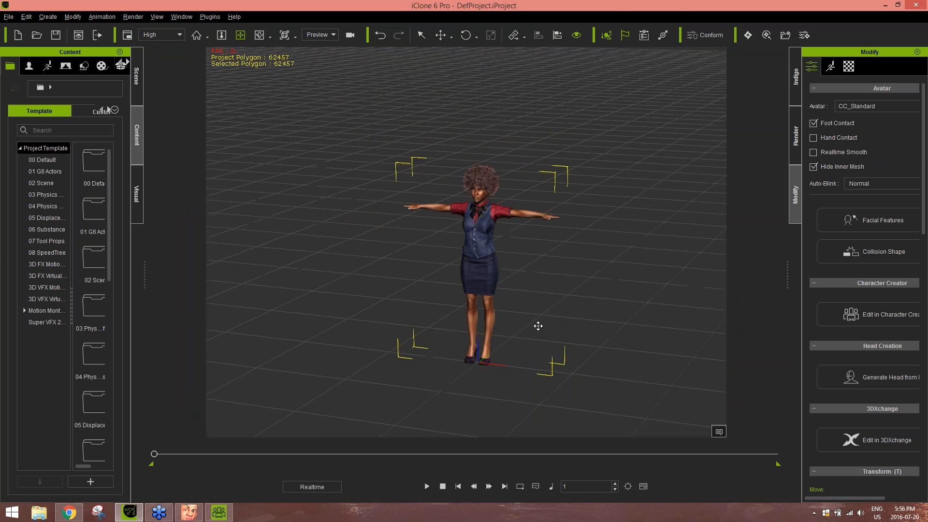
pyautogui.scroll(10, 538, 326)
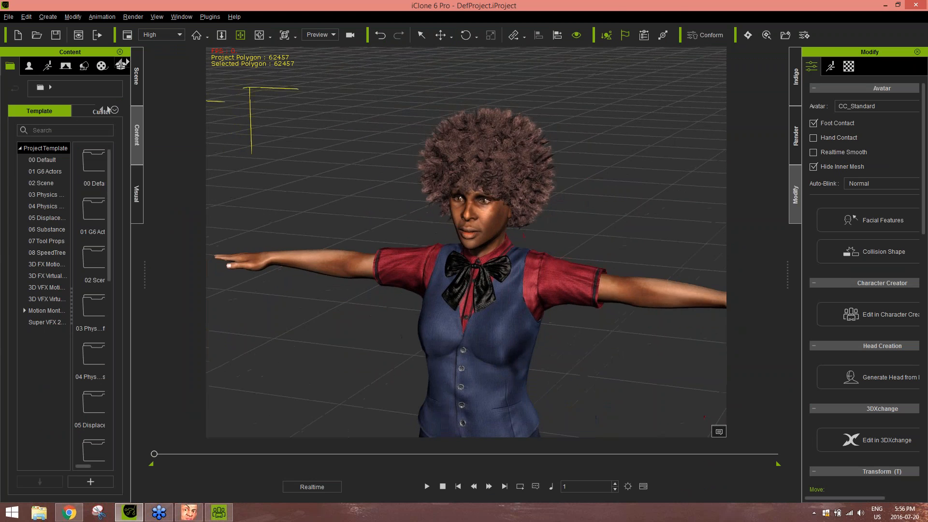
pyautogui.moveTo(538, 286); pyautogui.dragTo(638, 206, button='right')
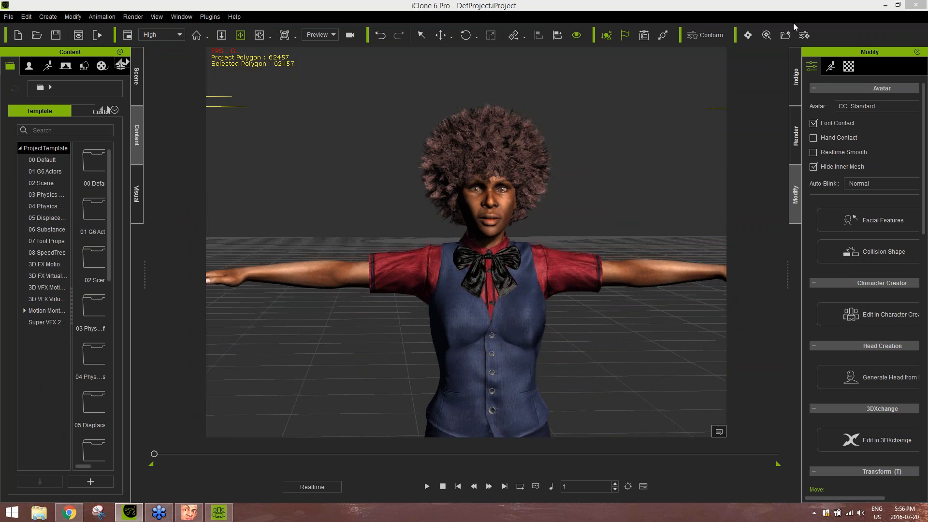
pyautogui.click(777, 45)
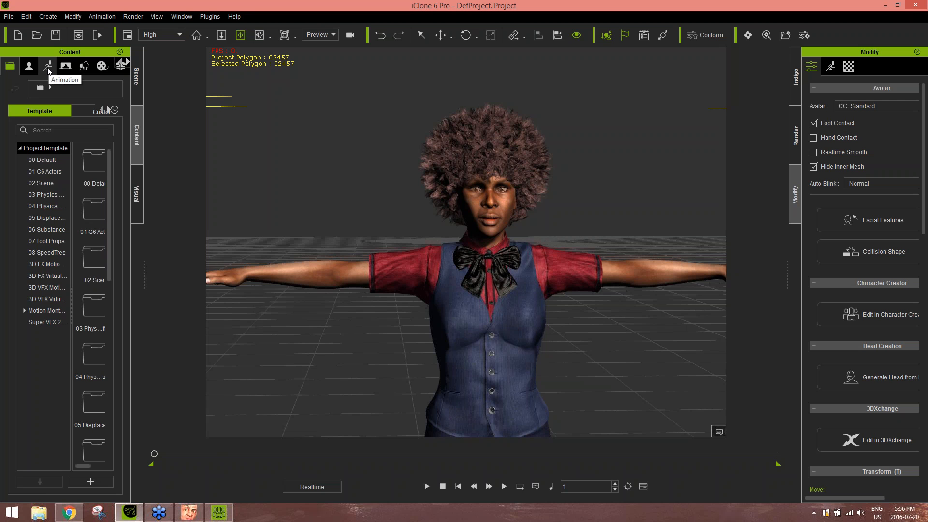
# Switch to Character Creator and review the OBJ and FBX export options for the nude and clothed character
pyautogui.click(218, 512)
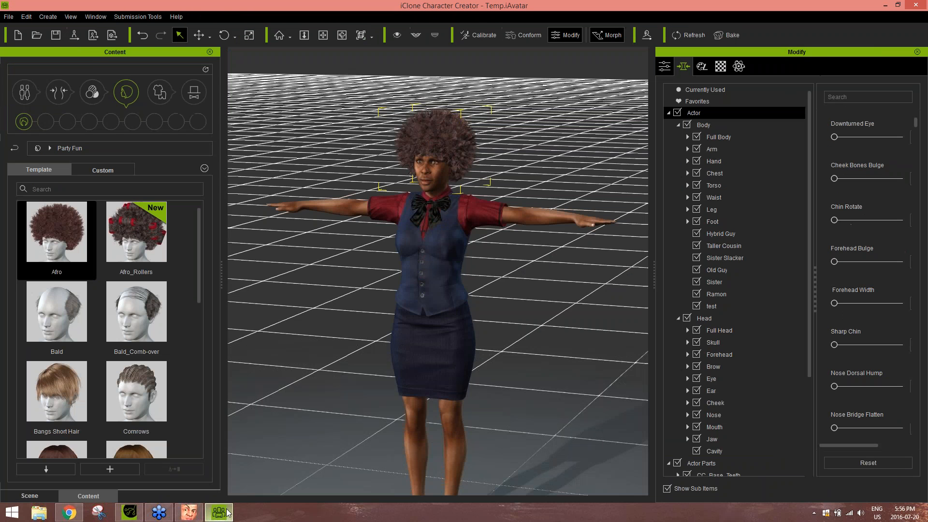
pyautogui.click(9, 17)
pyautogui.moveTo(64, 122)
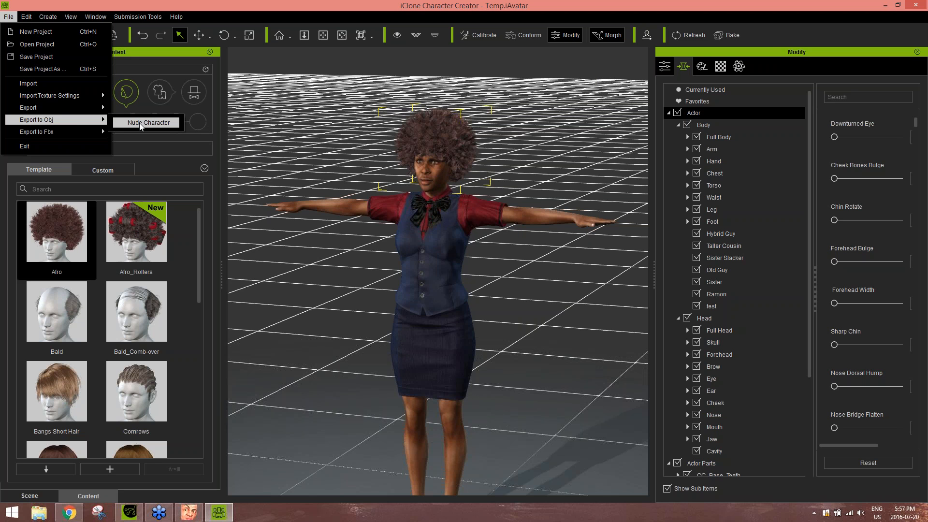
pyautogui.moveTo(100, 132)
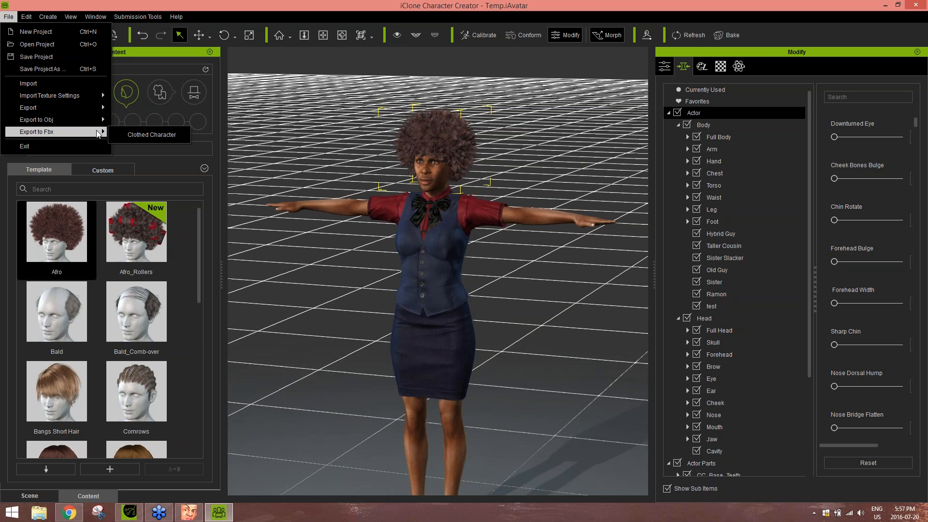
pyautogui.click(152, 135)
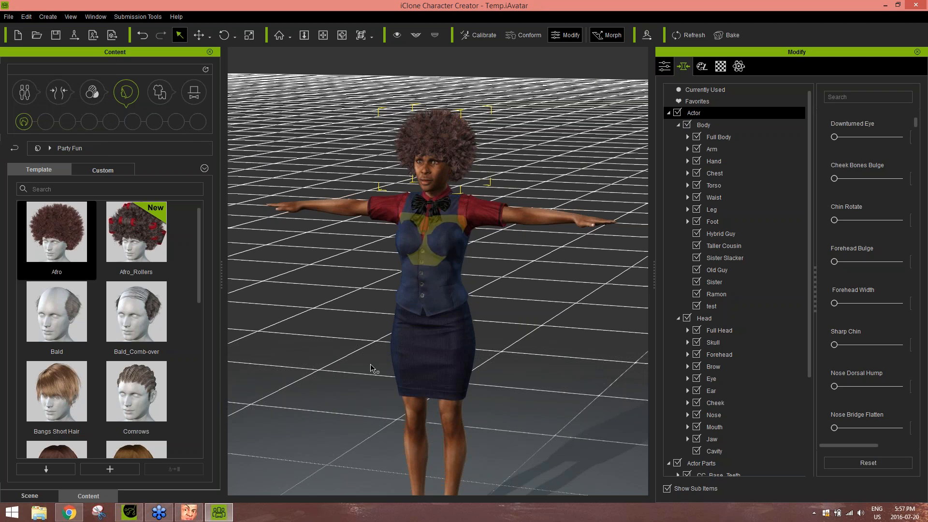
# Switch back to CrazyTalk 8 with the talking head project
pyautogui.click(189, 511)
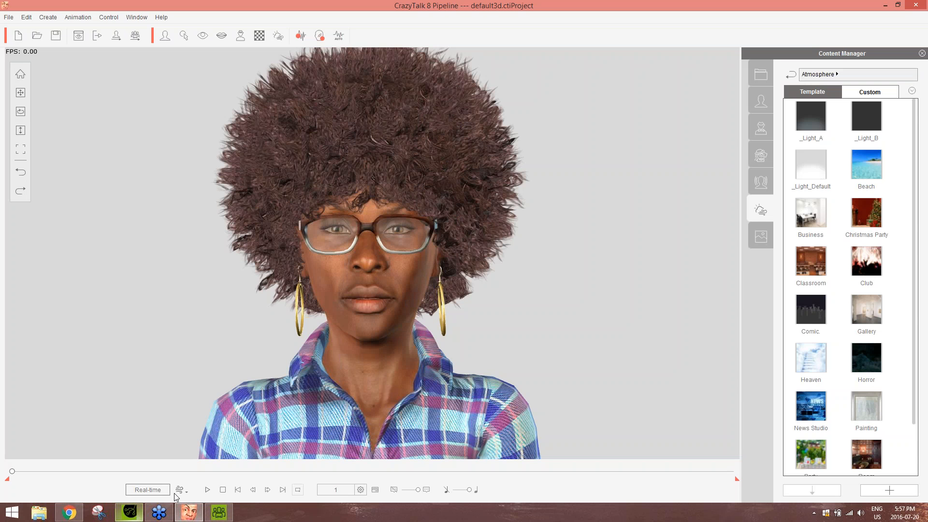
pyautogui.click(159, 513)
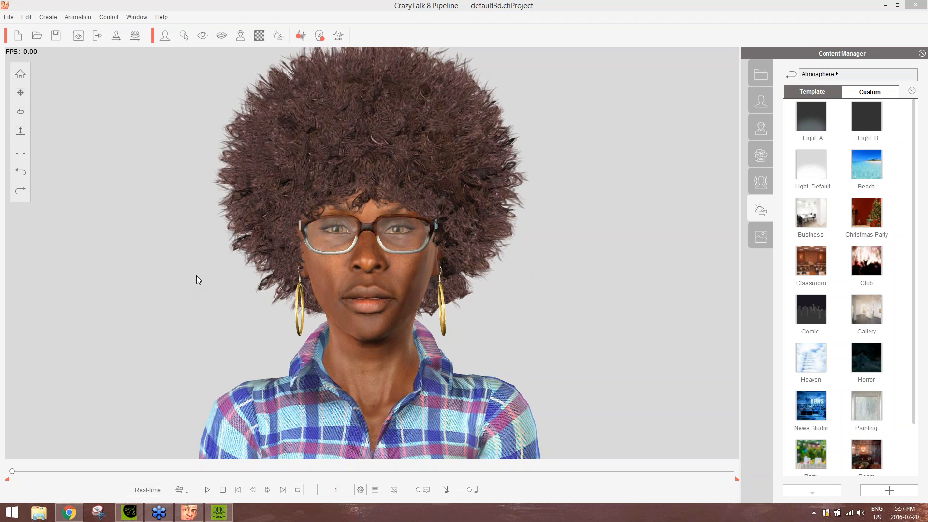
pyautogui.click(457, 6)
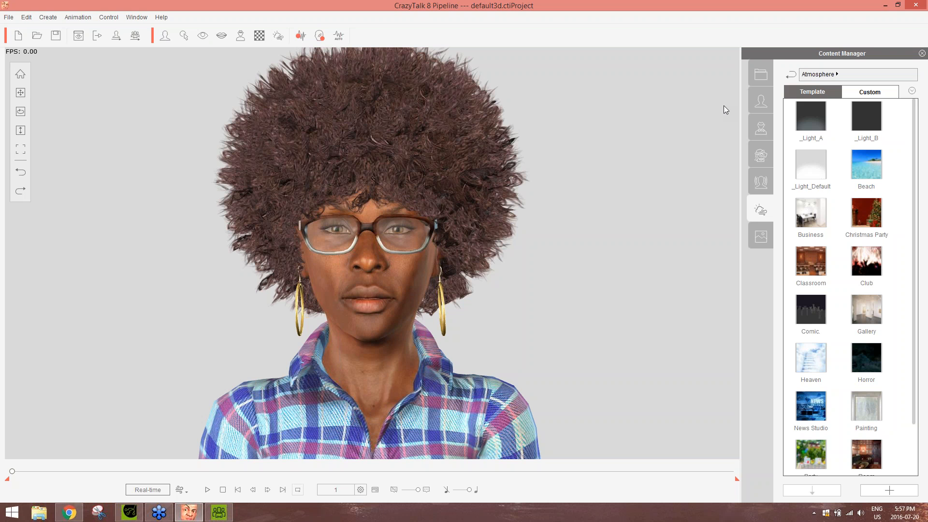
# Record a microphone voice script of about 6 seconds, apply Talk Mode auto motion, and stop its playback
pyautogui.click(301, 36)
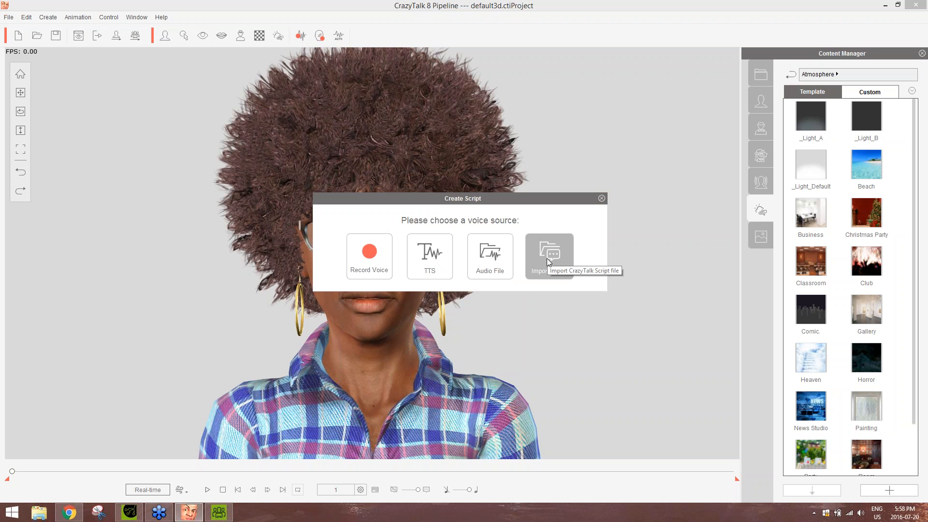
pyautogui.click(373, 255)
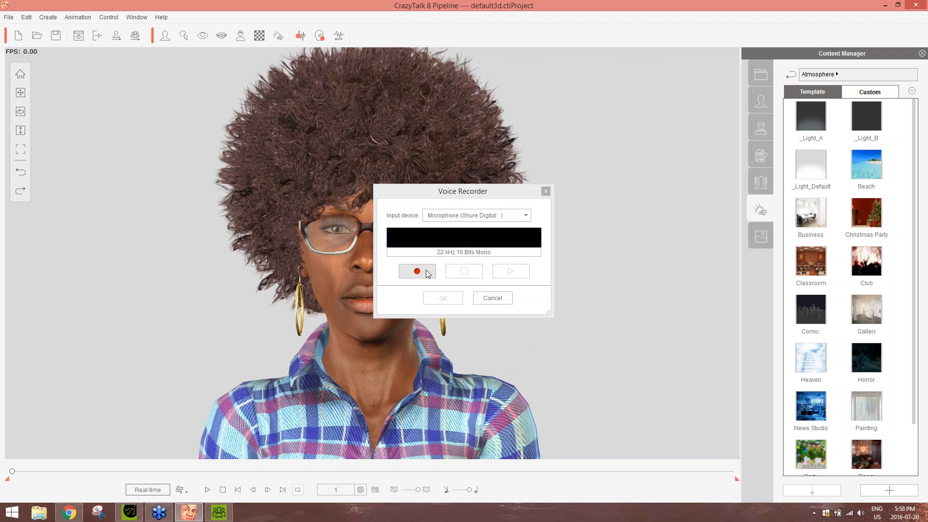
pyautogui.click(426, 271)
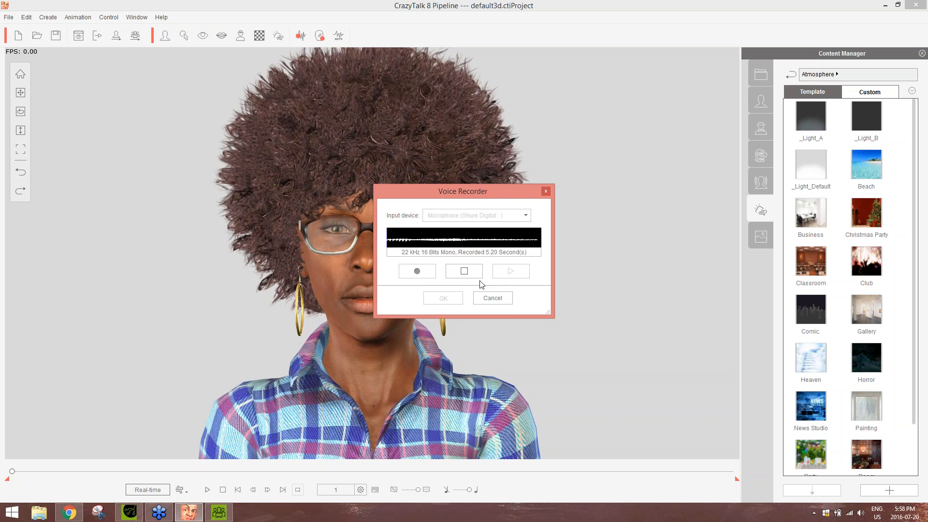
pyautogui.click(465, 271)
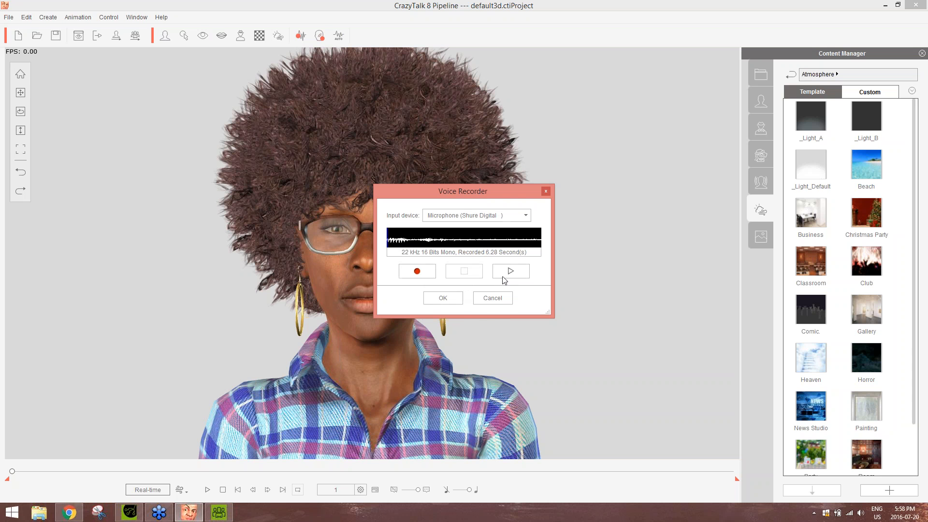
pyautogui.click(449, 300)
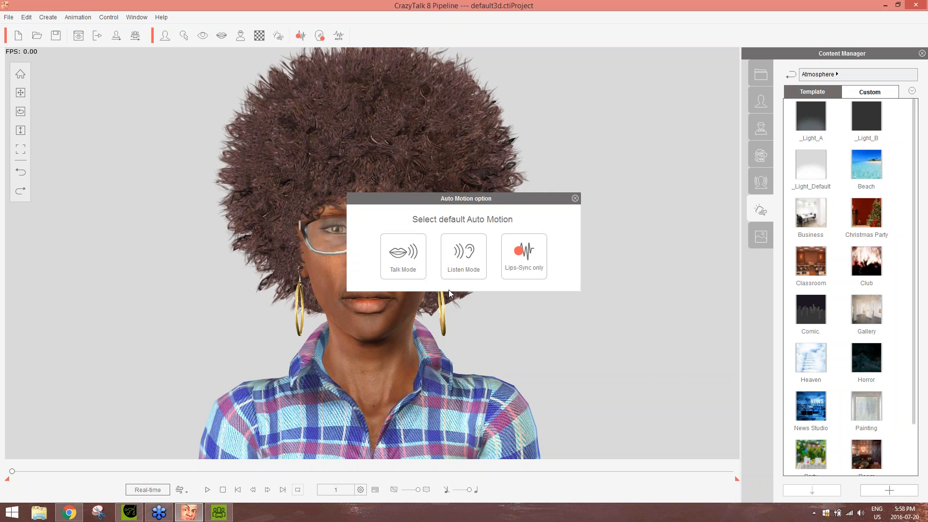
pyautogui.click(418, 257)
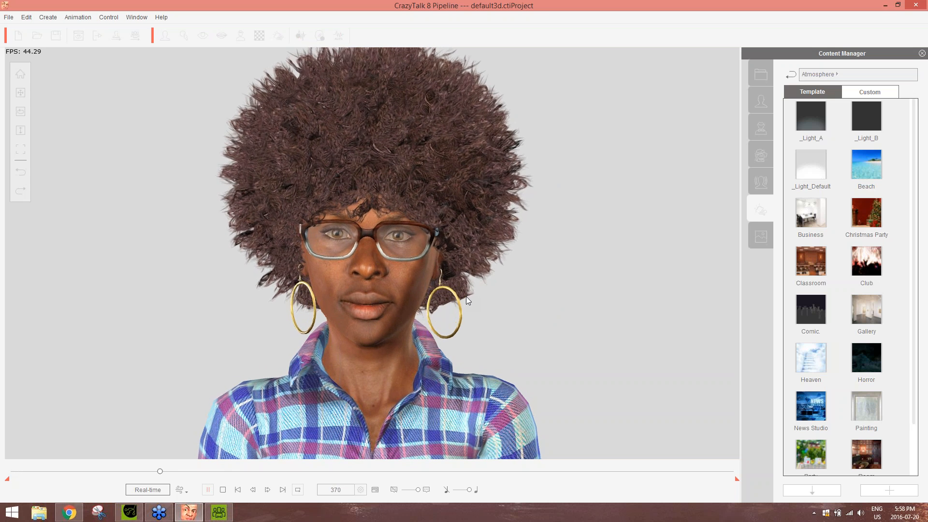
pyautogui.press('space')
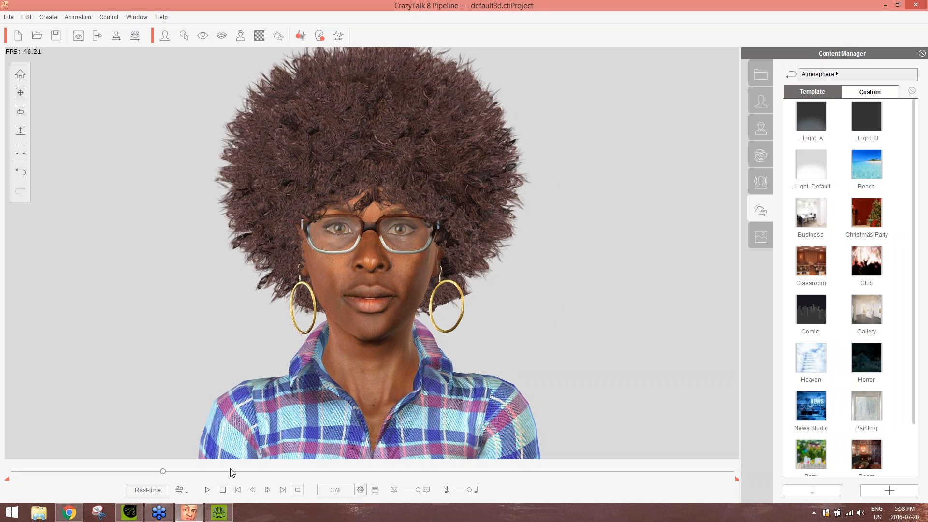
pyautogui.click(223, 490)
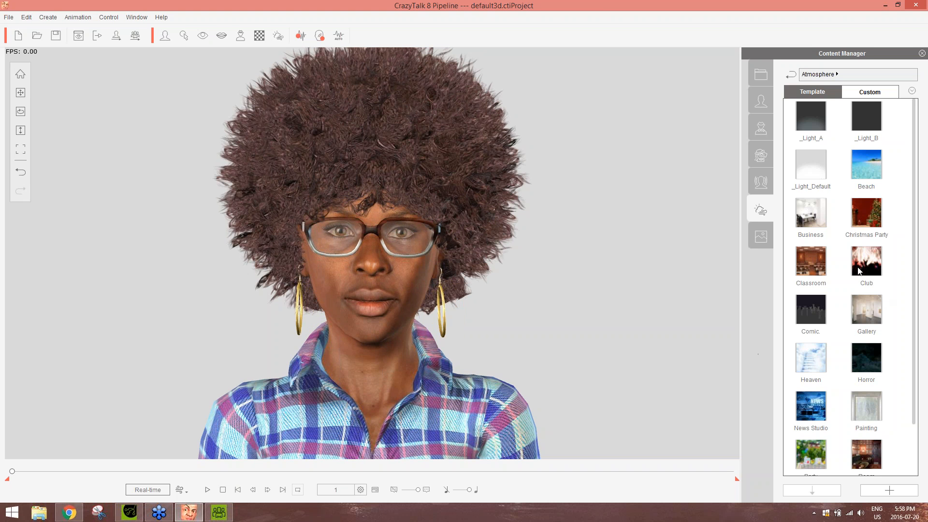
pyautogui.click(843, 266)
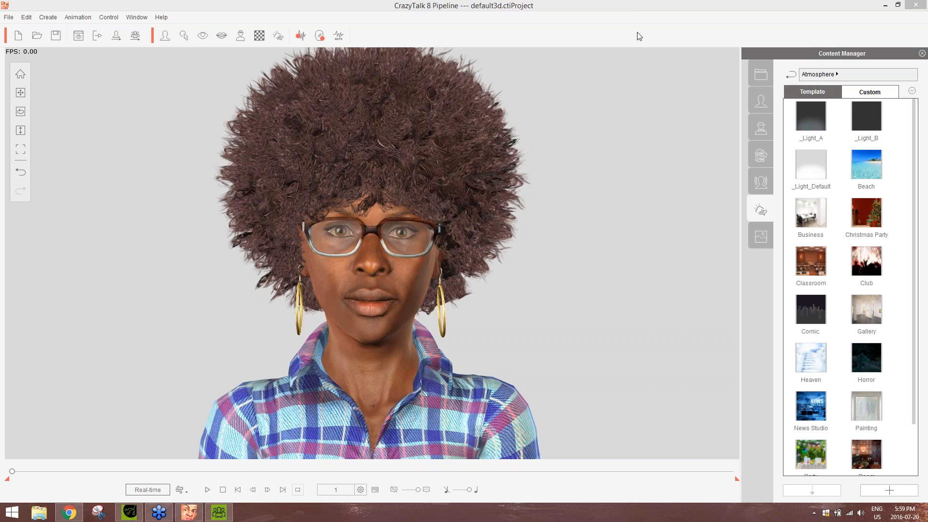
pyautogui.click(630, 6)
pyautogui.click(787, 22)
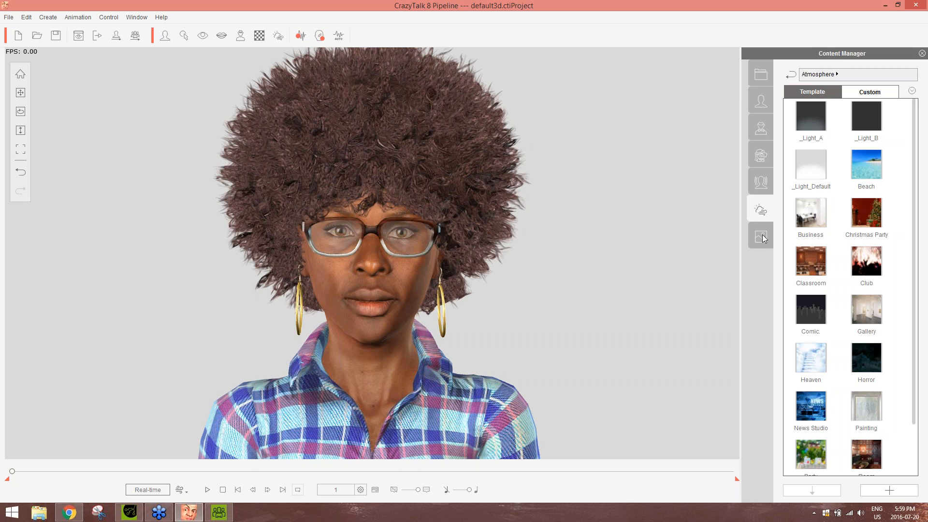
# Browse the Background templates in the content library
pyautogui.click(762, 235)
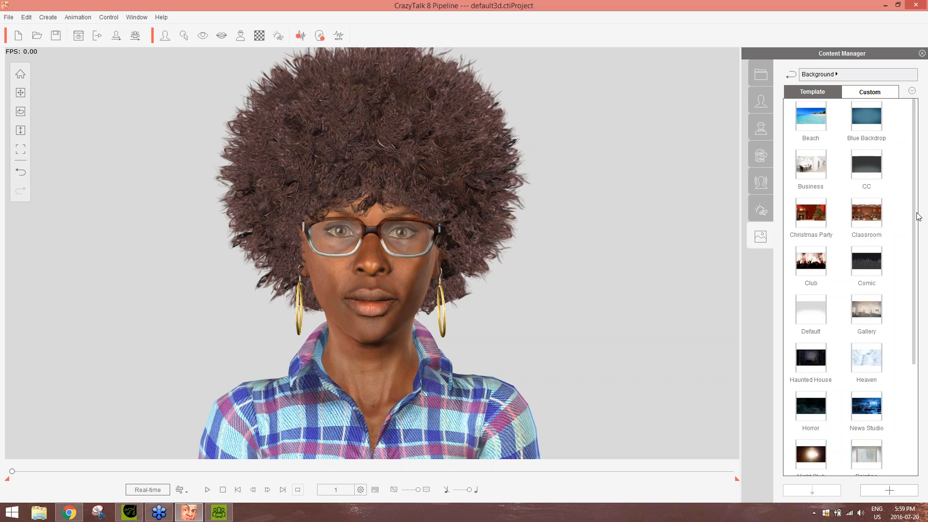
pyautogui.moveTo(914, 214); pyautogui.dragTo(918, 185)
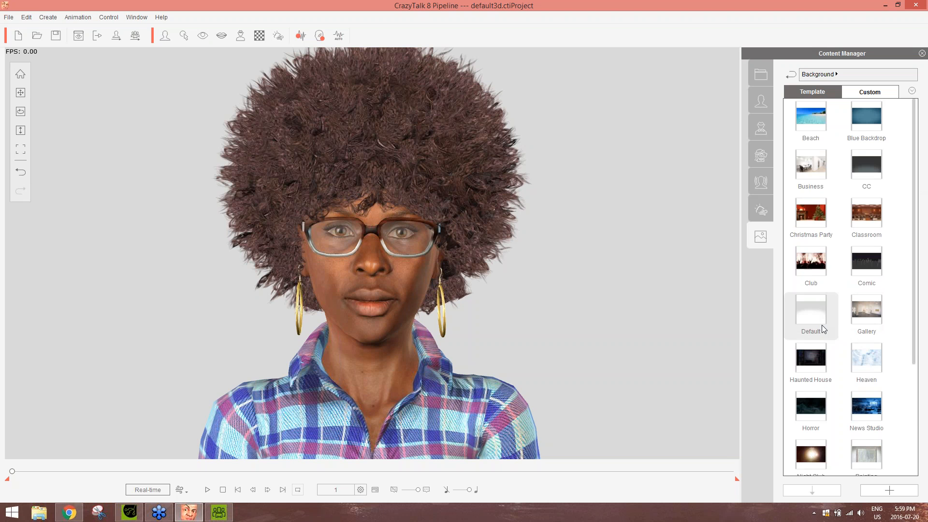
pyautogui.moveTo(915, 341); pyautogui.dragTo(908, 225)
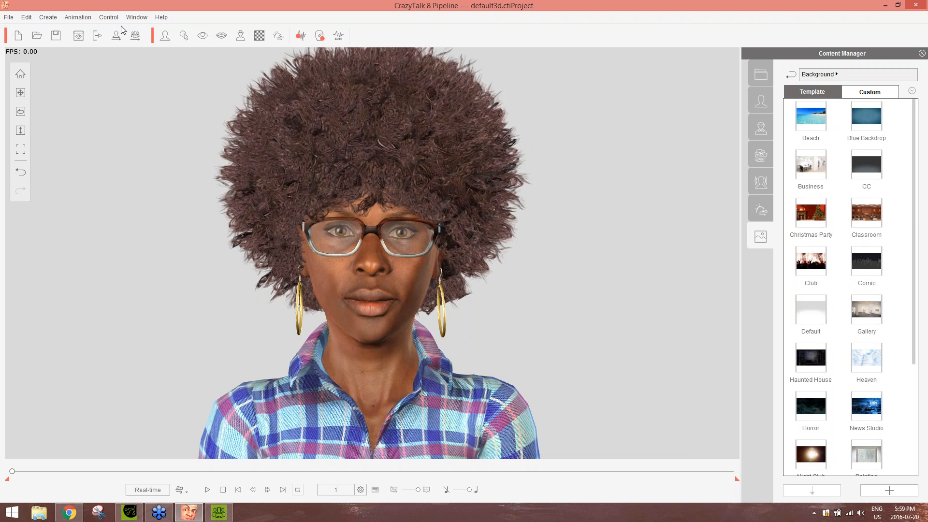
# Review the display, audio channel, undo and color theme preferences, and close them without applying changes
pyautogui.click(135, 18)
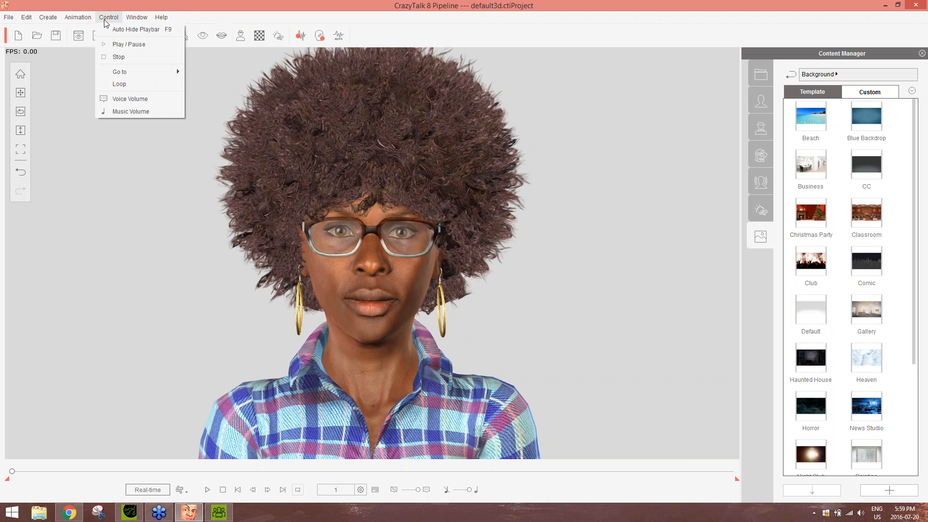
pyautogui.moveTo(59, 19)
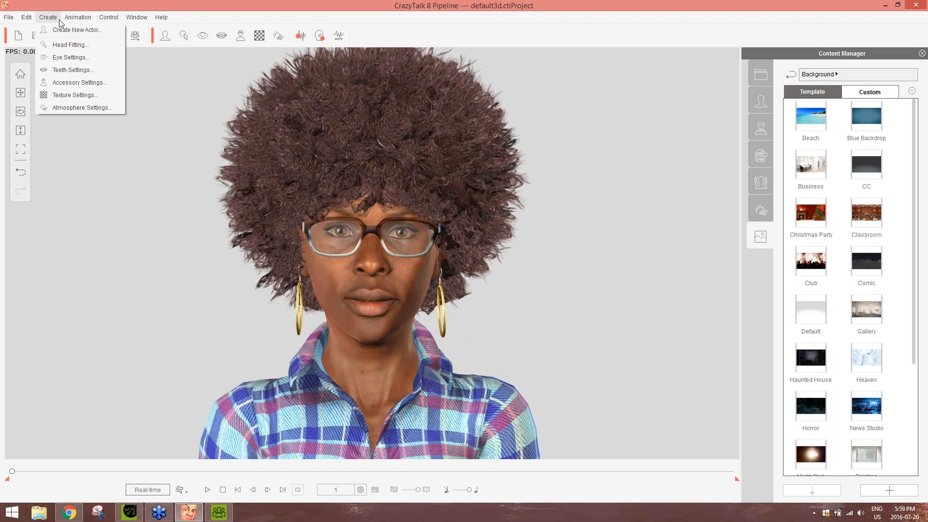
pyautogui.moveTo(30, 19)
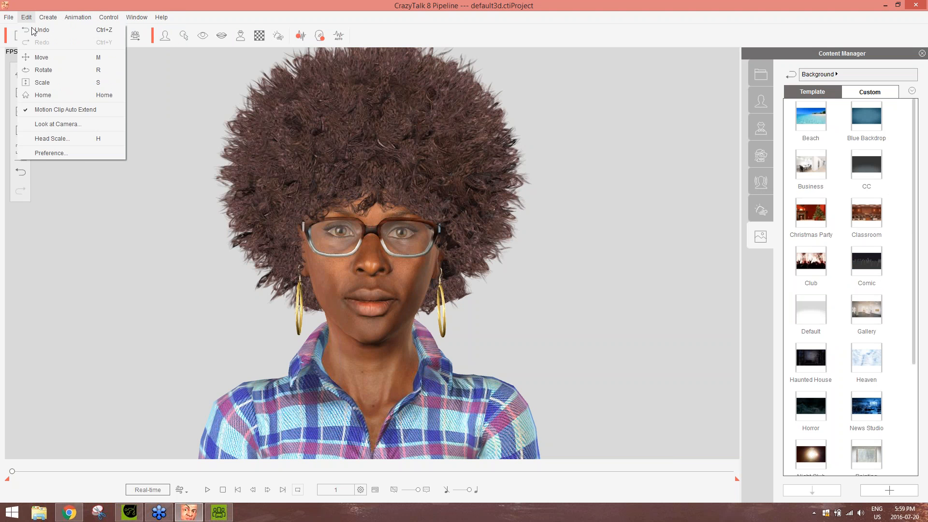
pyautogui.click(53, 154)
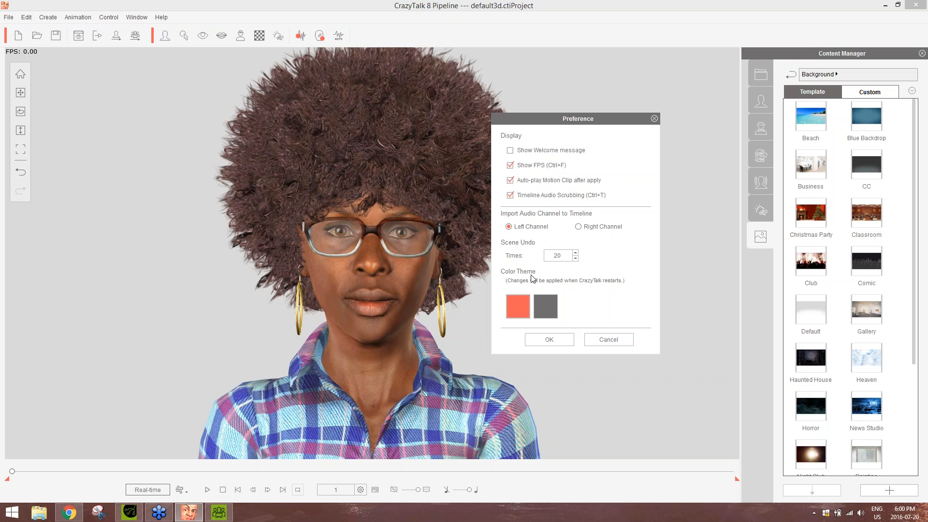
pyautogui.click(596, 342)
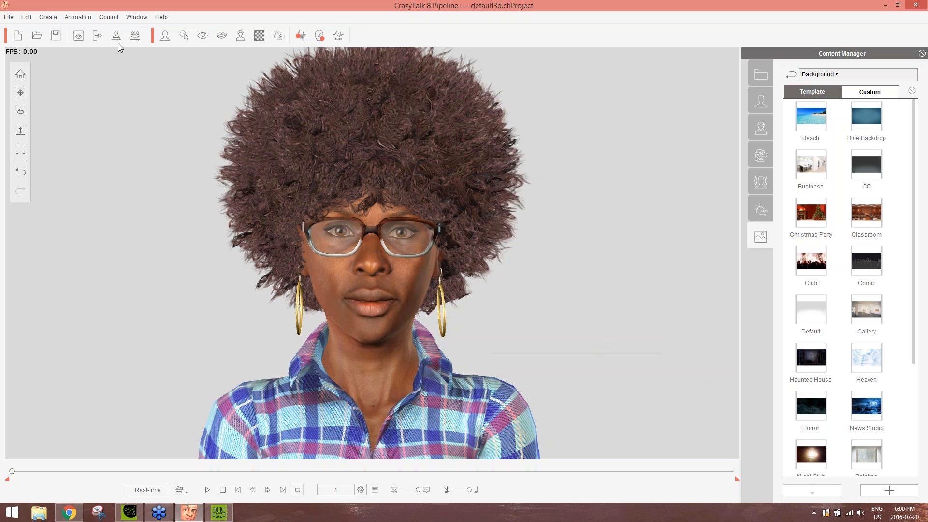
pyautogui.click(9, 17)
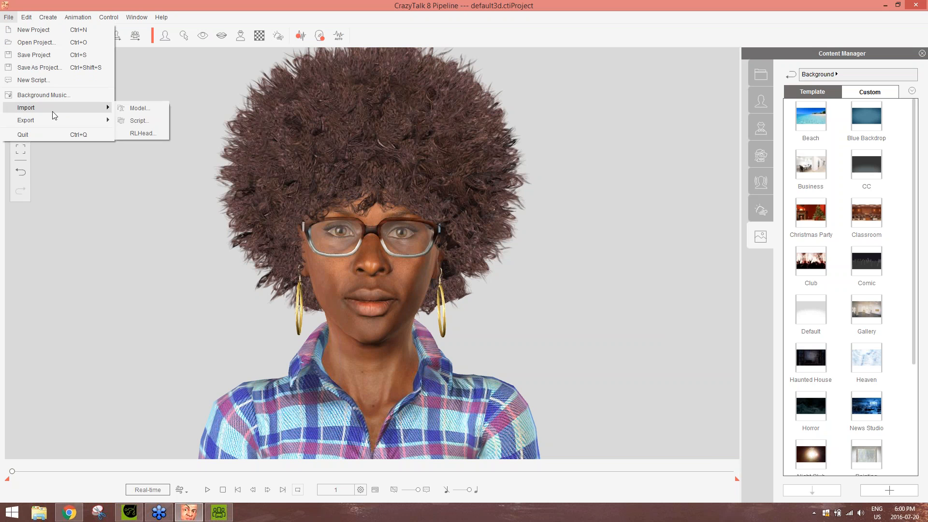
pyautogui.moveTo(32, 15)
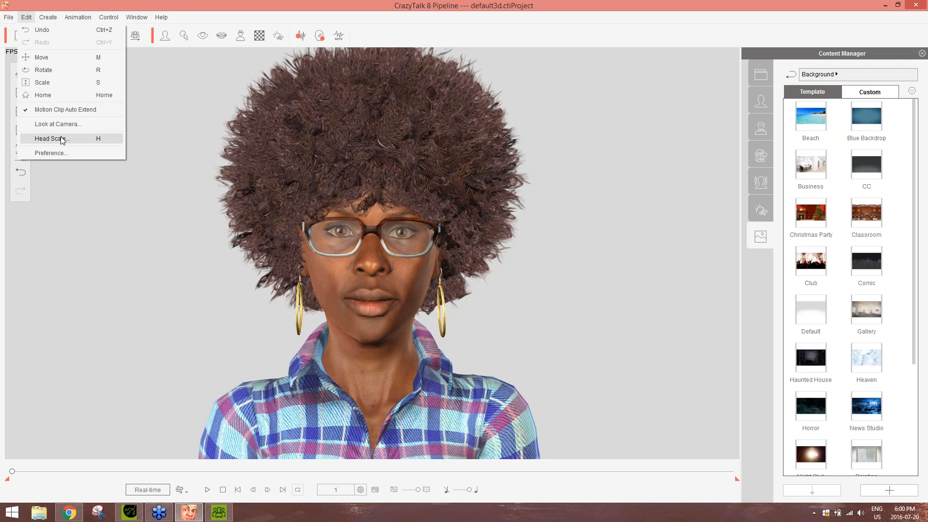
pyautogui.moveTo(71, 22)
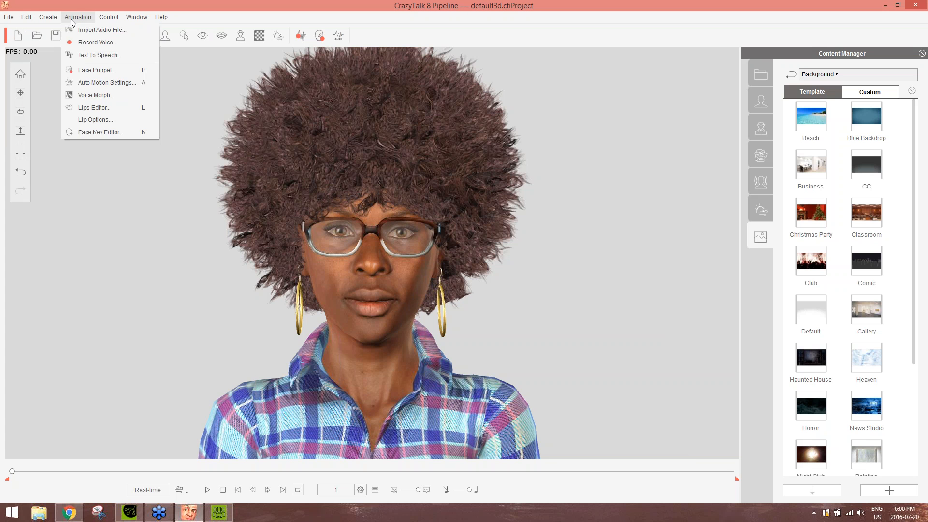
pyautogui.moveTo(111, 19)
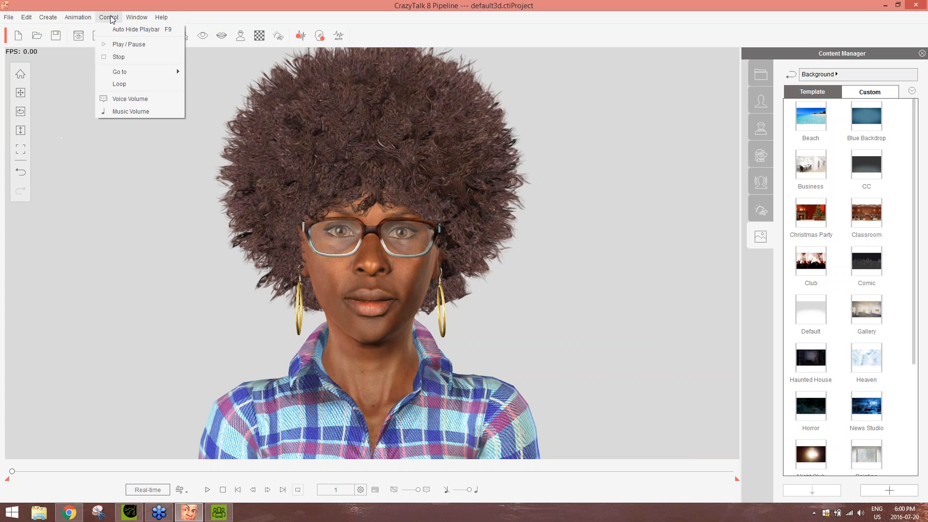
pyautogui.click(198, 7)
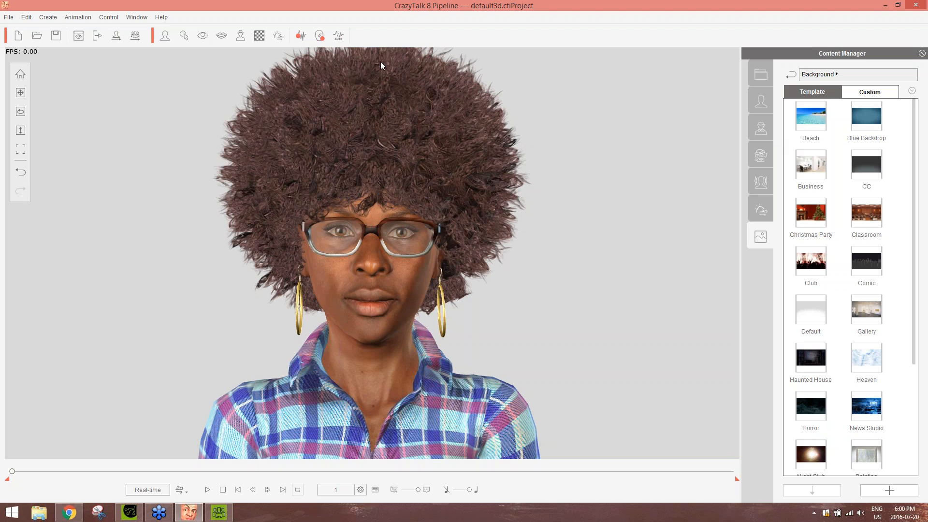
pyautogui.click(105, 17)
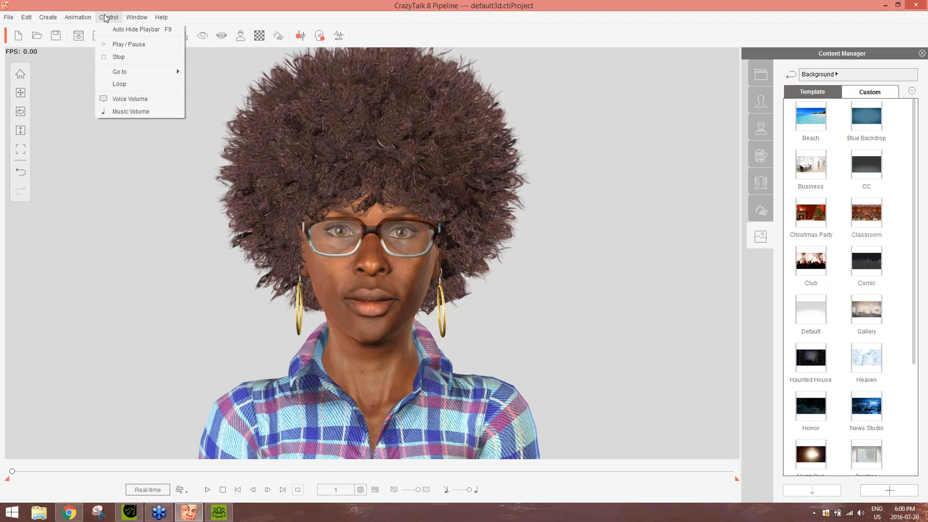
pyautogui.moveTo(131, 18)
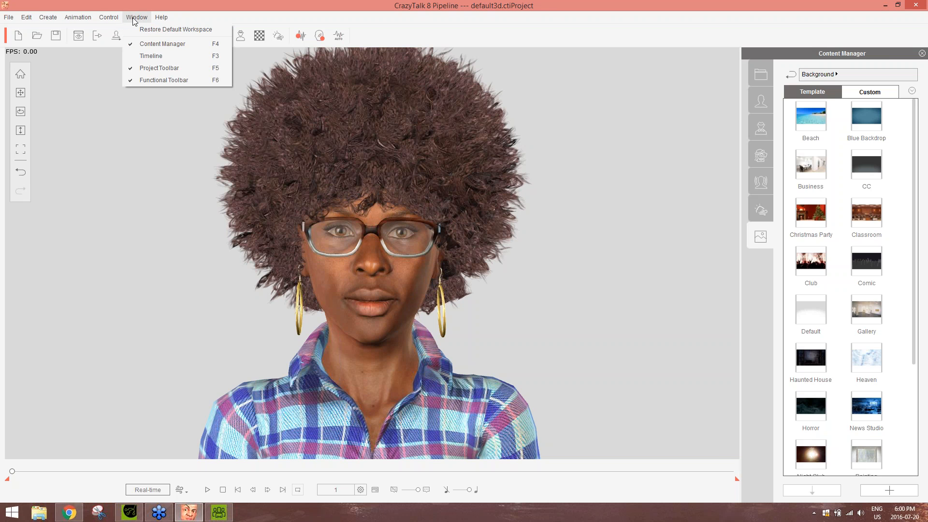
pyautogui.moveTo(160, 17)
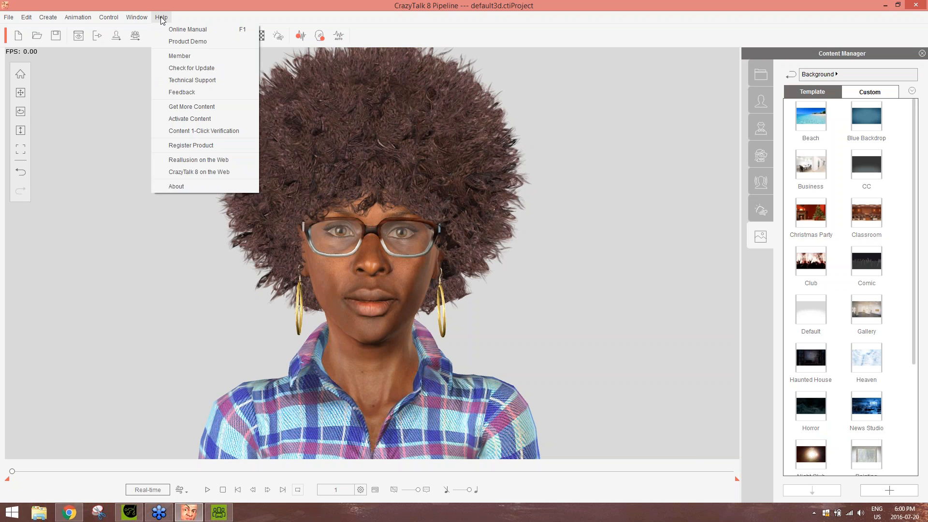
pyautogui.moveTo(82, 21)
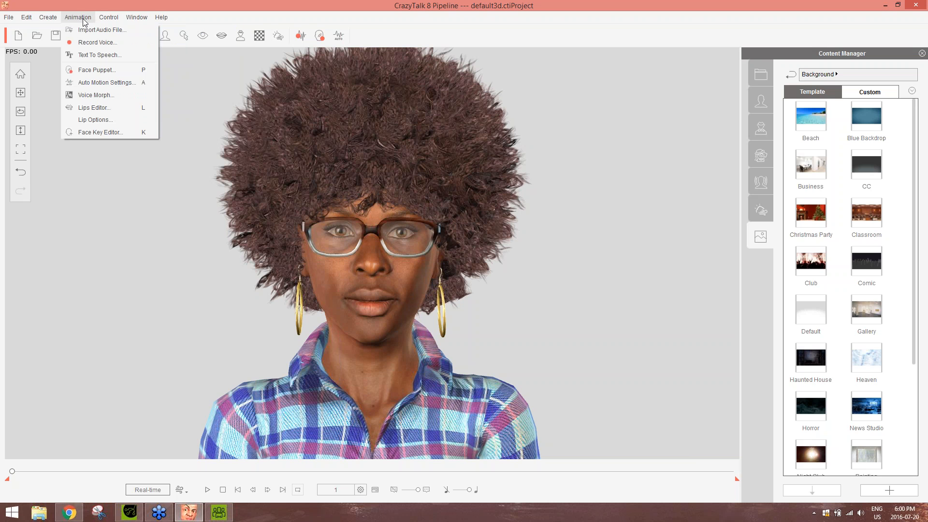
pyautogui.moveTo(47, 21)
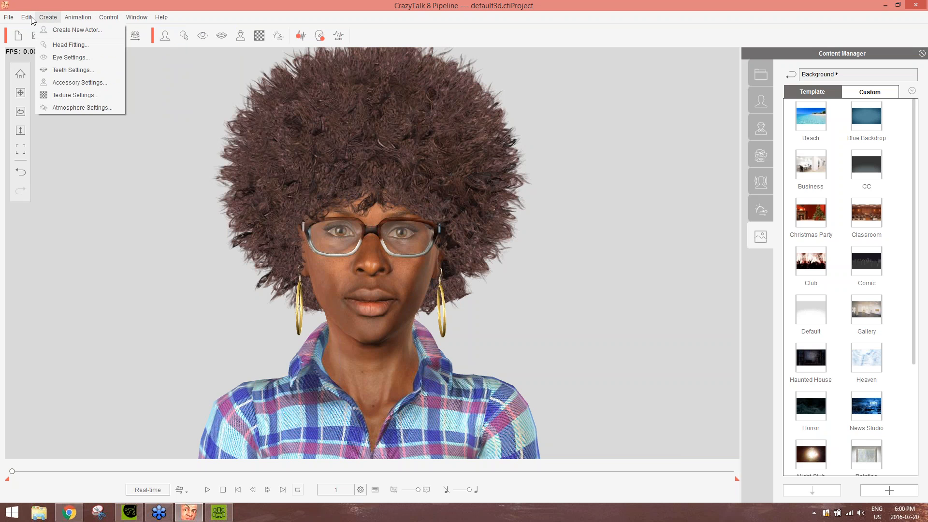
# Open the video export settings and review the available video formats
pyautogui.moveTo(12, 20)
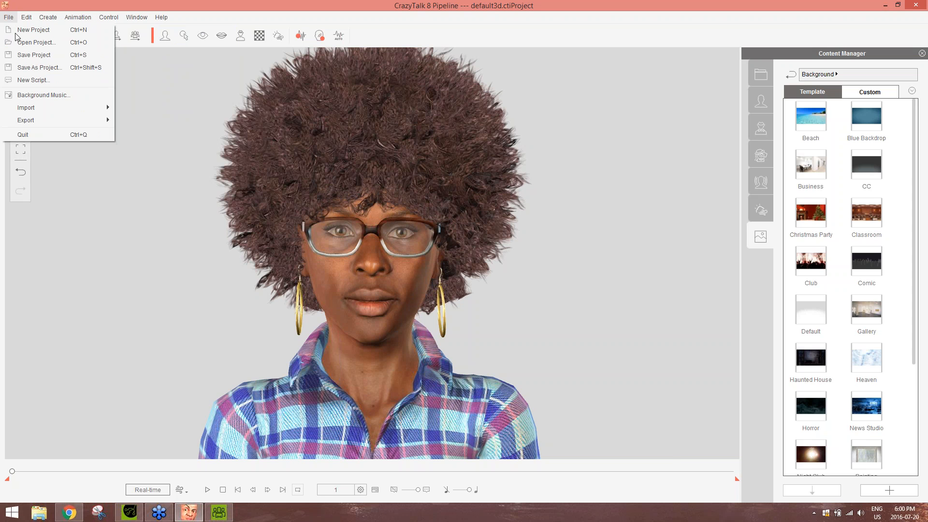
pyautogui.moveTo(49, 120)
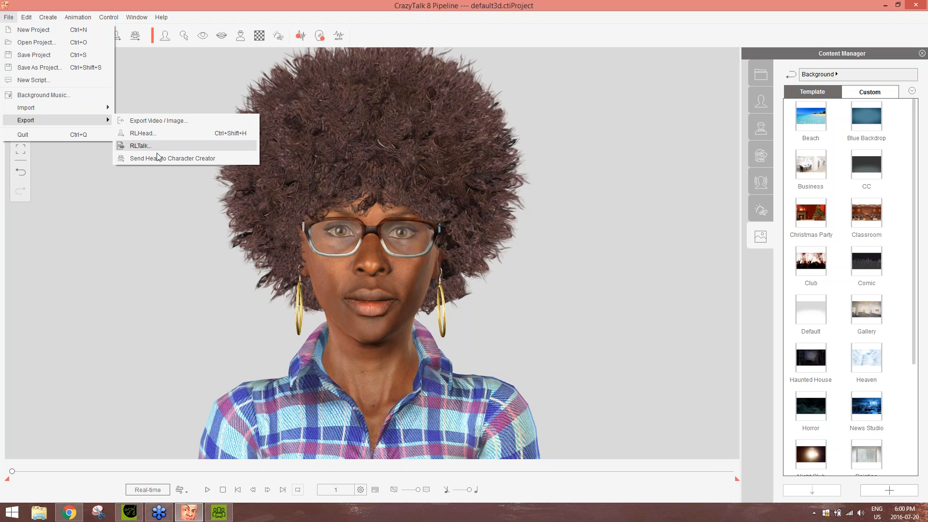
pyautogui.click(167, 121)
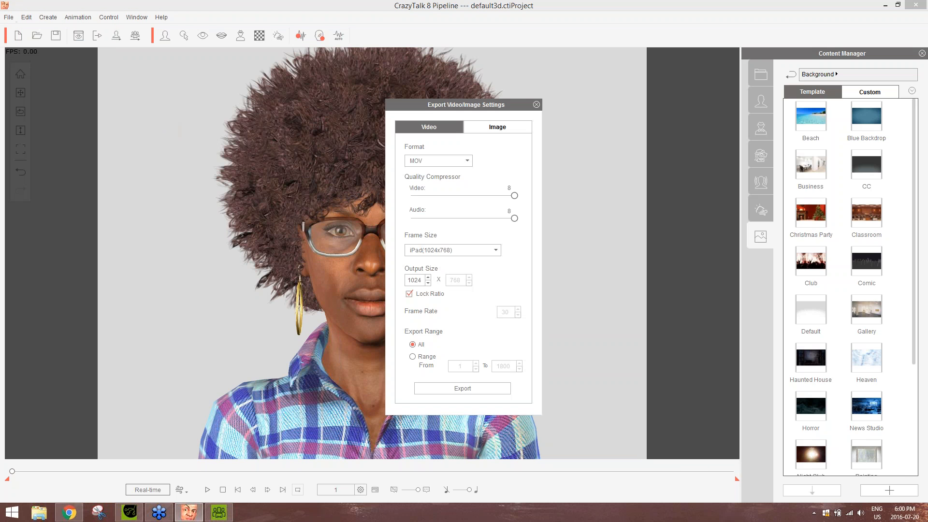
pyautogui.click(430, 160)
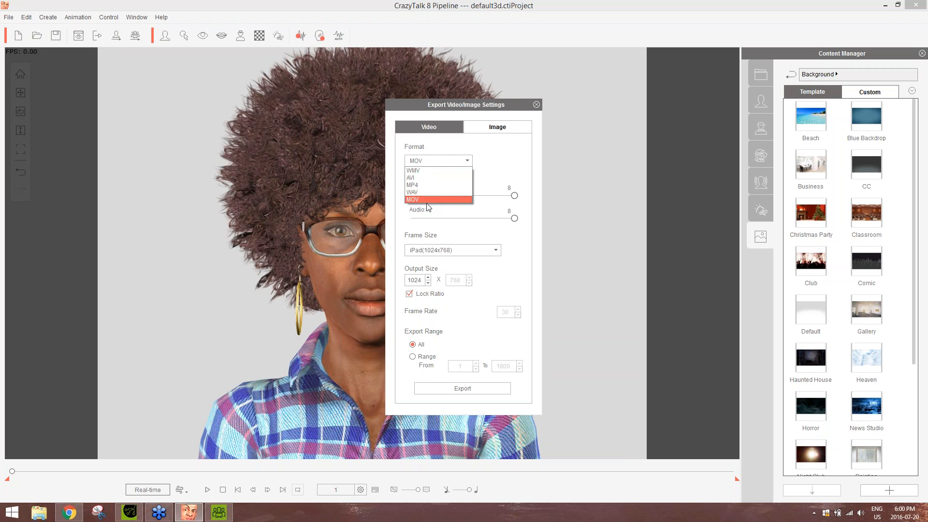
pyautogui.click(511, 162)
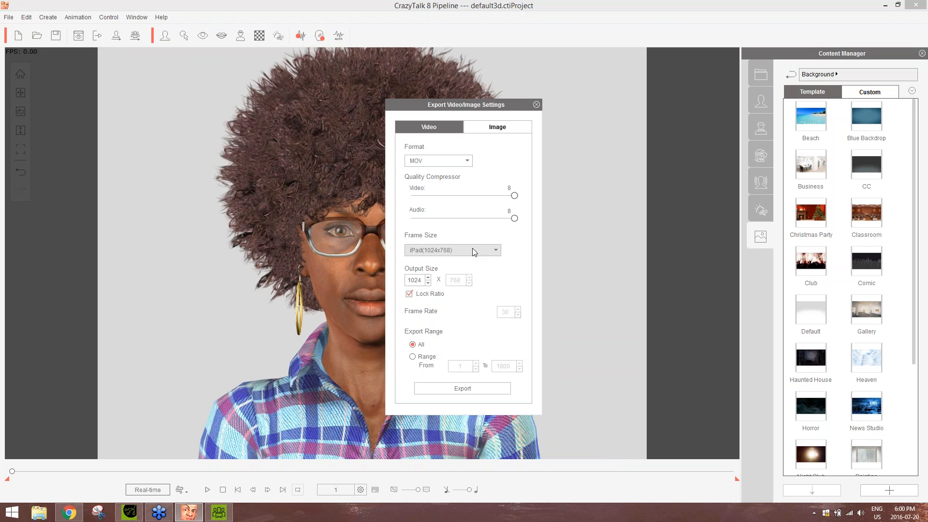
pyautogui.click(458, 165)
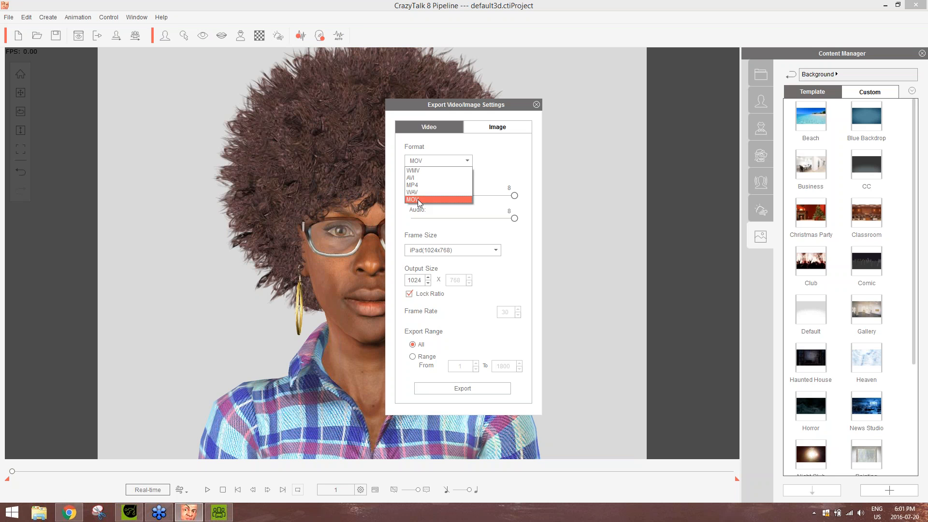
pyautogui.click(509, 158)
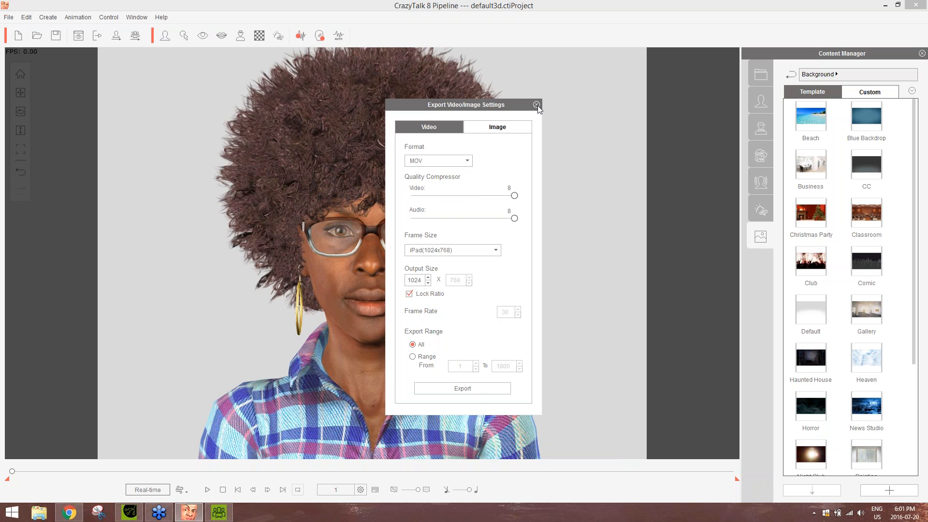
# Review the image export formats, select PNG, and close the export settings without exporting
pyautogui.click(498, 130)
pyautogui.click(447, 161)
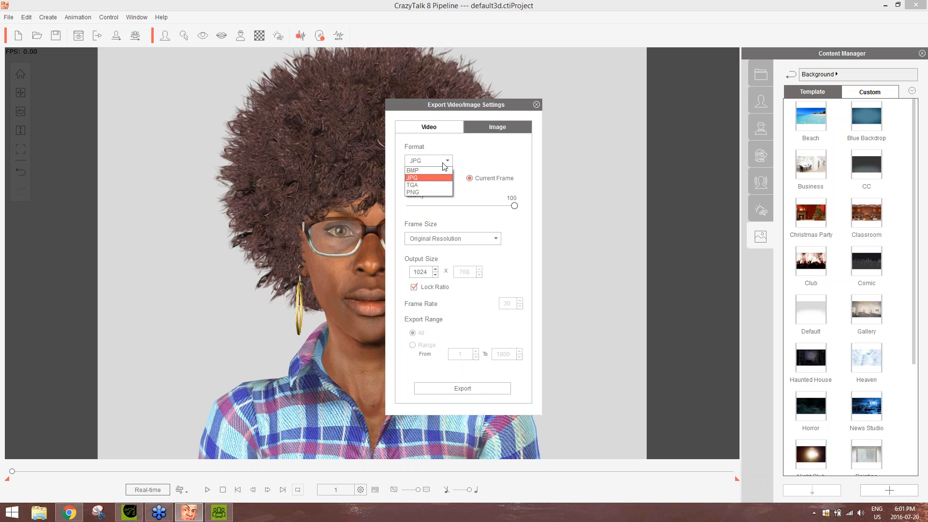
pyautogui.click(419, 183)
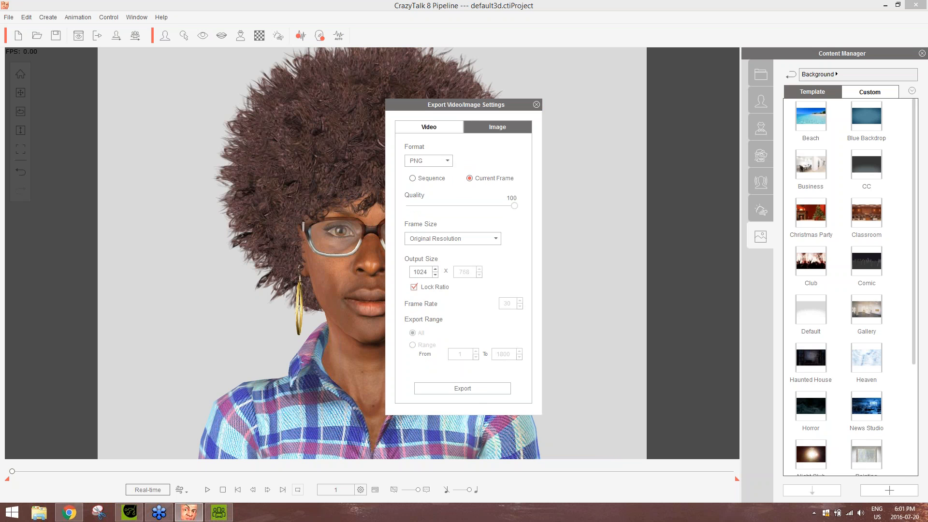
pyautogui.click(449, 161)
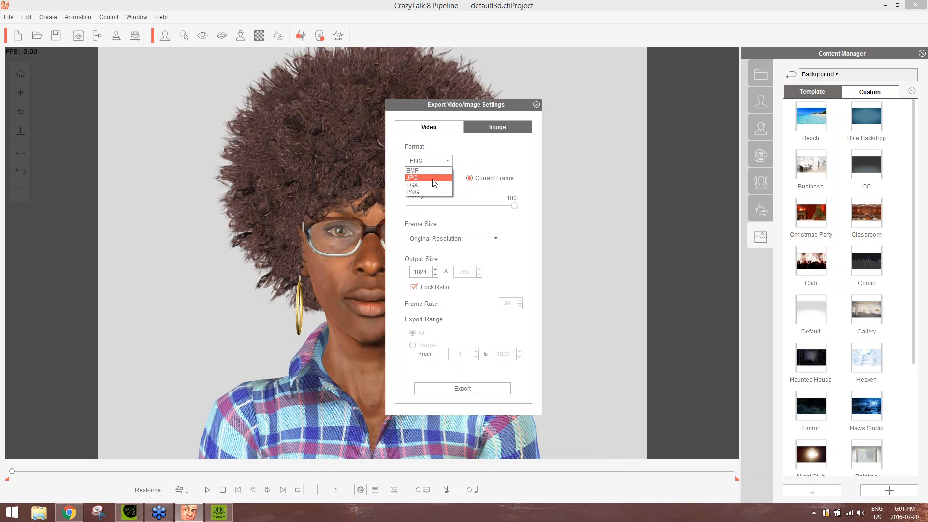
pyautogui.click(436, 147)
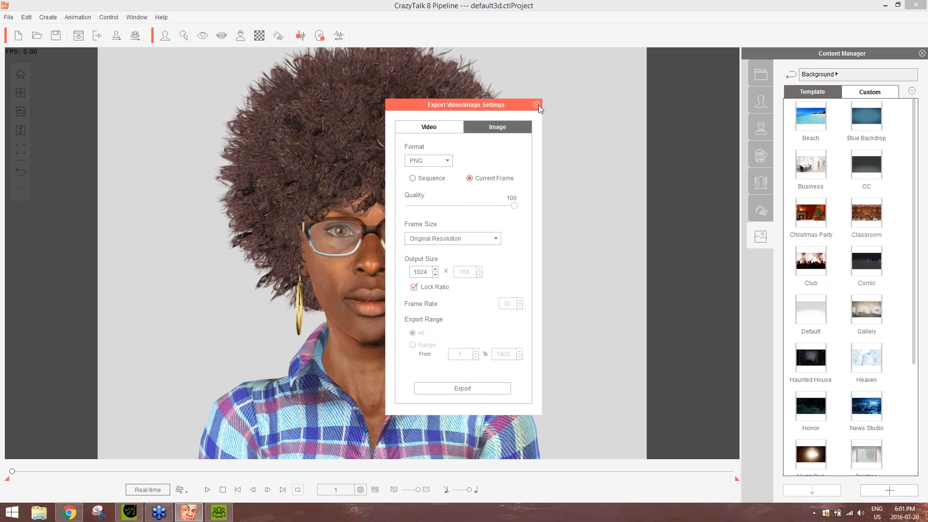
pyautogui.click(537, 105)
# Switch to Character Creator and examine the transferred actor's head and afro hair up close from several angles
pyautogui.click(189, 512)
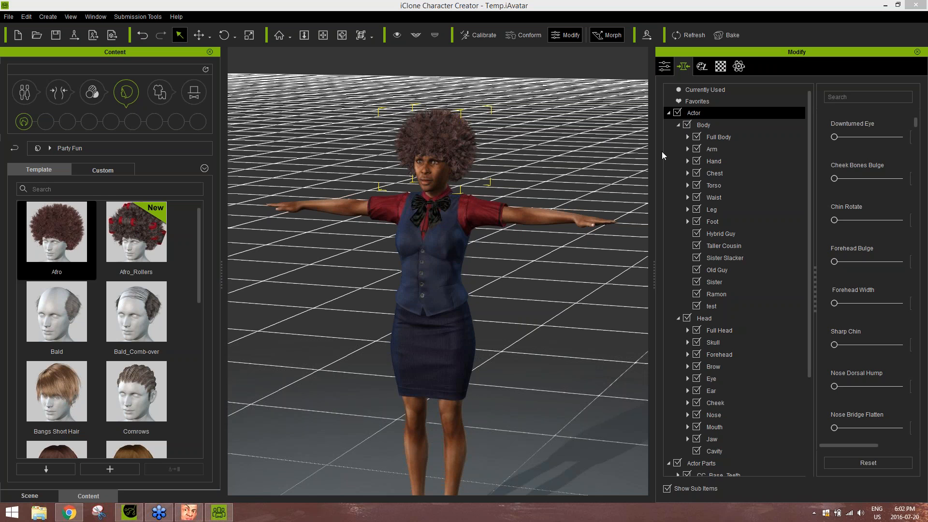
pyautogui.moveTo(489, 218); pyautogui.dragTo(490, 238, button='middle')
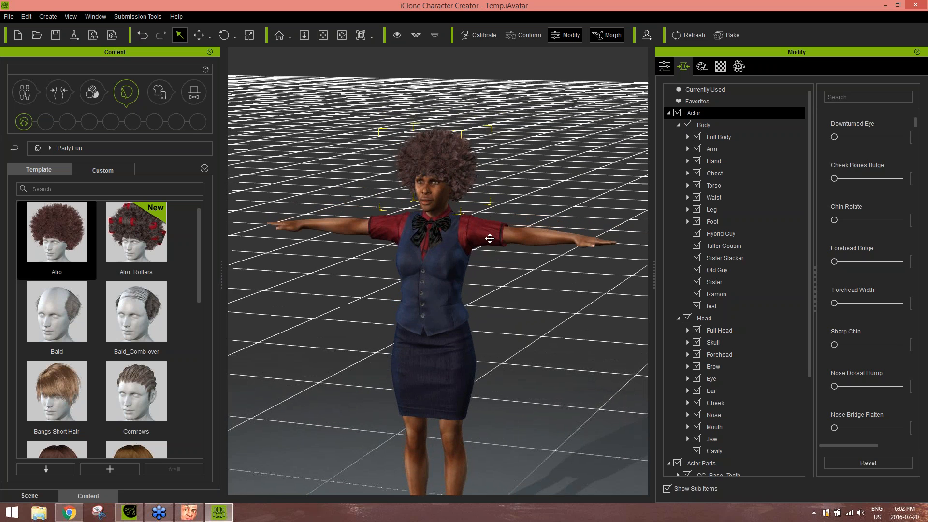
pyautogui.scroll(6, 489, 239)
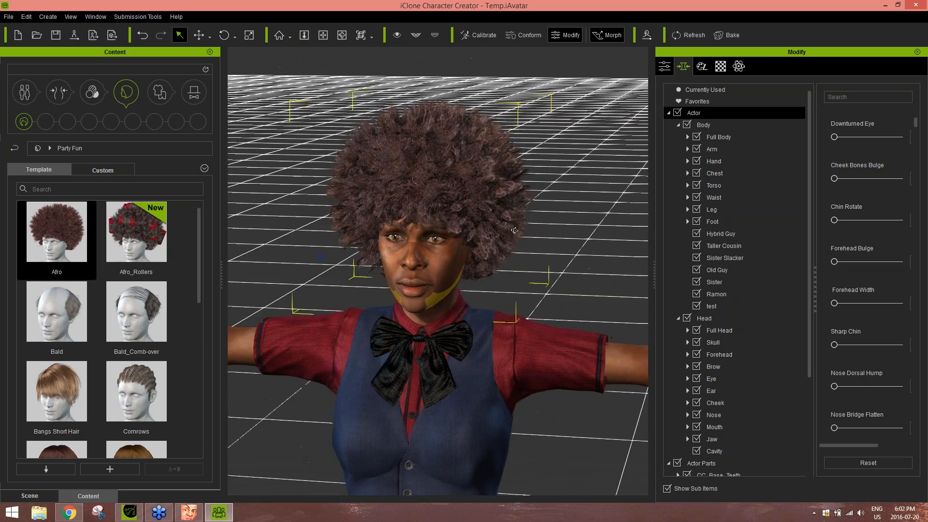
pyautogui.moveTo(514, 231); pyautogui.dragTo(380, 270, button='right')
pyautogui.scroll(3, 514, 271)
pyautogui.scroll(-3, 514, 271)
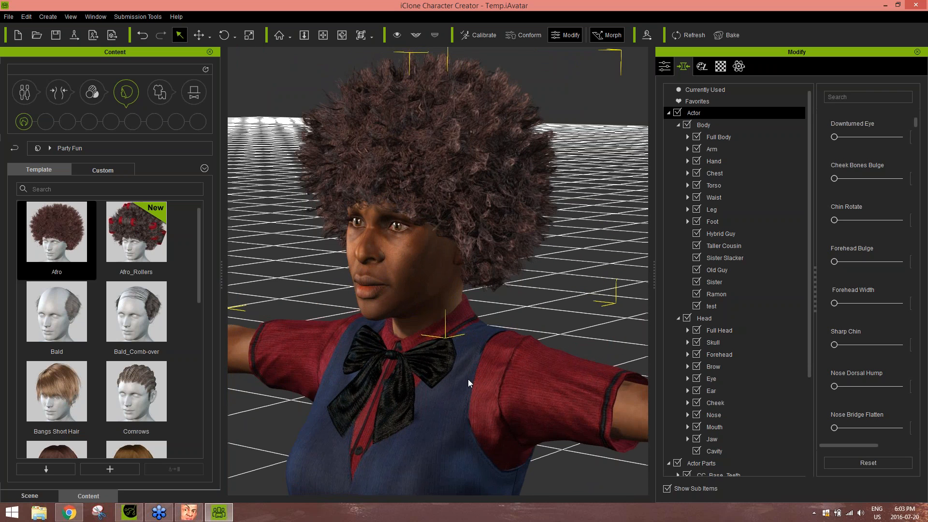
pyautogui.moveTo(546, 320); pyautogui.dragTo(595, 307, button='right')
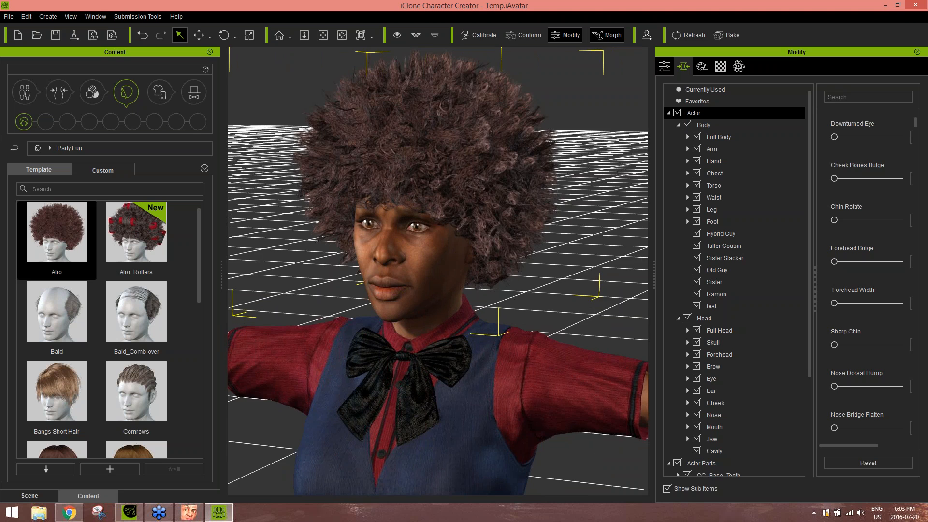
pyautogui.moveTo(334, 291)
pyautogui.mouseDown(button='right')
pyautogui.moveTo(416, 282)
pyautogui.moveTo(339, 285)
pyautogui.mouseUp(button='right')
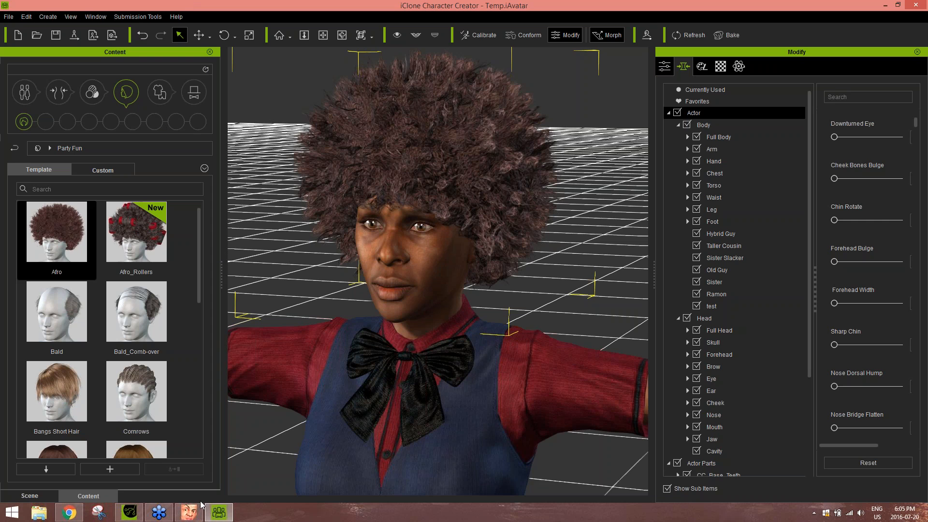
# Switch back to CrazyTalk 8 and browse the Actor Styles and Actor Elements templates through to the 03_Hair folder
pyautogui.click(189, 512)
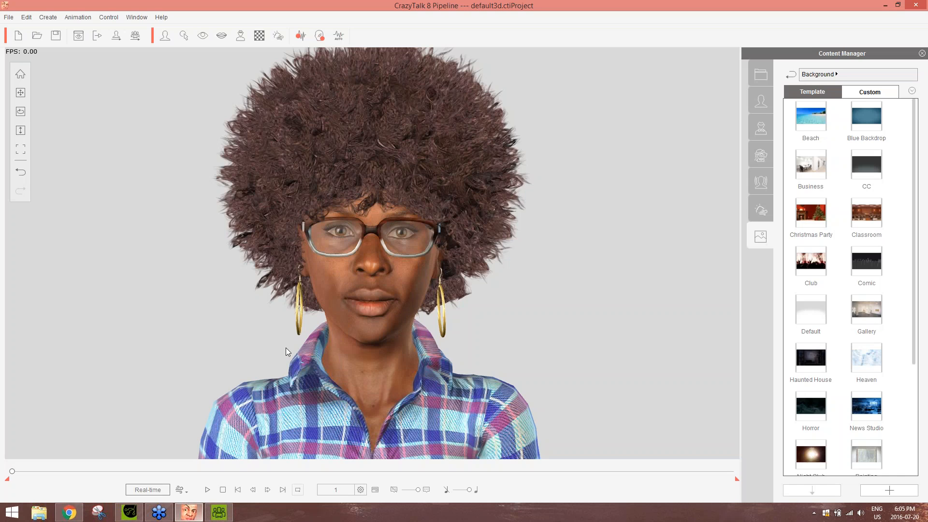
pyautogui.click(707, 85)
pyautogui.click(760, 129)
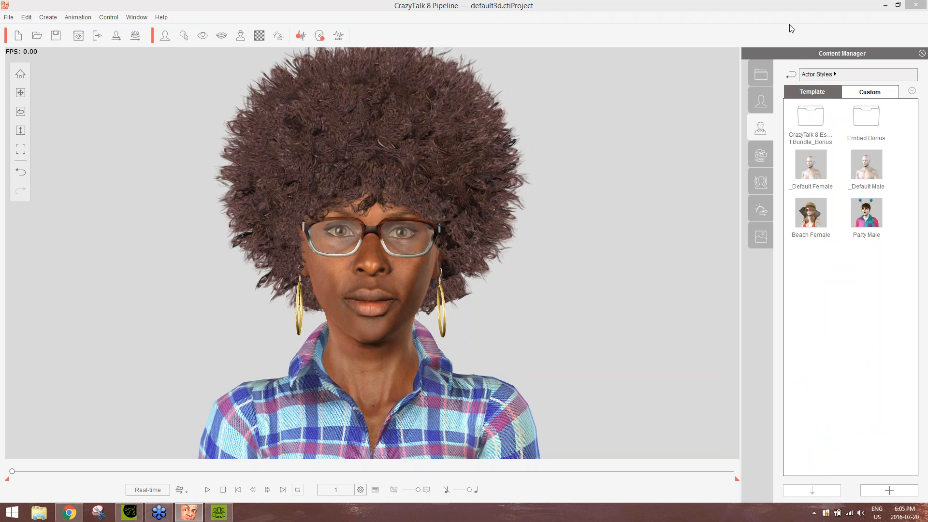
pyautogui.click(776, 175)
pyautogui.click(759, 158)
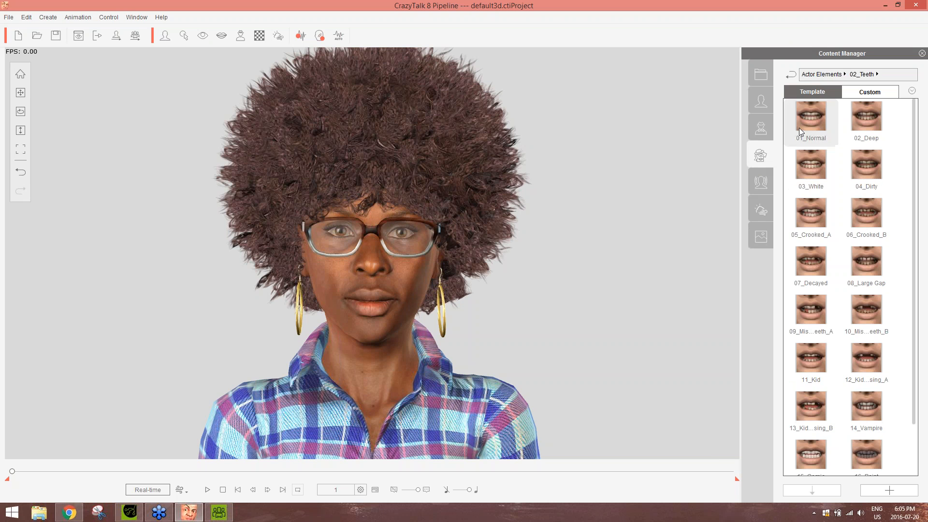
pyautogui.click(810, 75)
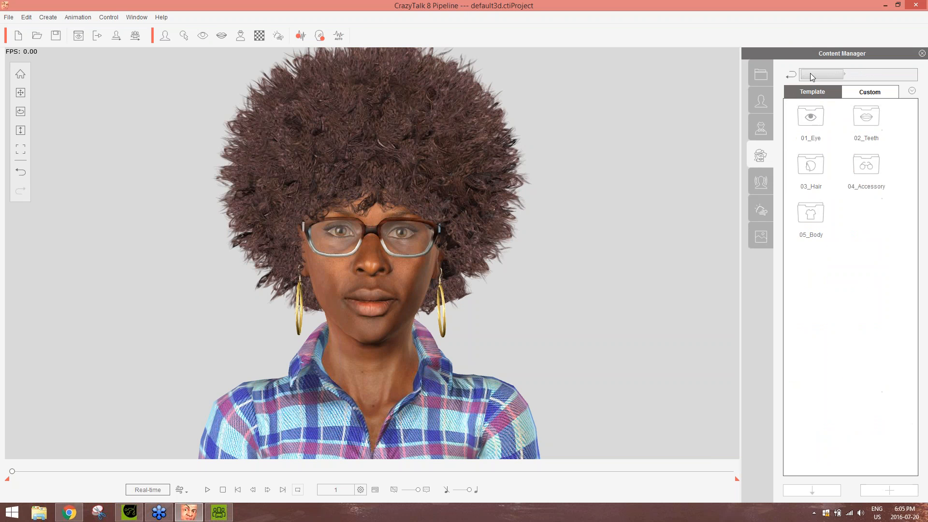
pyautogui.doubleClick(819, 172)
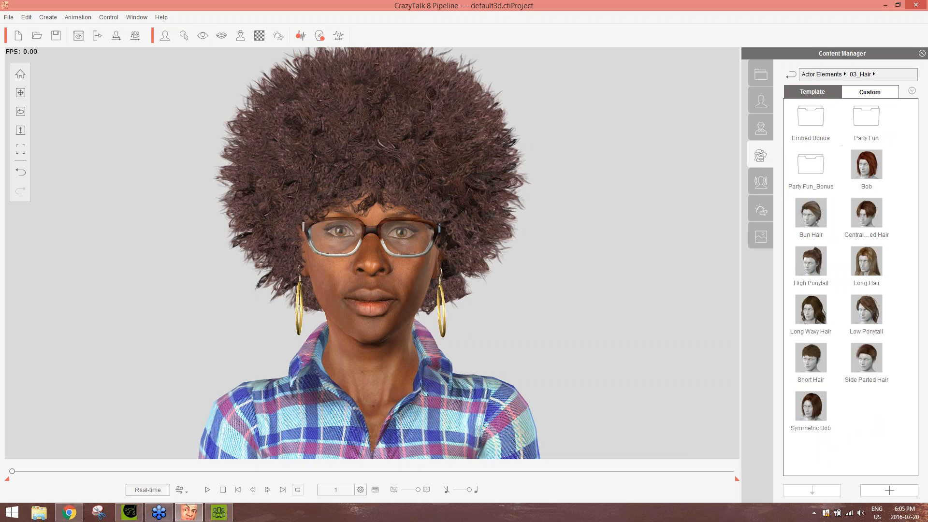
# Switch to Character Creator and browse the hair content from Party Fun to the Hottest Hairstyles folder
pyautogui.click(217, 514)
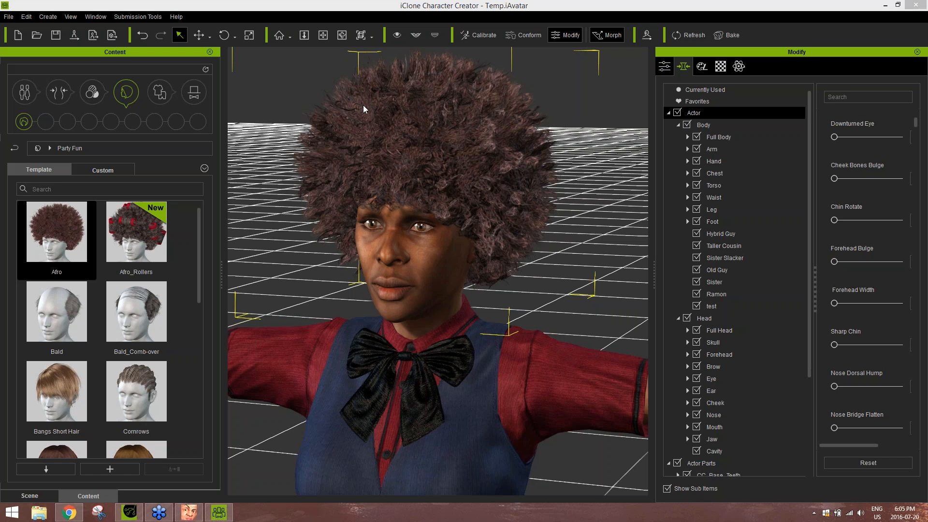
pyautogui.click(120, 95)
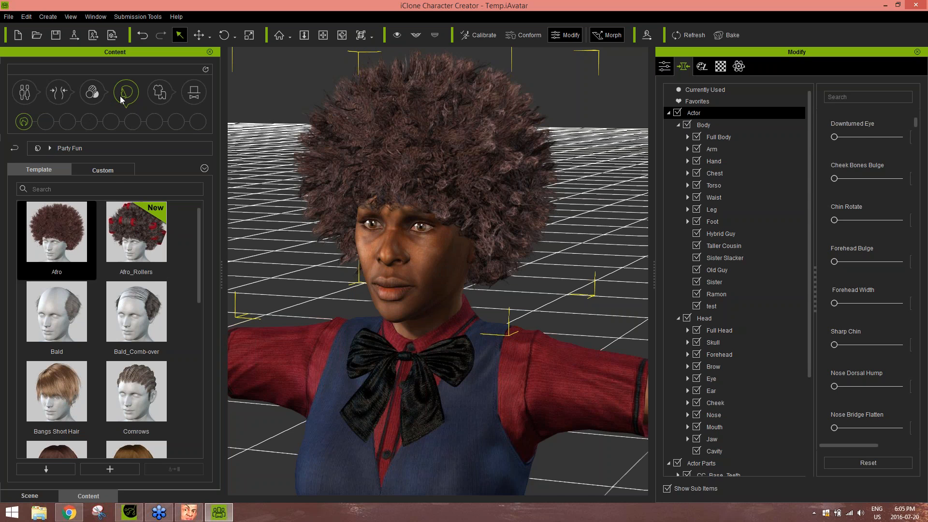
pyautogui.click(48, 148)
pyautogui.click(37, 148)
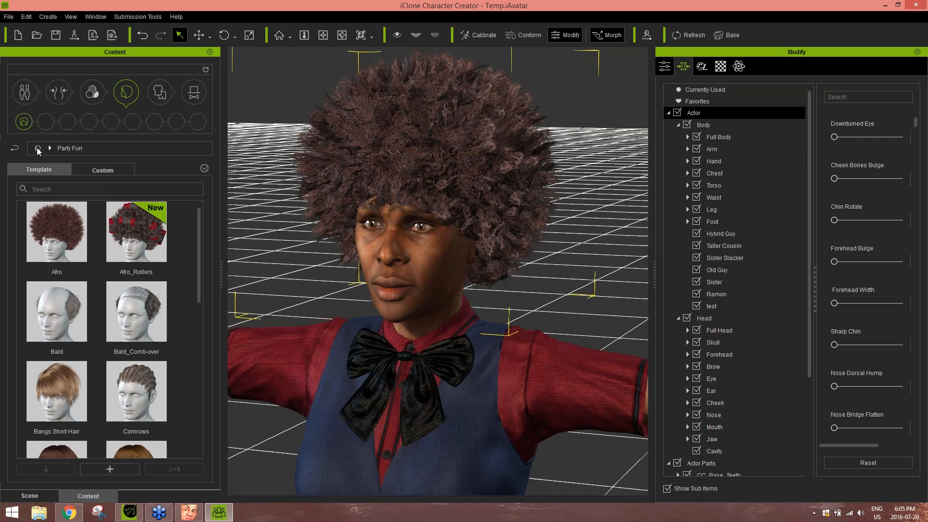
pyautogui.click(38, 148)
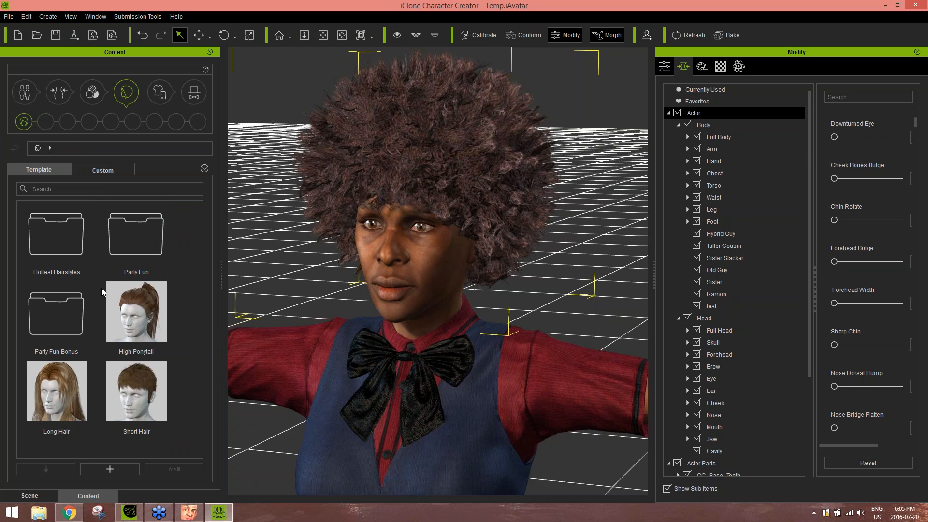
pyautogui.doubleClick(60, 239)
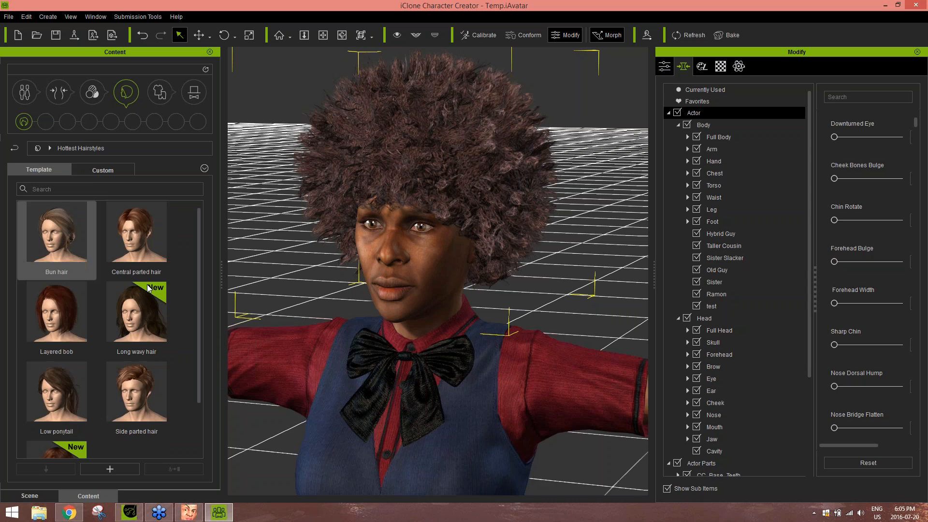